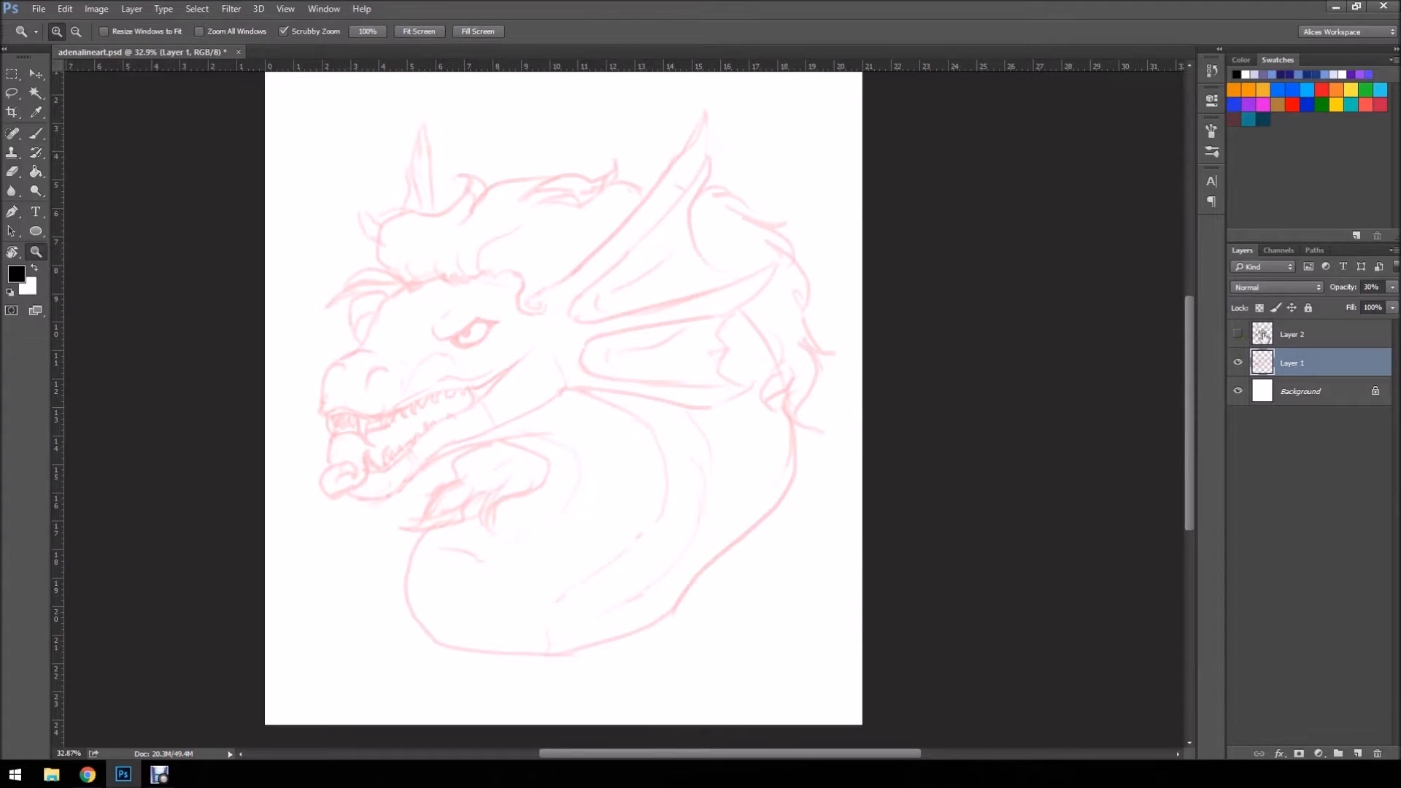
- Show the line art on Layer 2 and select the blank area around the dragon with the Magic Wand
left_click(1240, 335)
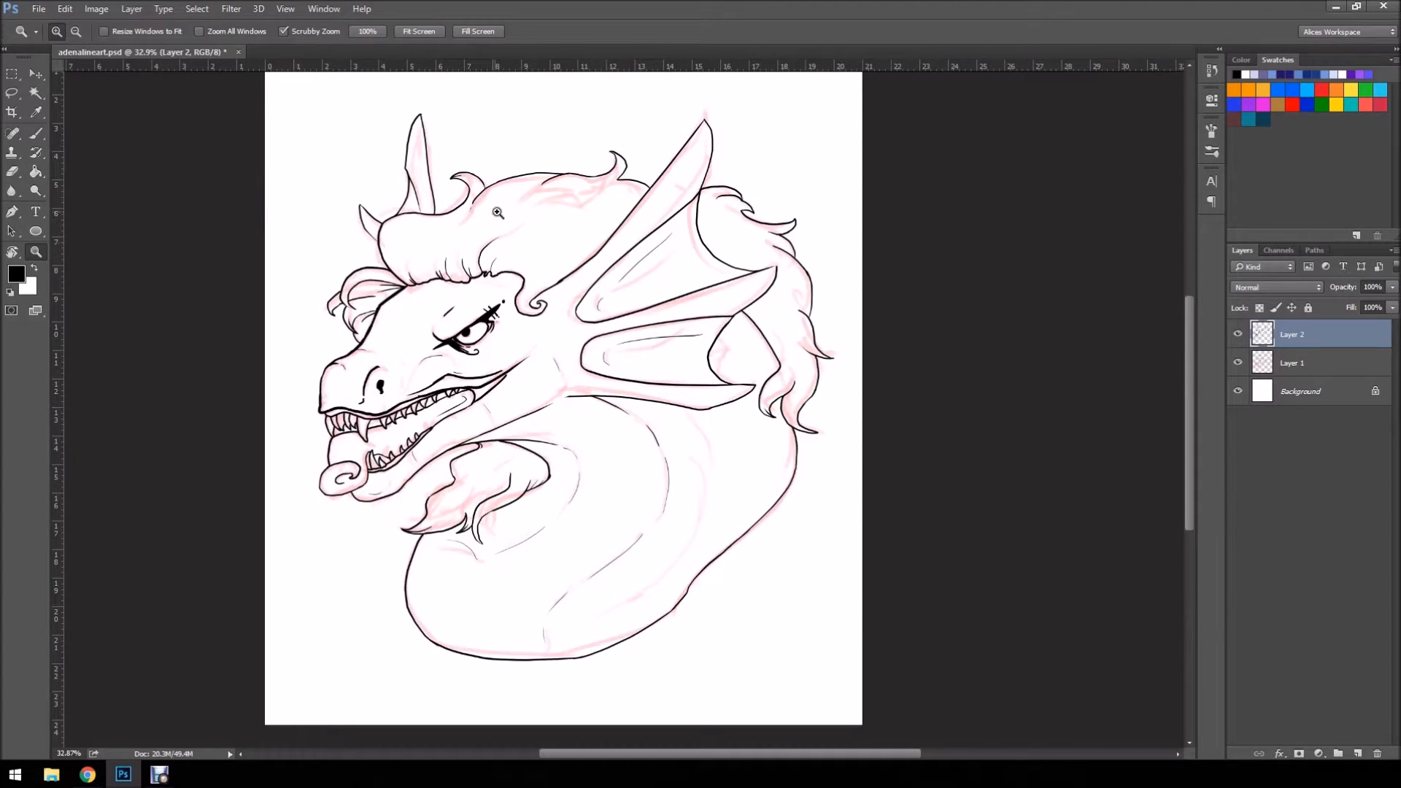
left_click(35, 94)
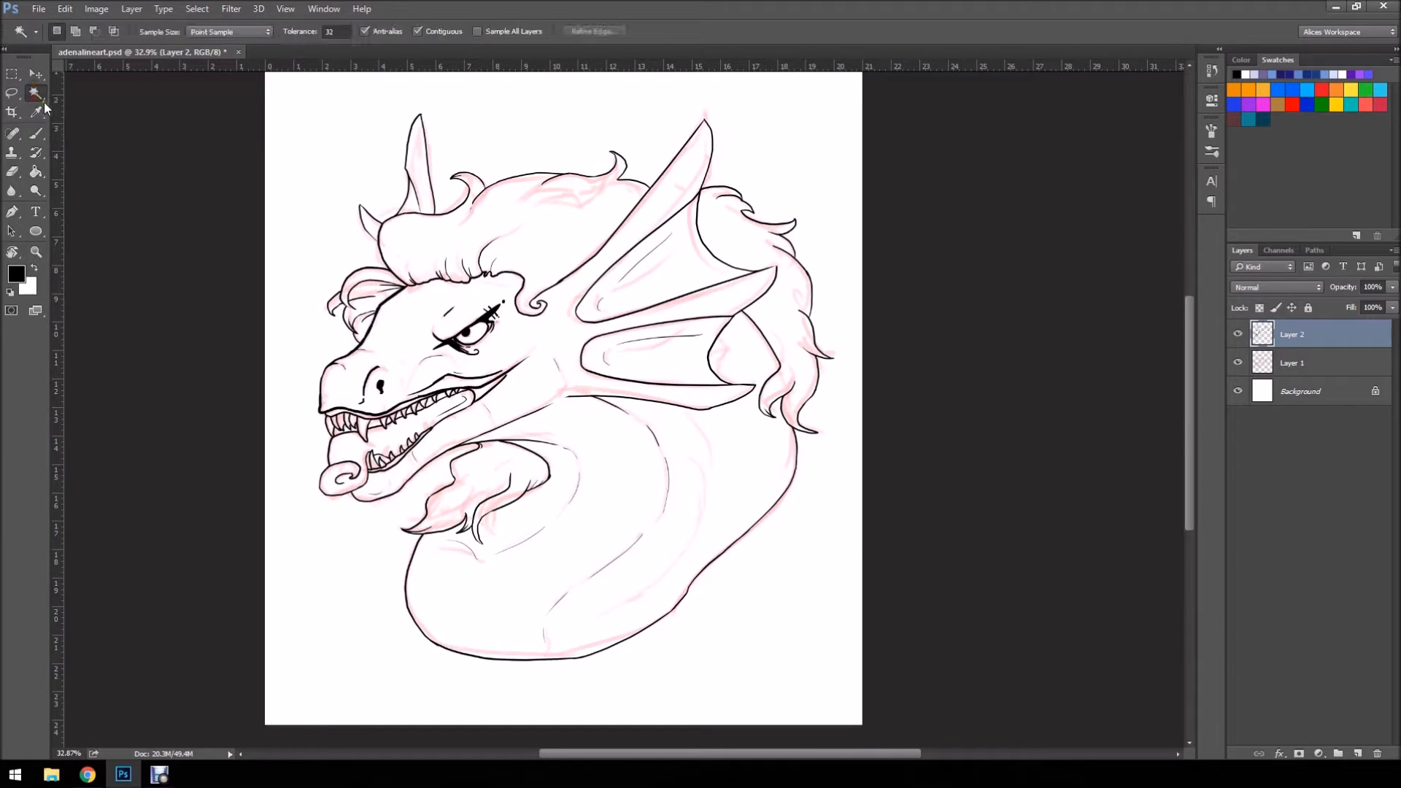
left_click(847, 204)
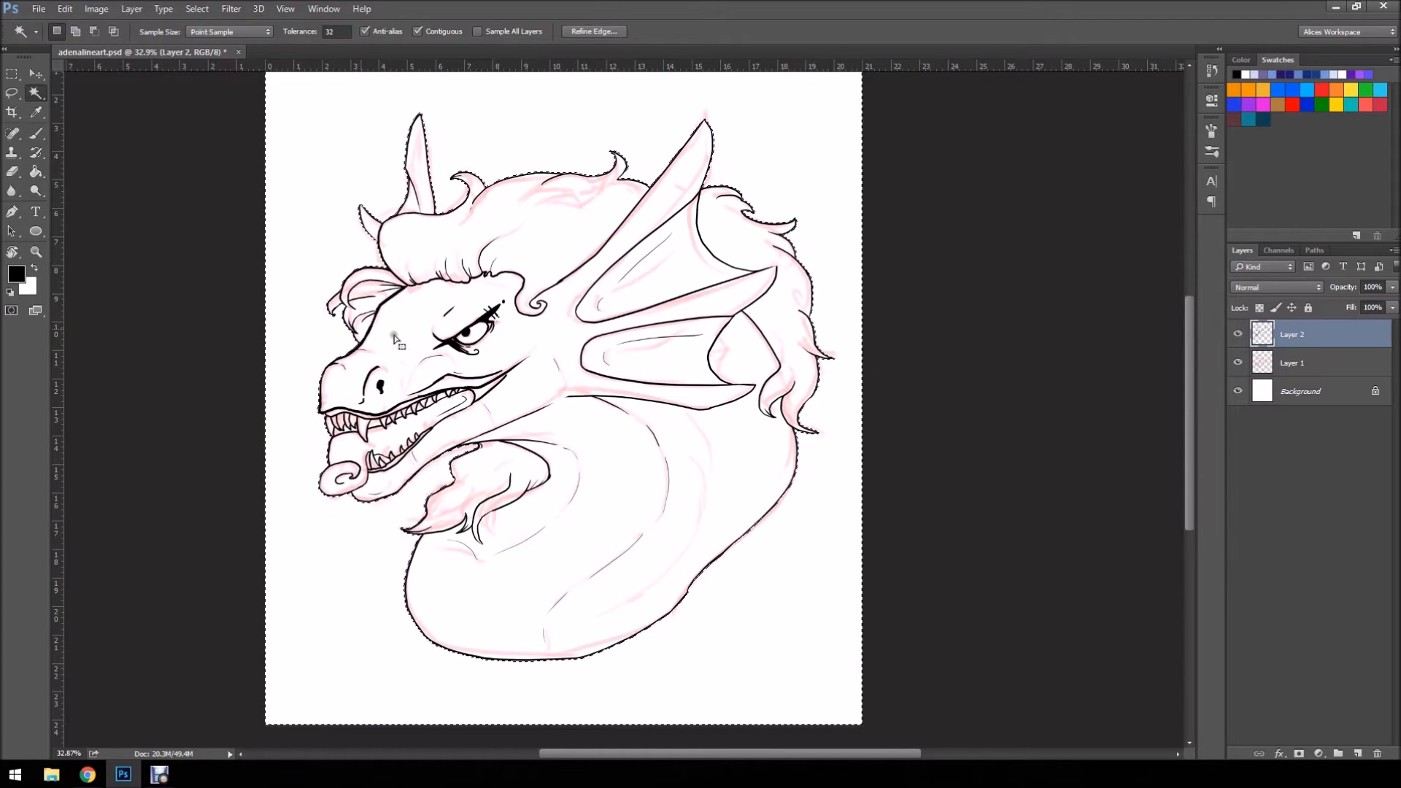
- Examine how closely the selection edge follows the outline along the dragon's snout, and clear the selection
key("z")
left_click_drag(339, 380, 556, 301)
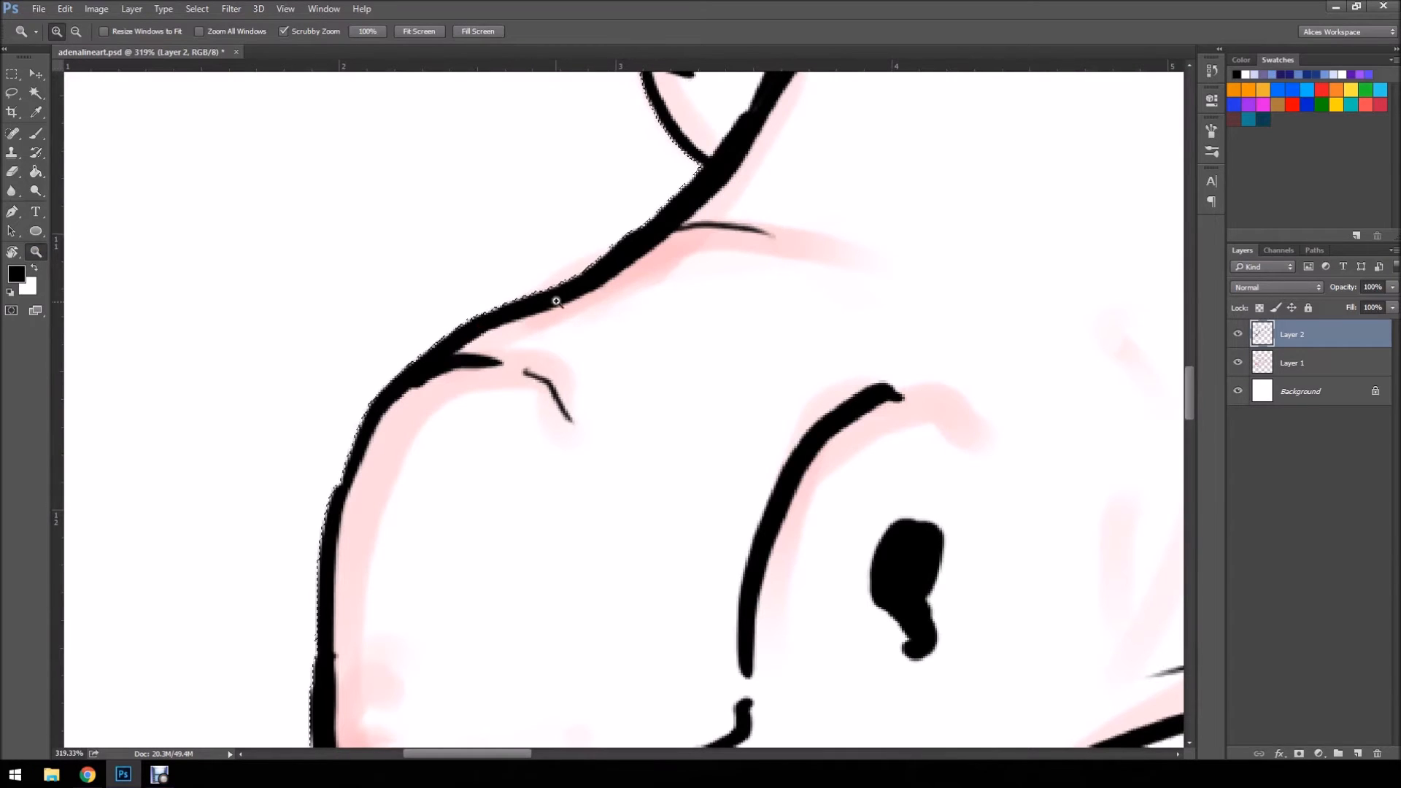
left_click_drag(611, 358, 481, 372)
left_click_drag(1000, 335, 884, 335)
left_click_drag(700, 422, 816, 414)
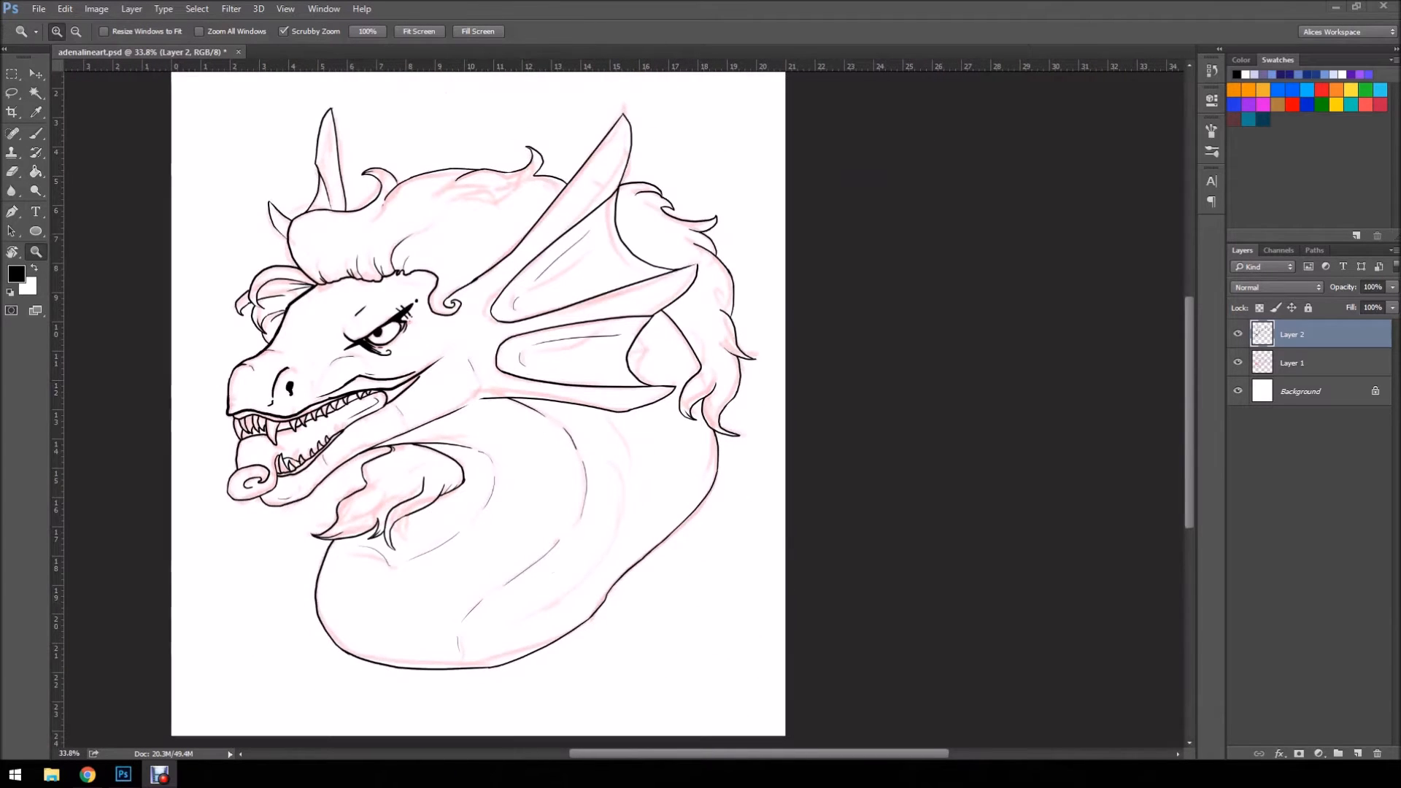
key("l")
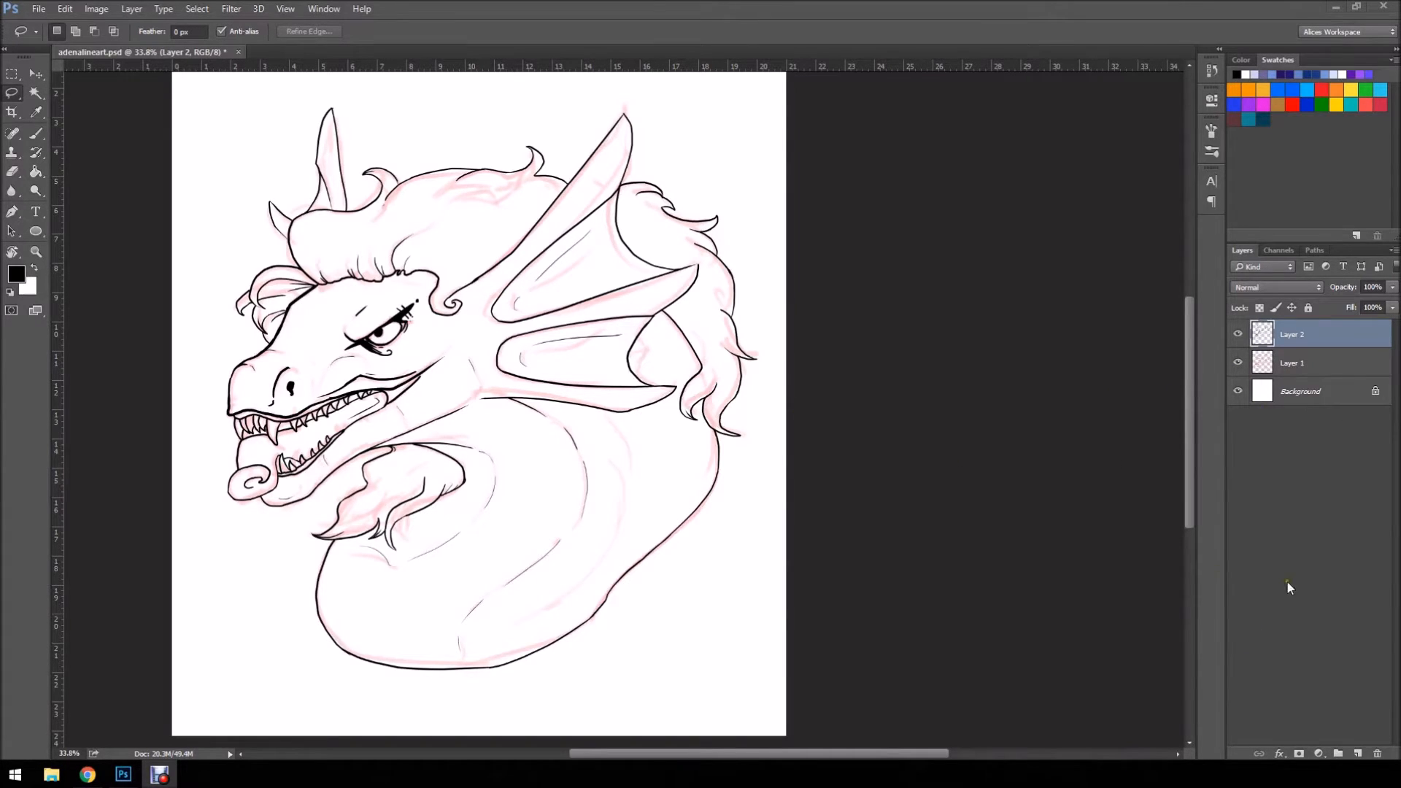
- Add a new layer above the sketch on Layer 1 and below the line art, and check the art without the sketch
left_click(1302, 374)
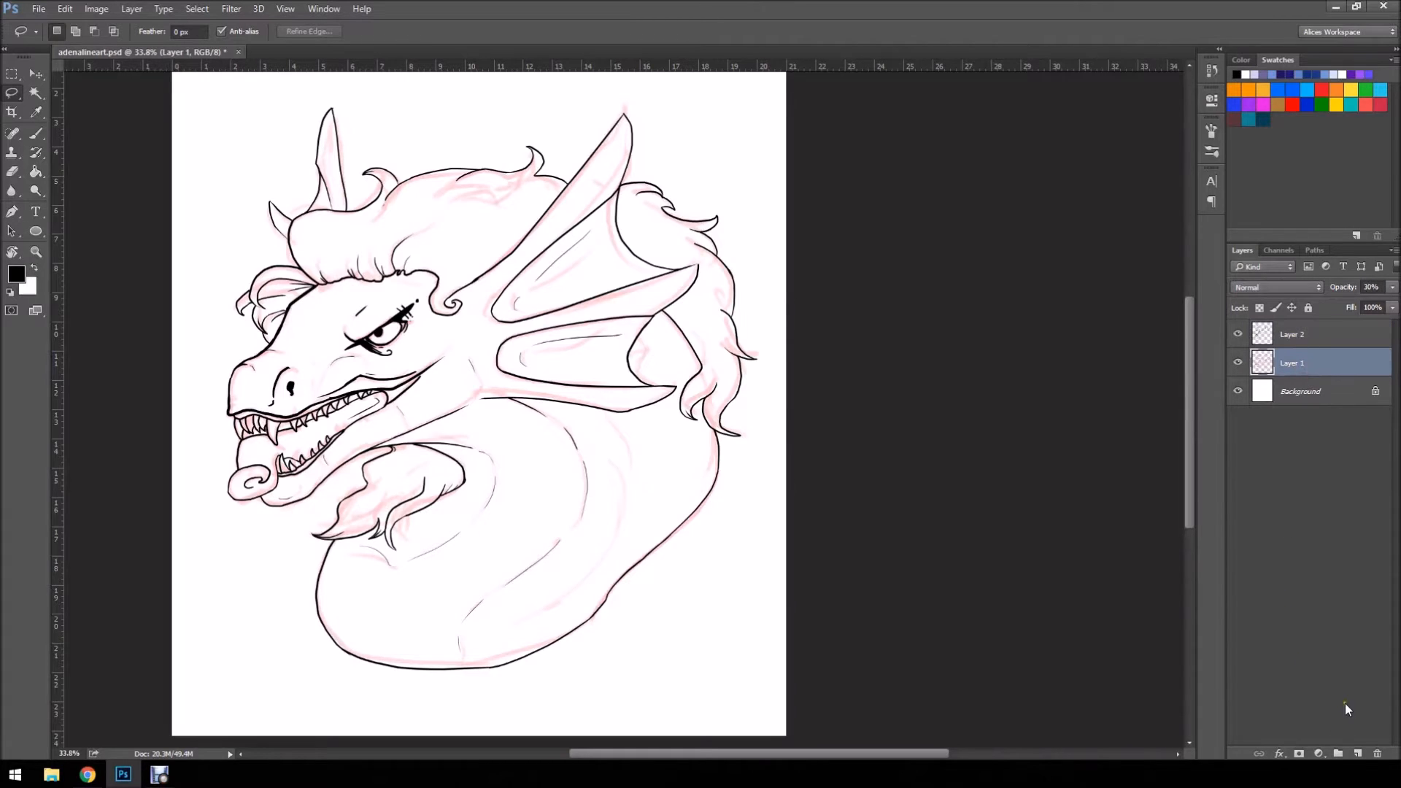
left_click(1359, 754)
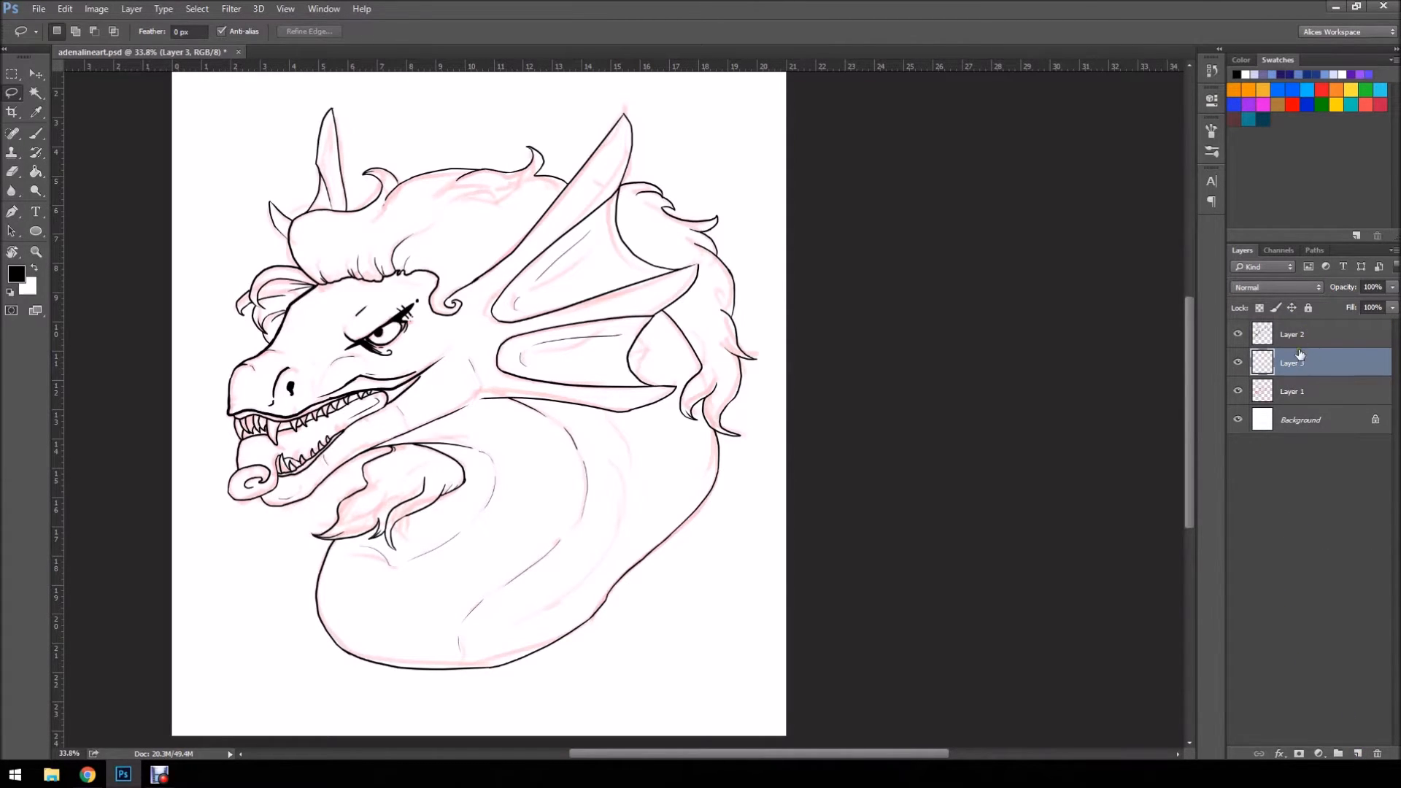
left_click(1238, 392)
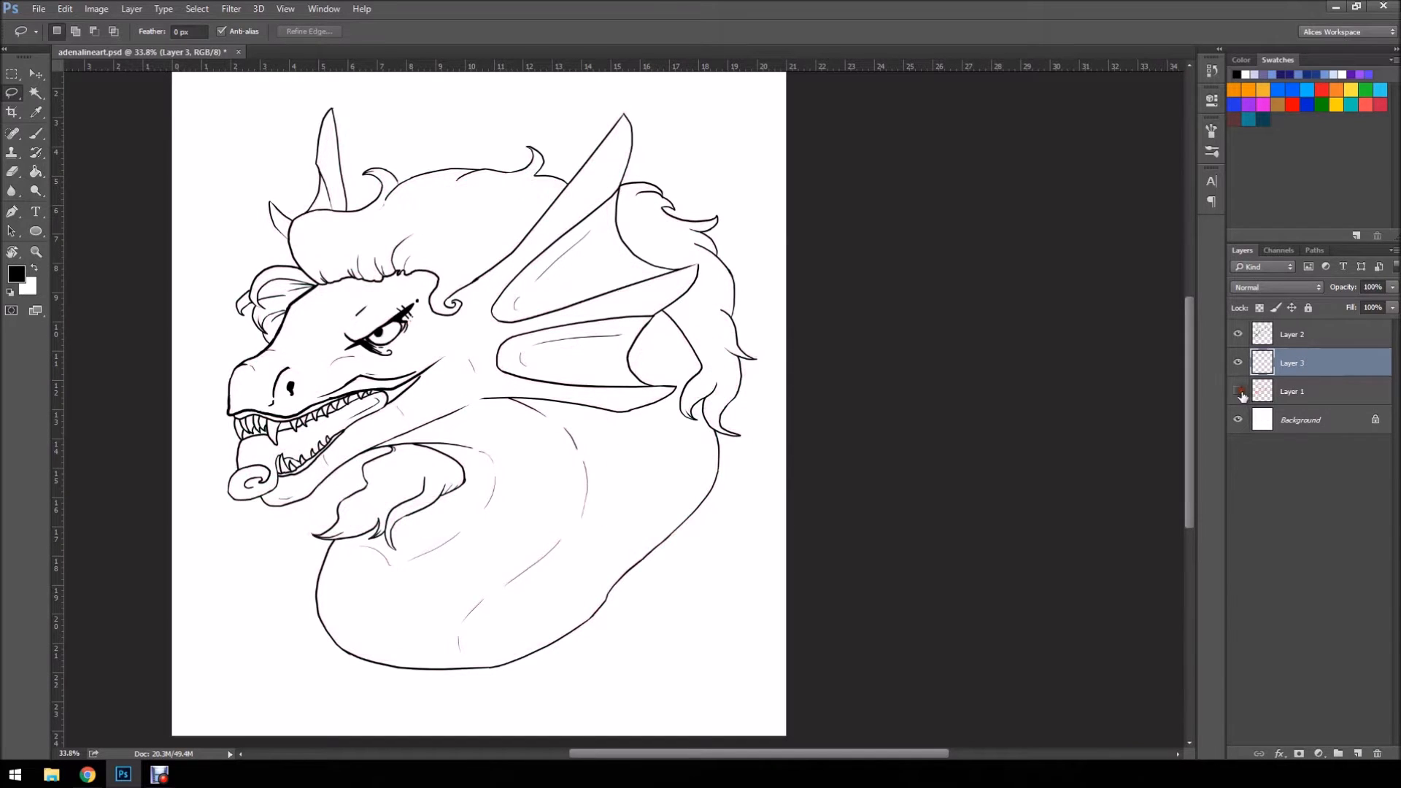
left_click(1239, 392)
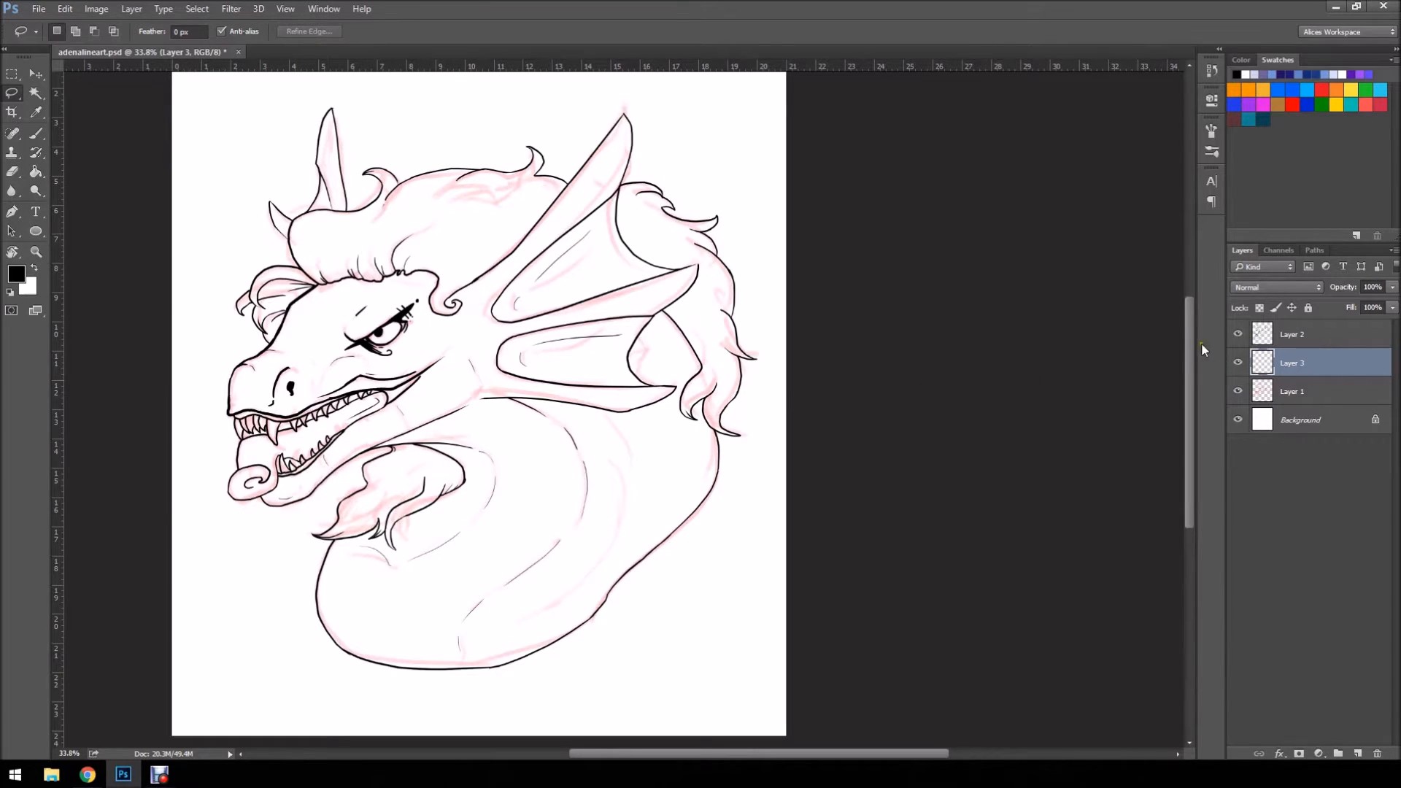
- Using the line art on Layer 2, select the dragon's head and body and add the small horn with the Magic Wand
left_click(1310, 333)
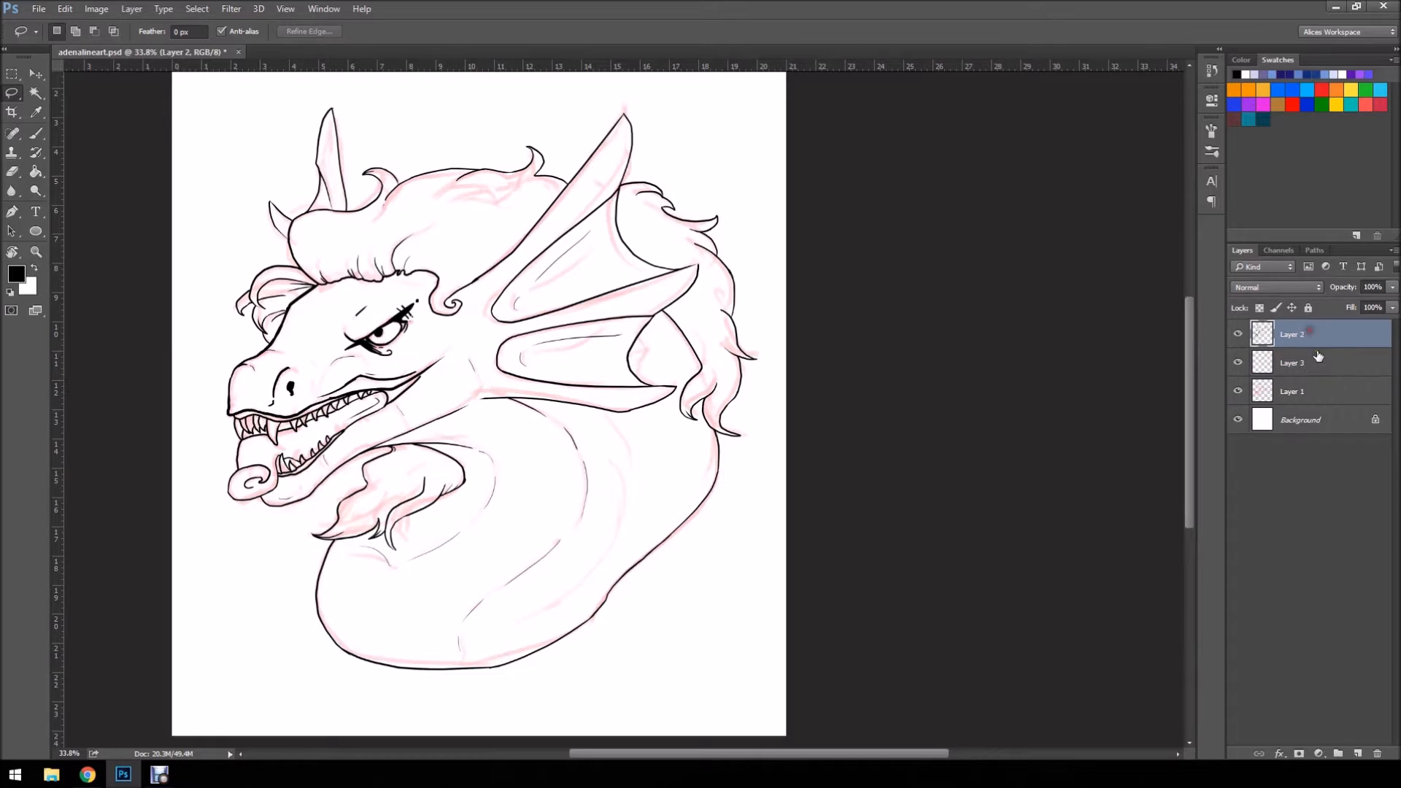
left_click(1302, 369)
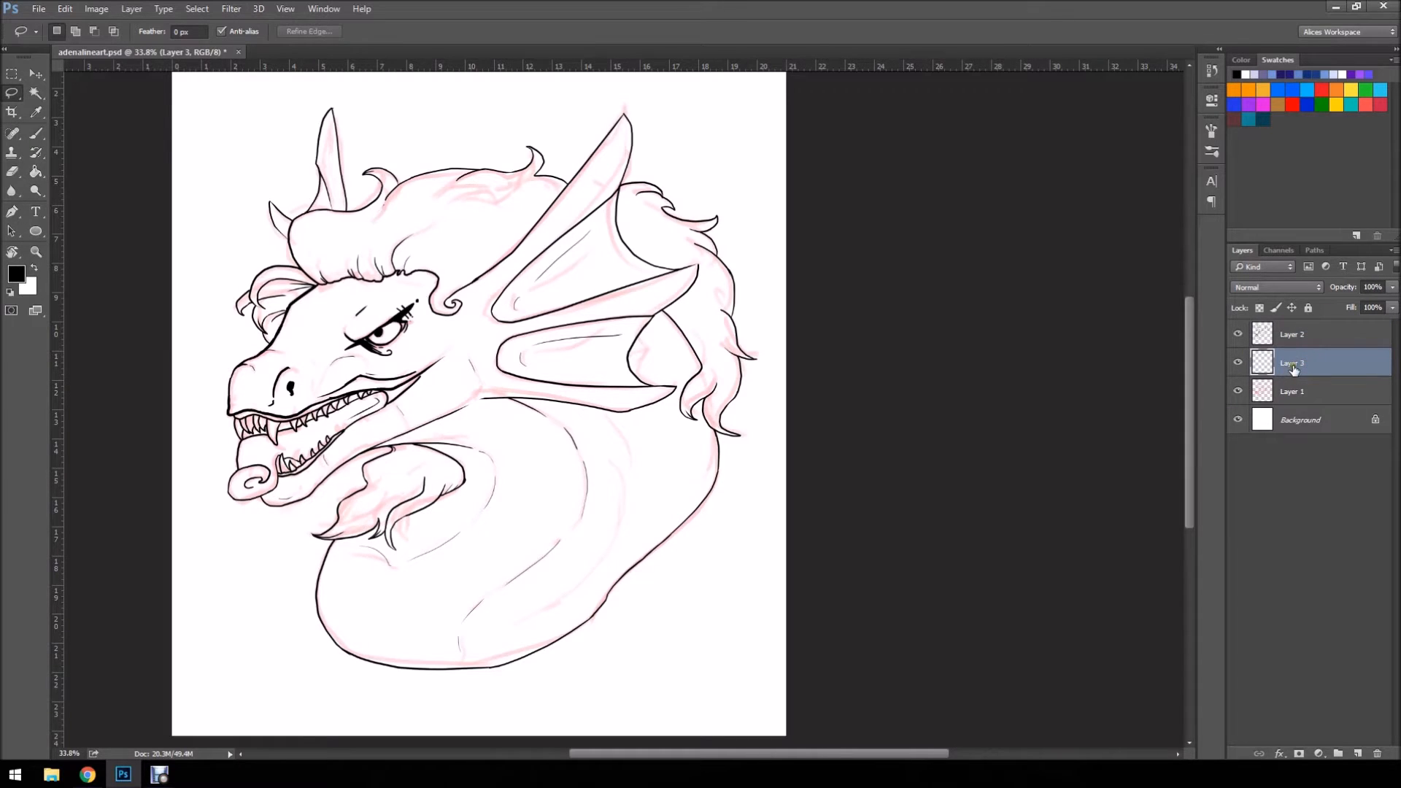
left_click(1350, 337)
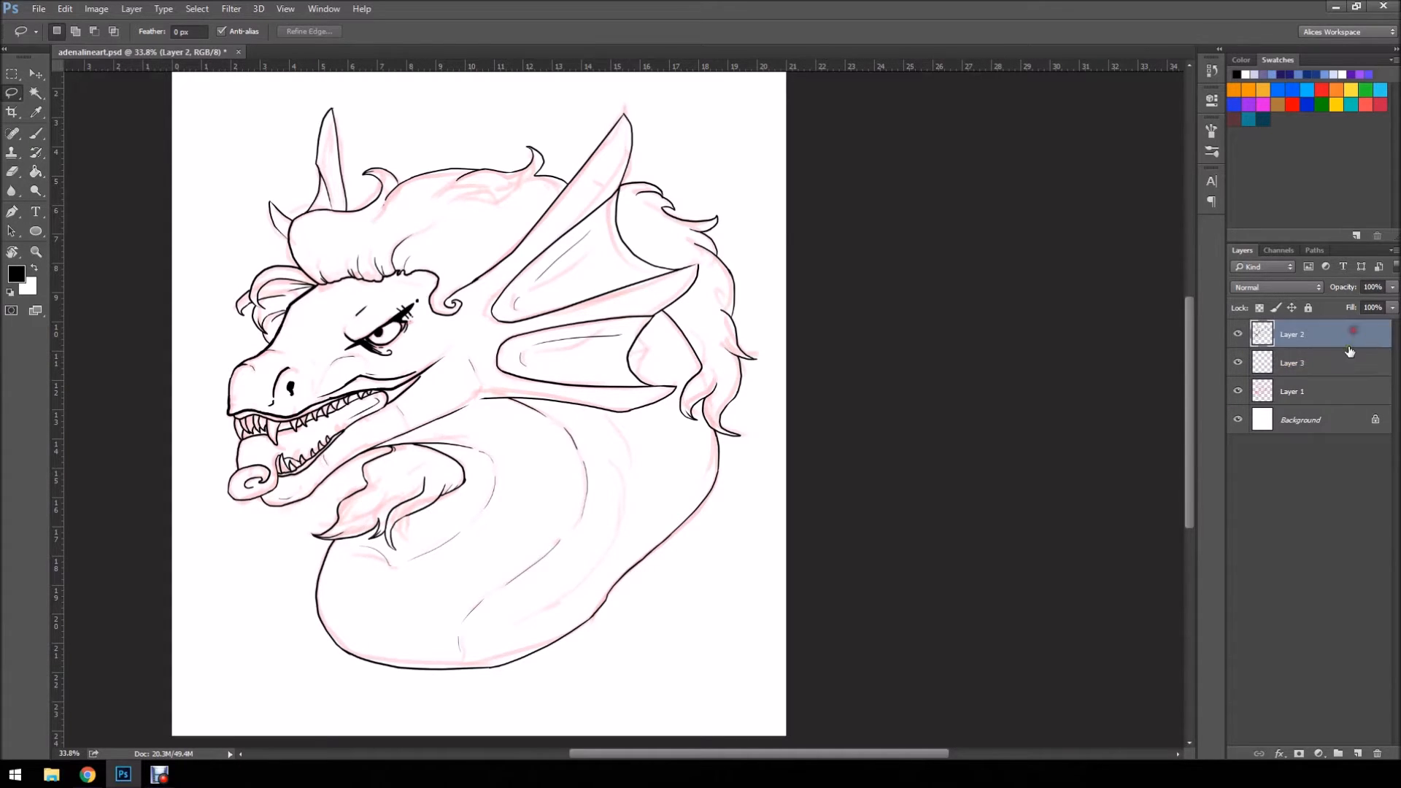
left_click(35, 93)
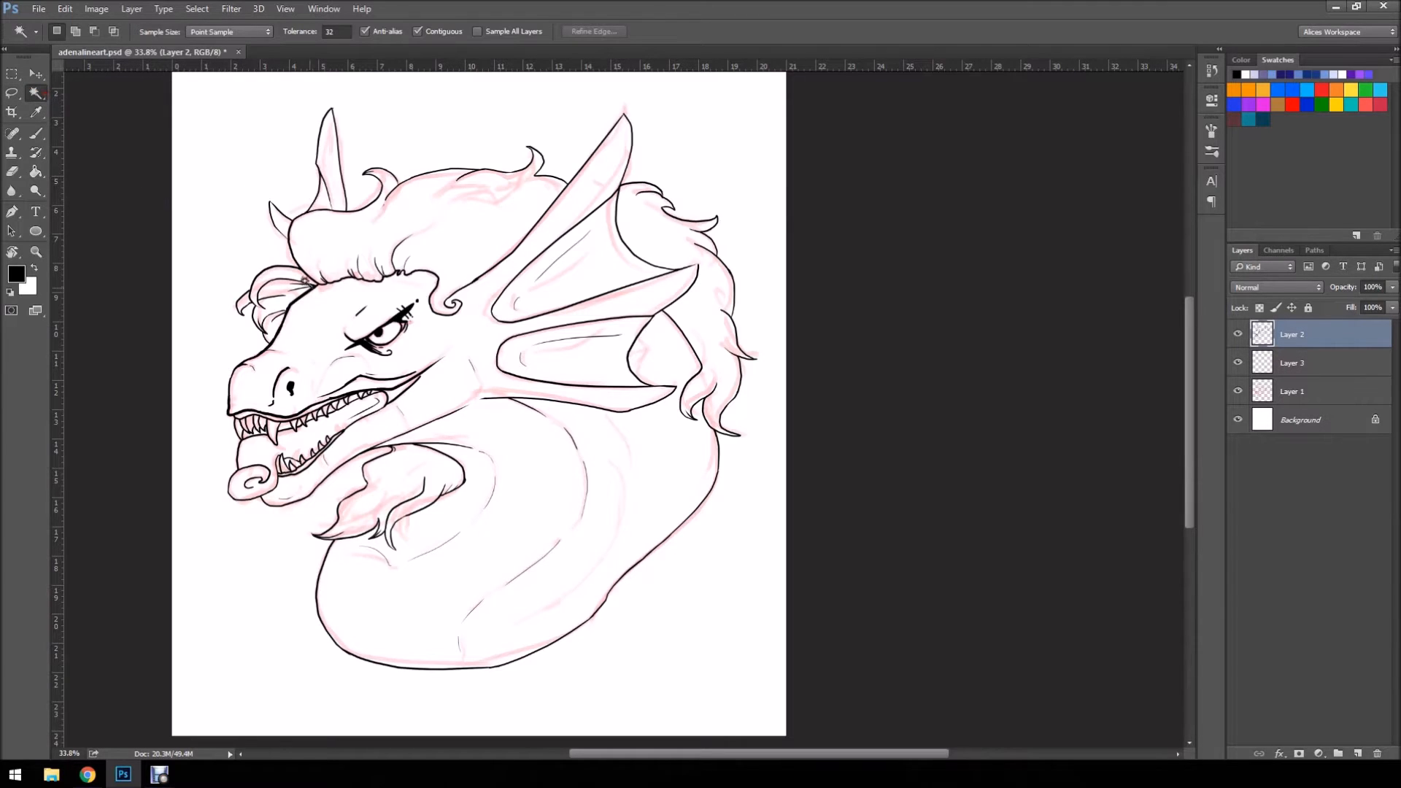
left_click(666, 436)
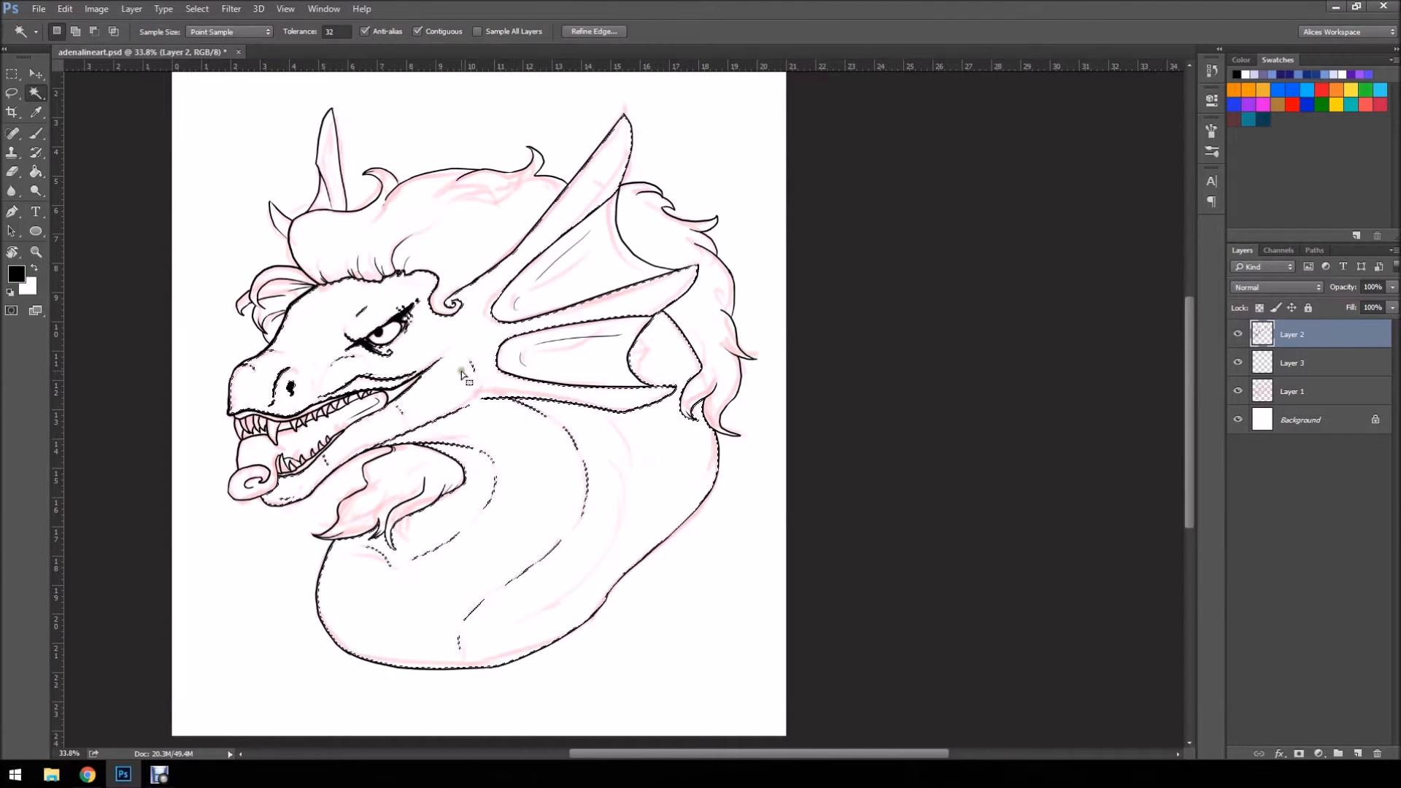
left_click(330, 151, "shift")
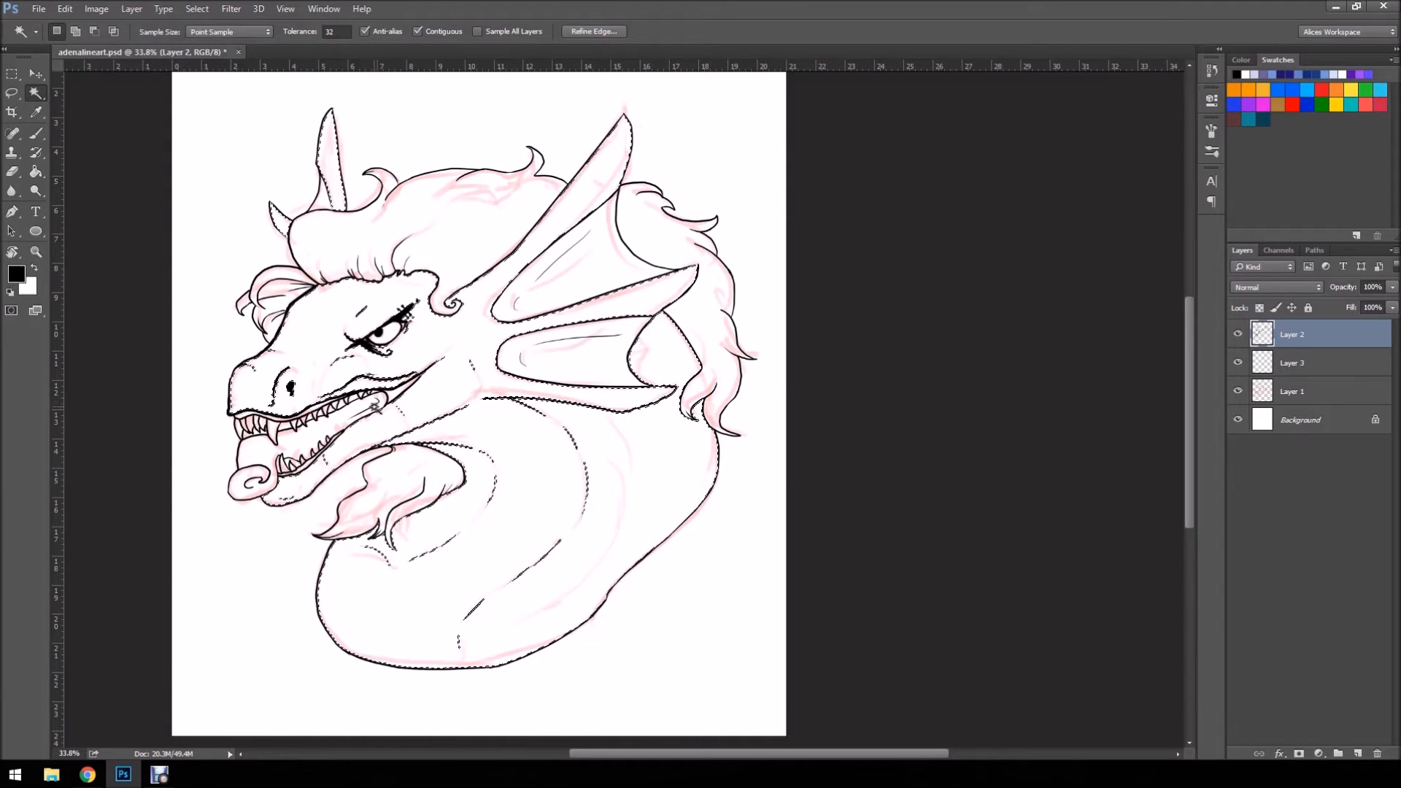
- Expand the selection so that its edge extends beneath the black outlines around the snout
left_click(33, 252)
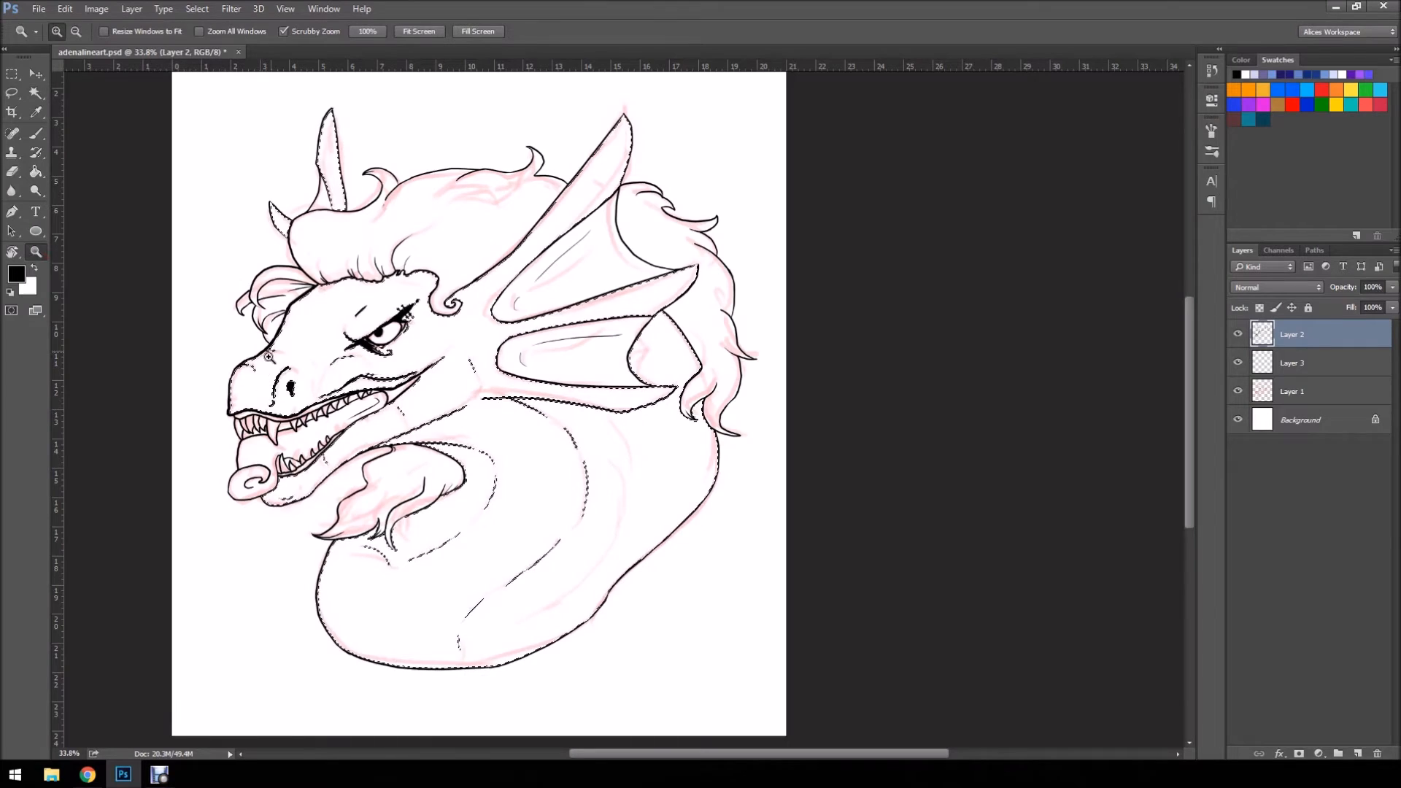
left_click_drag(240, 354, 494, 332)
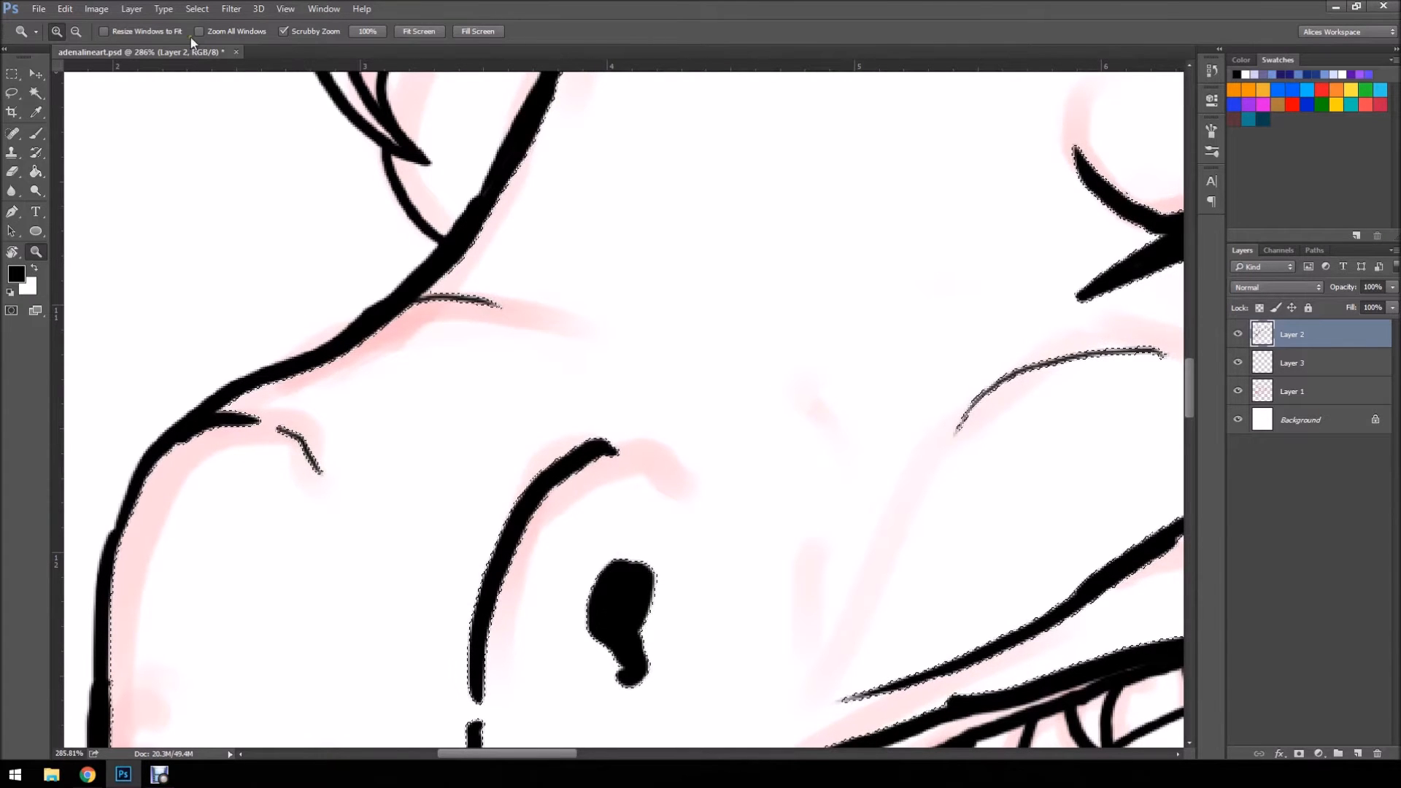
left_click(194, 10)
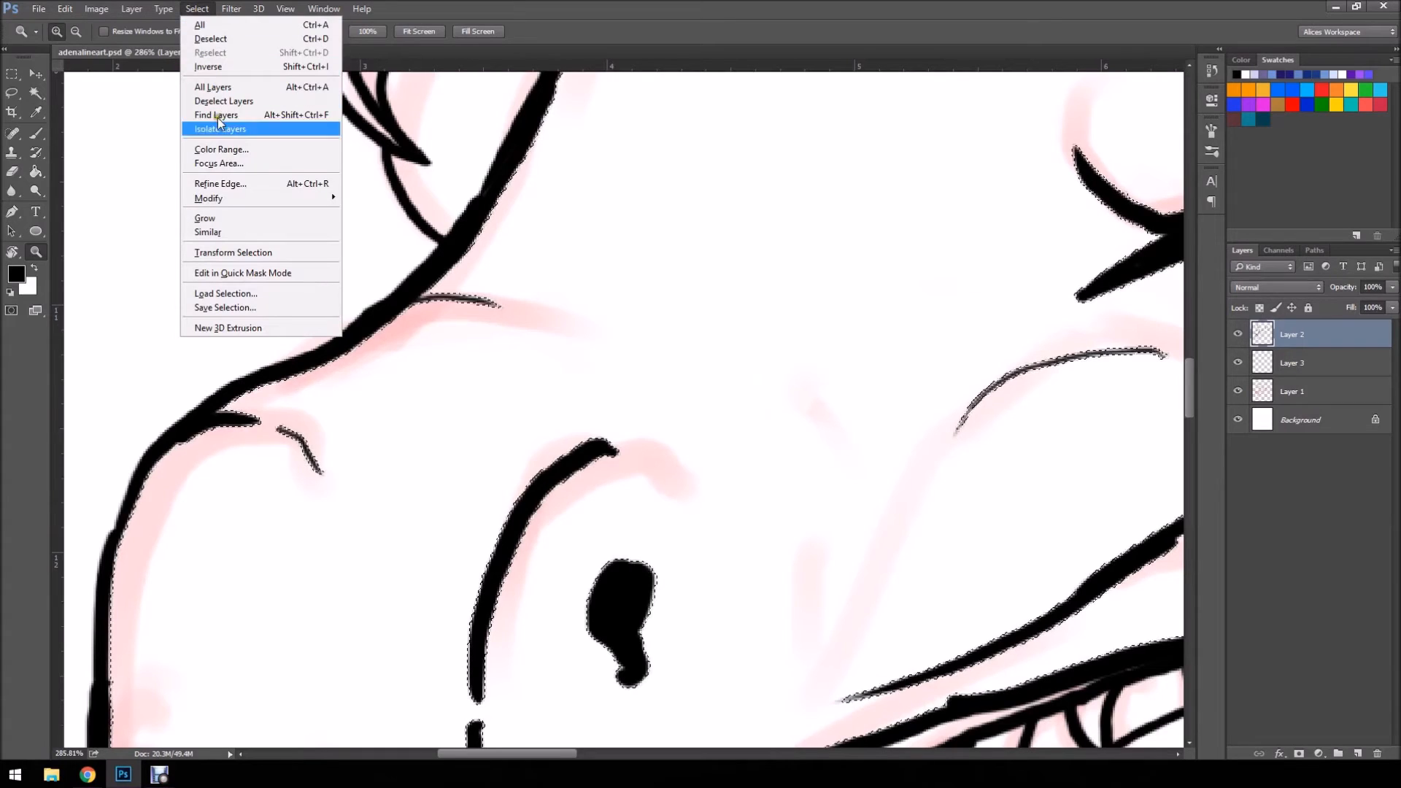
mouse_move(225, 197)
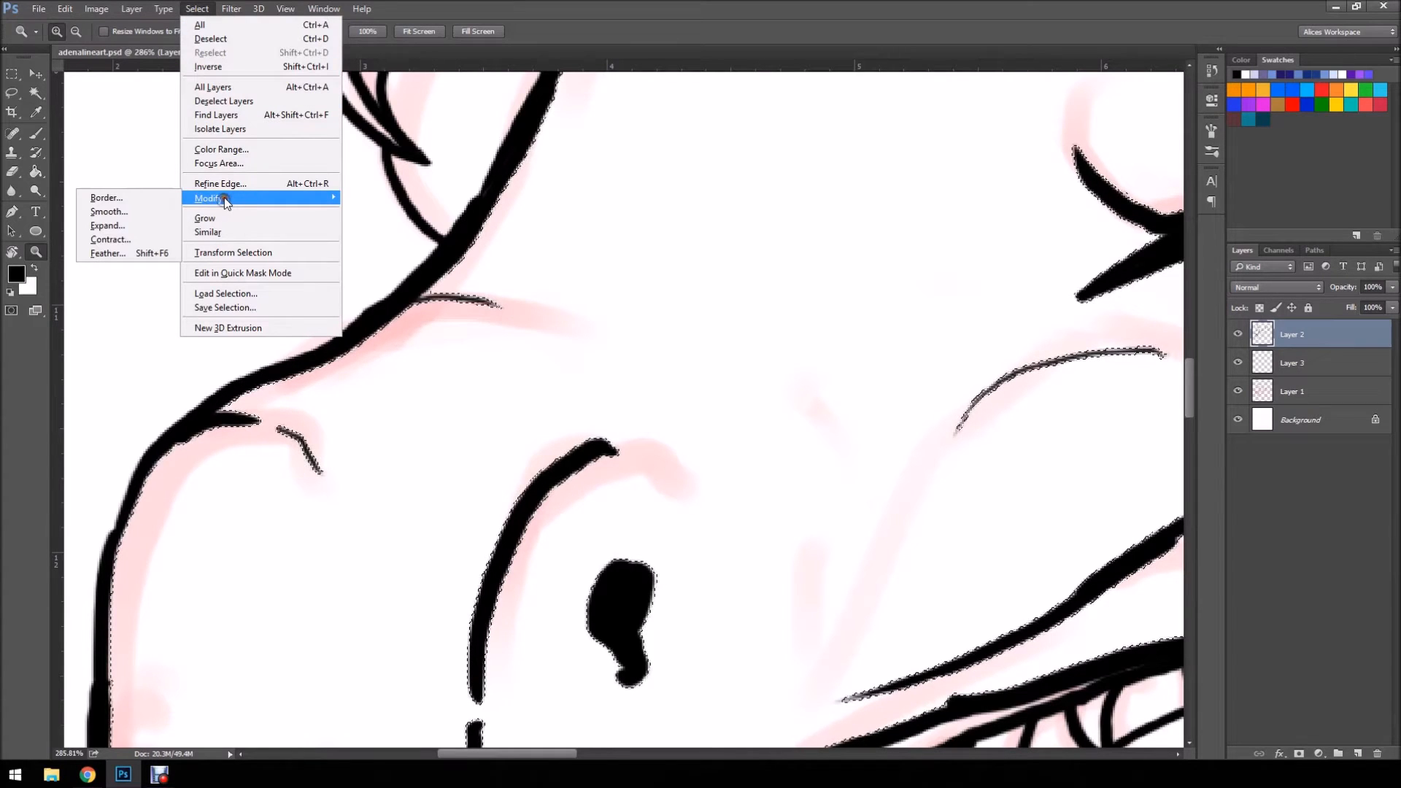
left_click(127, 227)
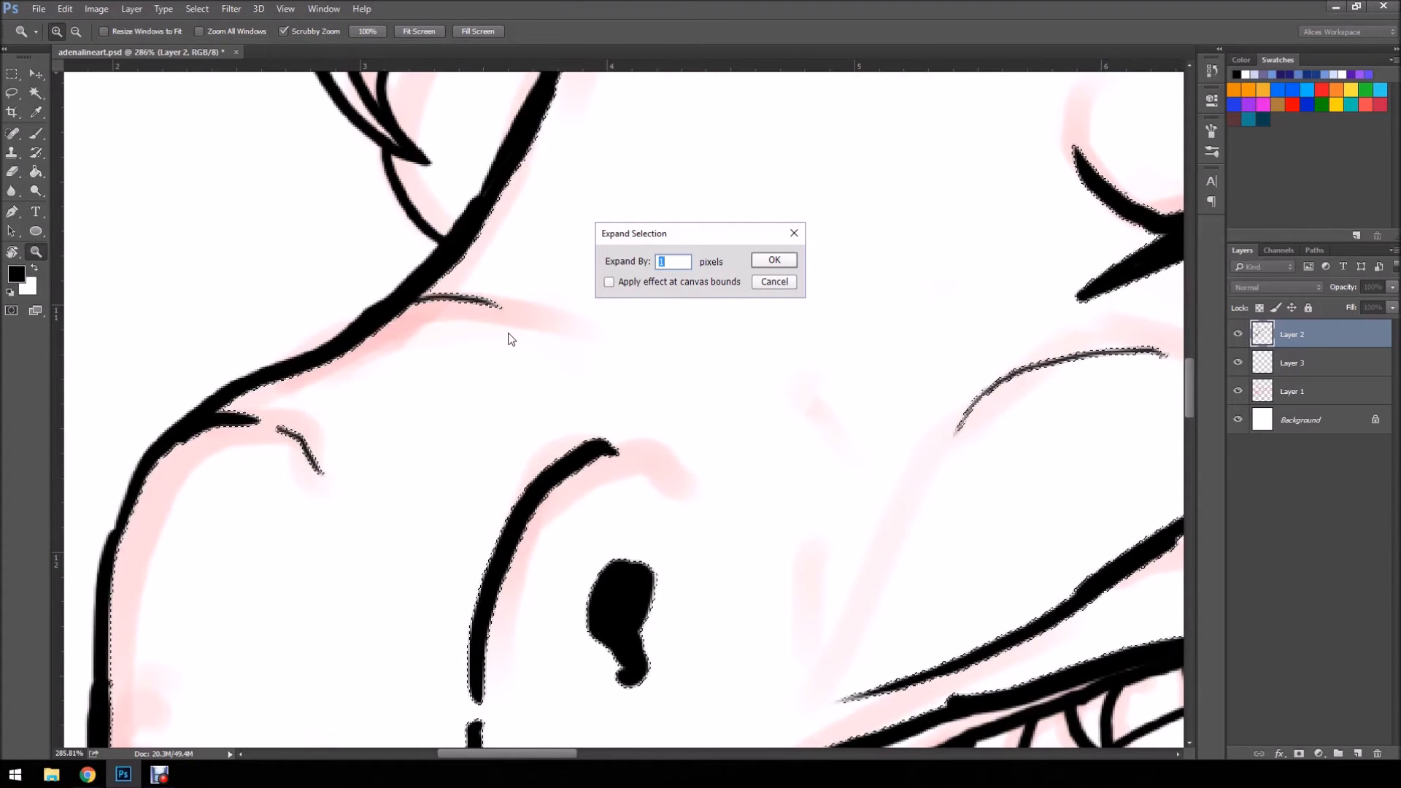
left_click(777, 260)
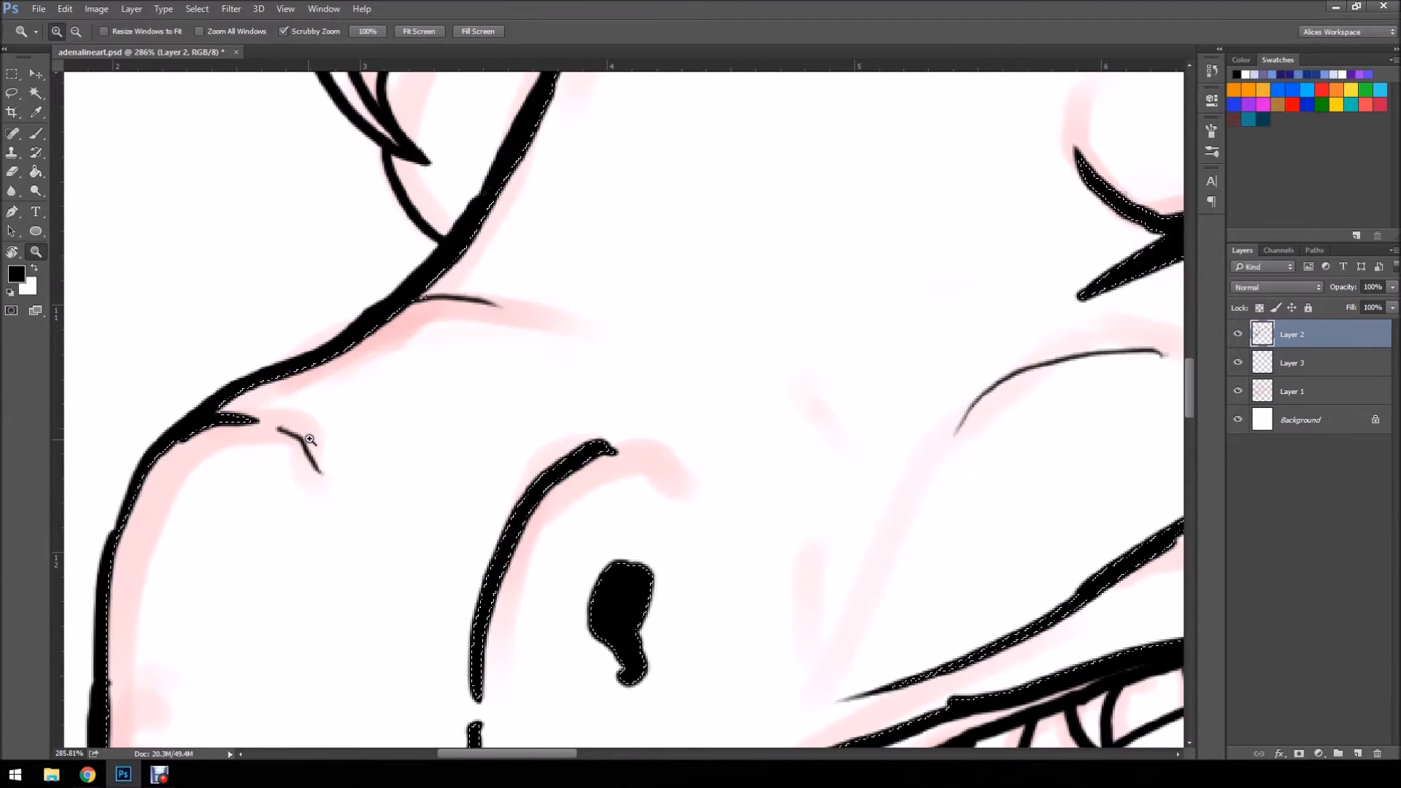
- Expand the selection by a further 2 pixels to bring its edge toward the middle of the outlines
left_click(253, 393)
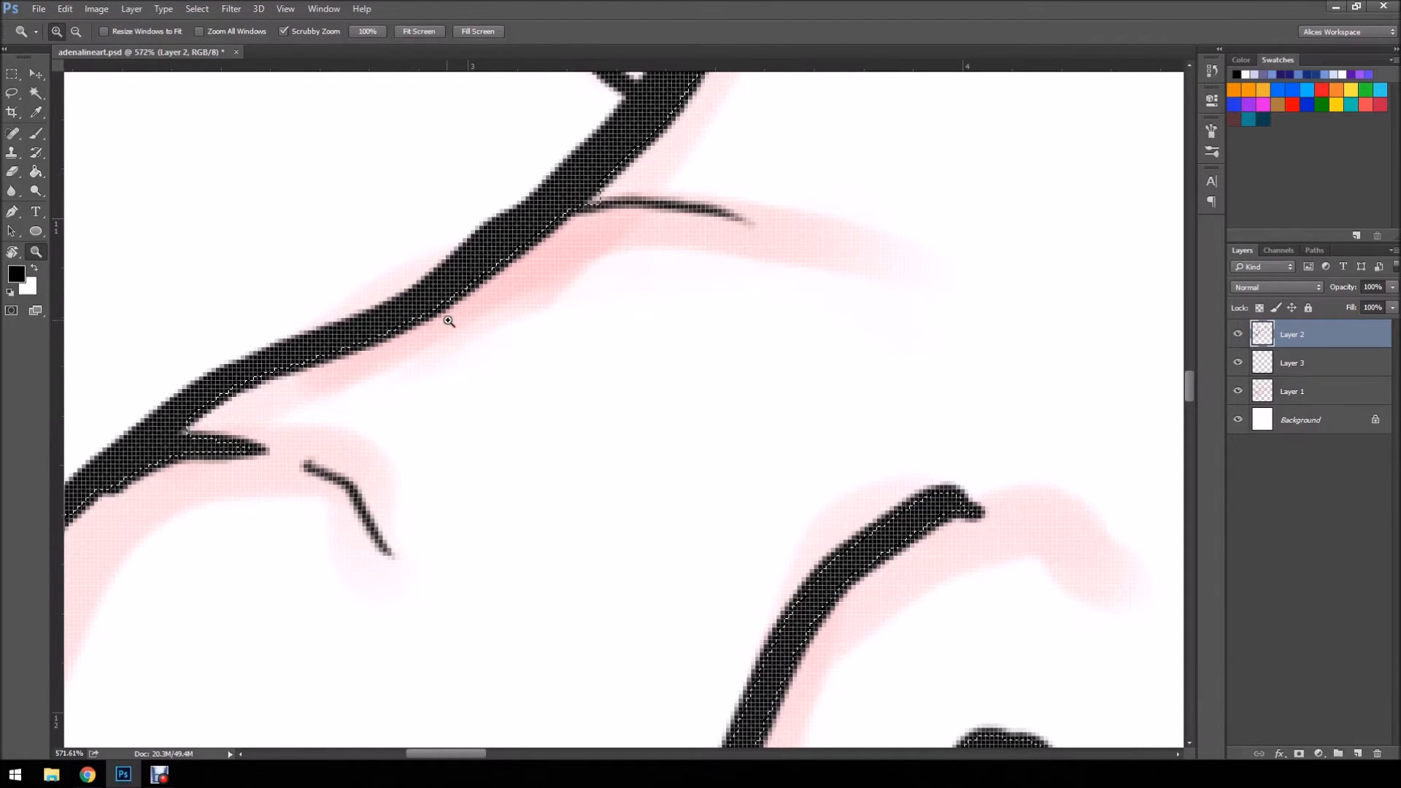
left_click(196, 10)
mouse_move(219, 198)
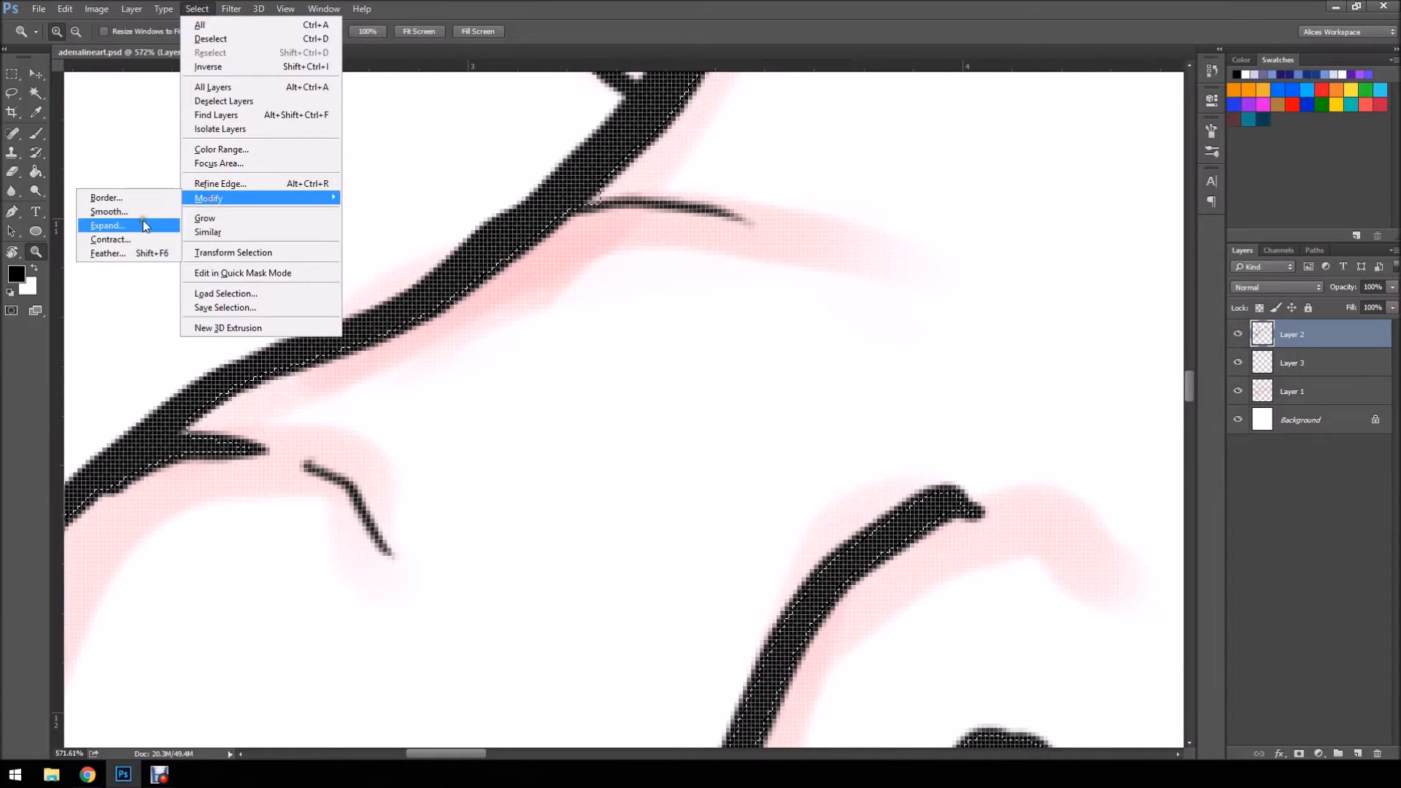
left_click(138, 224)
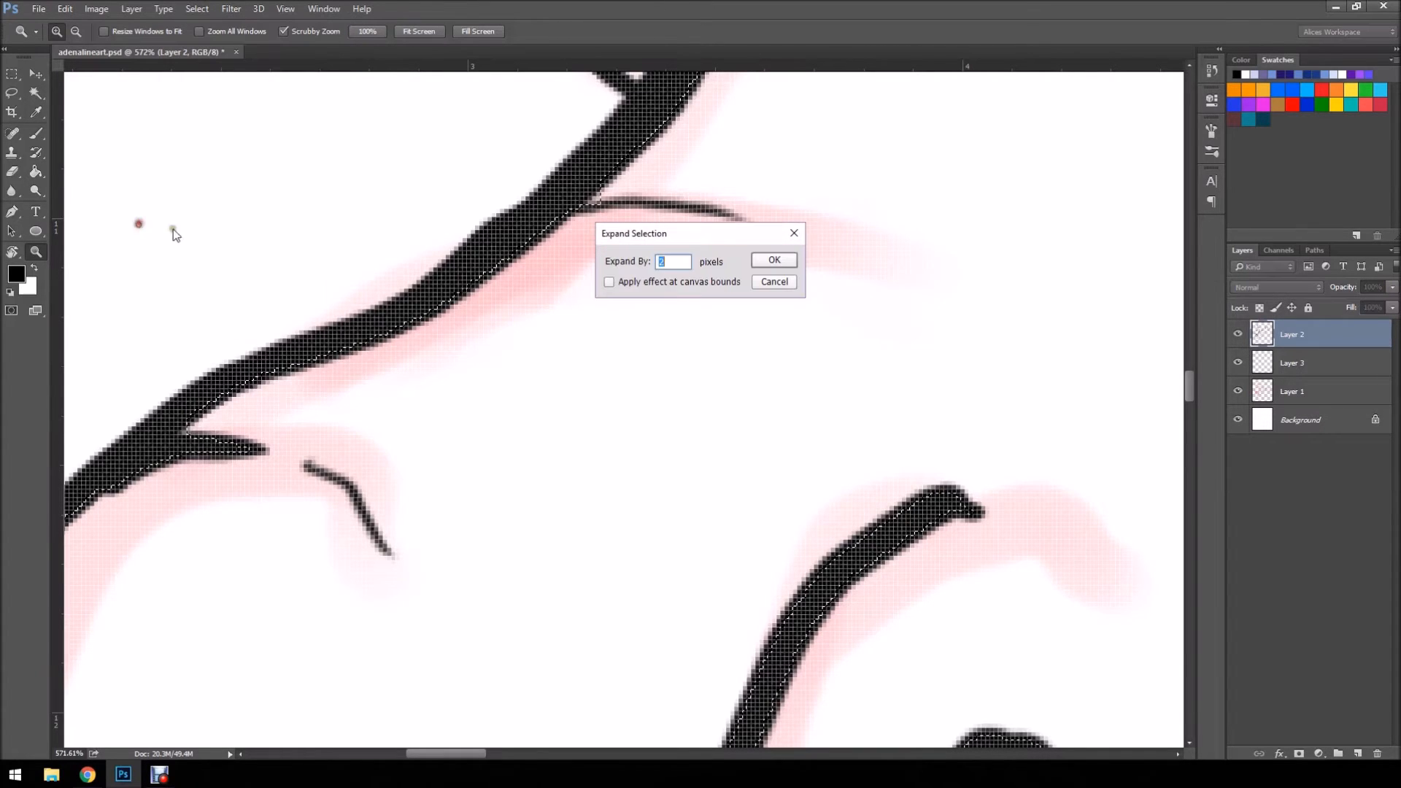
left_click(773, 260)
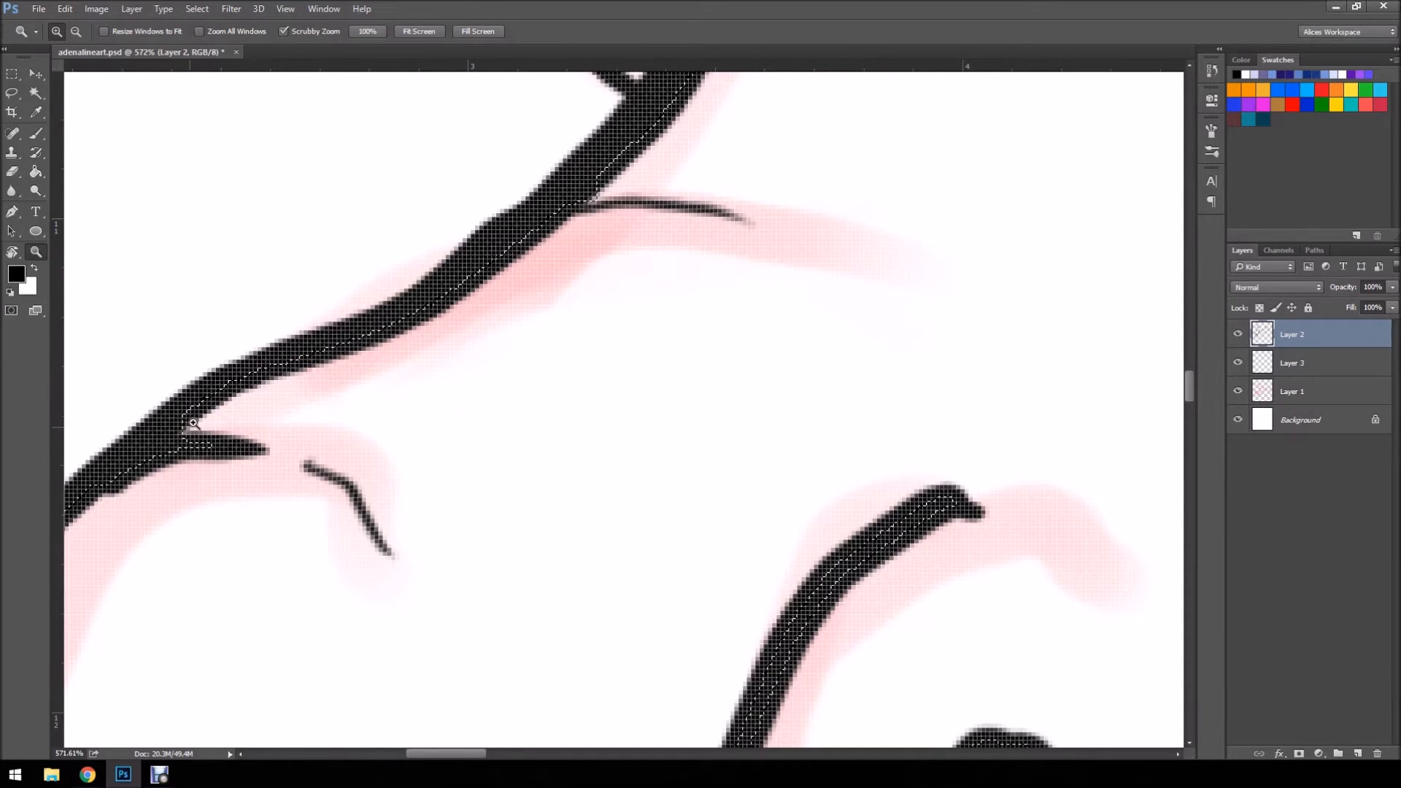
- Fill the selected dragon skin on Layer 3 with muted purple using the Paint Bucket, and deselect
left_click_drag(612, 448, 503, 463)
left_click_drag(775, 486, 645, 492)
left_click_drag(927, 577, 757, 590)
left_click_drag(679, 443, 734, 427)
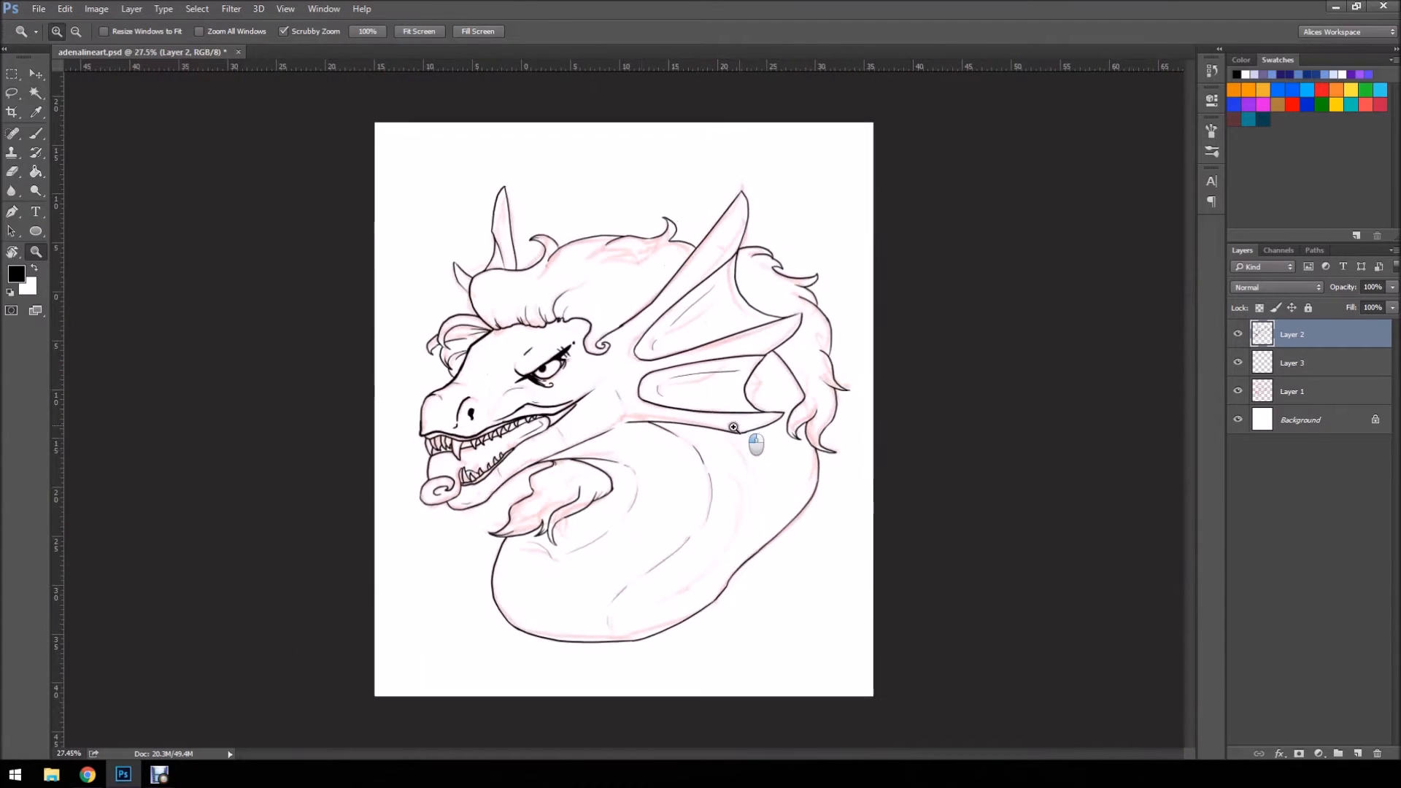
left_click(1329, 364)
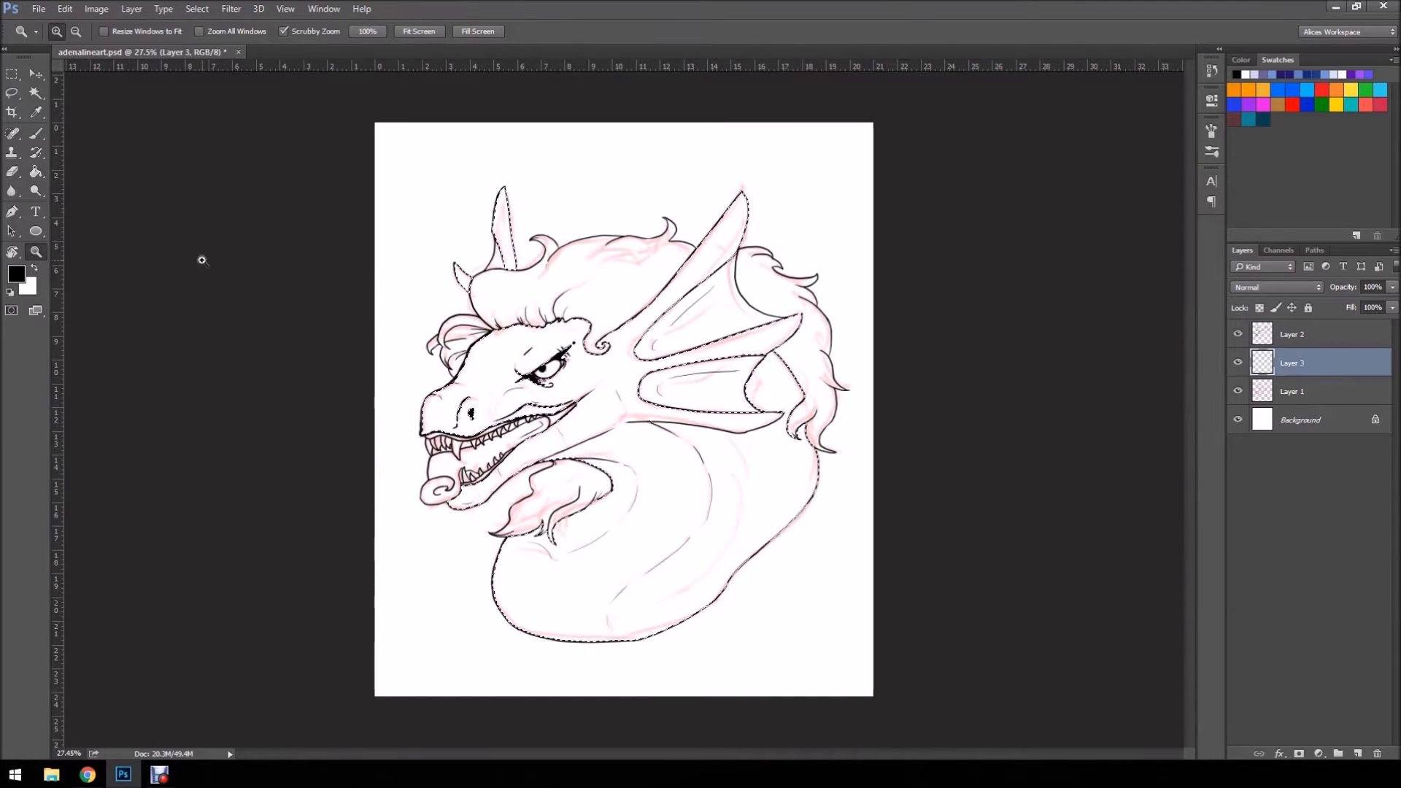
left_click(35, 172)
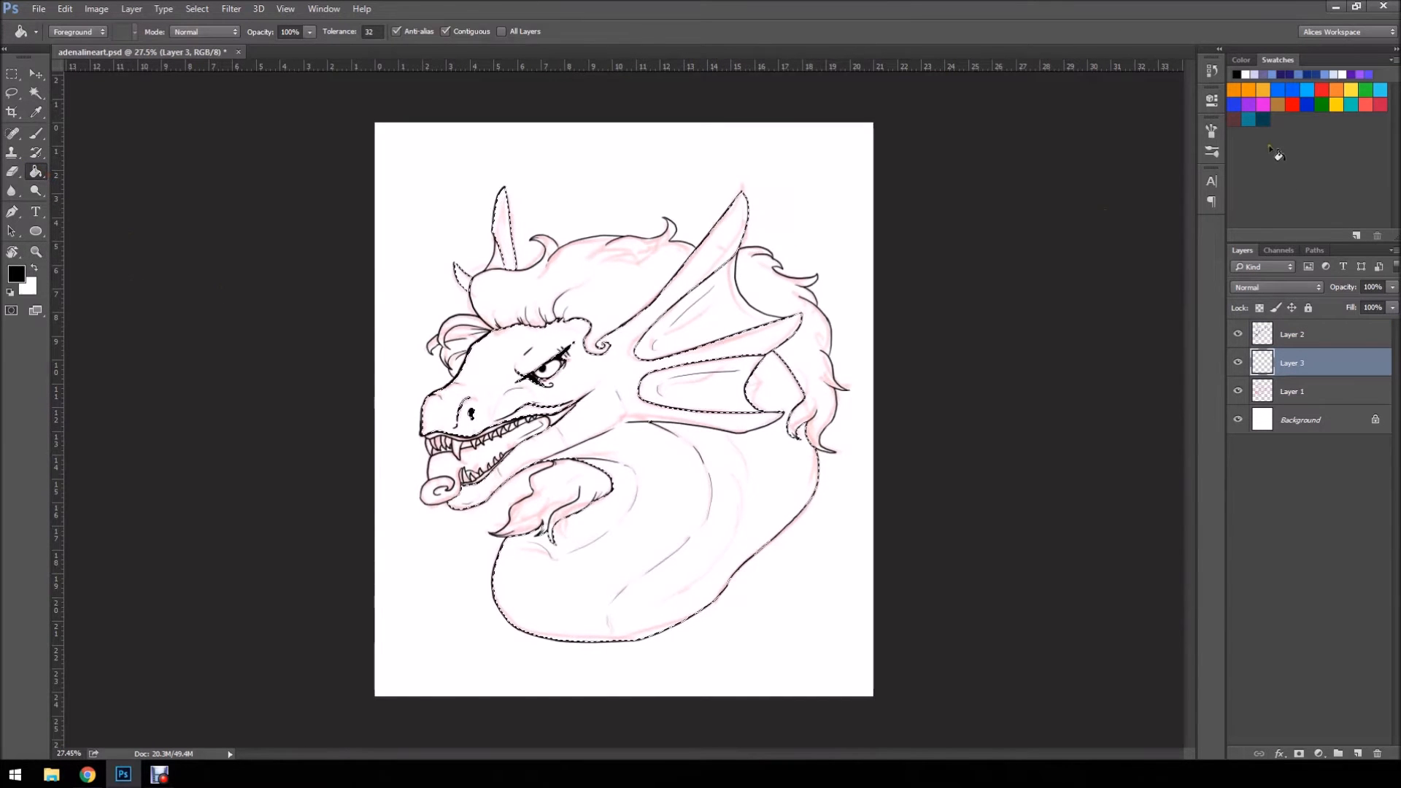
left_click(1271, 72)
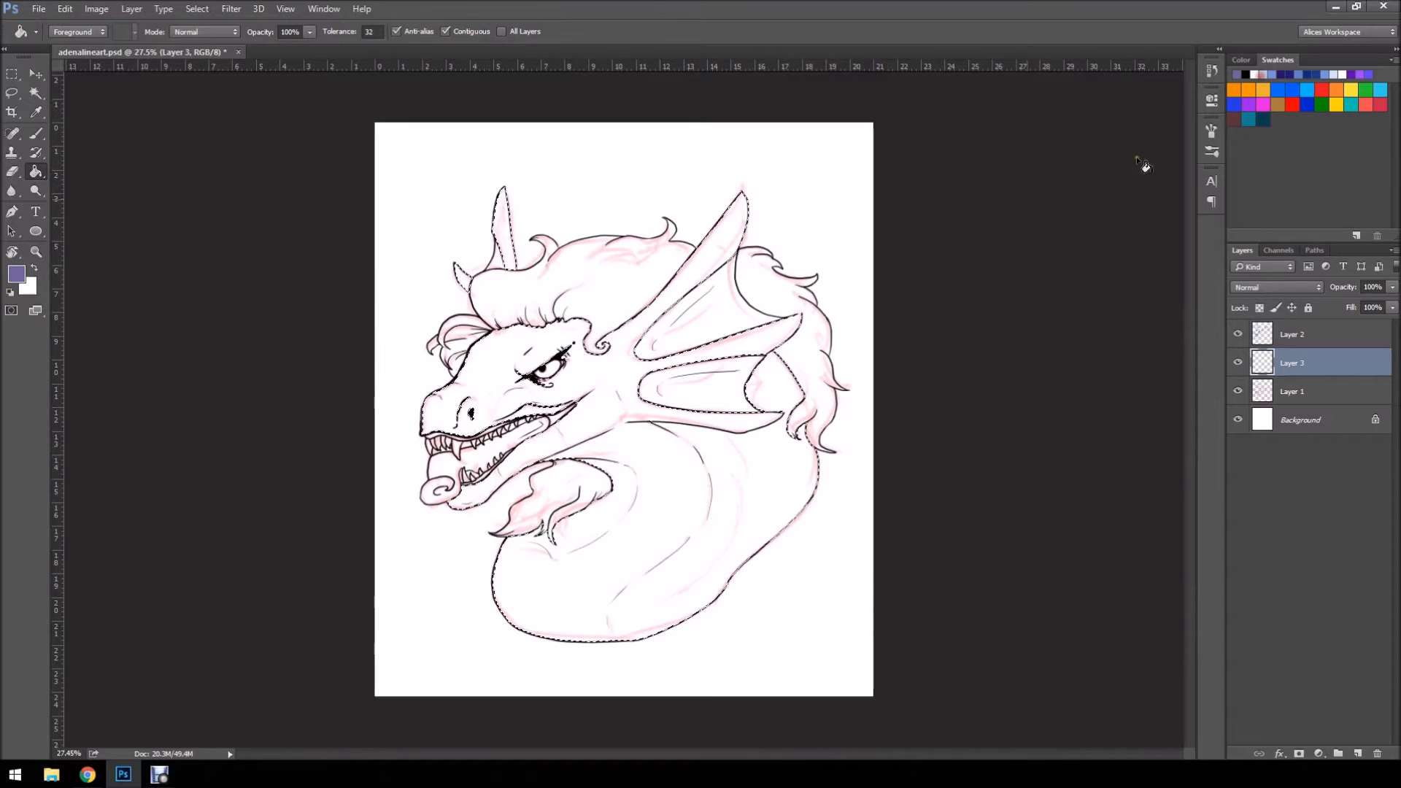
left_click(38, 172)
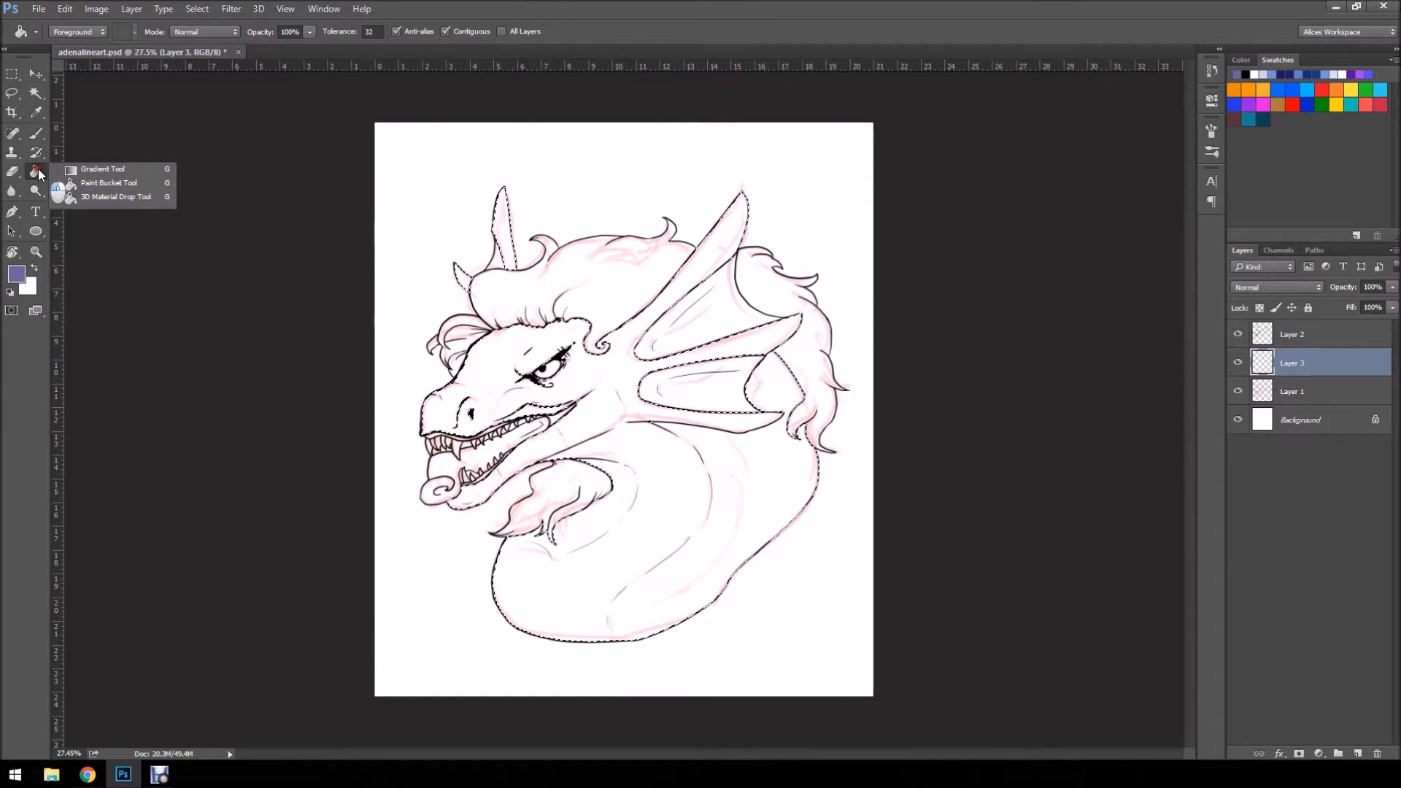
left_click(659, 444)
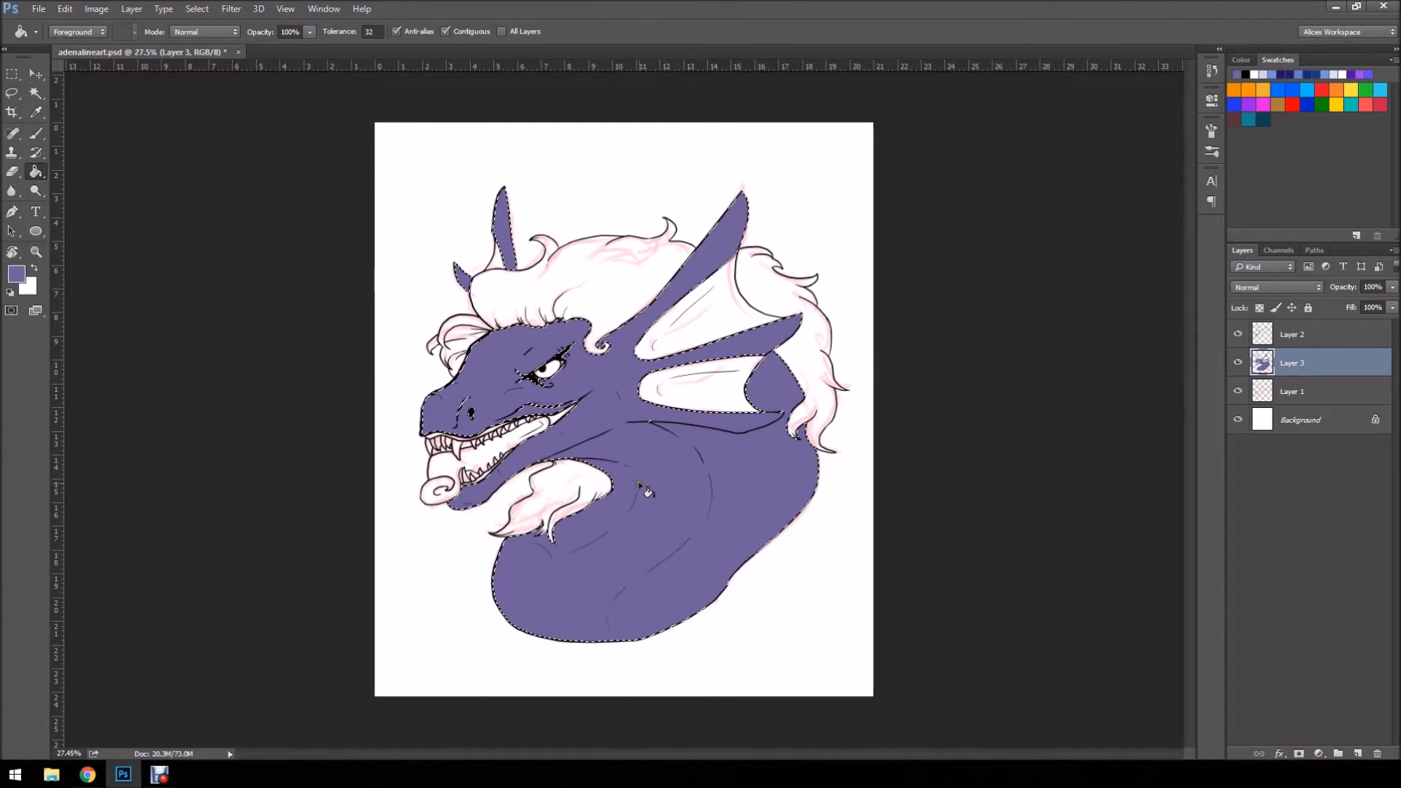
key("l")
left_click(249, 292)
- Brush purple over the small unfilled gap where two outlines meet on the neck below the lower fin
left_click(35, 252)
left_click_drag(693, 474, 810, 380)
left_click_drag(610, 425, 782, 339)
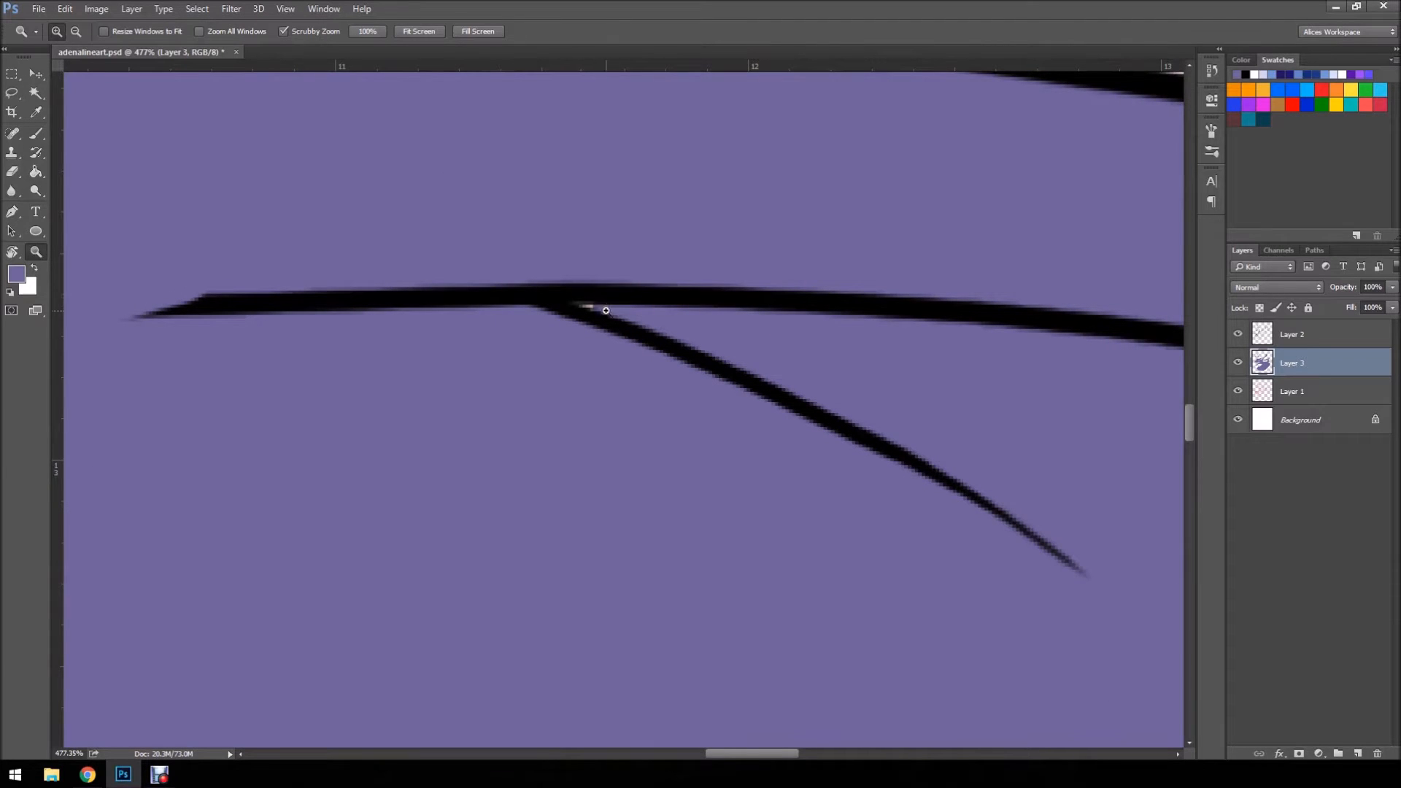
key("b")
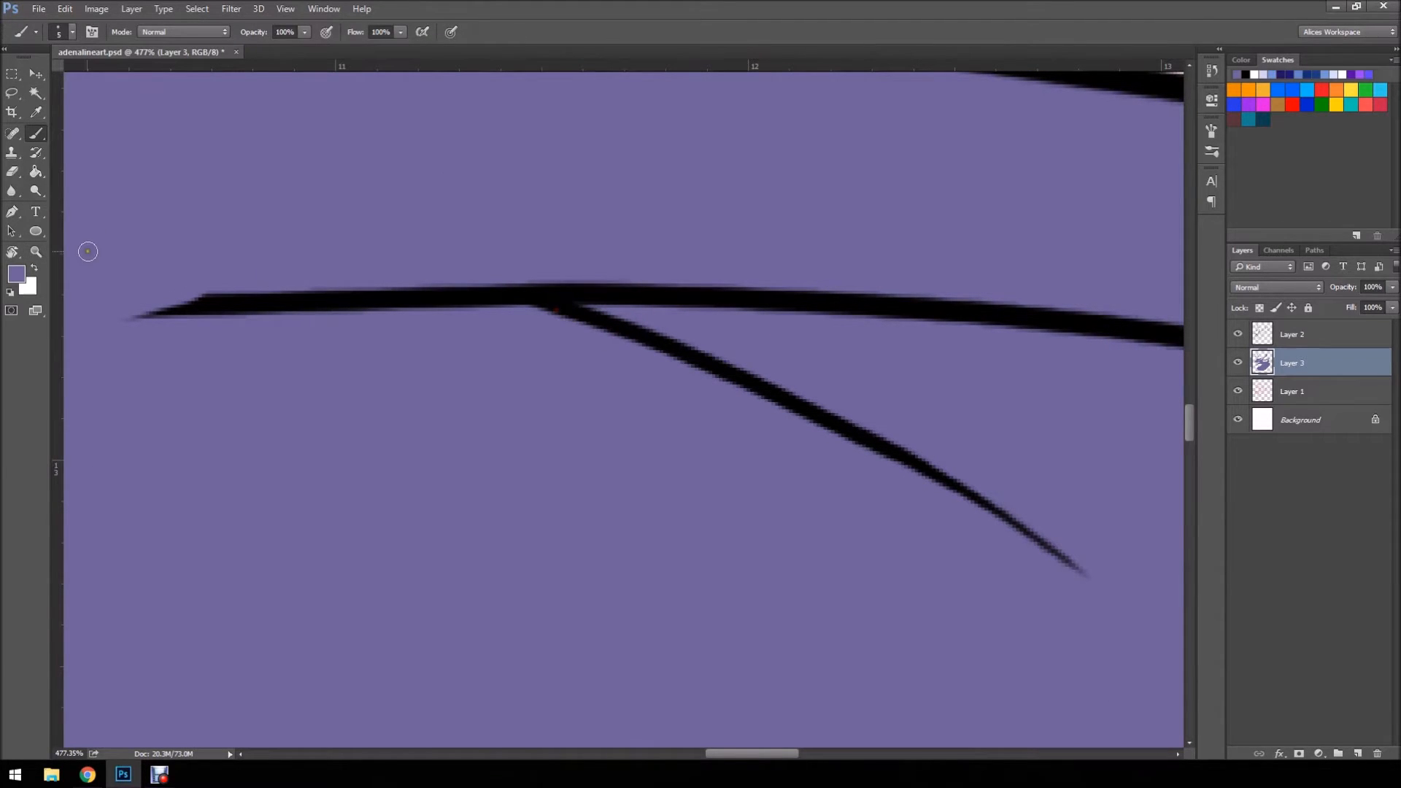
left_click(36, 252)
left_click_drag(466, 307, 292, 323)
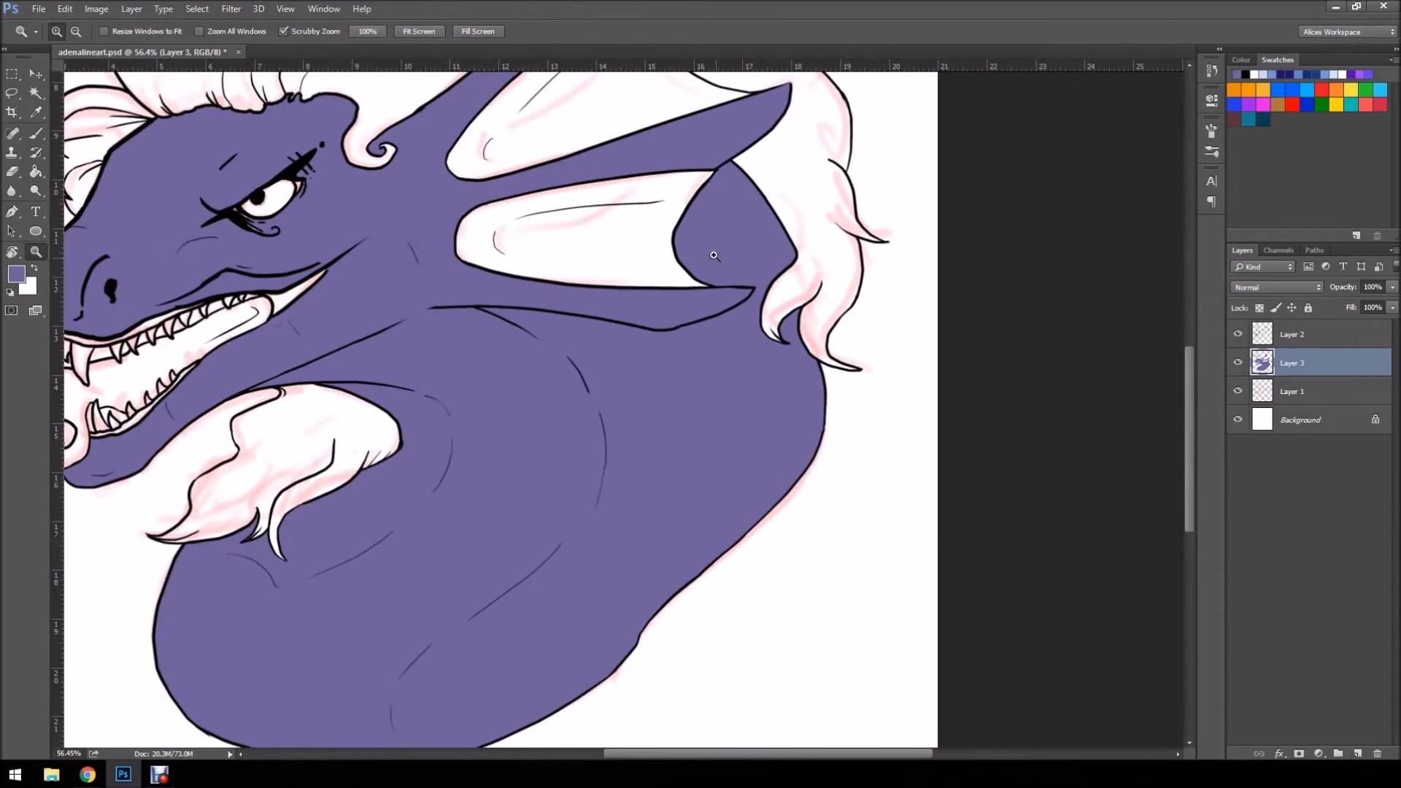
- Touch up the purple skin fill with the Brush where it meets the mane's lower edge above the eye
left_click_drag(733, 251, 700, 253)
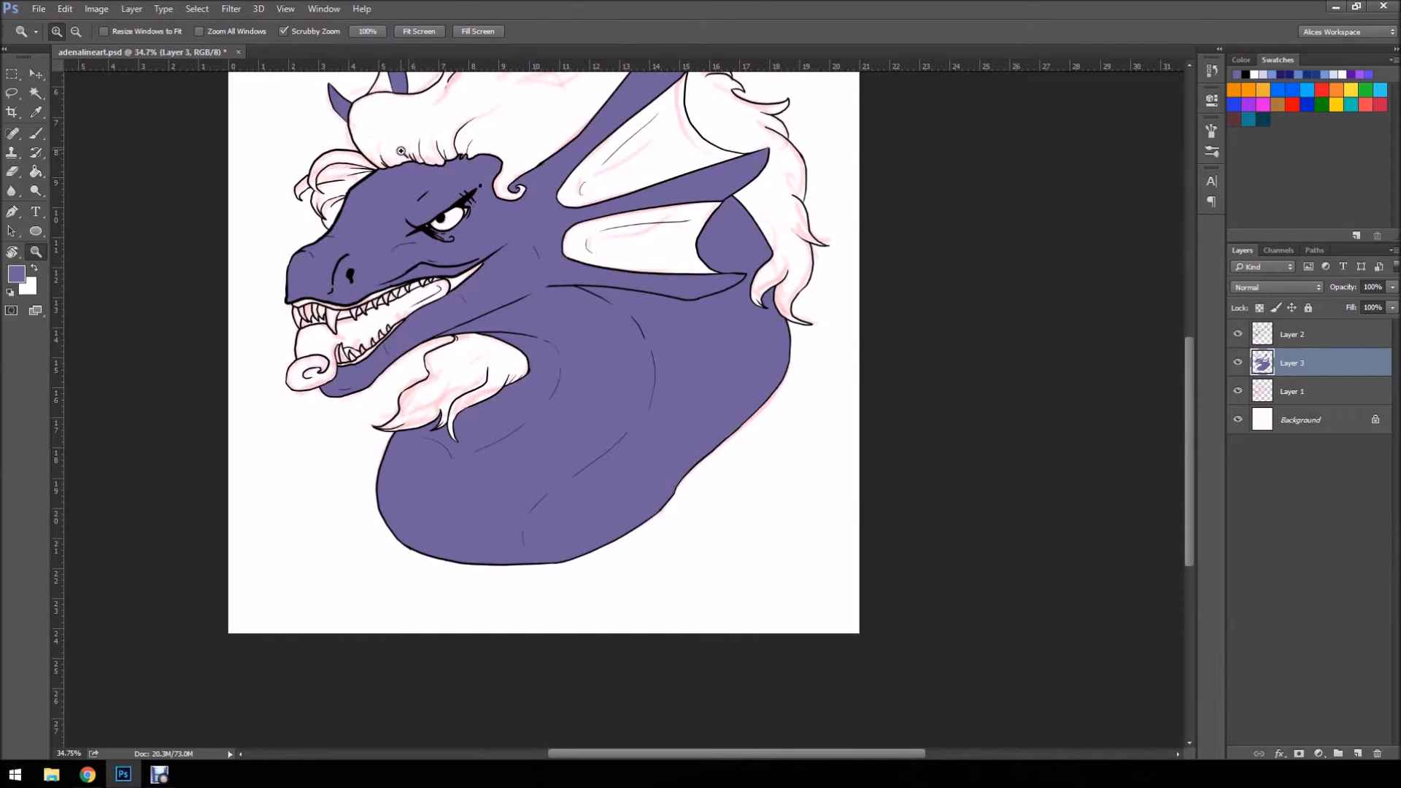
left_click_drag(442, 141, 417, 143)
left_click_drag(669, 273, 851, 275)
left_click_drag(500, 389, 644, 360)
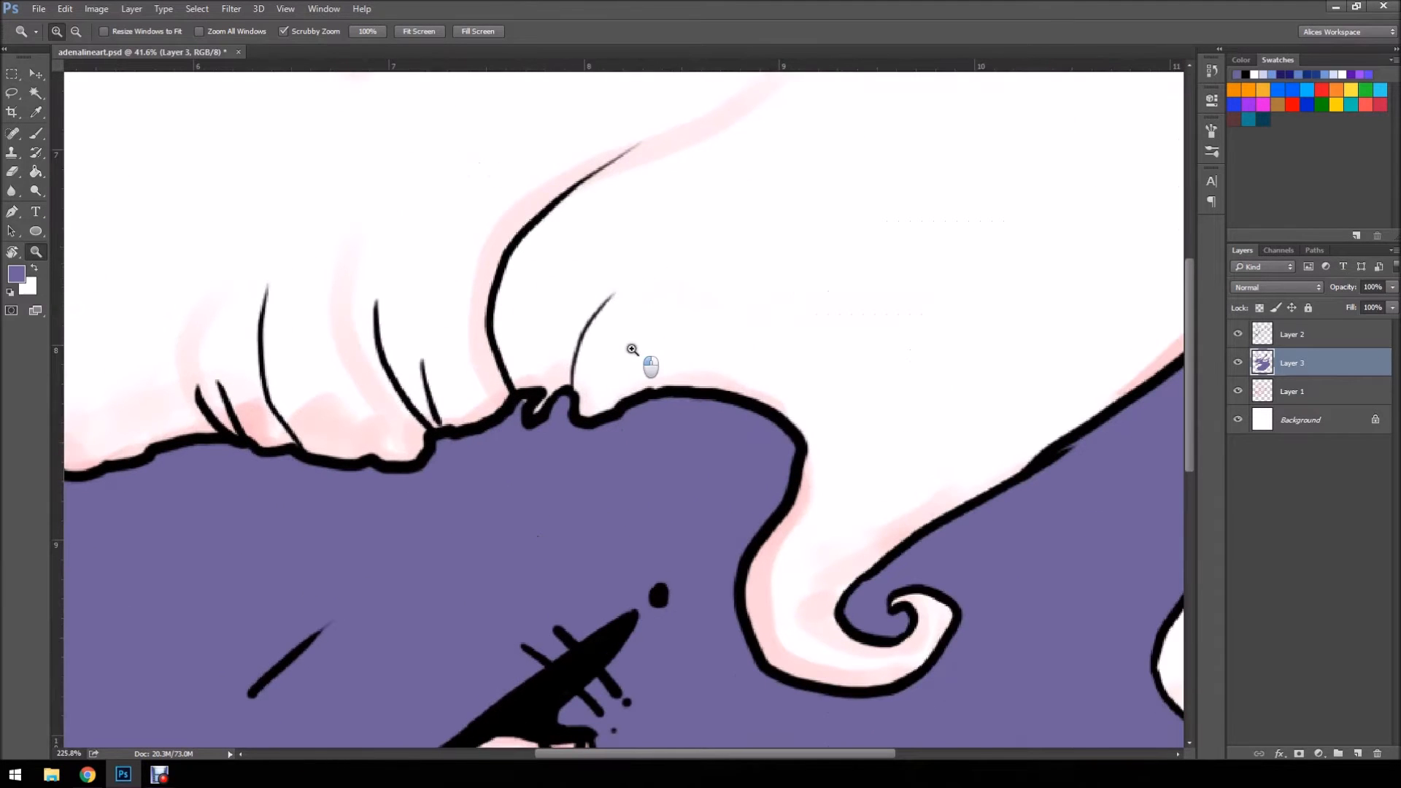
key("b")
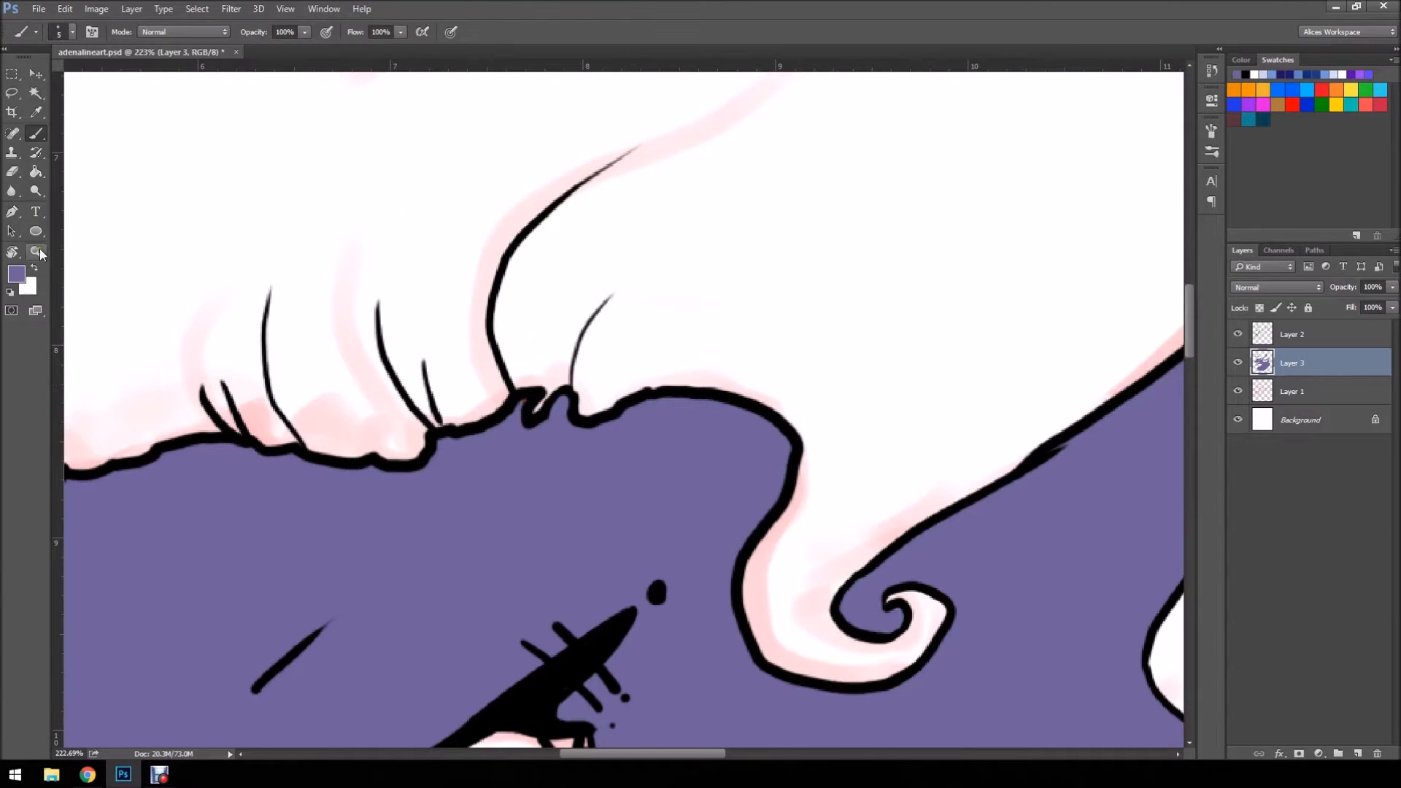
left_click(37, 251)
mouse_move(369, 344)
left_mouse_down()
mouse_move(306, 365)
mouse_move(326, 358)
left_mouse_up()
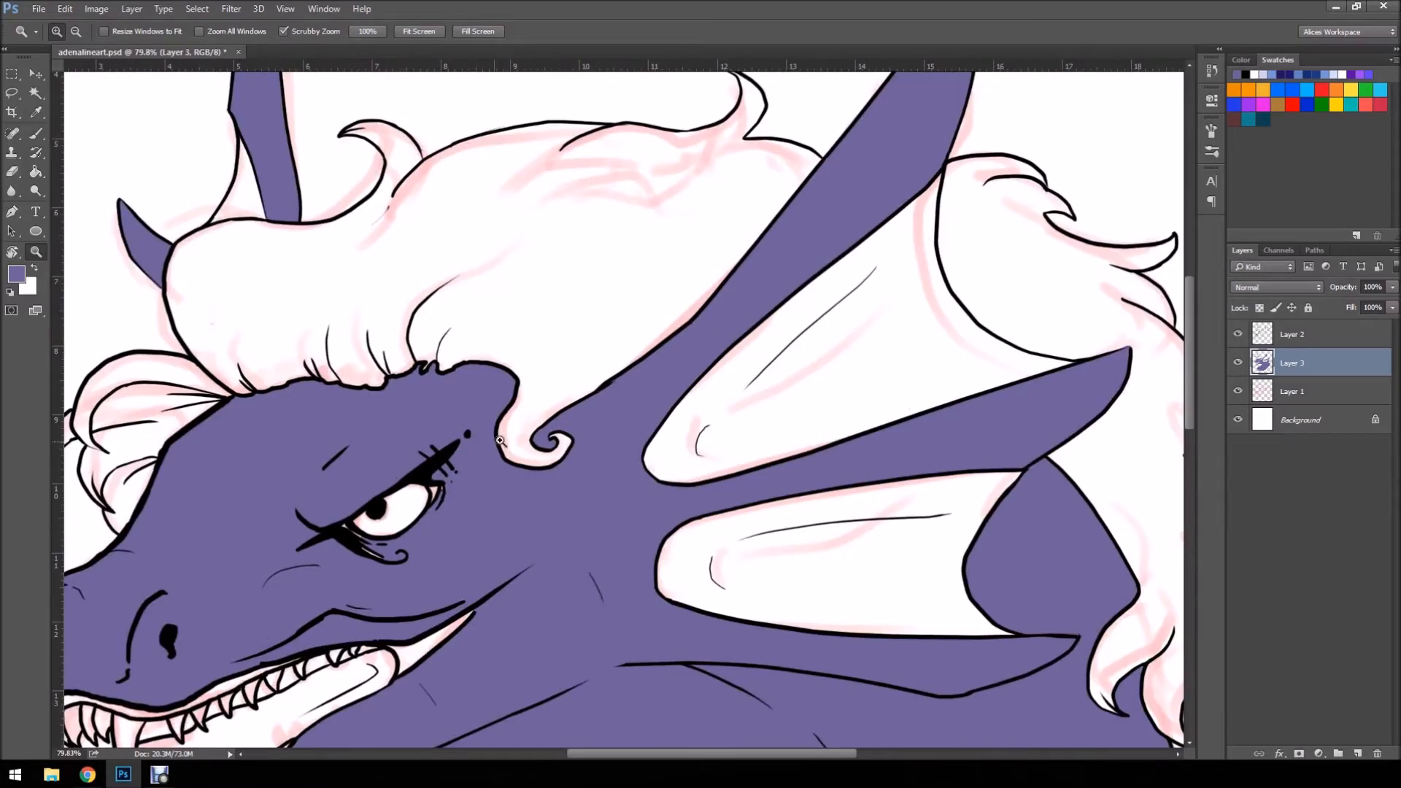
- Brush purple over the small unfilled spots on the face between the eye and the upper lip
key("ctrl+0")
left_click_drag(453, 404, 664, 601)
left_click_drag(896, 444, 771, 199)
left_click_drag(802, 206, 892, 181)
key("b")
mouse_move(702, 215)
left_mouse_down()
mouse_move(850, 262)
mouse_move(706, 227)
mouse_move(762, 242)
mouse_move(655, 148)
mouse_move(705, 165)
mouse_move(662, 138)
left_mouse_up()
key("z")
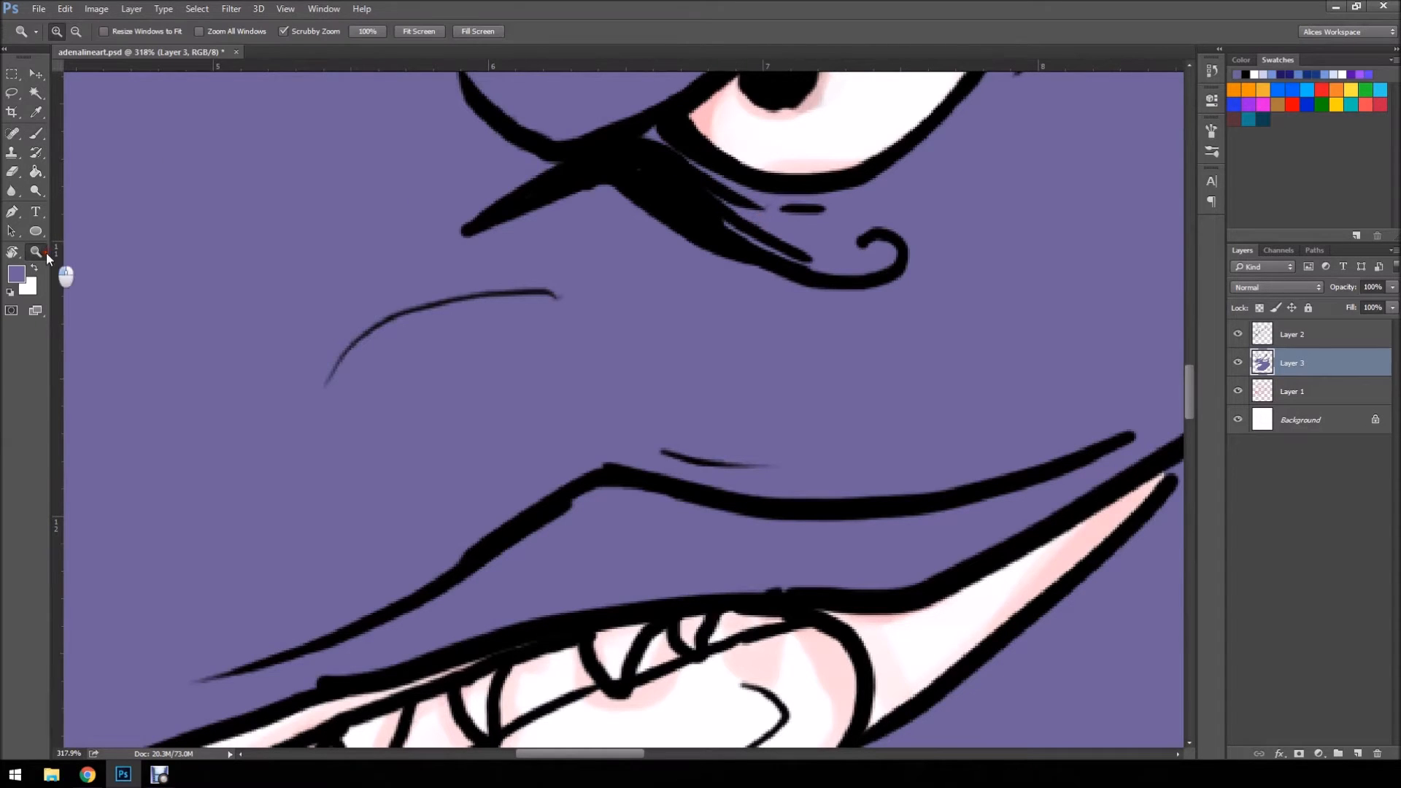
key("ctrl+0")
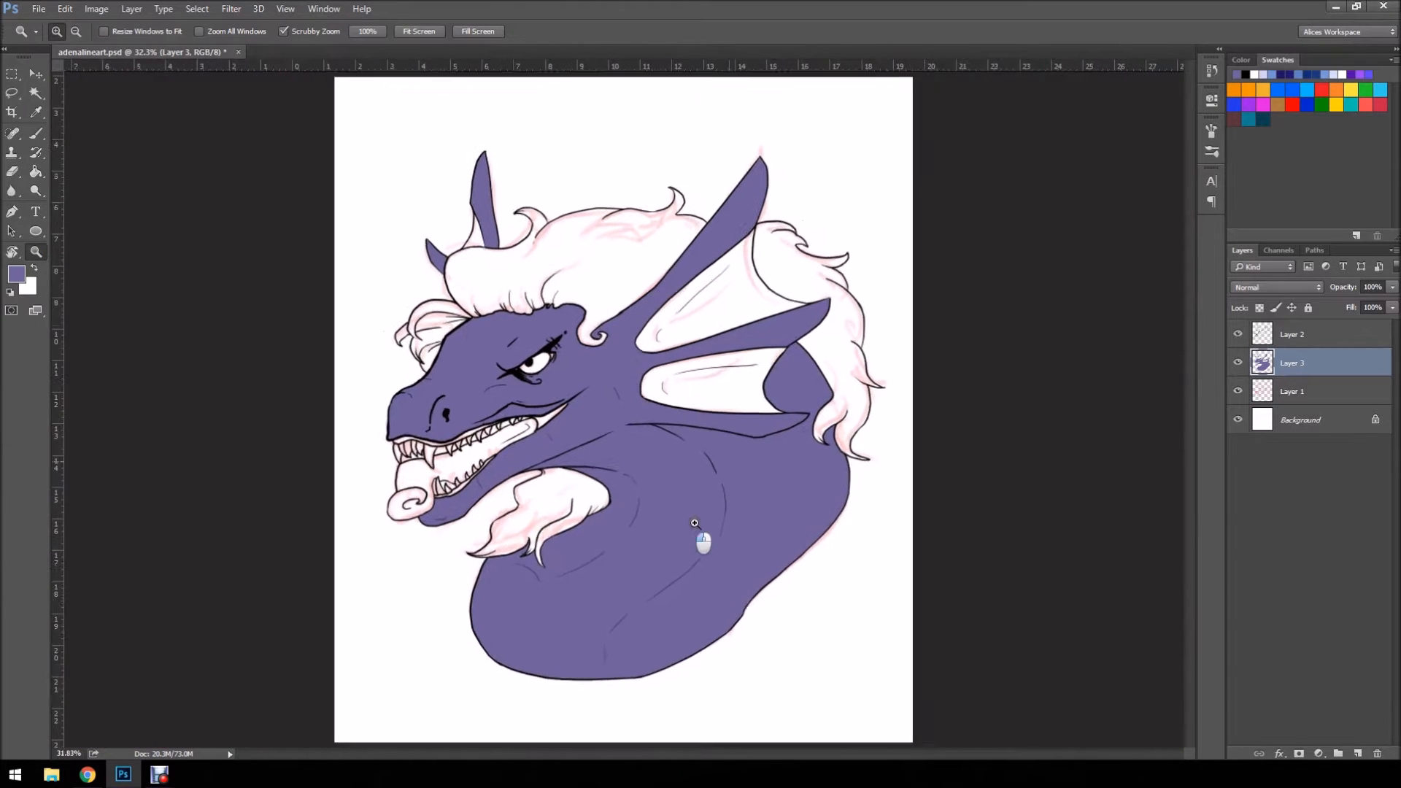
left_click_drag(729, 521, 739, 511)
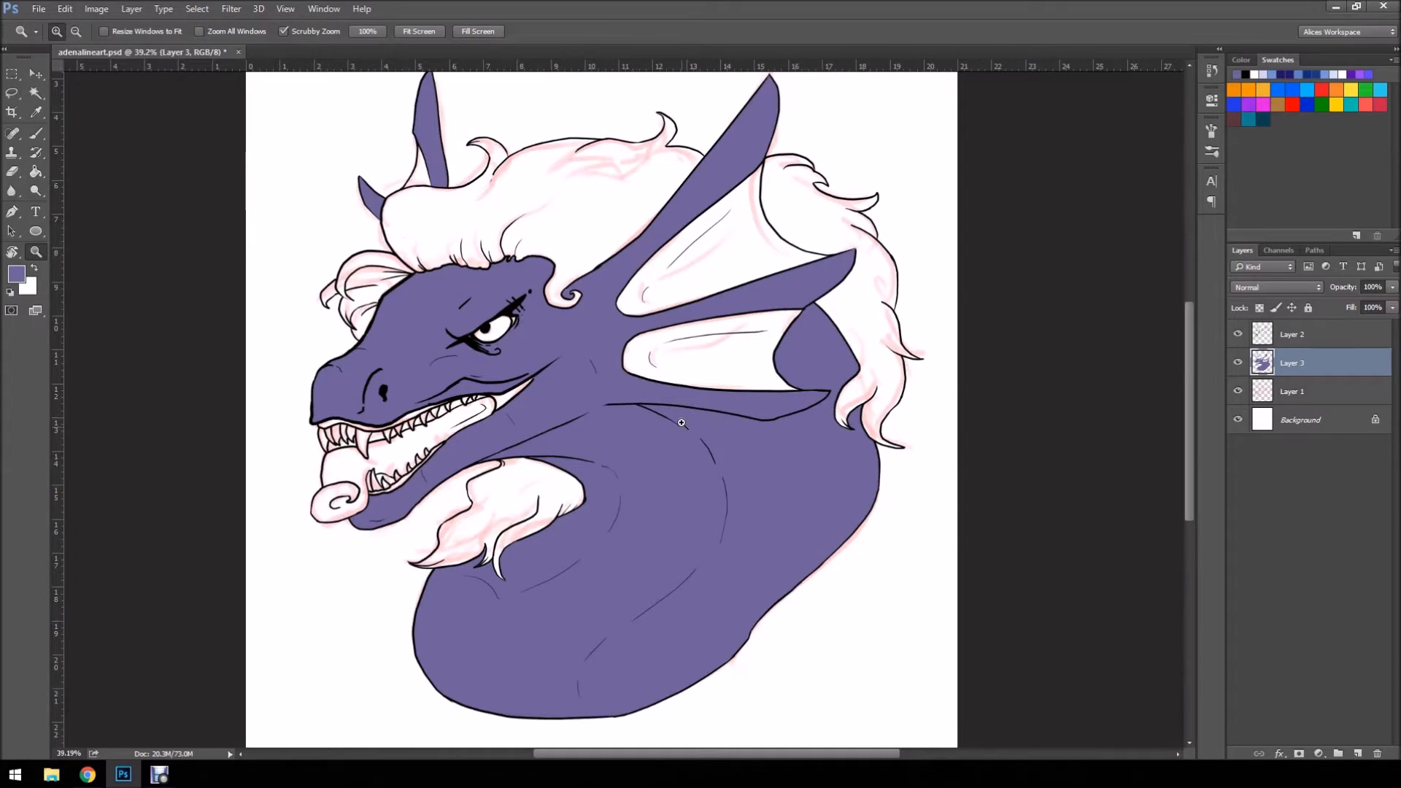
- Select all hair areas on the Layer 2 line art with the Magic Wand, including mane, forelock, neck locks and beard
left_click(1340, 396)
left_click(1327, 369)
left_click(1310, 342)
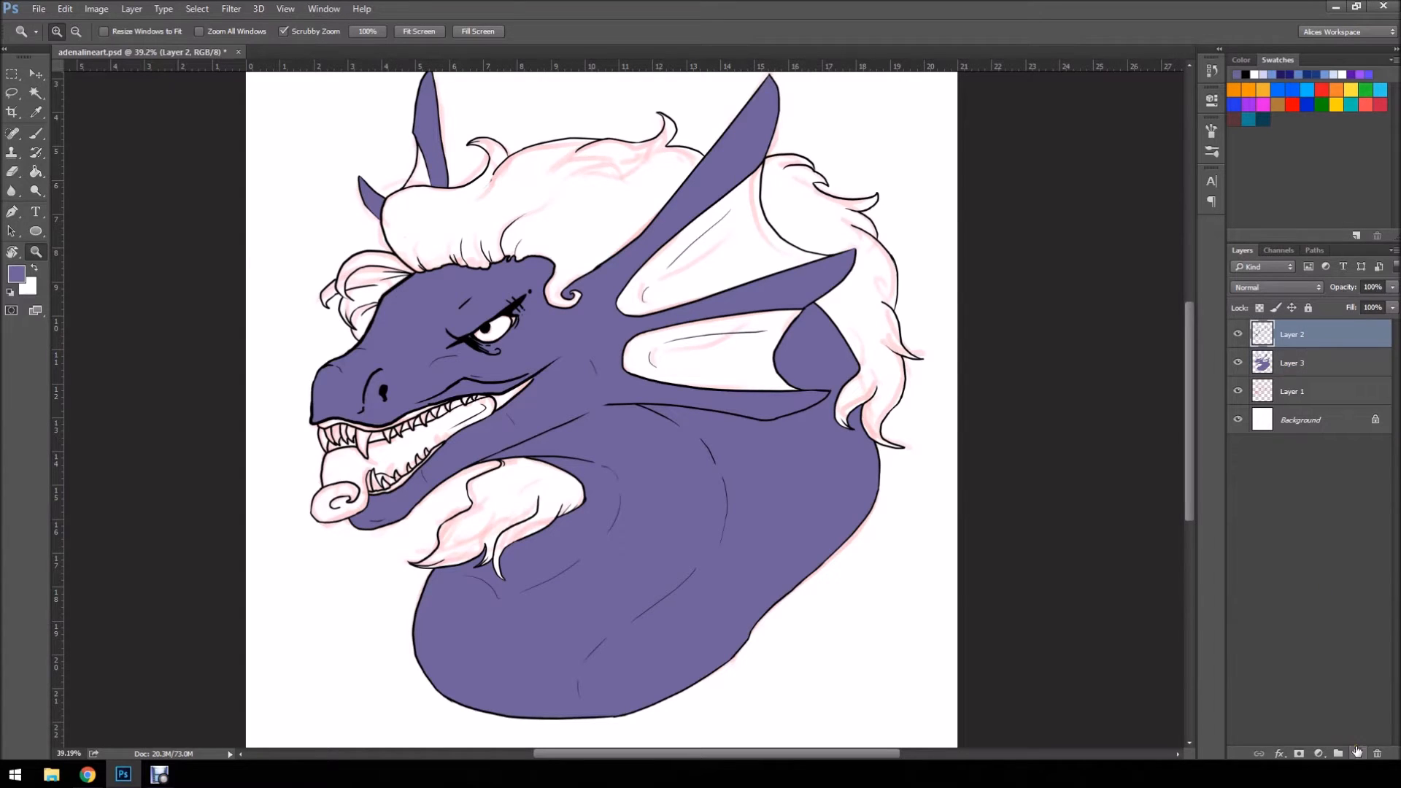
left_click(36, 93)
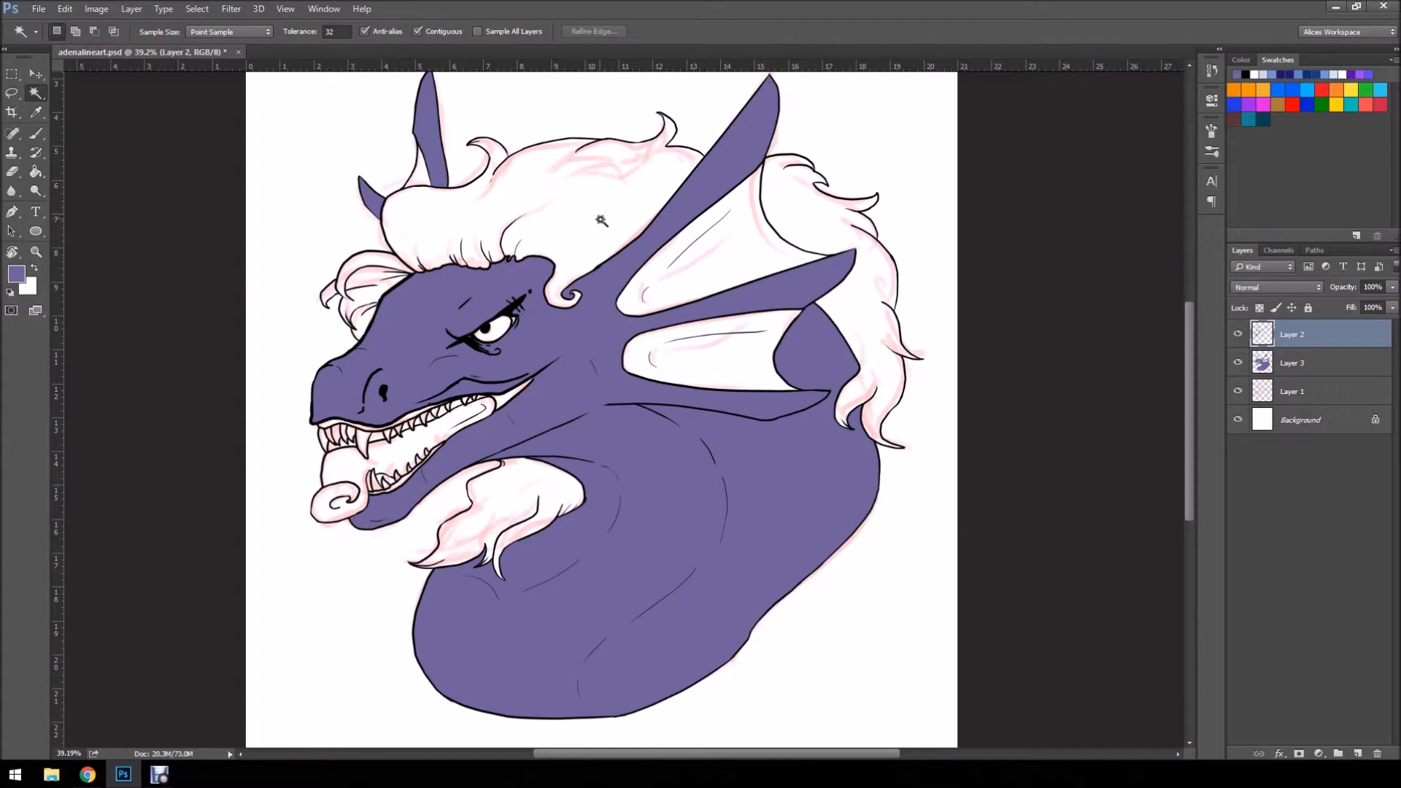
left_click(591, 191)
key("shift")
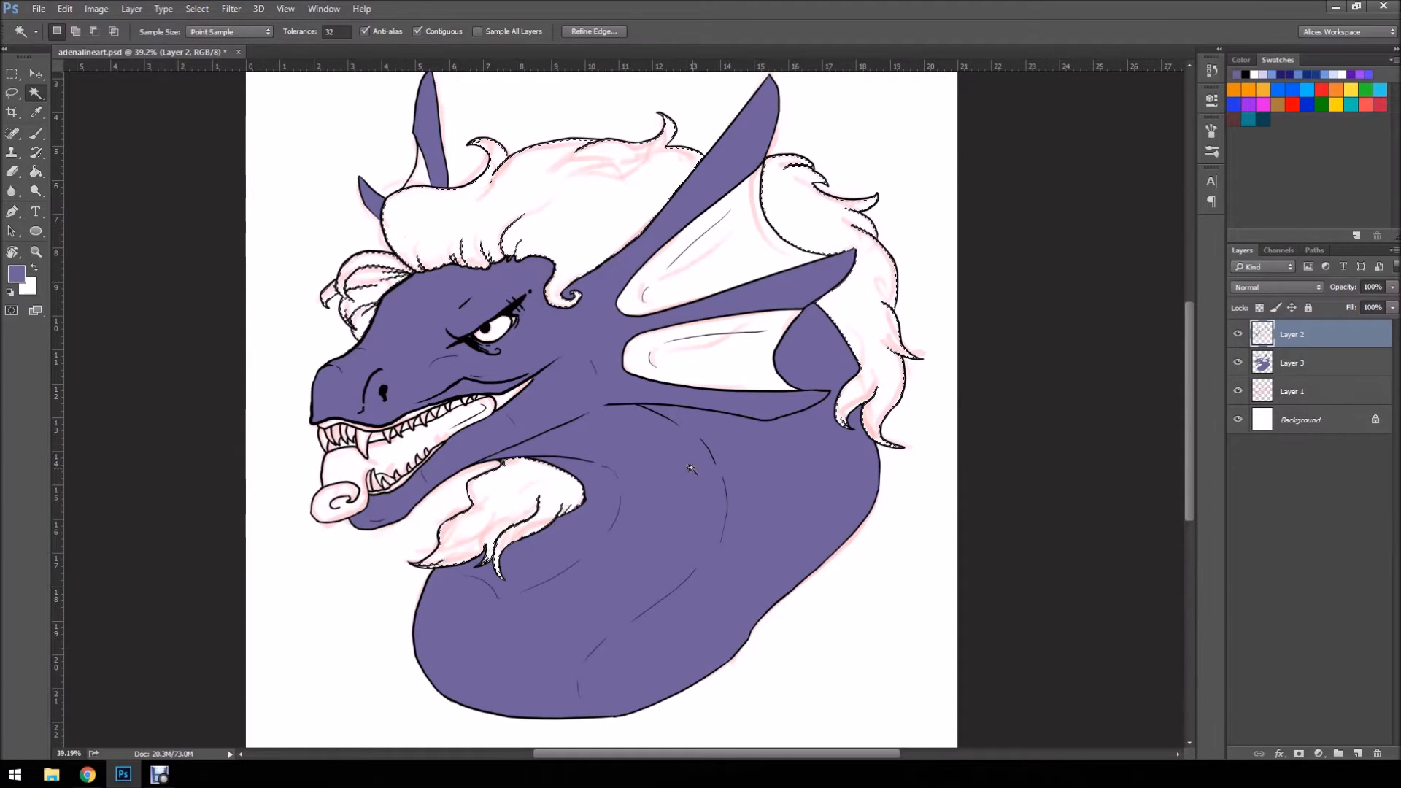
- Add a new layer directly above Layer 1 for the hair colour, and reactivate Layer 2
left_click(1349, 398)
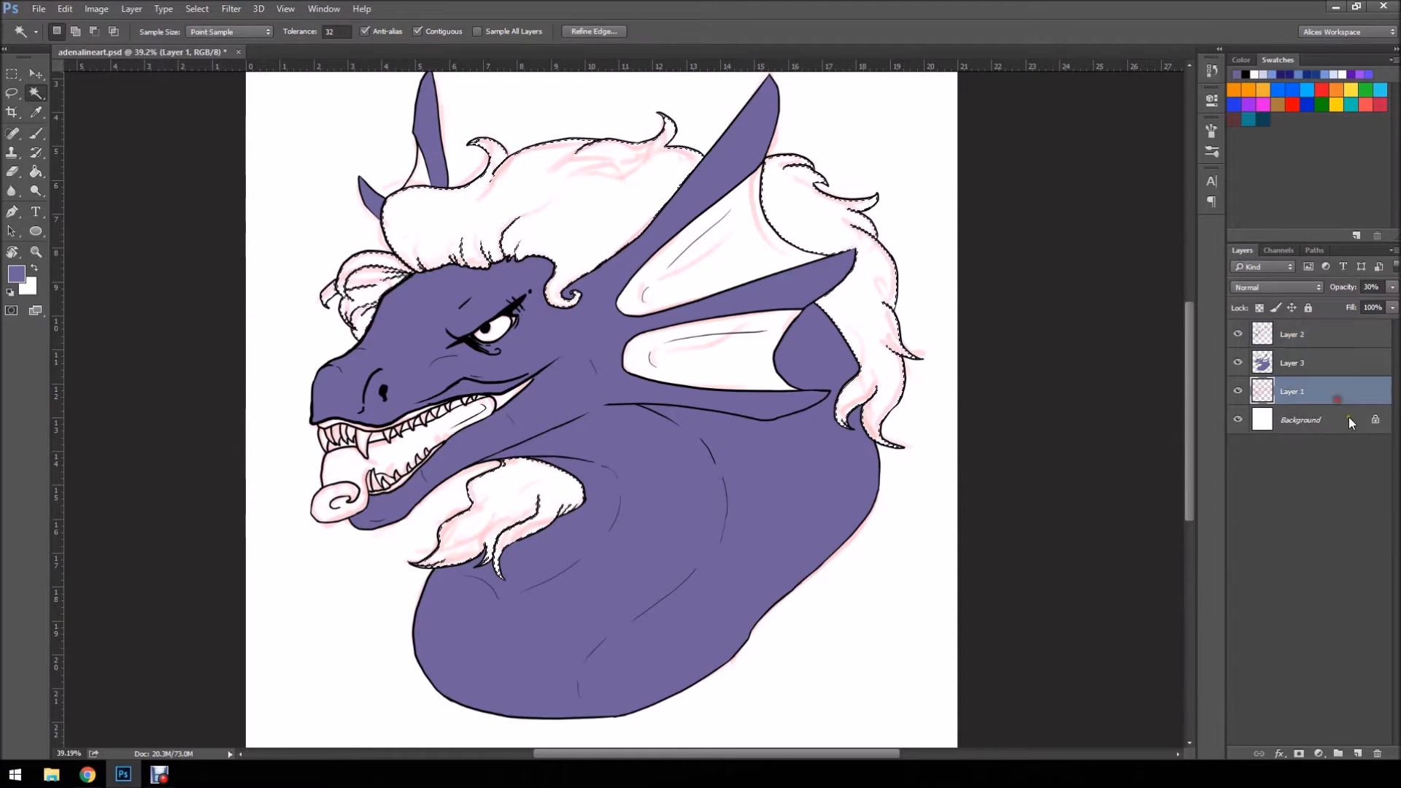
left_click(1359, 754)
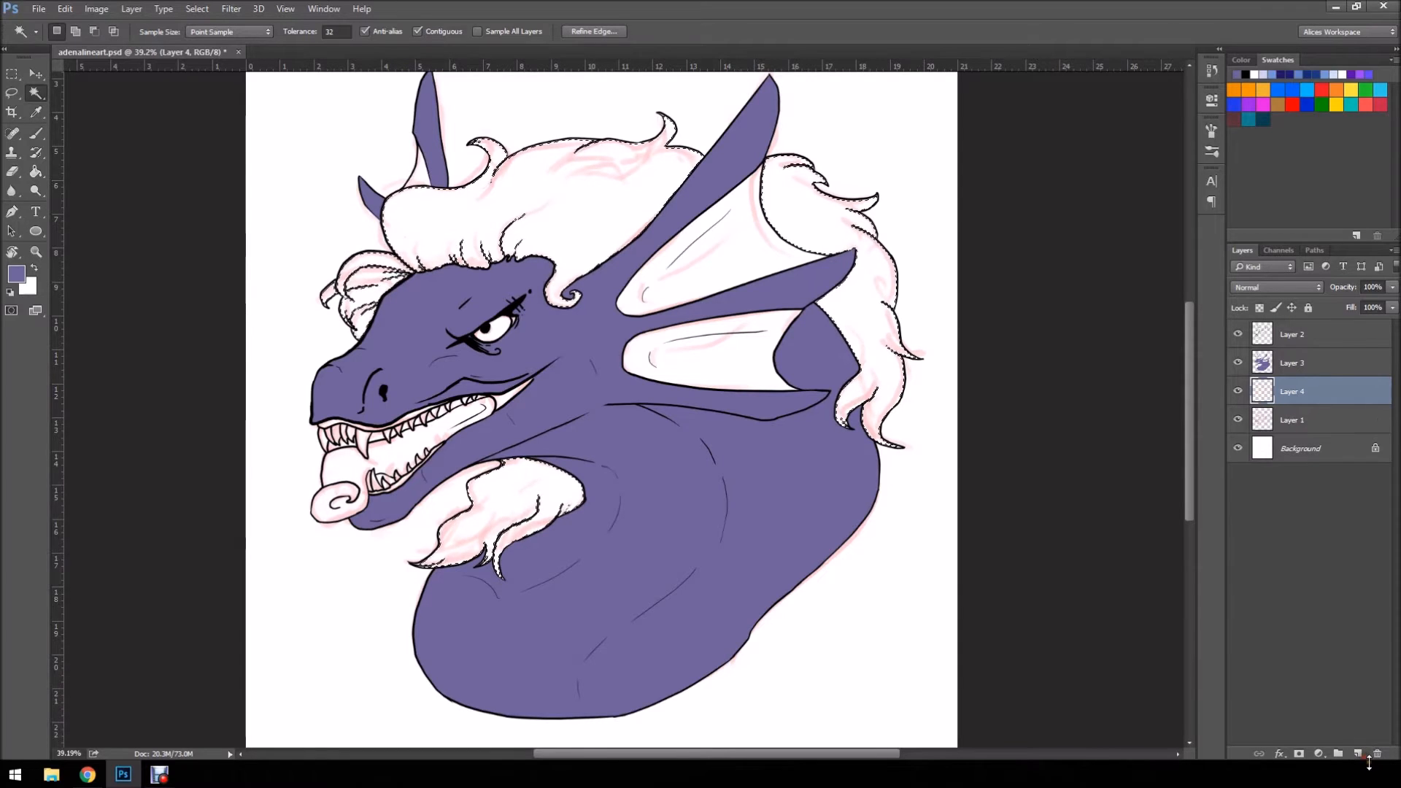
left_click(1291, 335)
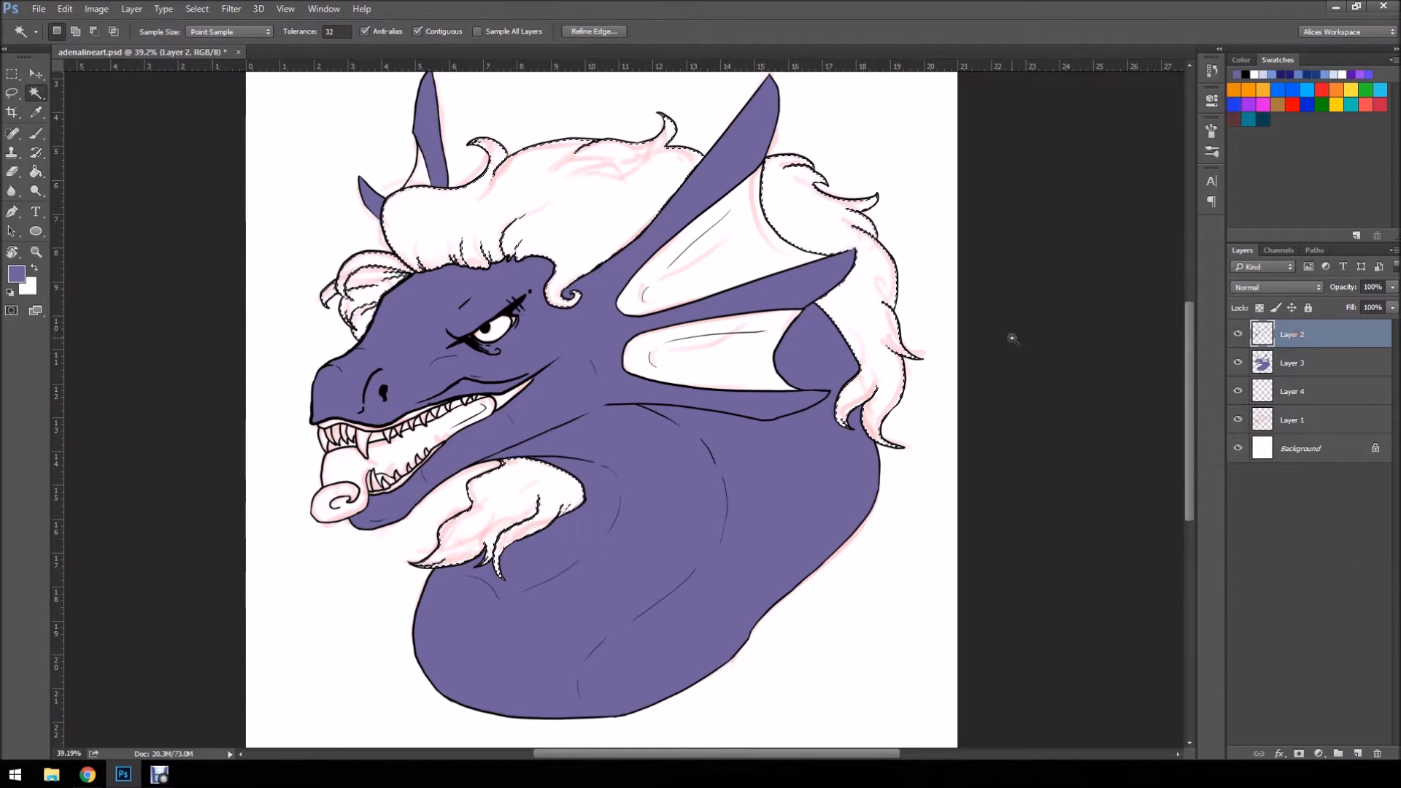
- Expand the hair selection so that its edge extends beneath the black outlines
left_click(195, 9)
mouse_move(219, 199)
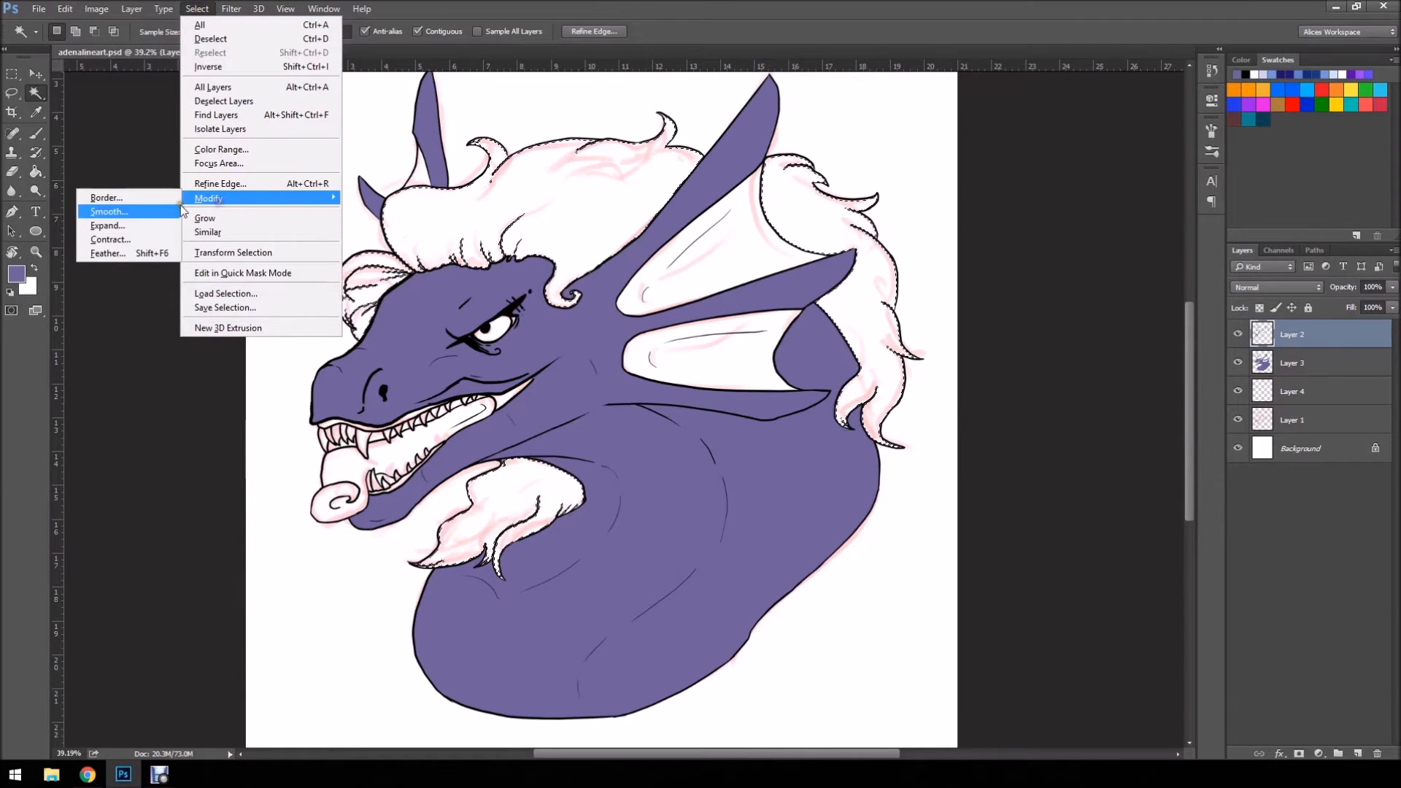
left_click(142, 227)
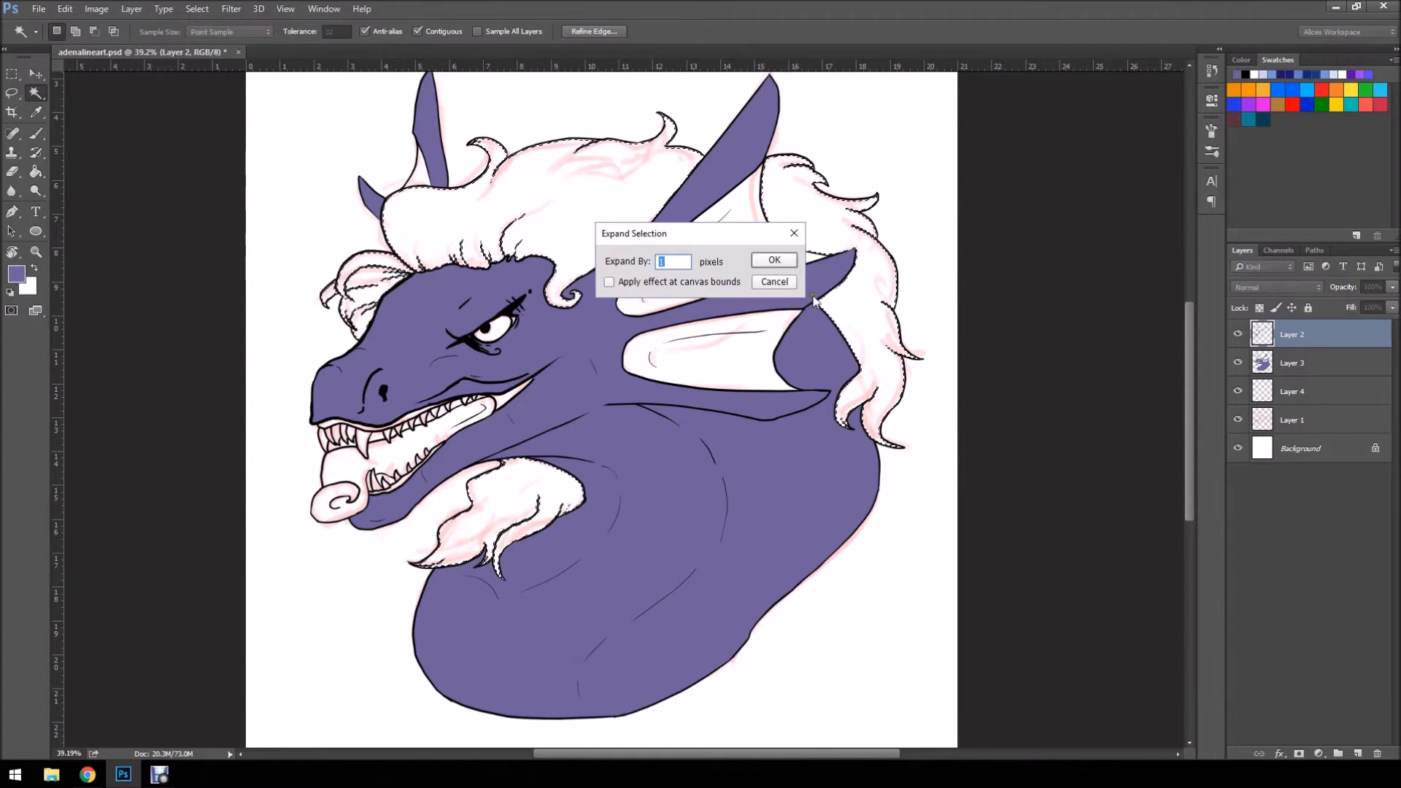
left_click(775, 261)
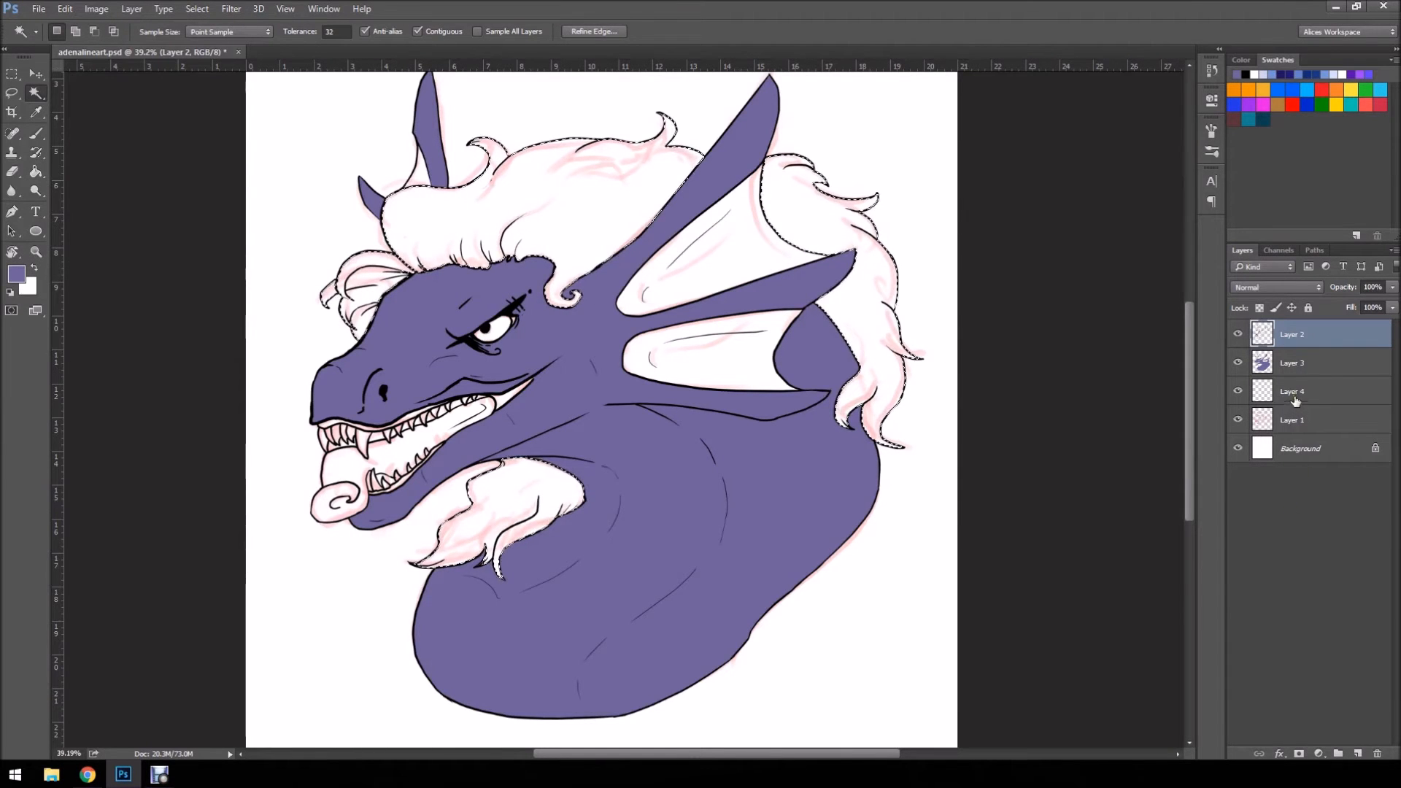
- Activate Layer 4 for a Paint Bucket fill and set the foreground colour to a dark green
left_click(1350, 398)
left_click(37, 173)
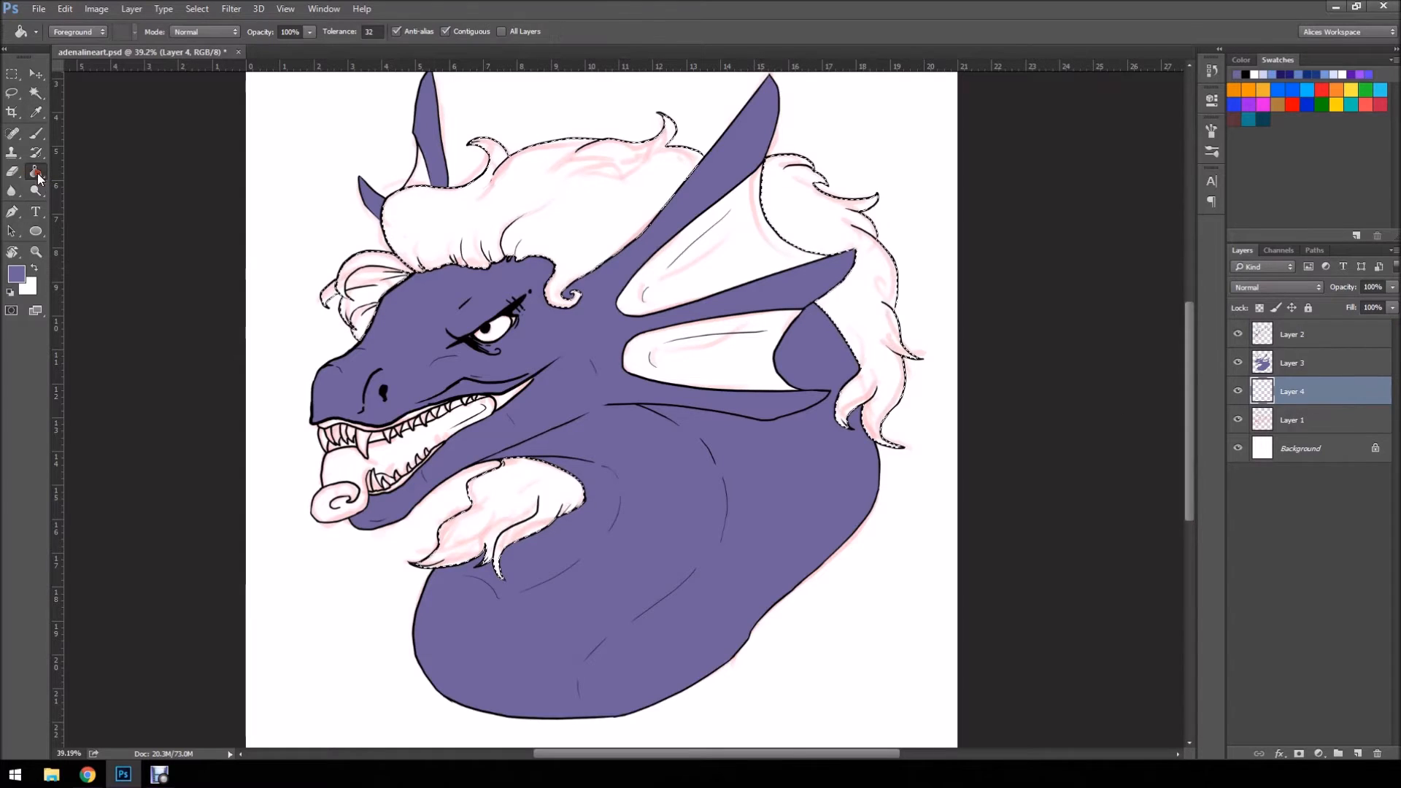
left_click(20, 282)
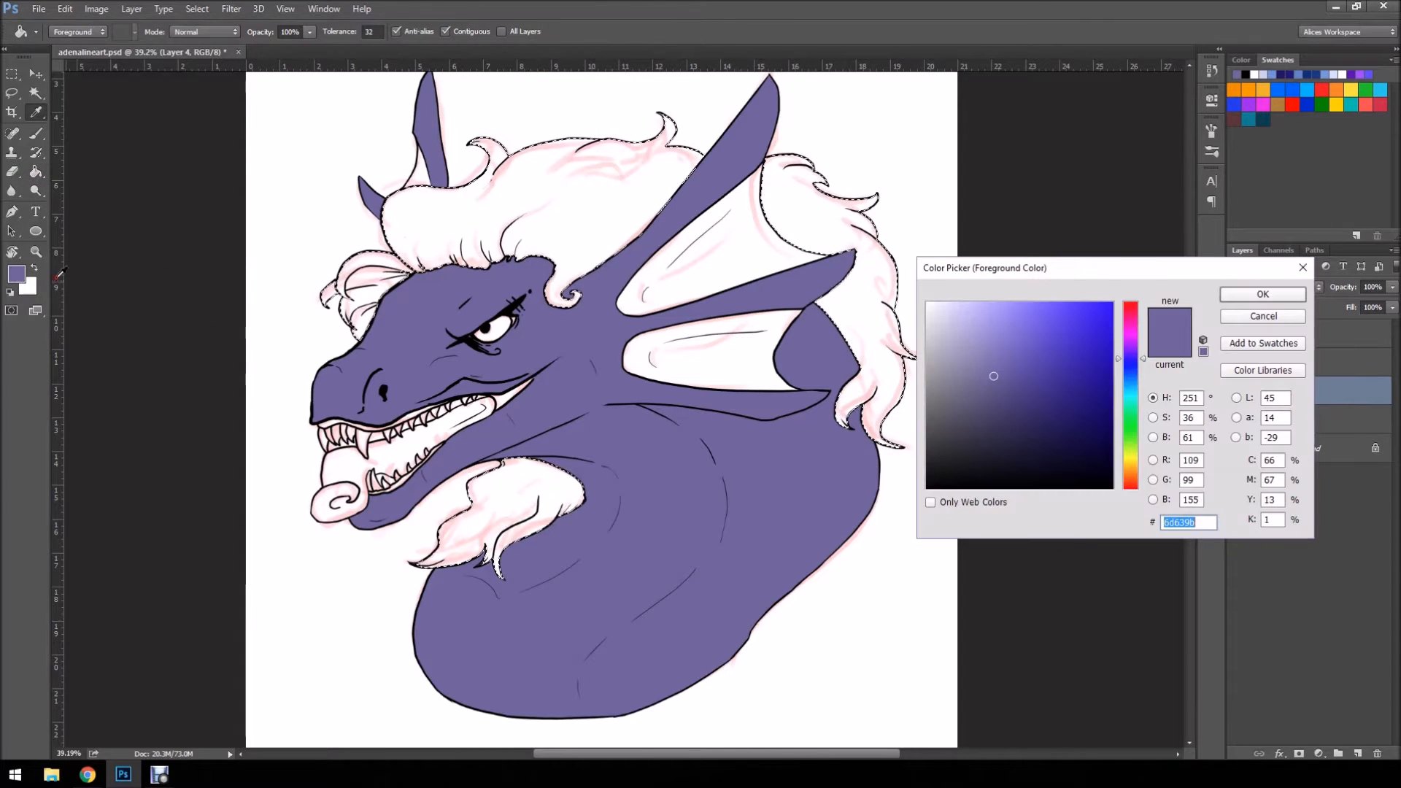
left_click_drag(1137, 383, 1134, 402)
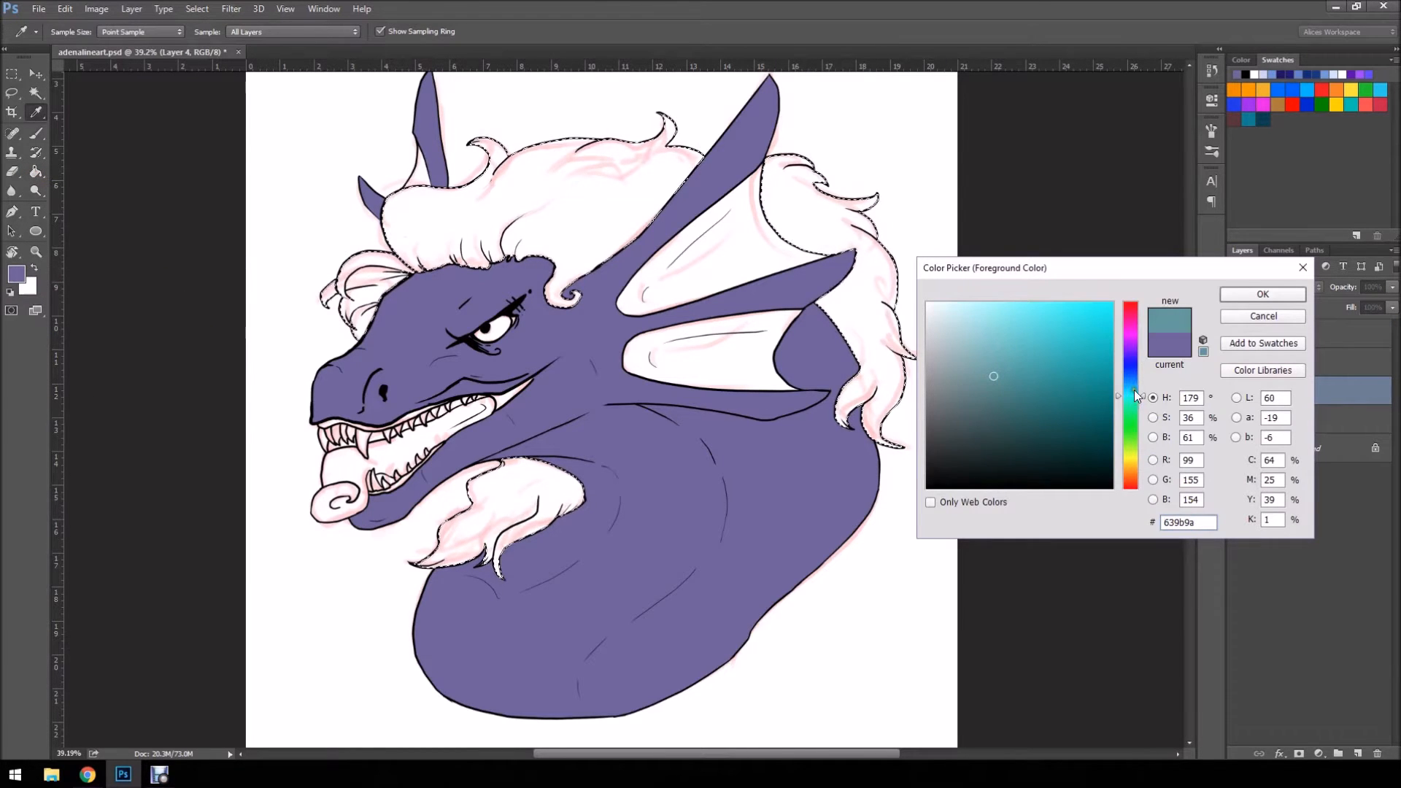
left_click(1016, 328)
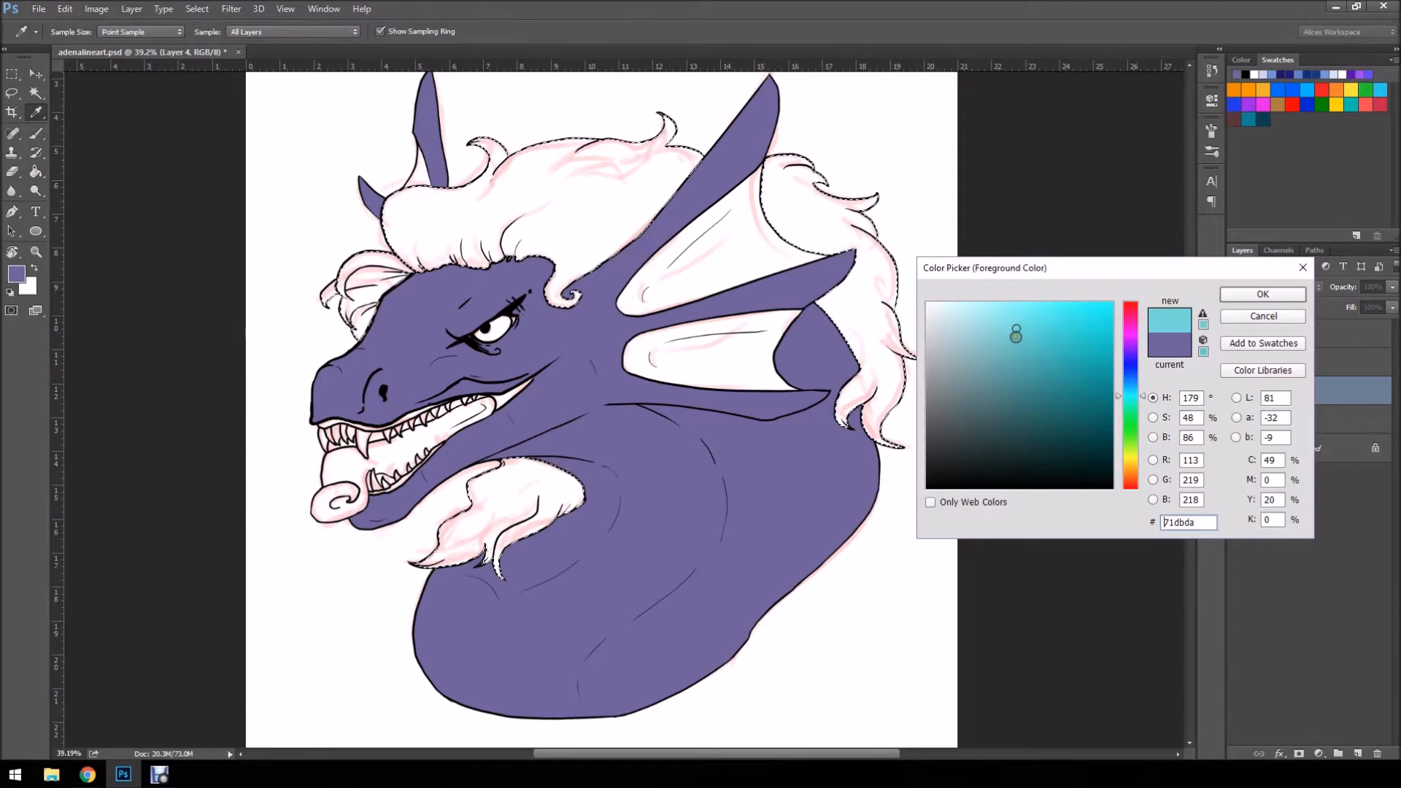
left_click(1131, 417)
mouse_move(985, 429)
left_mouse_down()
mouse_move(1036, 463)
mouse_move(1026, 449)
left_mouse_up()
left_click(1050, 444)
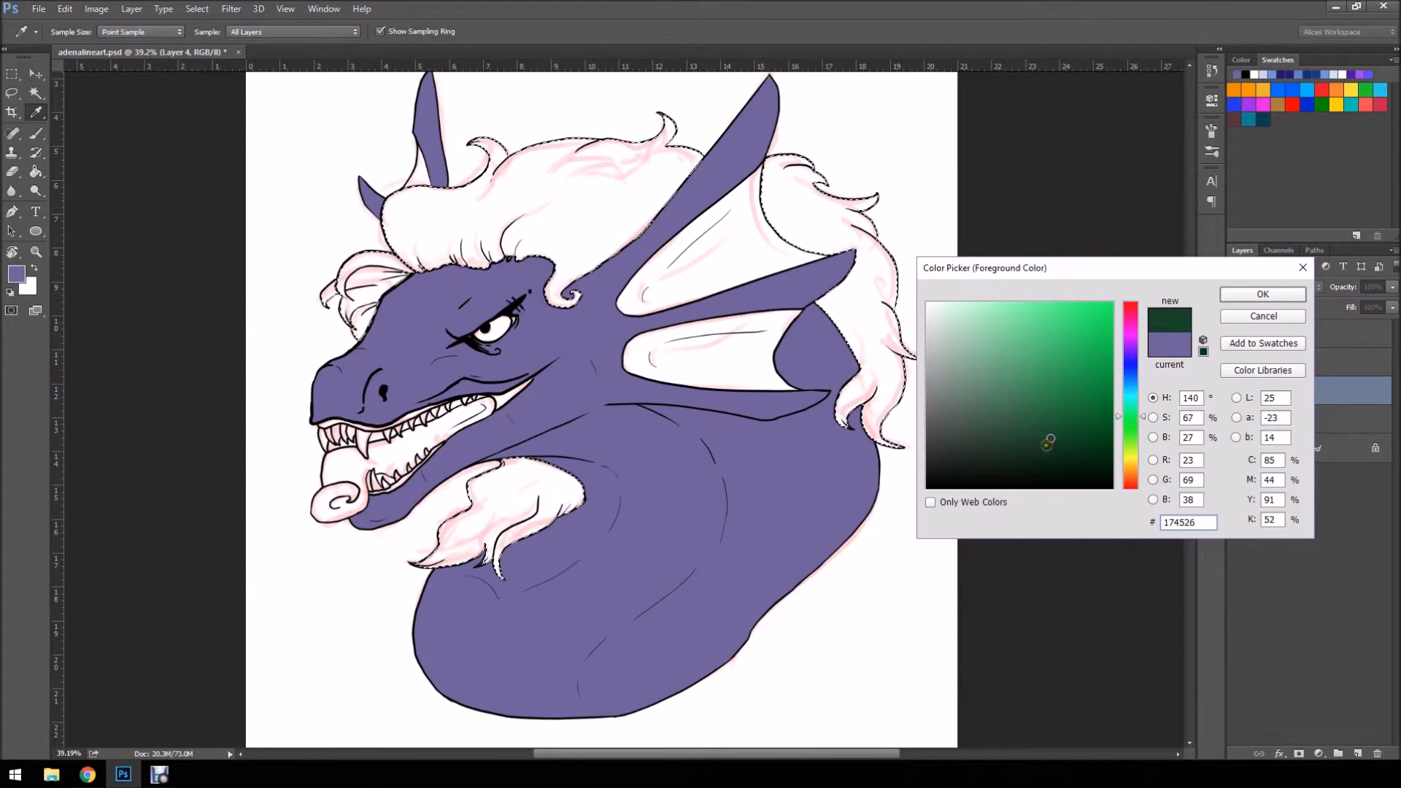
left_click(1245, 294)
- Fill the selected mane and beard areas on Layer 4 with dark green, and deselect
key("g")
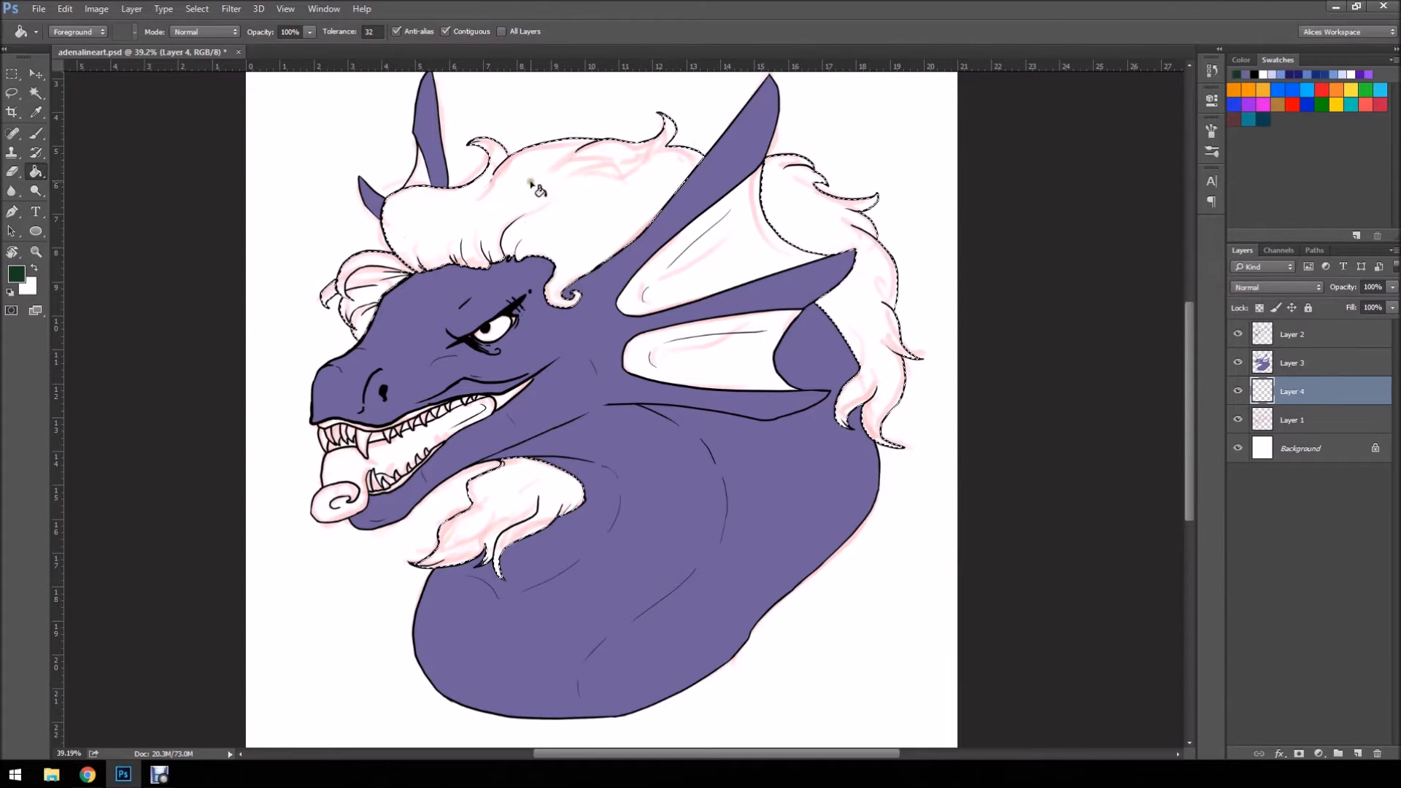
left_click(14, 92)
left_click(147, 175)
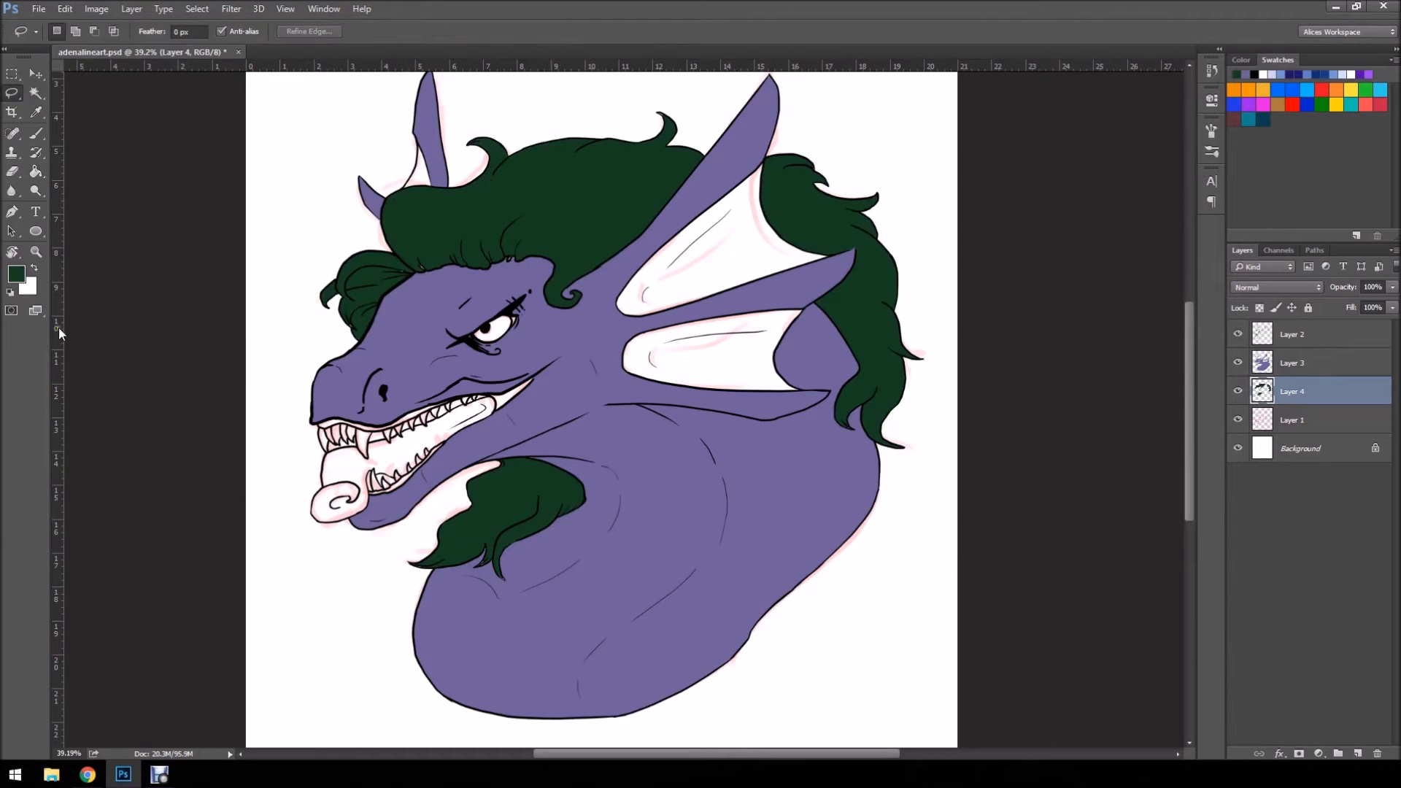
- Brush dark green over the unfilled slivers between the forelock strands and along the hairline above the eye
key("z")
left_click_drag(404, 284, 486, 251)
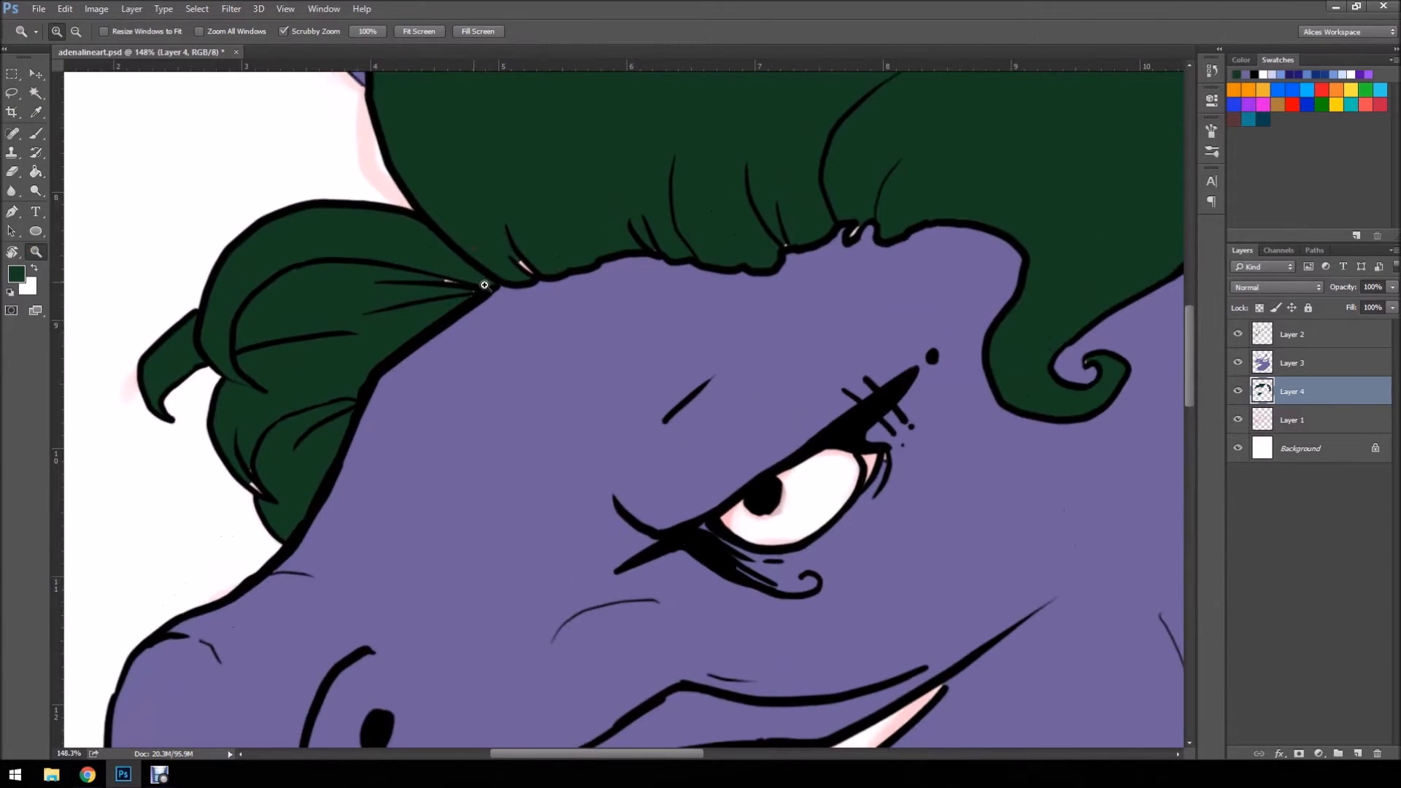
key("b")
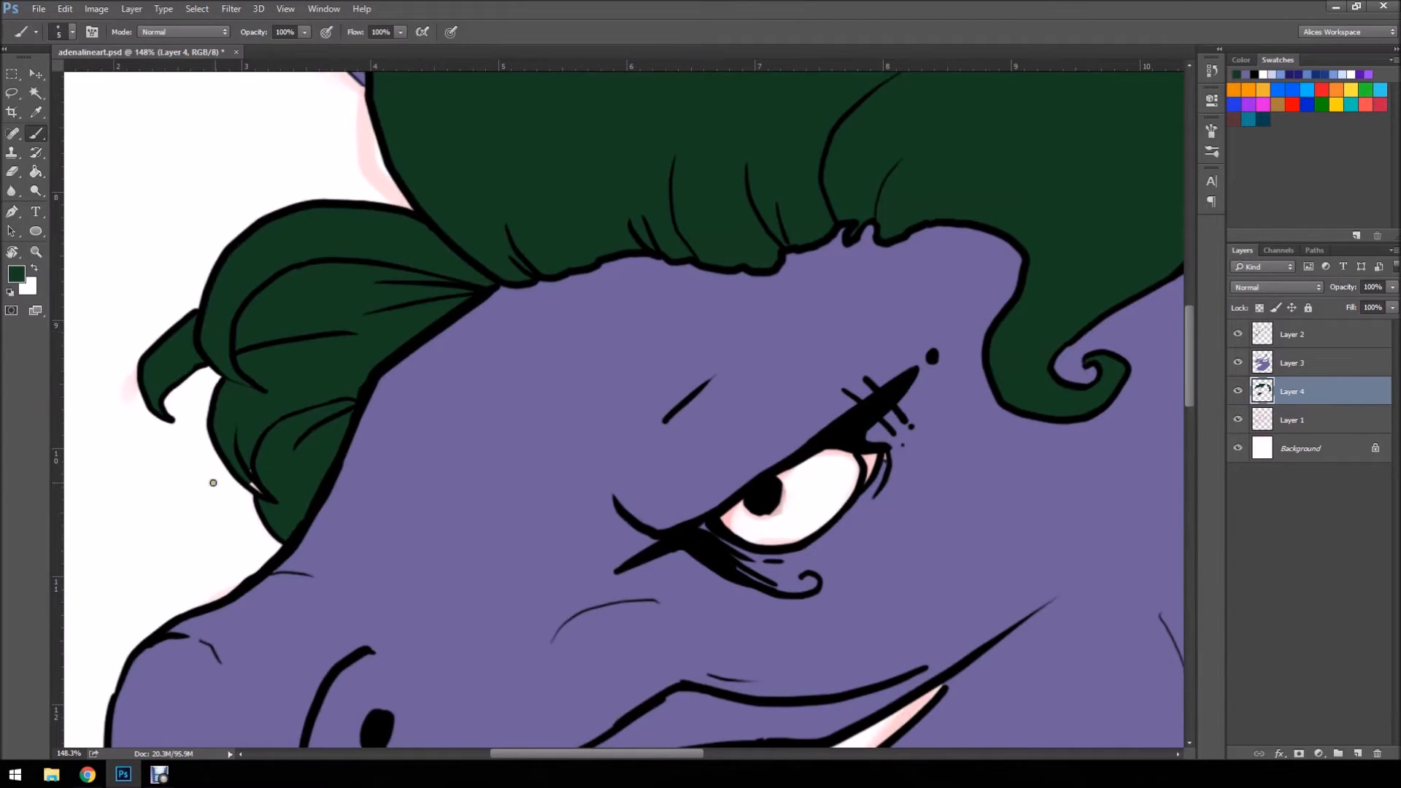
left_click_drag(260, 498, 258, 479)
key("z")
key("ctrl+0")
left_click_drag(507, 304, 672, 278)
key("b")
mouse_move(632, 393)
left_mouse_down()
mouse_move(496, 379)
mouse_move(362, 419)
left_mouse_up()
- Brush dark green into the unfilled tip of the mane's lowest lock behind the fins
left_click(36, 252)
mouse_move(386, 259)
left_mouse_down()
mouse_move(379, 316)
mouse_move(852, 388)
mouse_move(916, 382)
mouse_move(862, 382)
left_mouse_up()
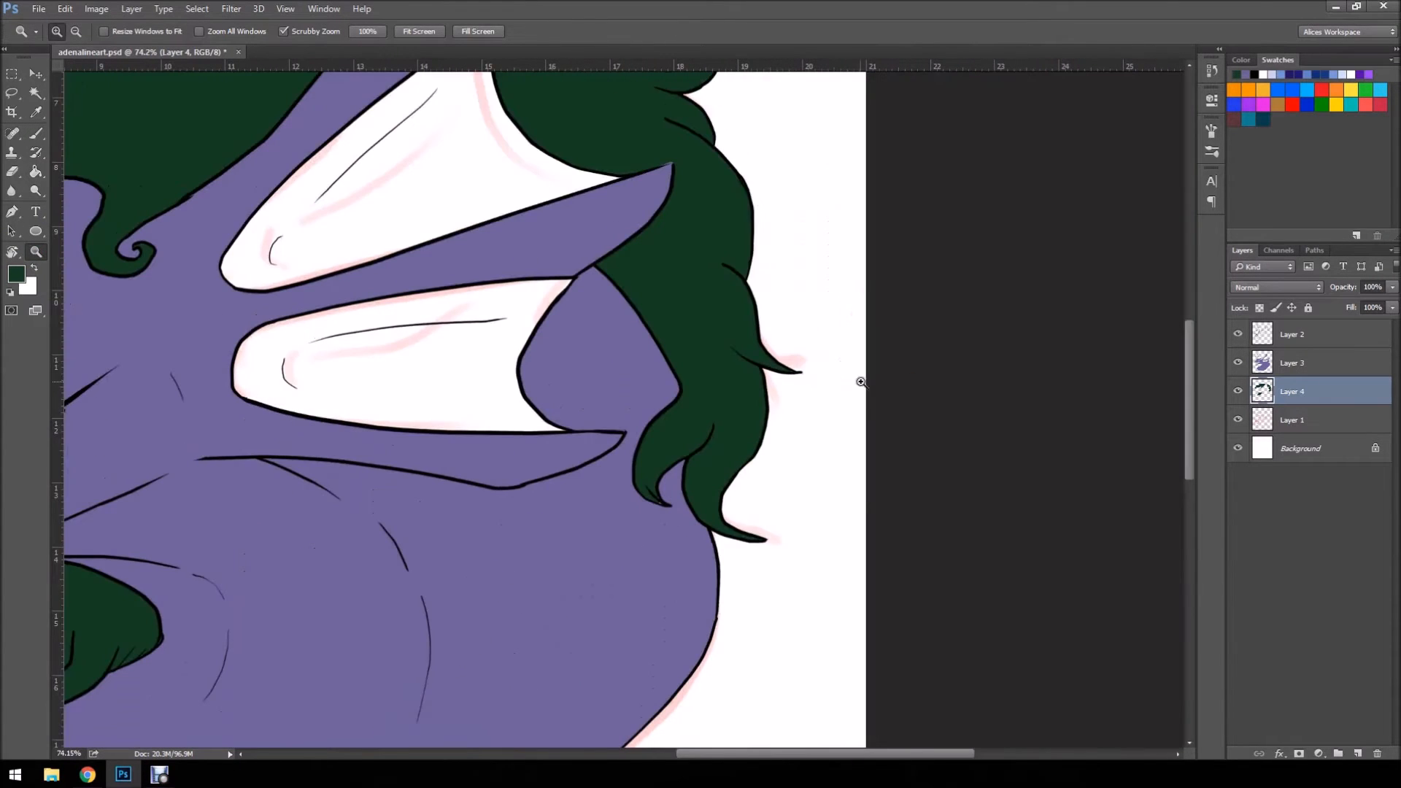
left_click_drag(659, 538, 701, 537)
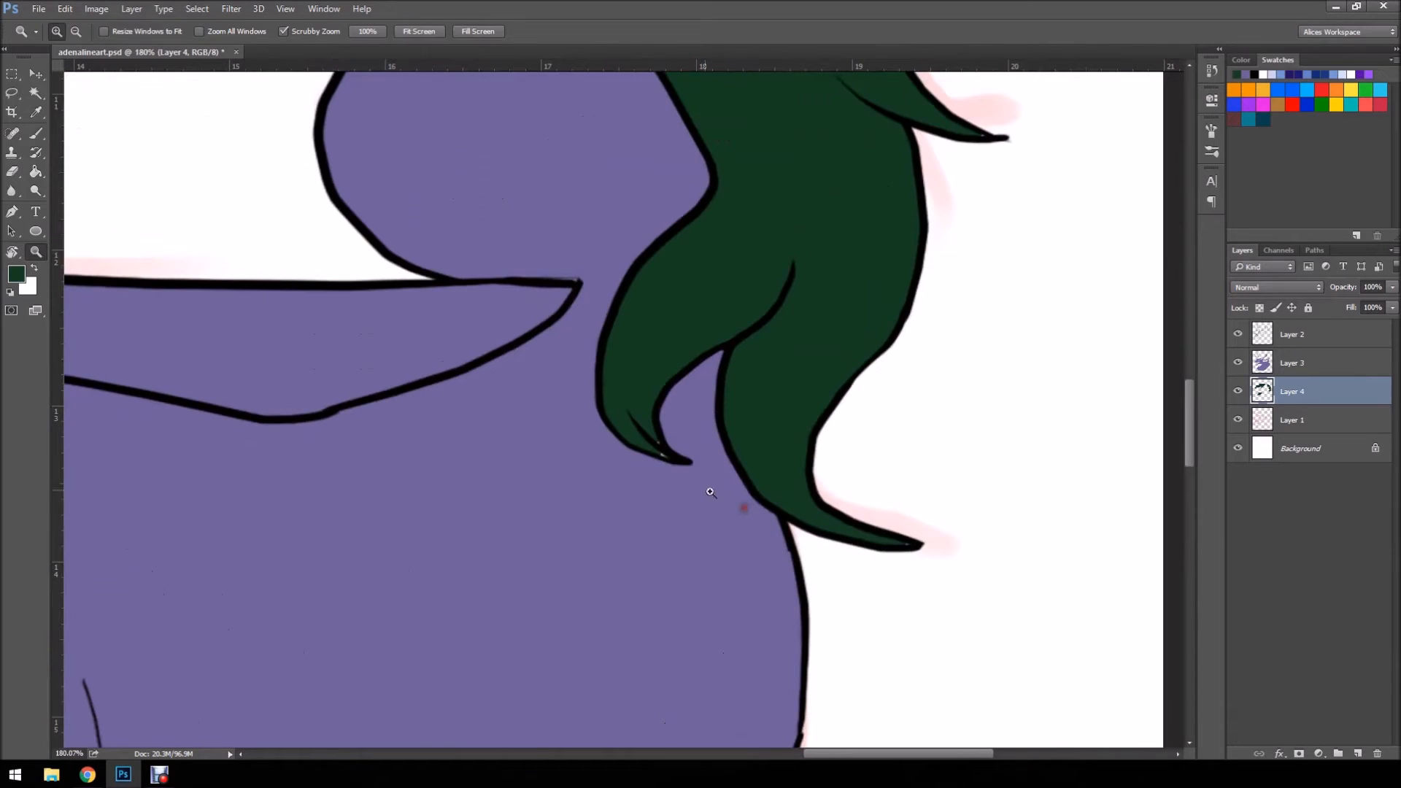
key("b")
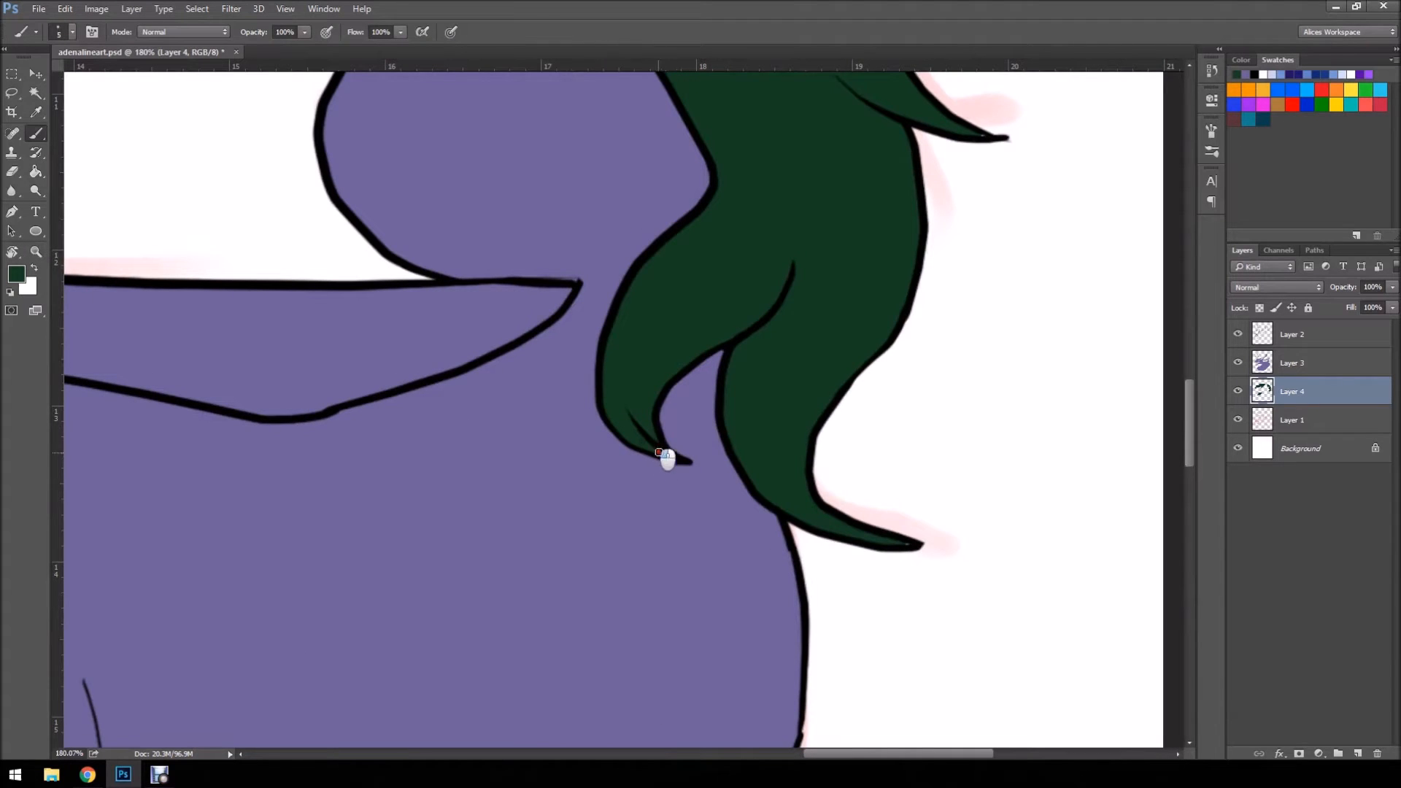
- Brush dark green into the unfilled pointed tips at the lower end of the beard
left_click(36, 251)
left_click_drag(580, 217, 325, 213)
left_click_drag(605, 460, 738, 419)
mouse_move(467, 538)
left_mouse_down()
mouse_move(569, 489)
mouse_move(555, 391)
left_mouse_up()
key("b")
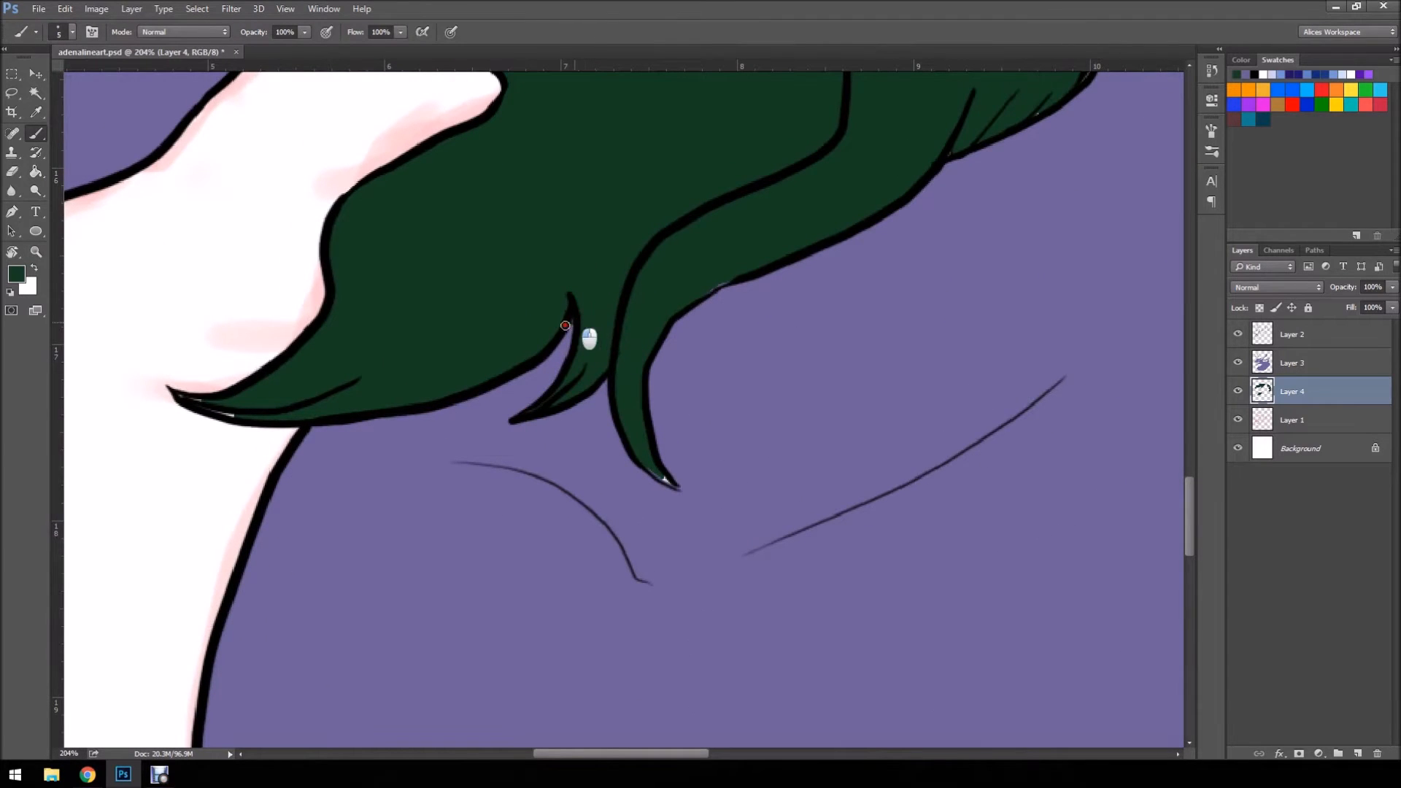
mouse_move(200, 407)
left_mouse_down()
mouse_move(173, 395)
mouse_move(249, 419)
left_mouse_up()
- Brush dark green over the remaining gaps between the fine strands at the beard's rear end
left_click(37, 252)
left_click_drag(791, 184, 719, 191)
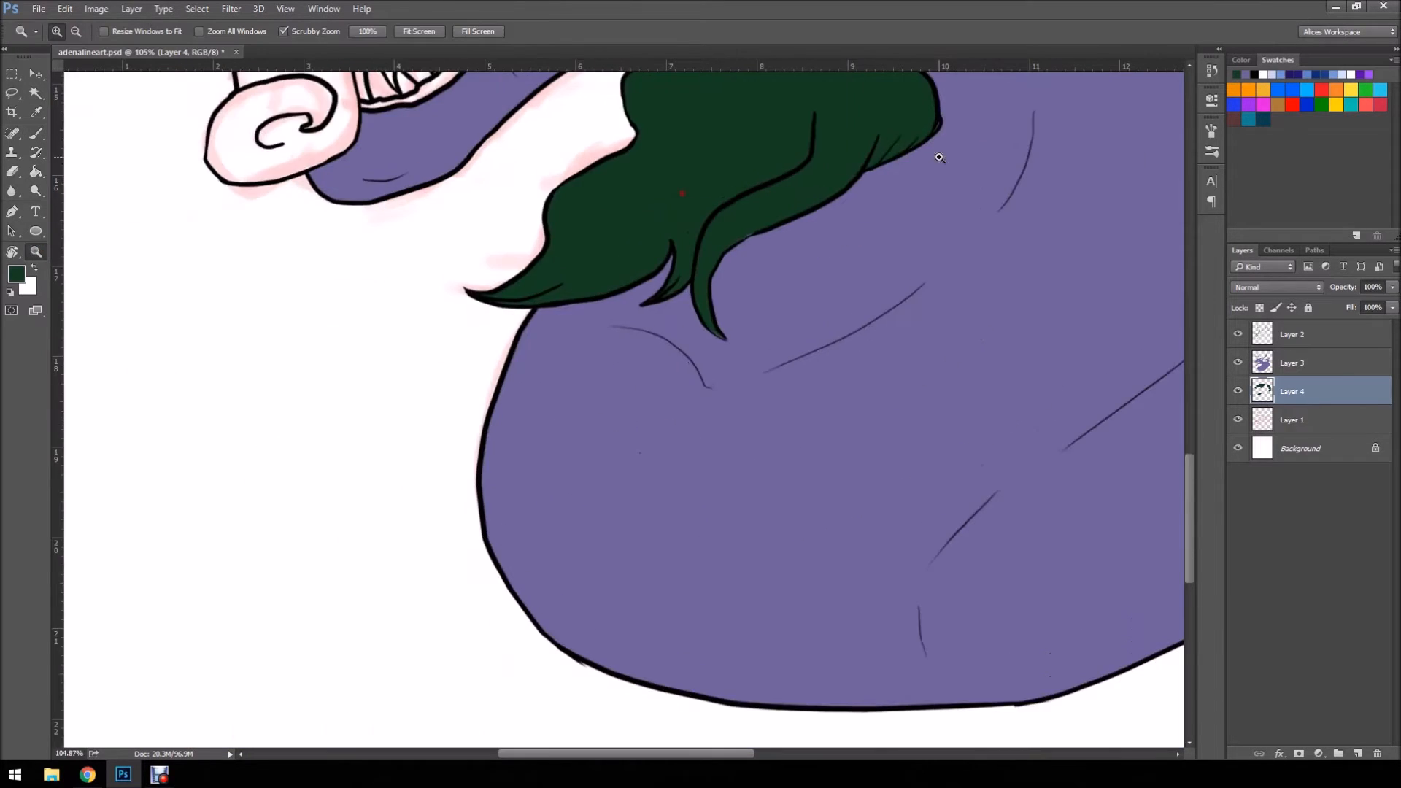
left_click_drag(952, 165, 845, 190)
left_click_drag(933, 187, 778, 260)
left_click_drag(640, 482, 690, 467)
left_click_drag(722, 422, 777, 401)
left_click_drag(625, 426, 674, 410)
key("b")
left_click(634, 434)
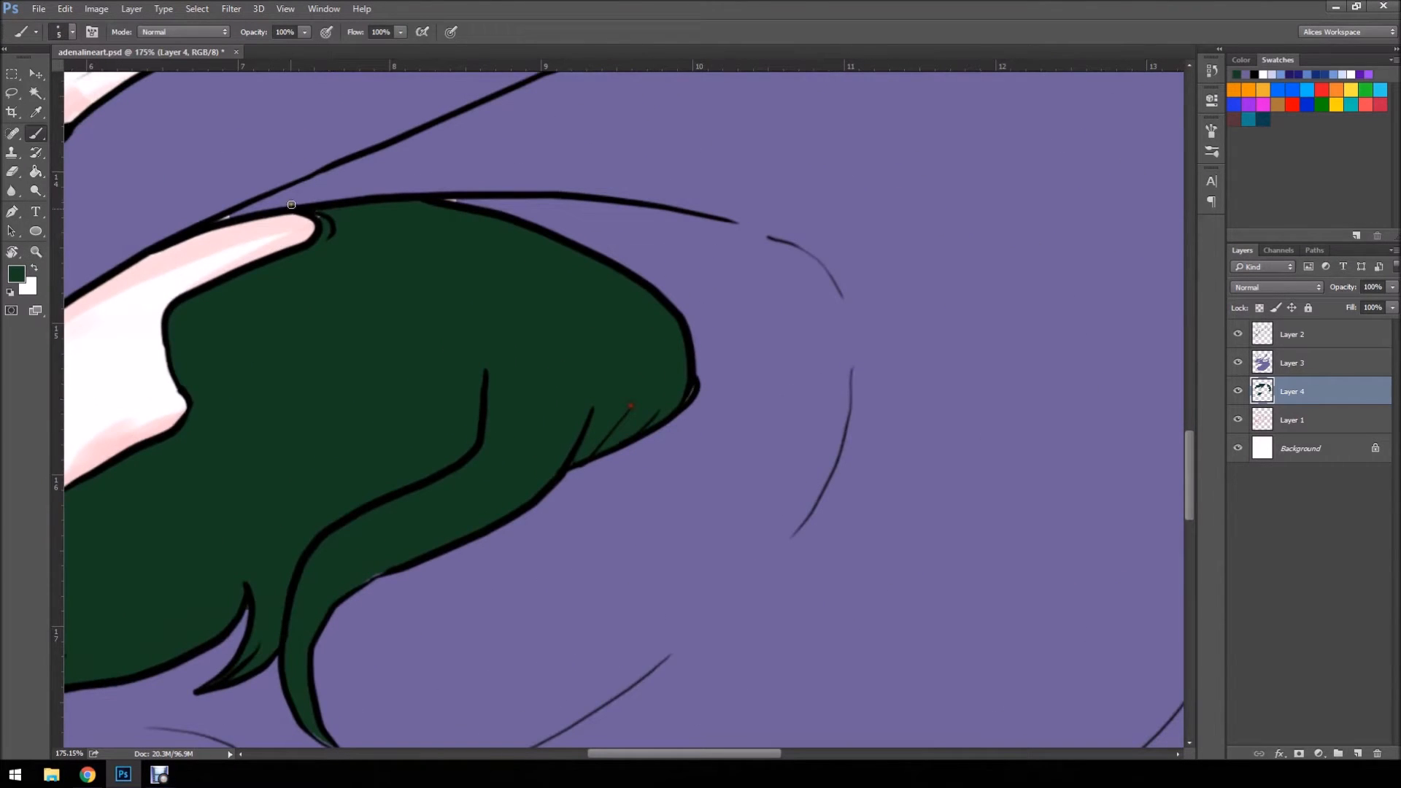
- Add another new layer directly above Layer 1 for the next base colour, with the Magic Wand ready
left_click(35, 252)
left_click_drag(346, 171, 106, 198)
left_click_drag(784, 296, 908, 325)
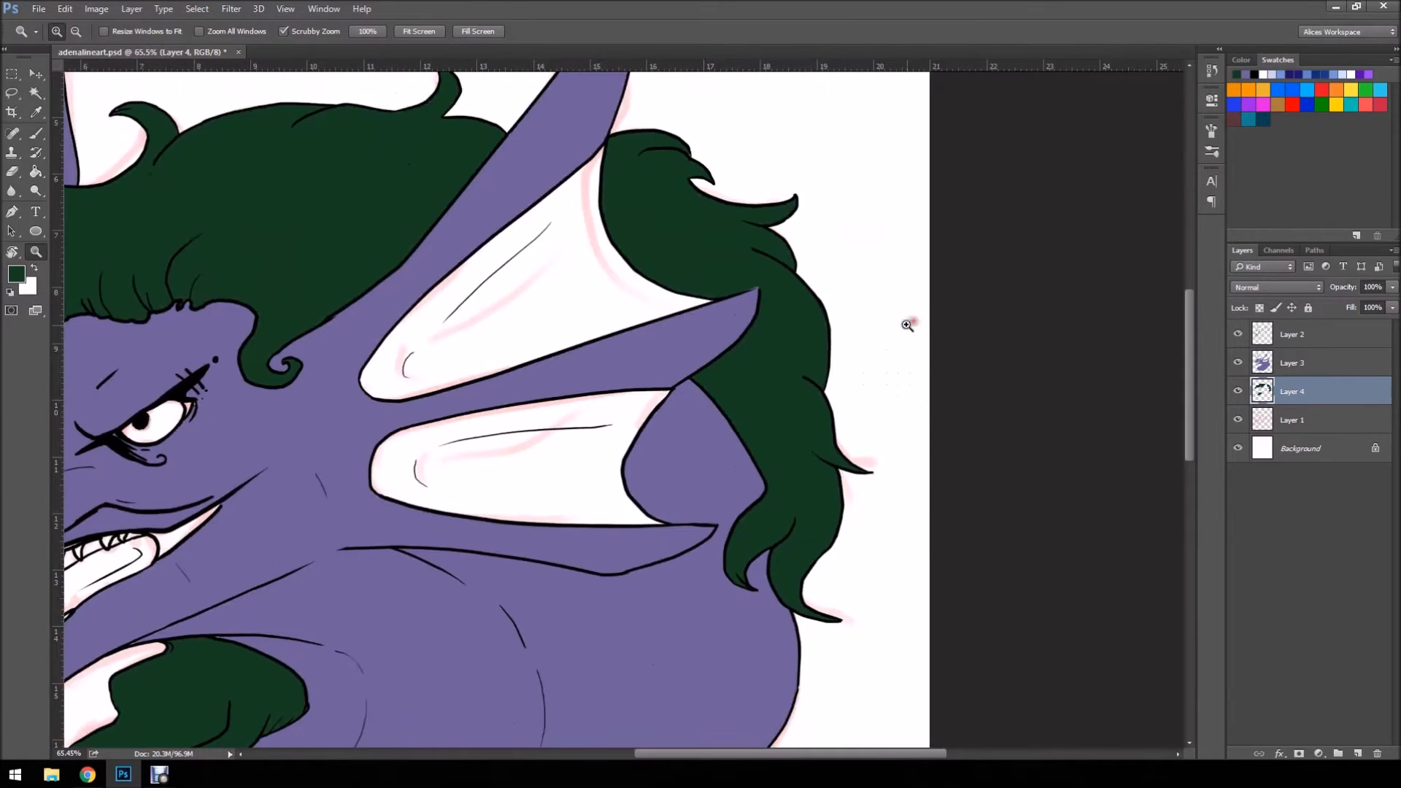
left_click_drag(723, 365, 604, 369)
left_click_drag(649, 469, 678, 463)
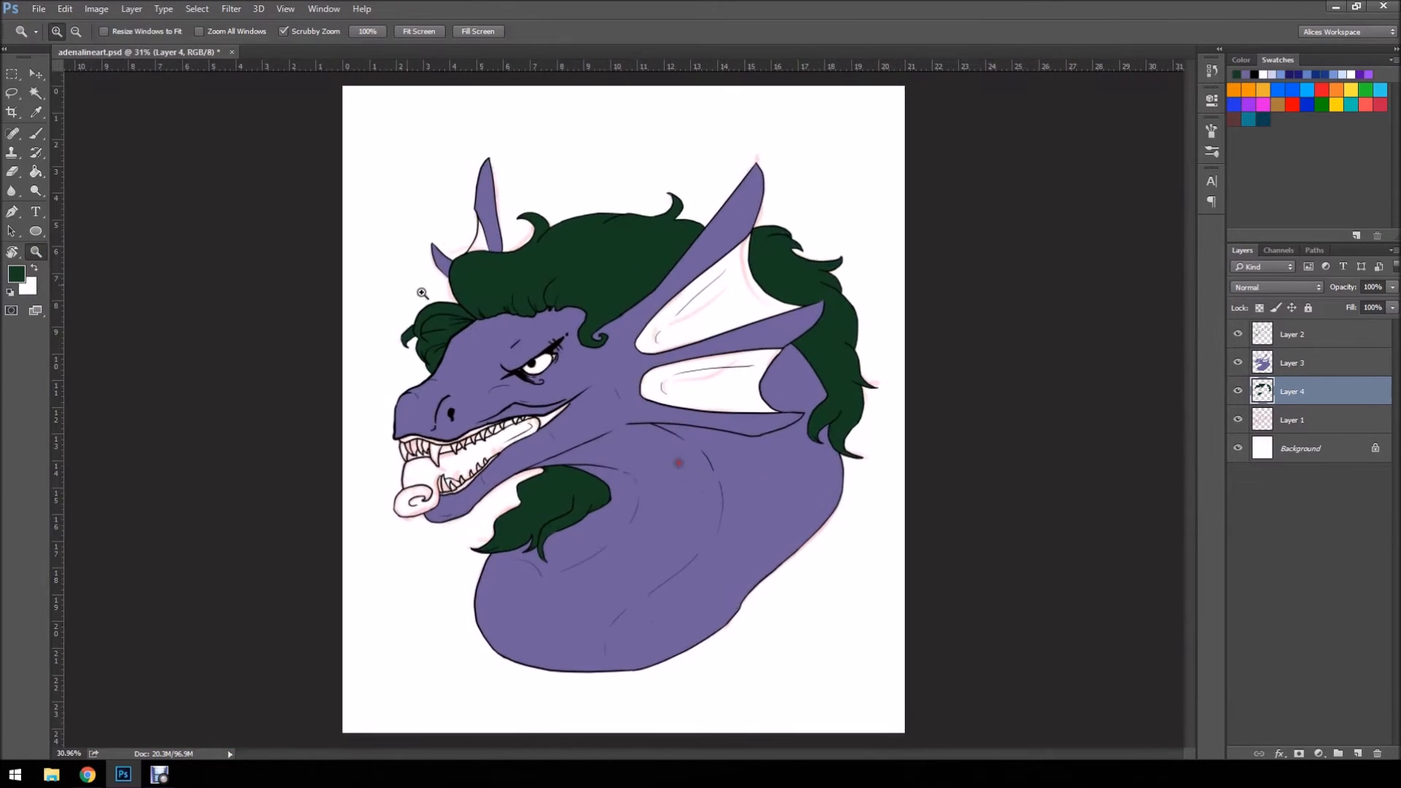
left_click(35, 95)
left_click(1340, 430)
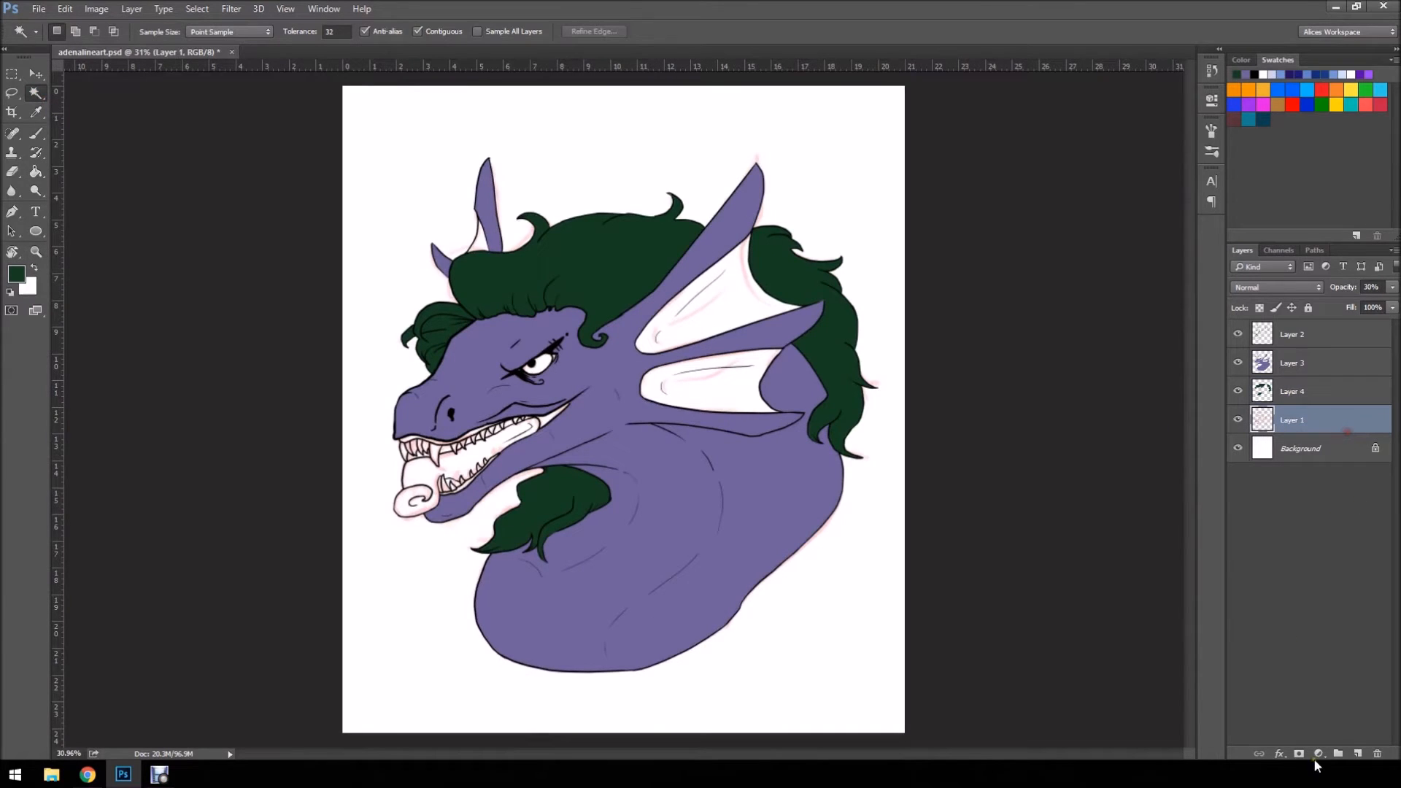
left_click(1359, 754)
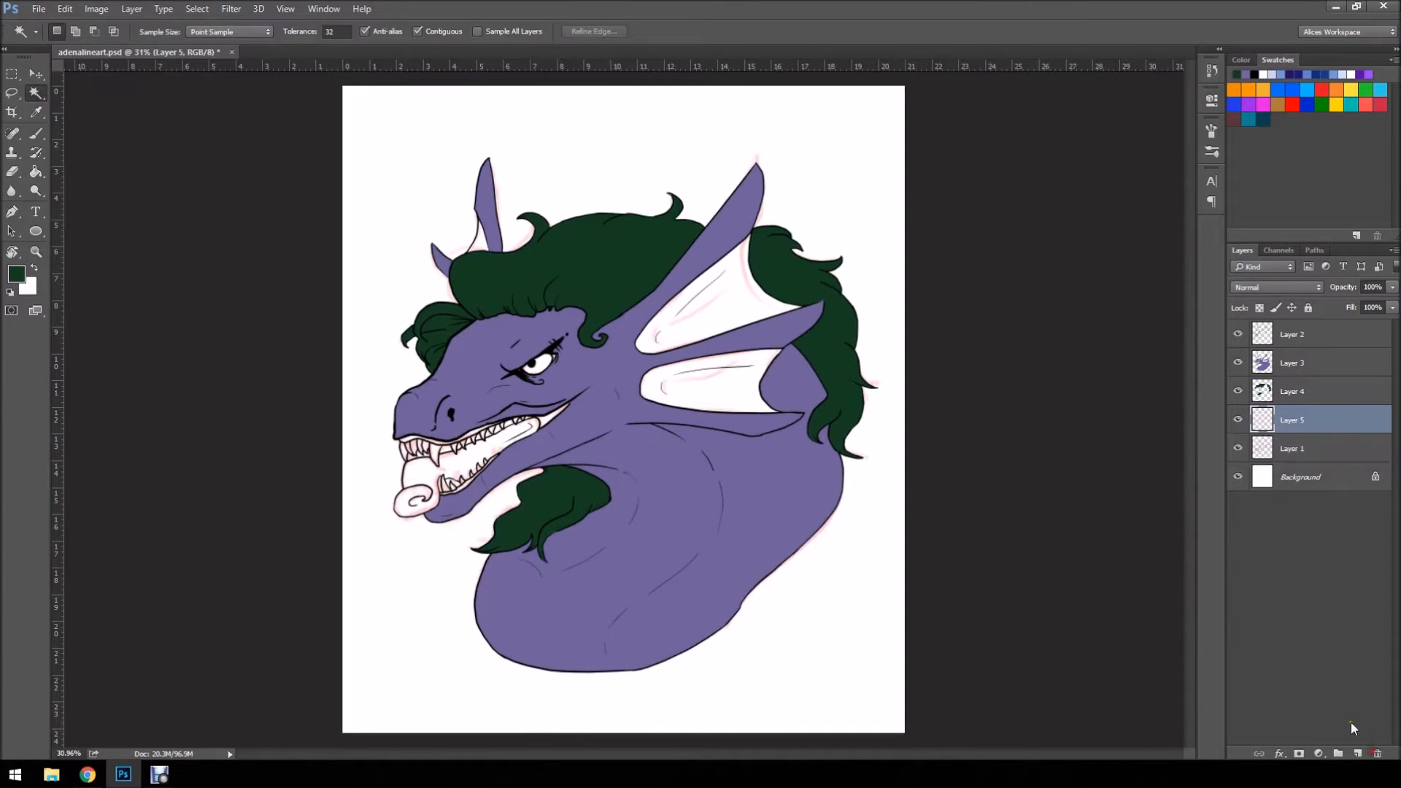
- Select the unfilled membranes between the large fin spines and beside the far ear with the Magic Wand on Layer 2
left_click(1292, 333)
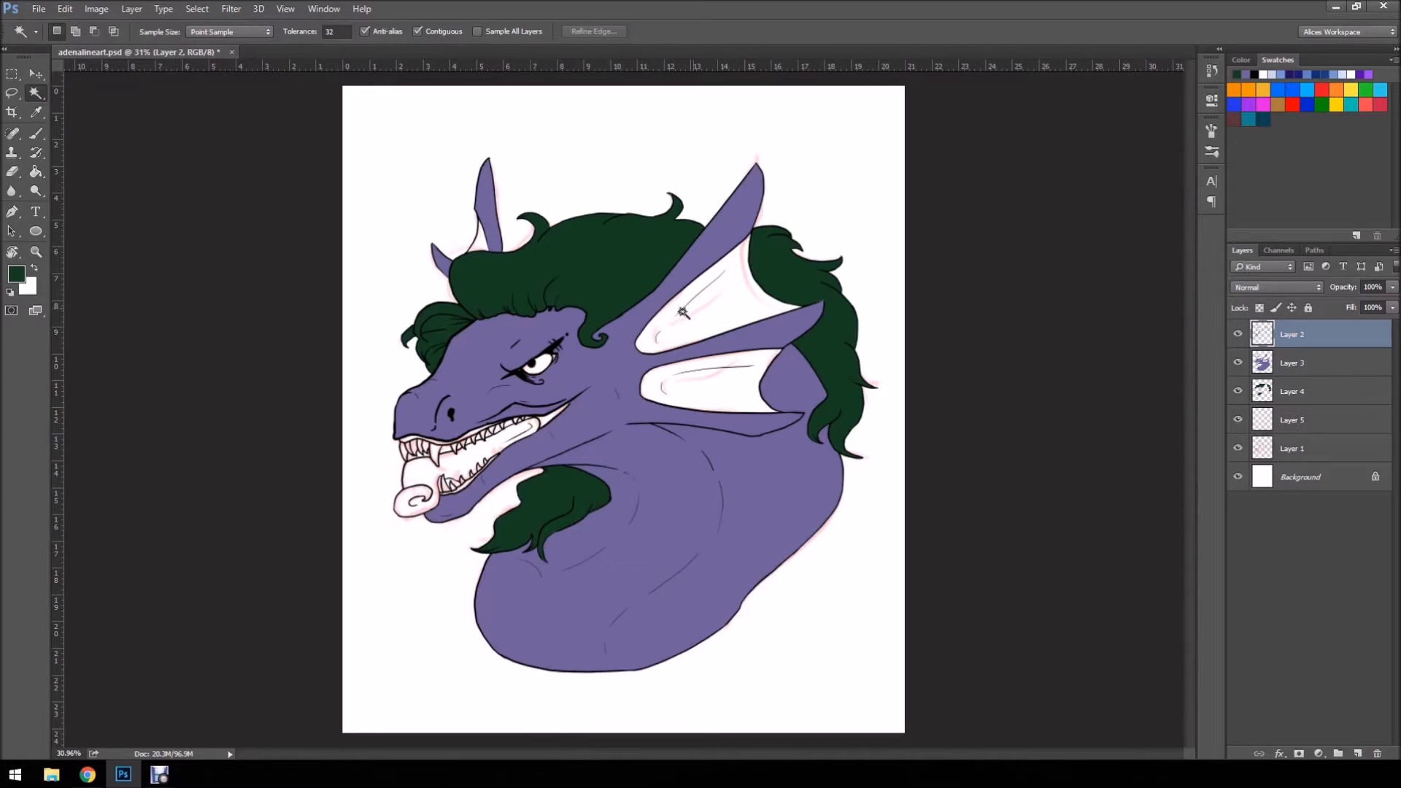
left_click(746, 323)
left_click(720, 394, "shift")
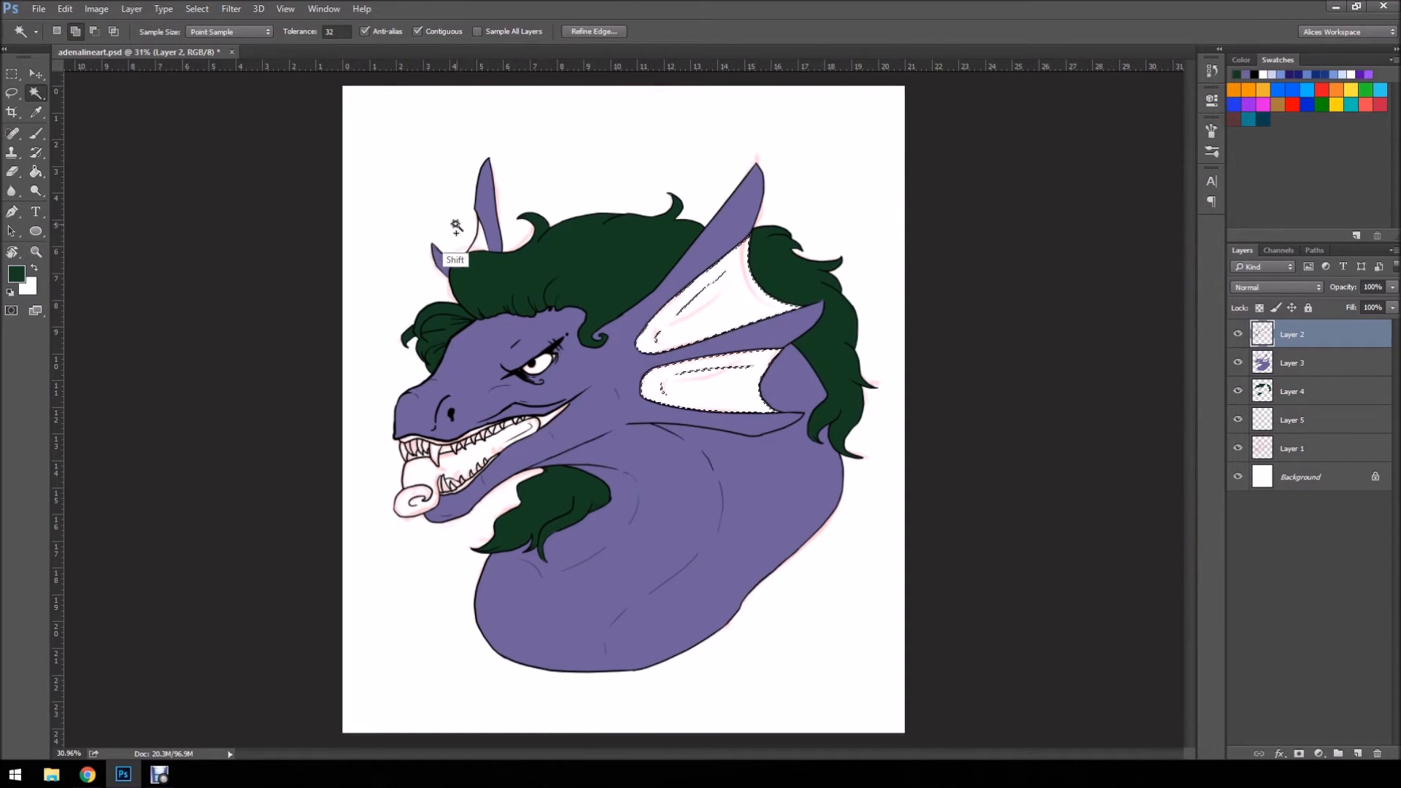
left_click(479, 241, "shift")
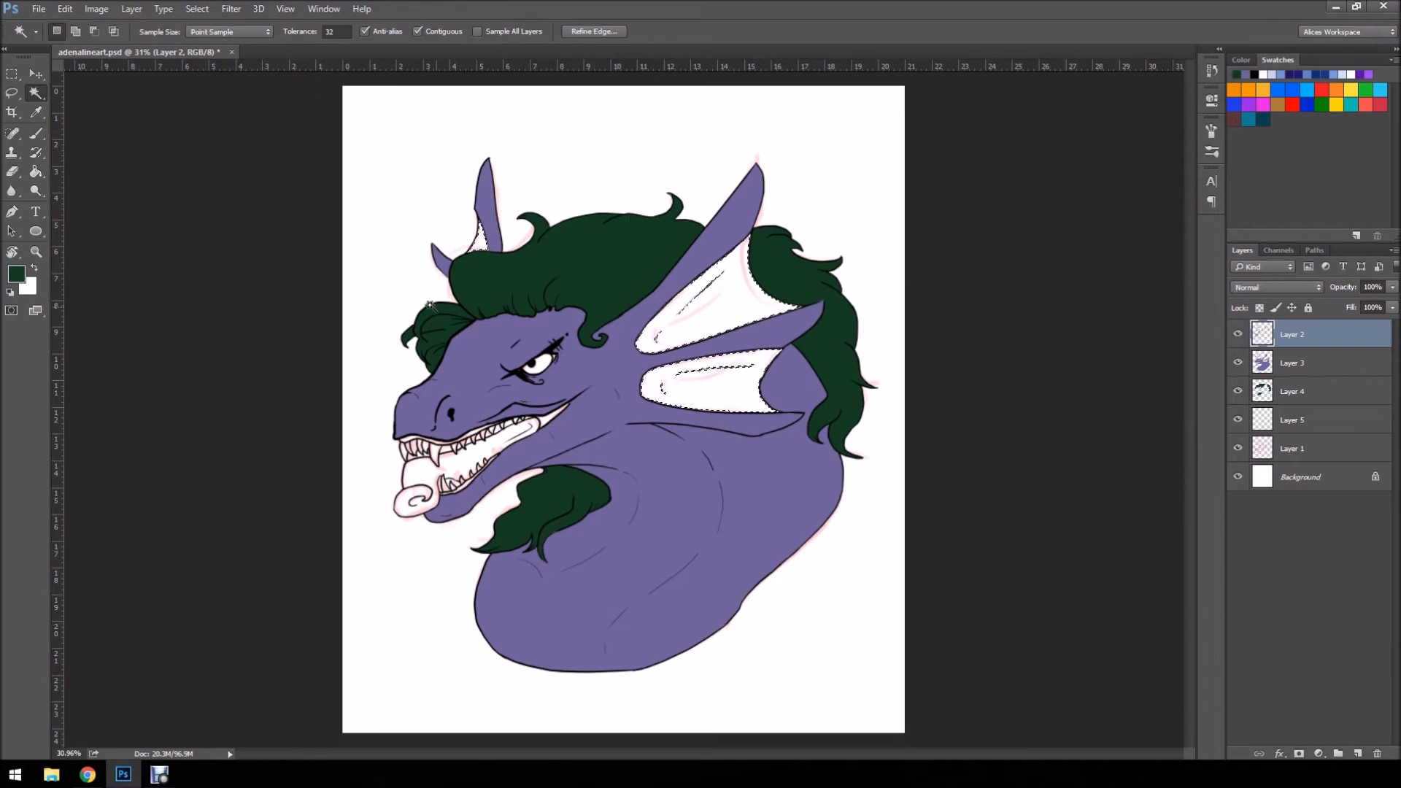
- Add the upper gum strip, the mouth corner and the lower gum strip to the Magic Wand selection
key("z")
left_click_drag(438, 515, 518, 482)
key("w")
key("shift")
left_click(709, 290, "shift")
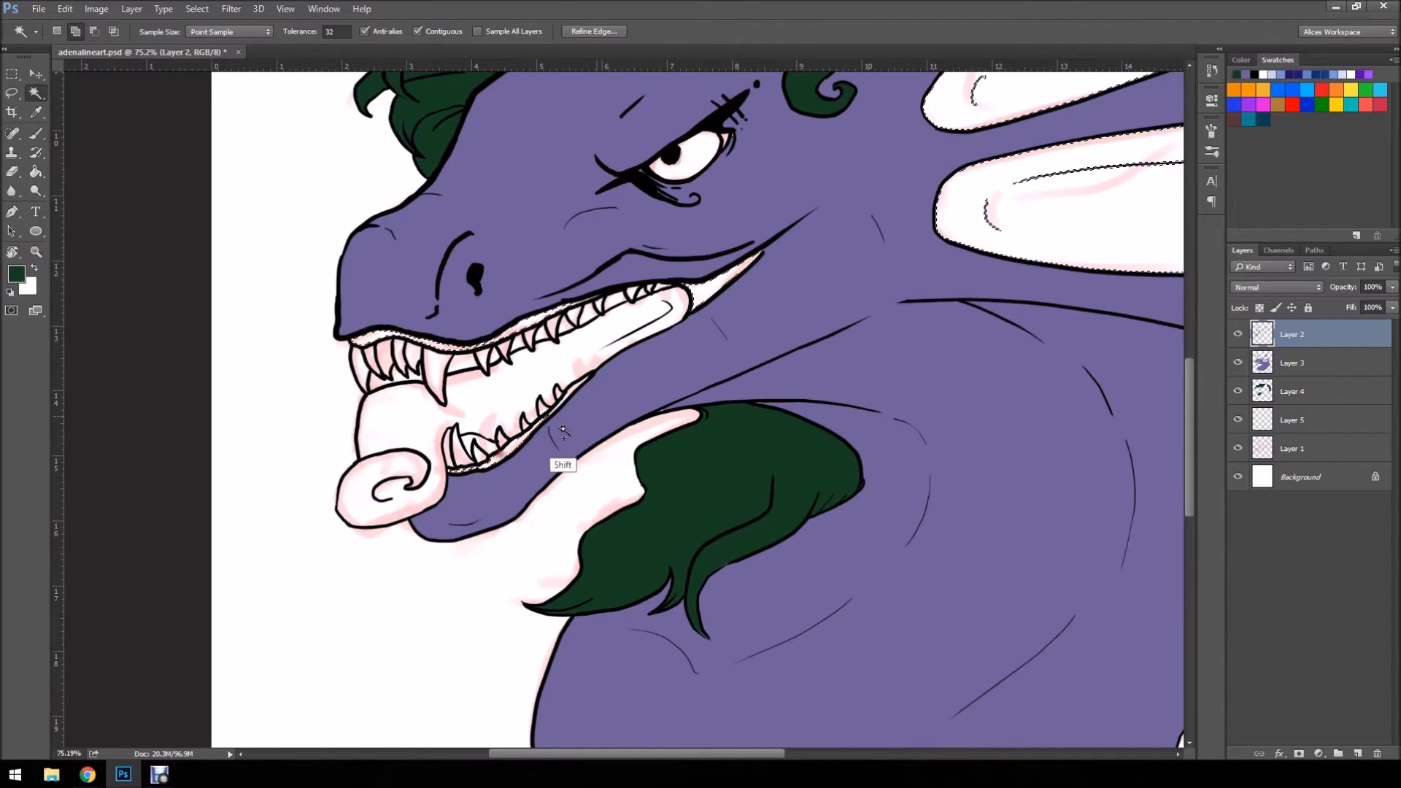
left_click(572, 389, "shift")
key("ctrl+z")
left_click(572, 389, "shift")
key("ctrl+z")
left_click(576, 386, "shift")
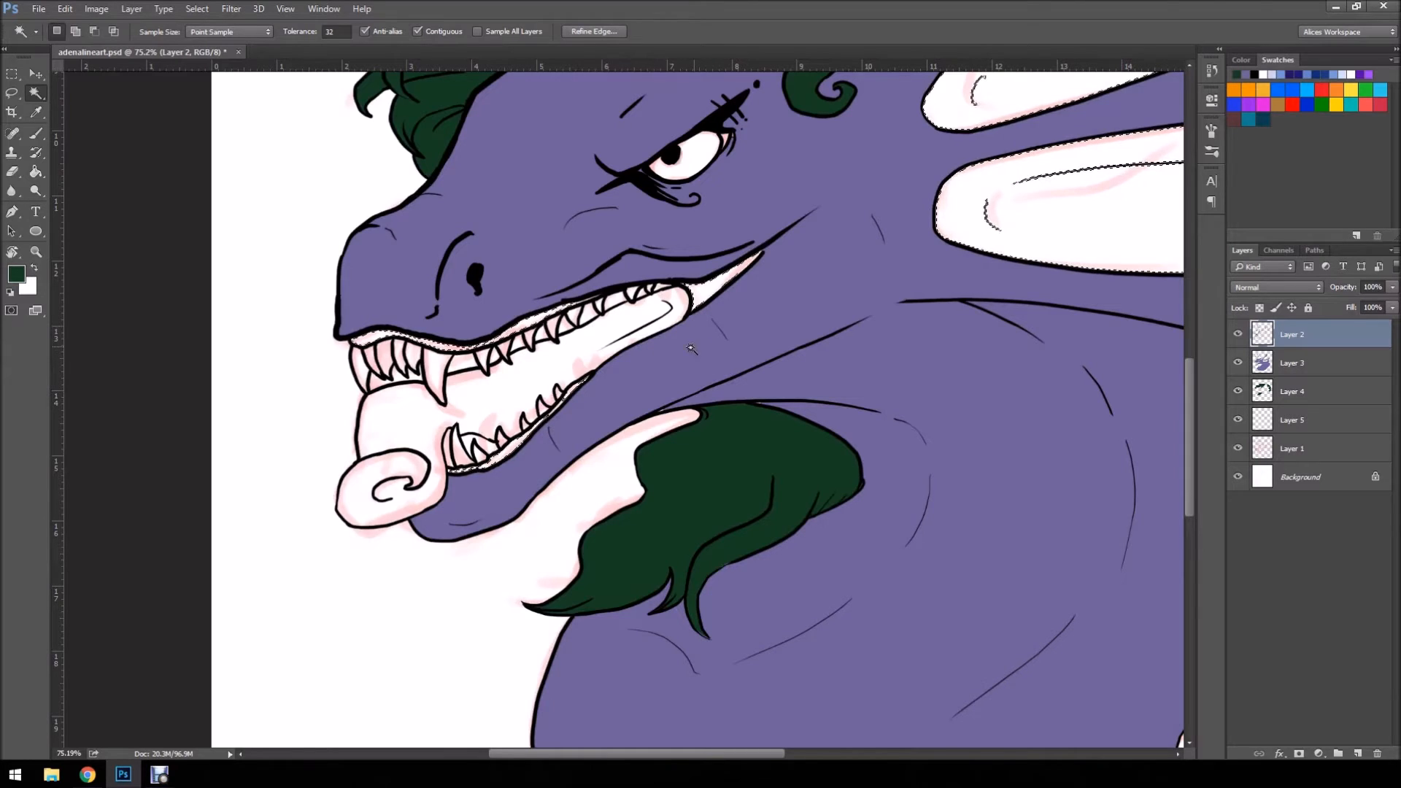
- Expand the selection of the fin membranes and gums, keeping the offered pixel amount
left_click(197, 9)
mouse_move(241, 205)
left_click(142, 227)
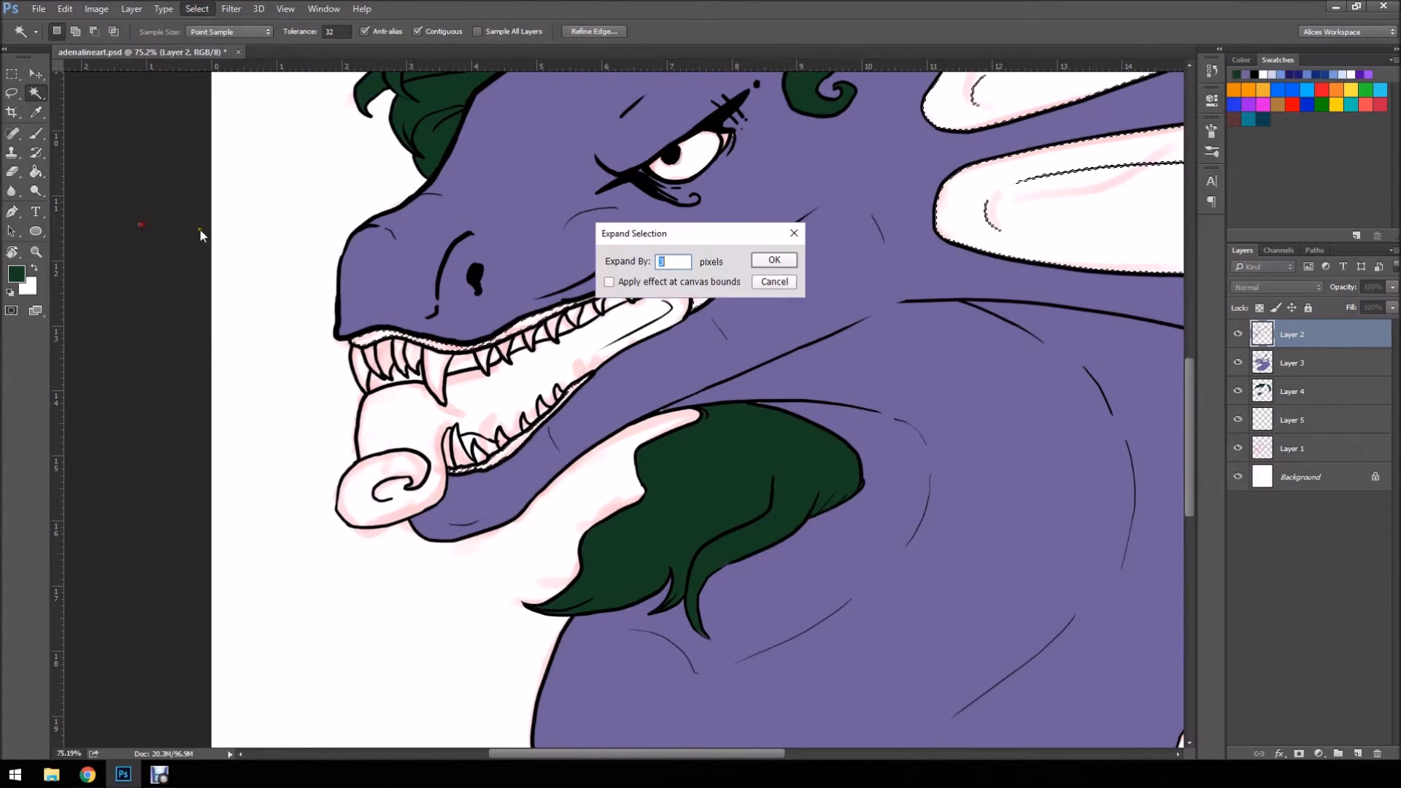
left_click(764, 262)
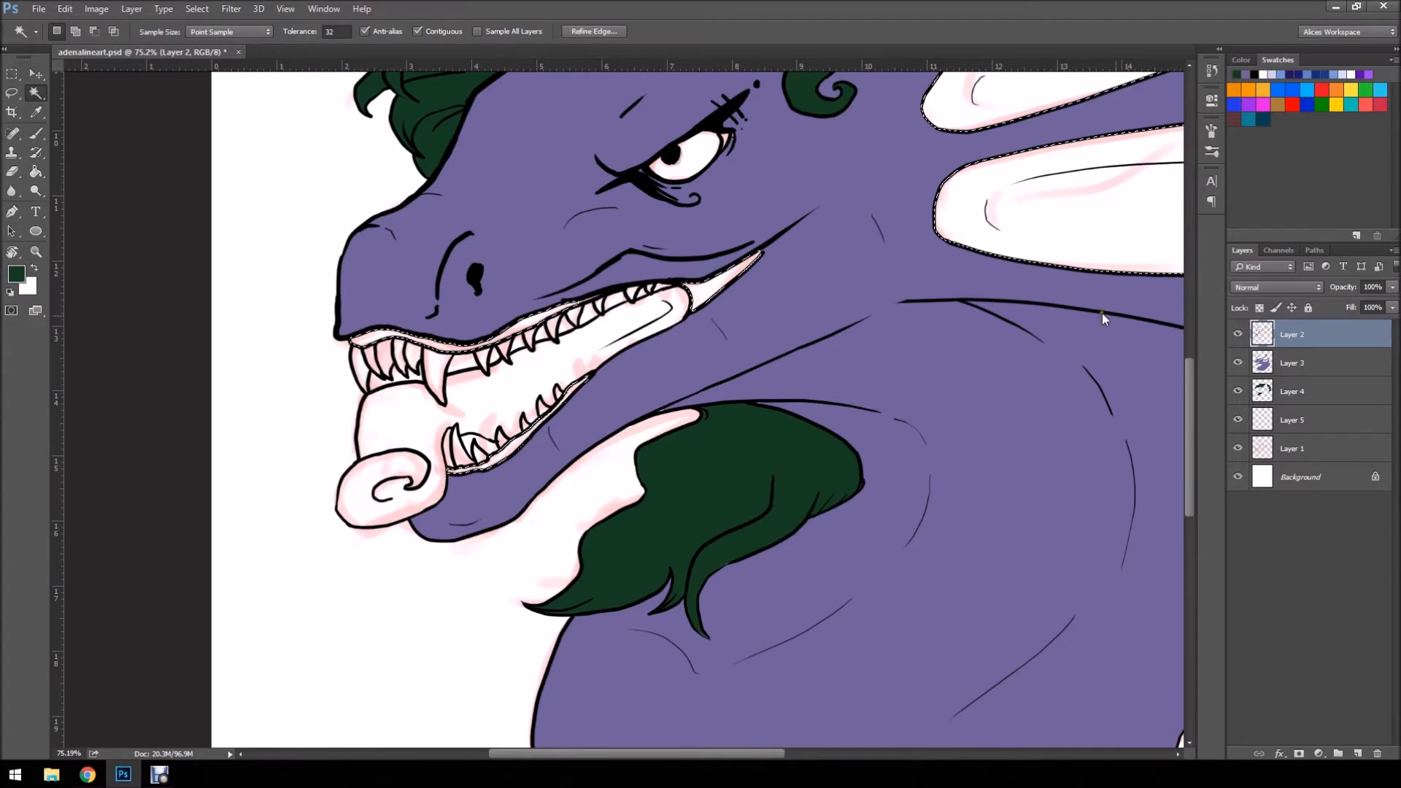
- Fill the selected fin membranes and gums with a pale peach pink on Layer 5
left_click(1285, 427)
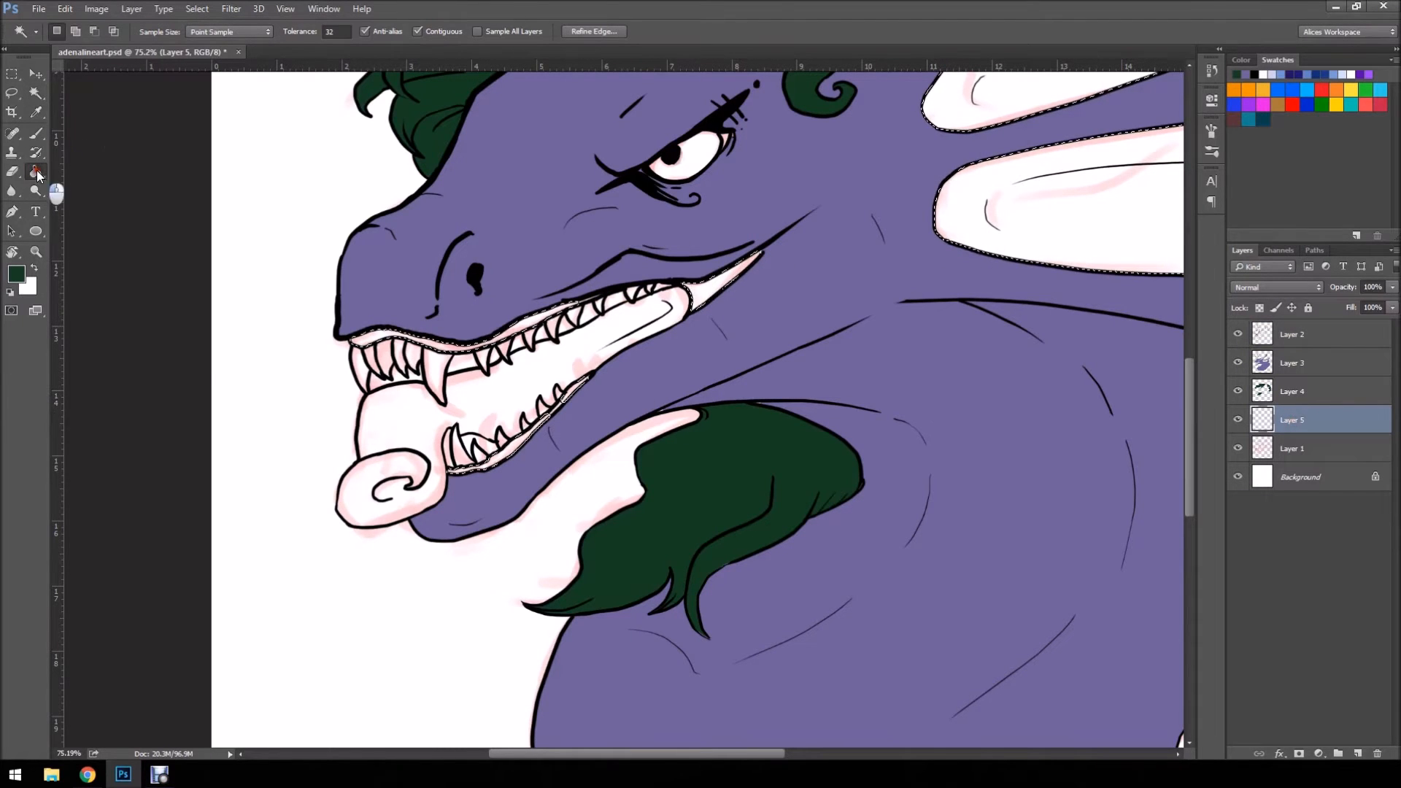
left_click(36, 172)
left_click(16, 275)
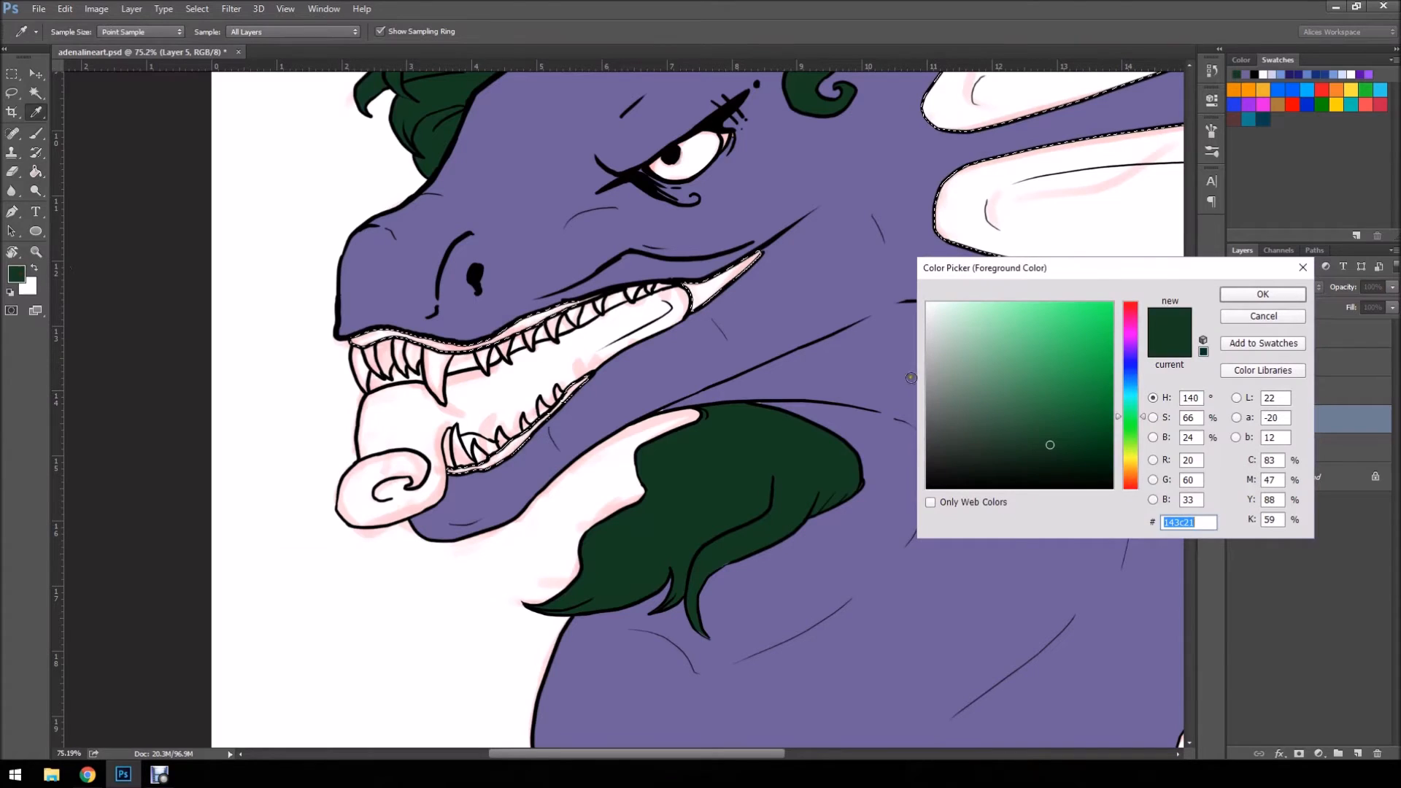
left_click(1137, 334)
left_click(952, 312)
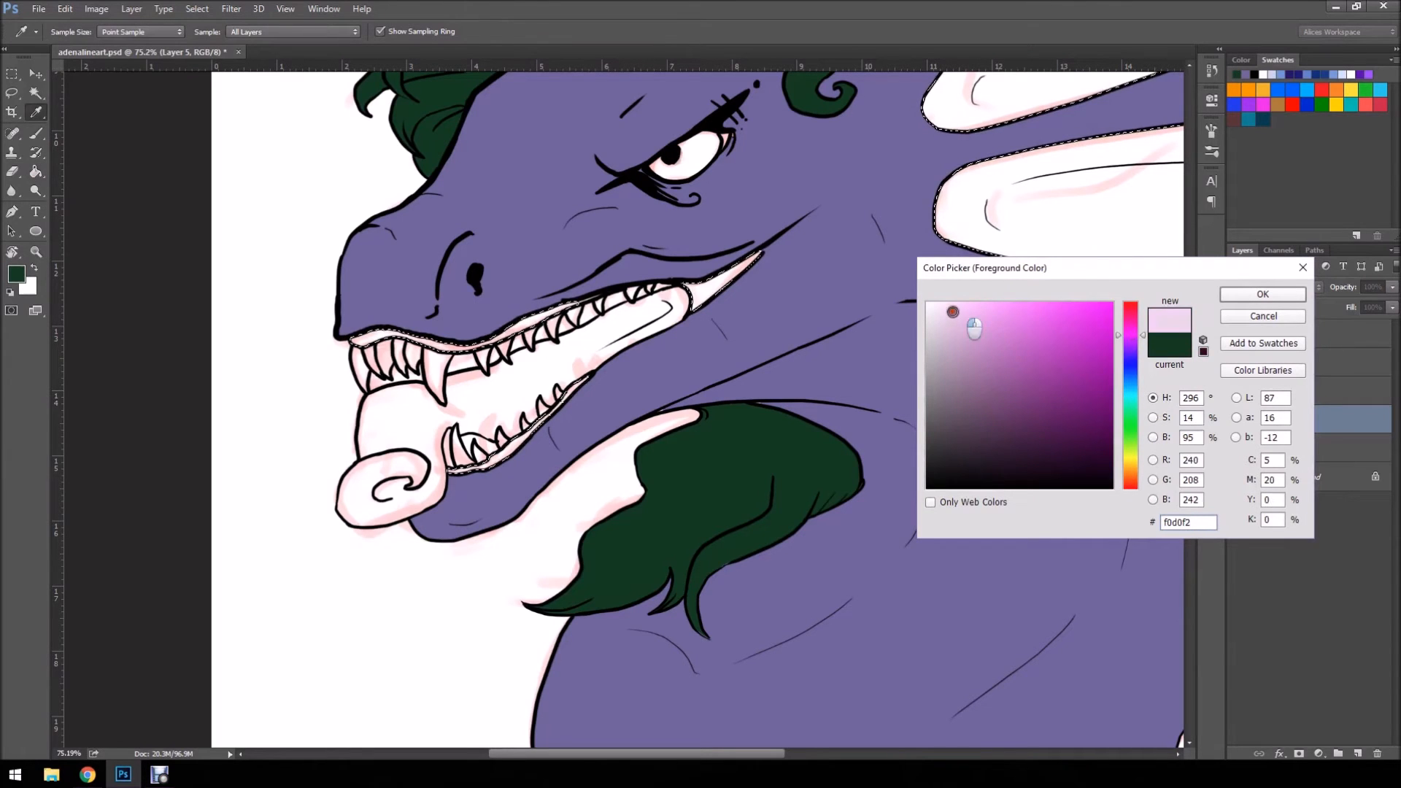
left_click_drag(1138, 462, 1141, 486)
left_click(1230, 296)
left_click(409, 340)
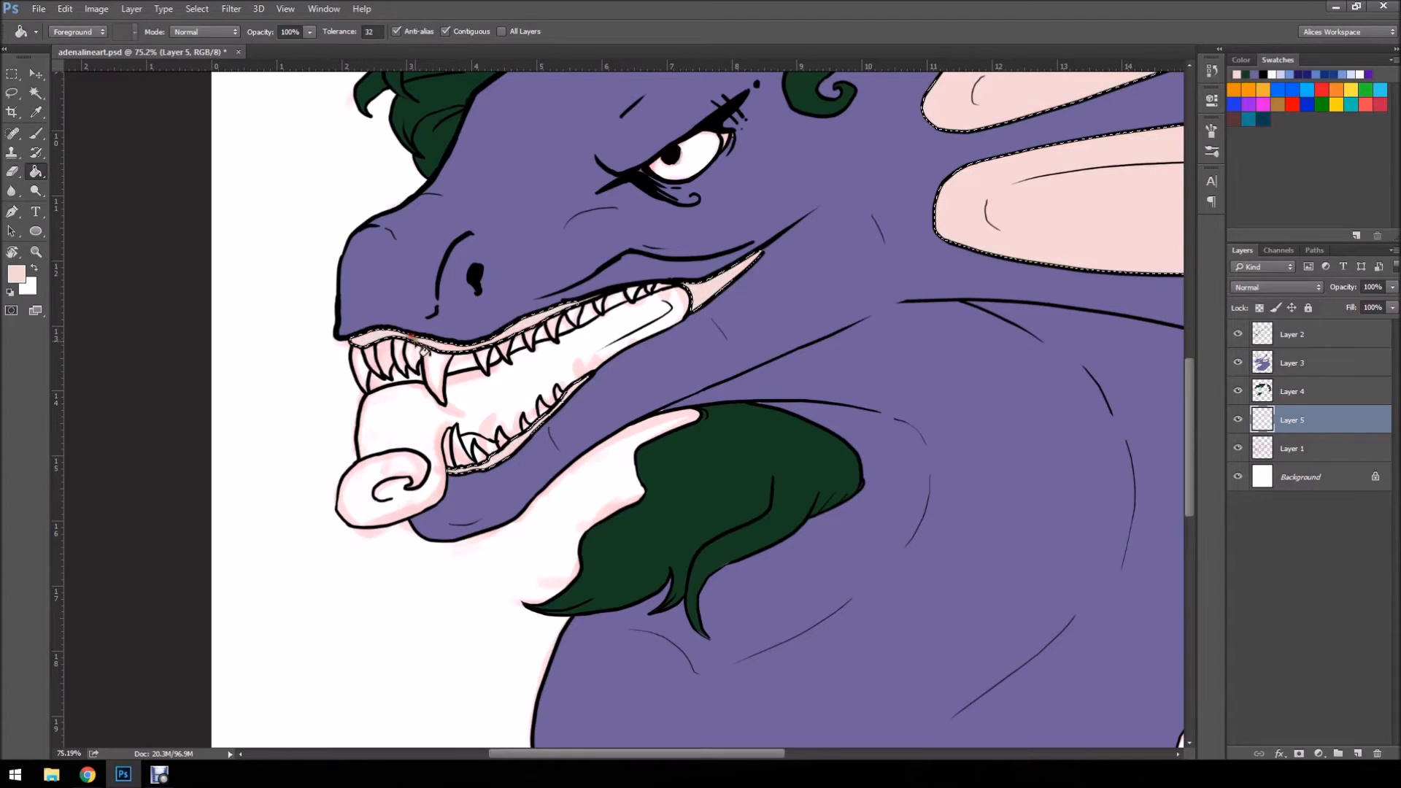
- Clear the selection around the pink fins and gums and switch to the Lasso tool
left_click(35, 253)
left_click_drag(482, 200, 397, 207)
left_click_drag(684, 389, 752, 363)
key("ctrl+d")
key("l")
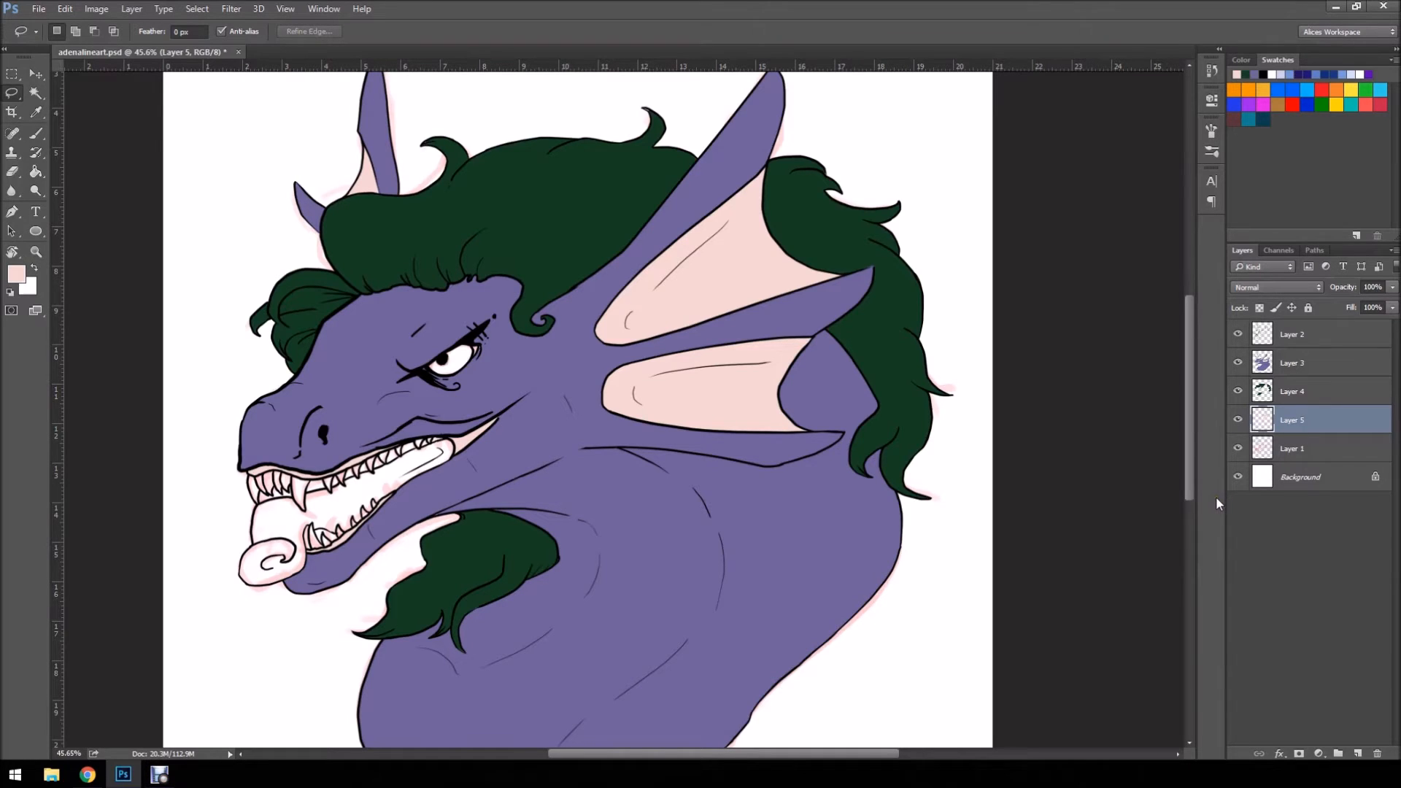
- Add a new layer directly above the purple body layer, Layer 3, and clip it to that layer
left_click(1314, 373)
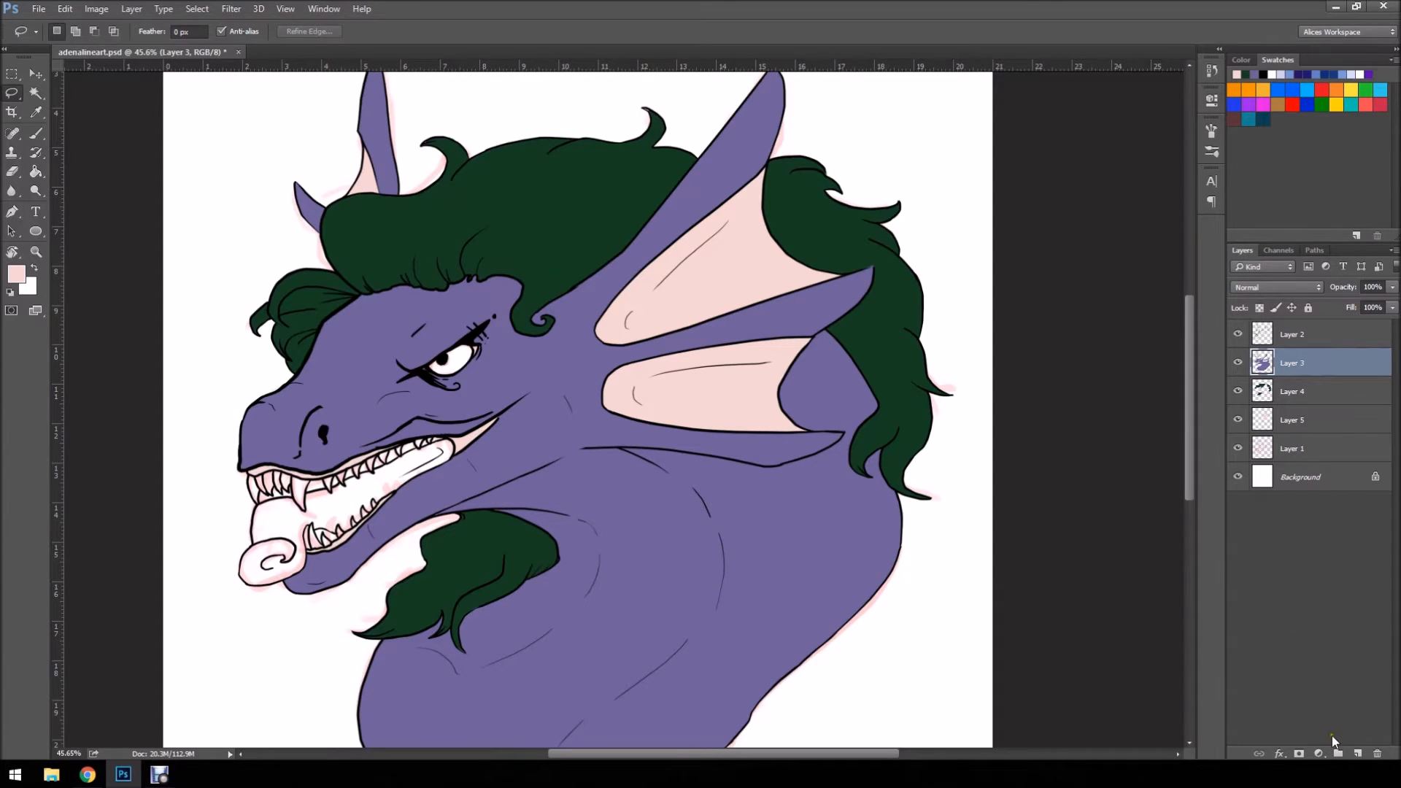
left_click(1358, 753)
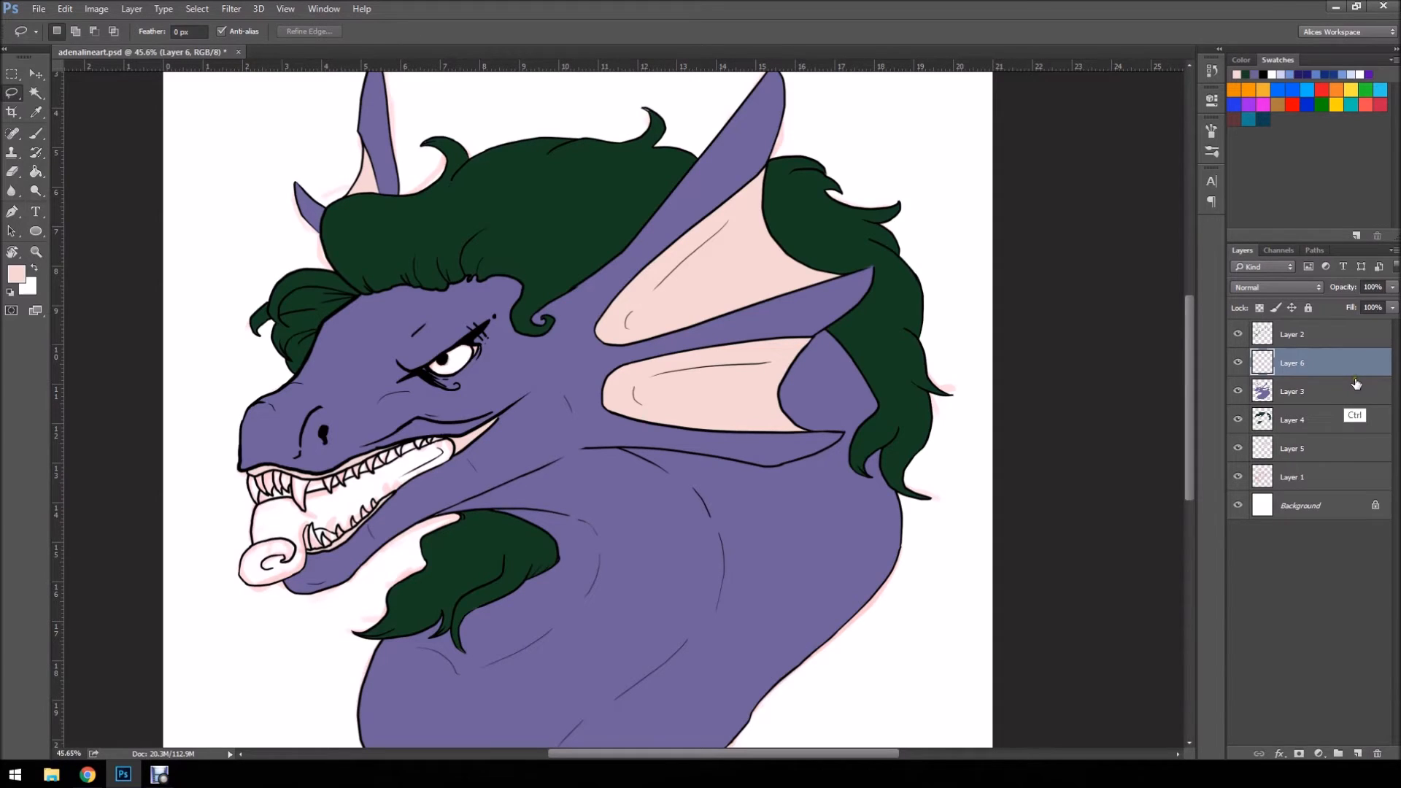
key("ctrl+alt+g")
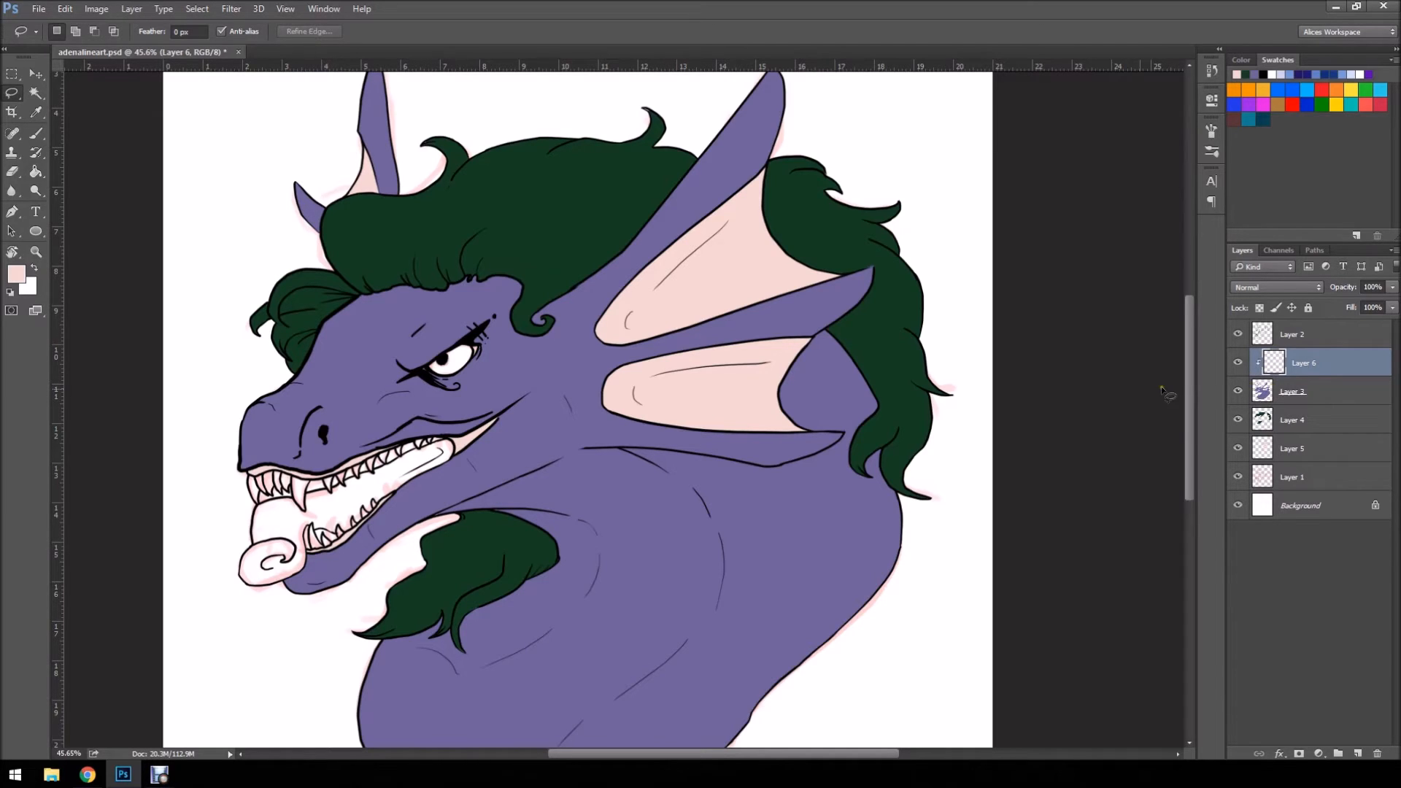
- Enlarge the brush to 123 px, try a pale pink stroke across the face and undo it
key("b")
left_click(59, 32)
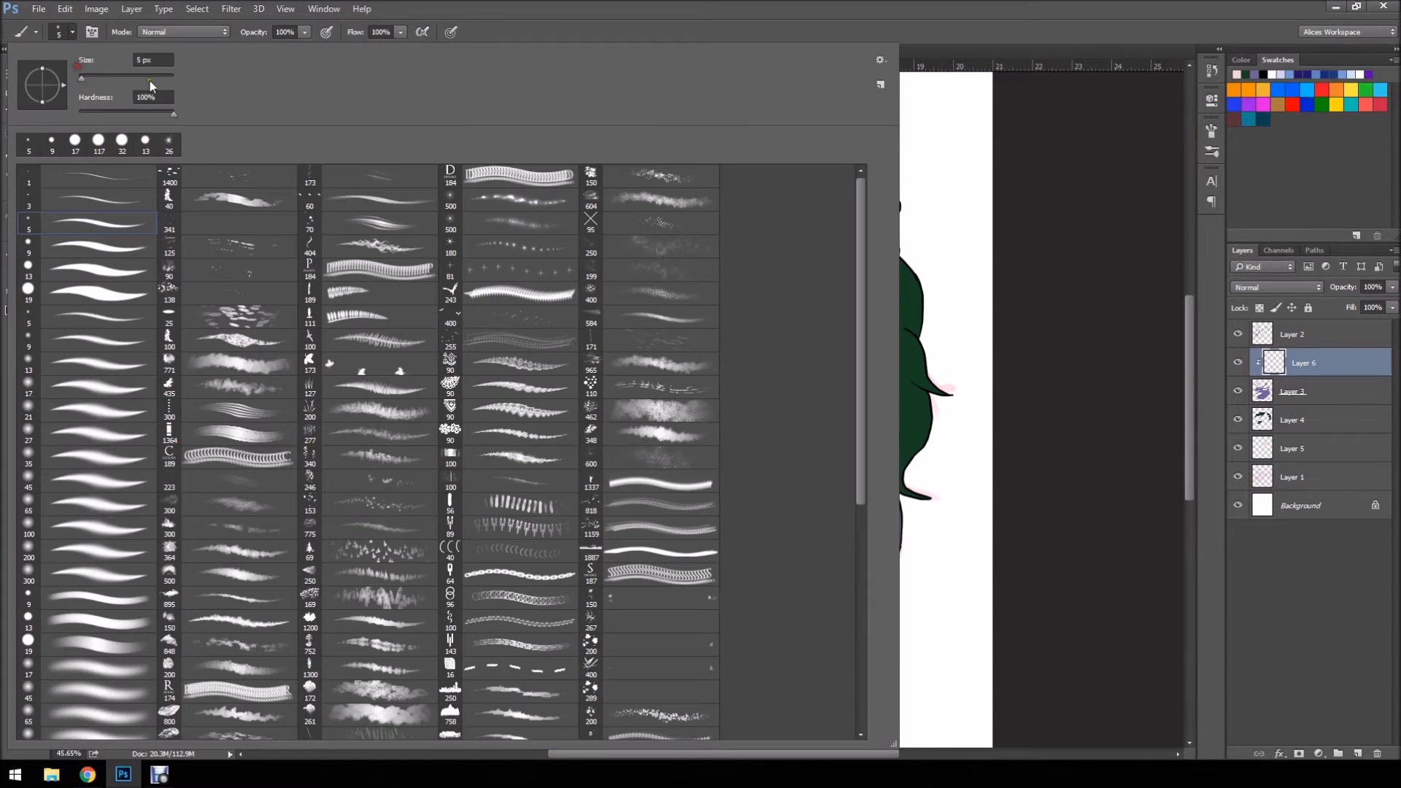
left_click_drag(125, 76, 157, 76)
left_click(1032, 273)
mouse_move(288, 375)
left_mouse_down()
mouse_move(416, 391)
mouse_move(134, 348)
mouse_move(358, 357)
mouse_move(285, 340)
mouse_move(339, 340)
left_mouse_up()
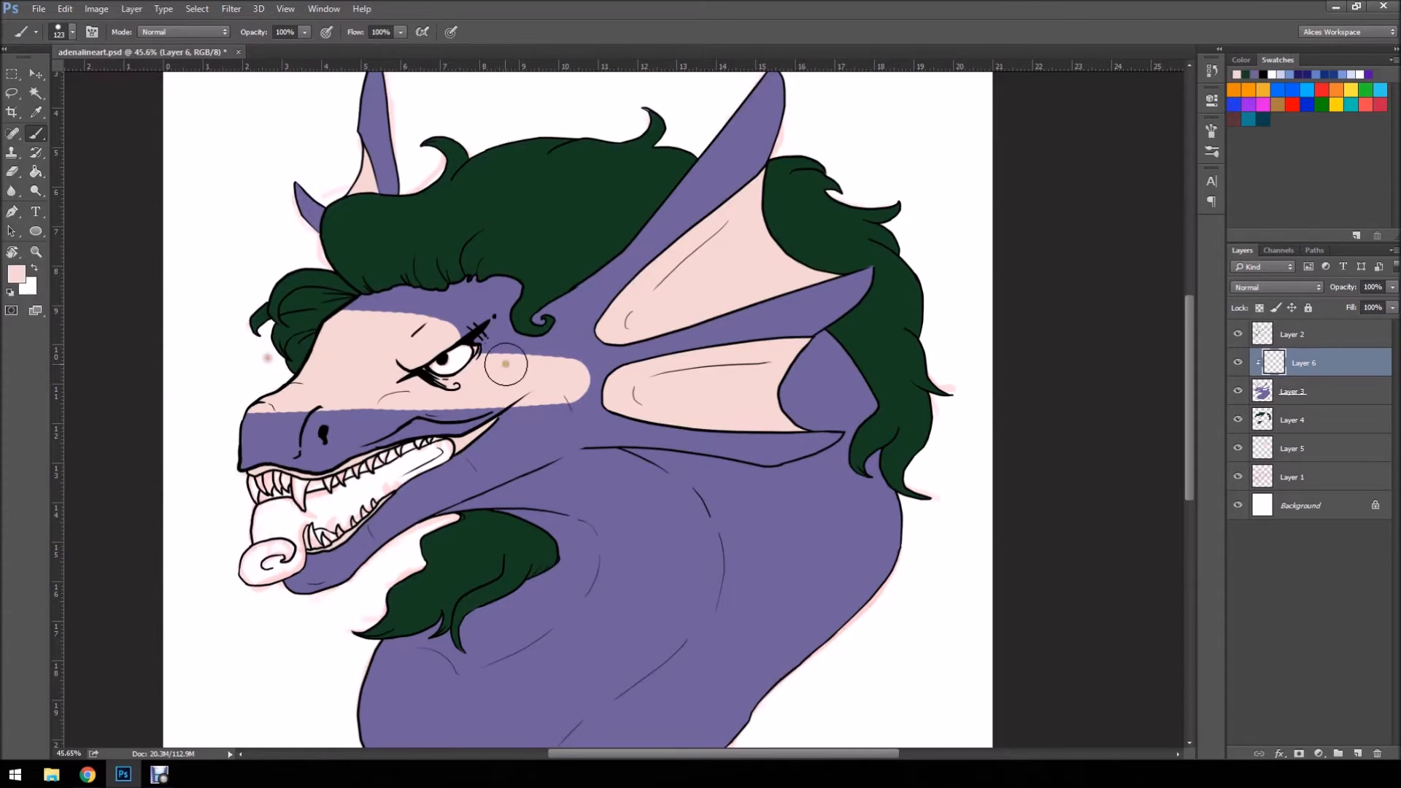
key("ctrl+z")
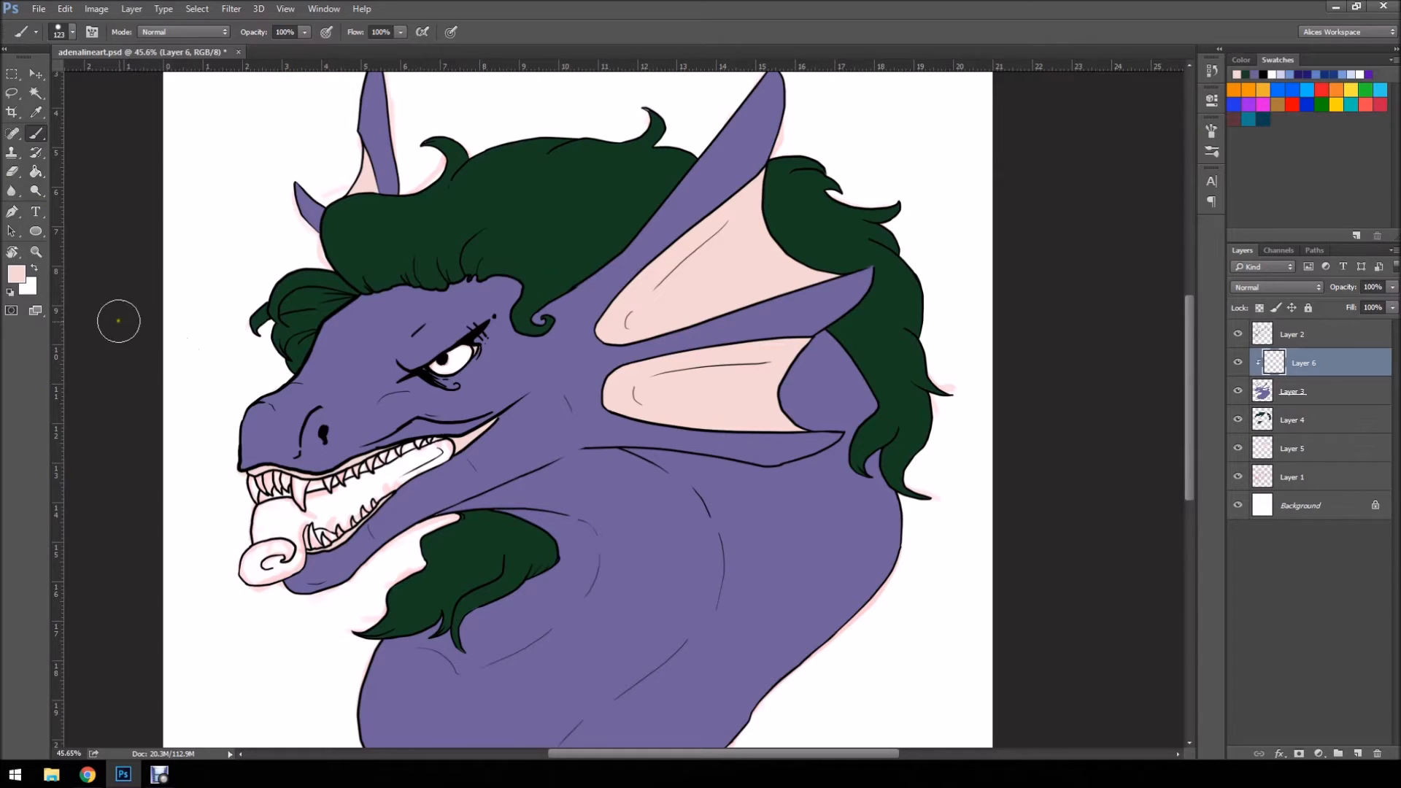
- Set the foreground colour to turquoise #5cc6d0
left_click(16, 273)
left_click_drag(1137, 401, 1133, 396)
left_click(1025, 329)
left_click(1014, 349)
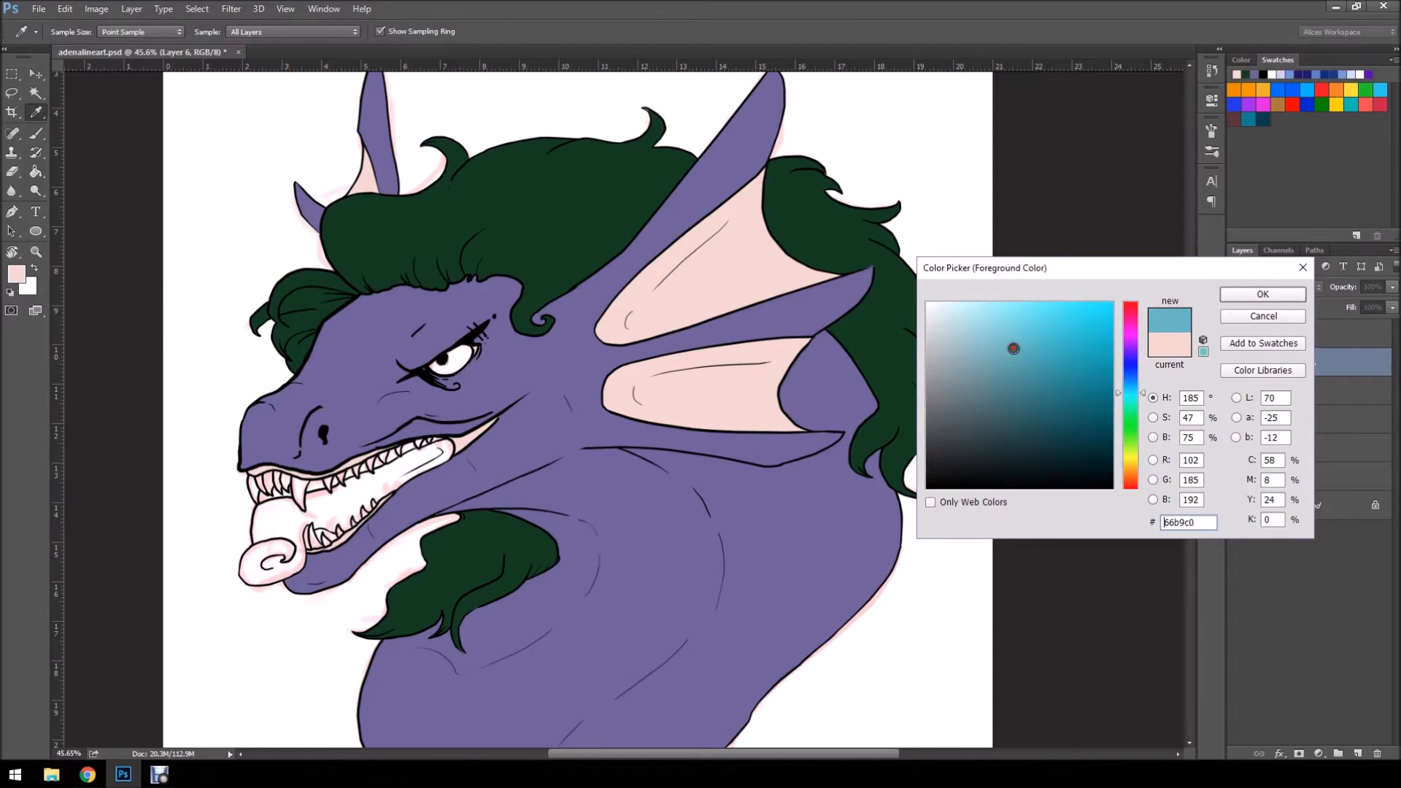
left_click(1027, 338)
left_click(1245, 295)
key("b")
mouse_move(311, 482)
left_mouse_down()
mouse_move(278, 405)
mouse_move(221, 413)
left_mouse_up()
key("ctrl+z")
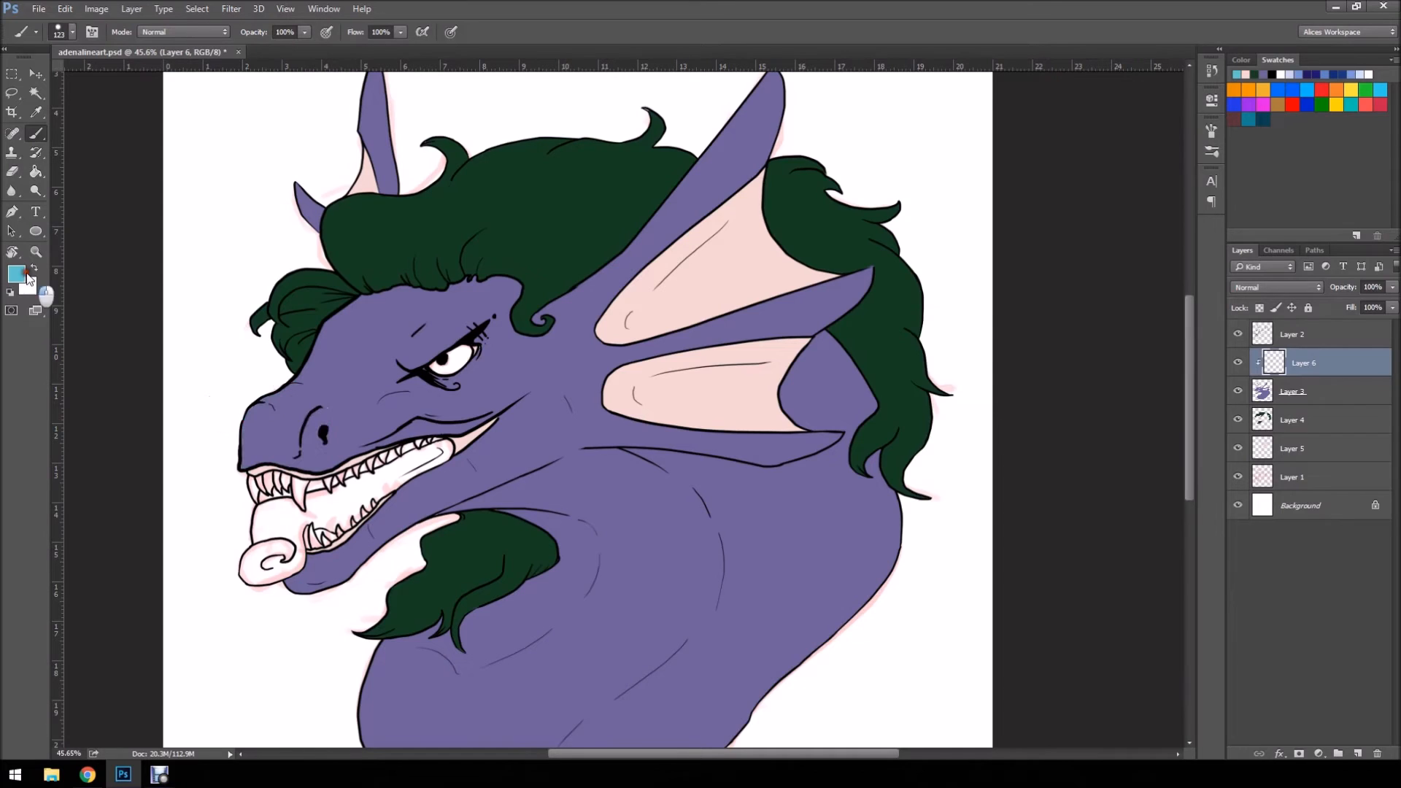
- Fine-tune the turquoise and brush it over the snout, chin, forehead and cheek, leaving a purple patch above the mouth
left_click(16, 274)
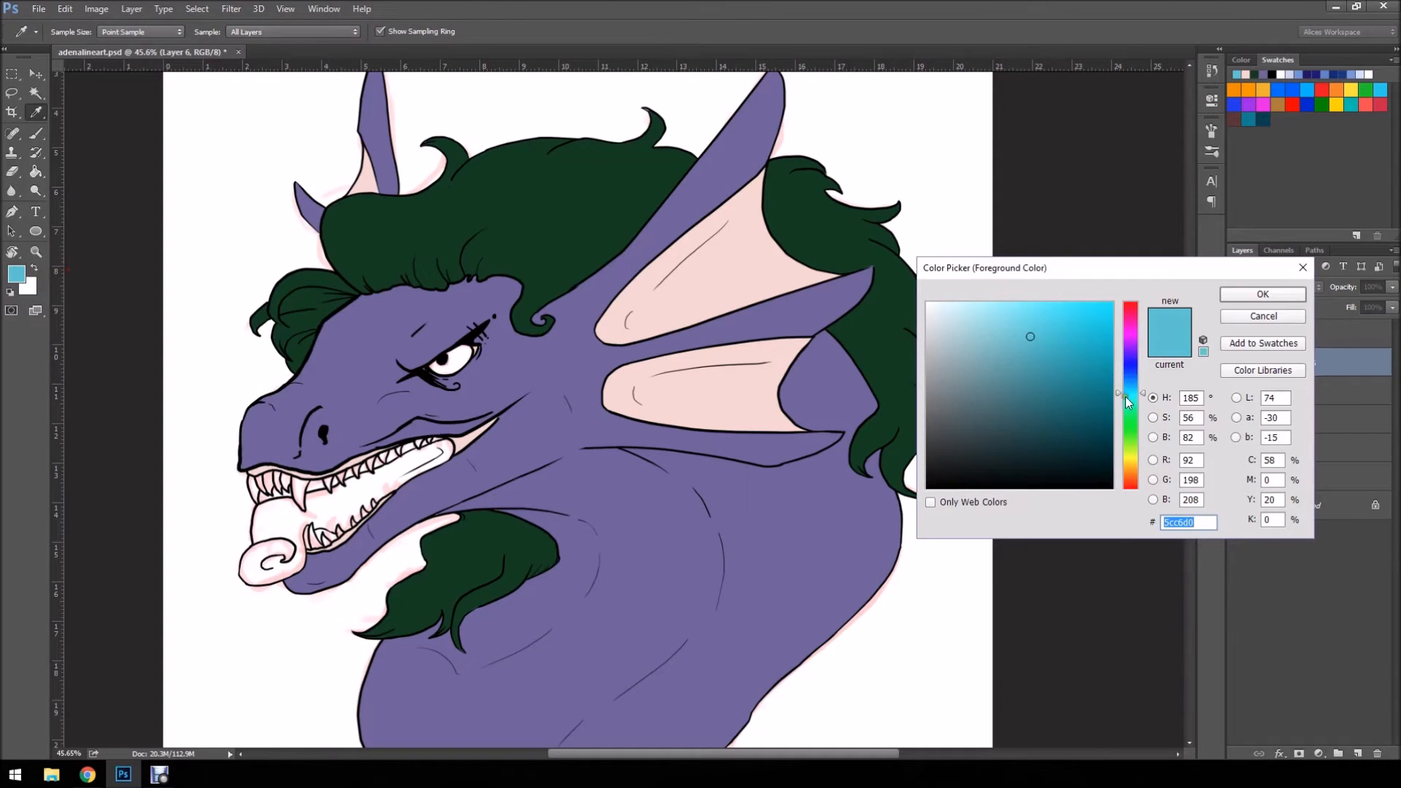
left_click(1257, 294)
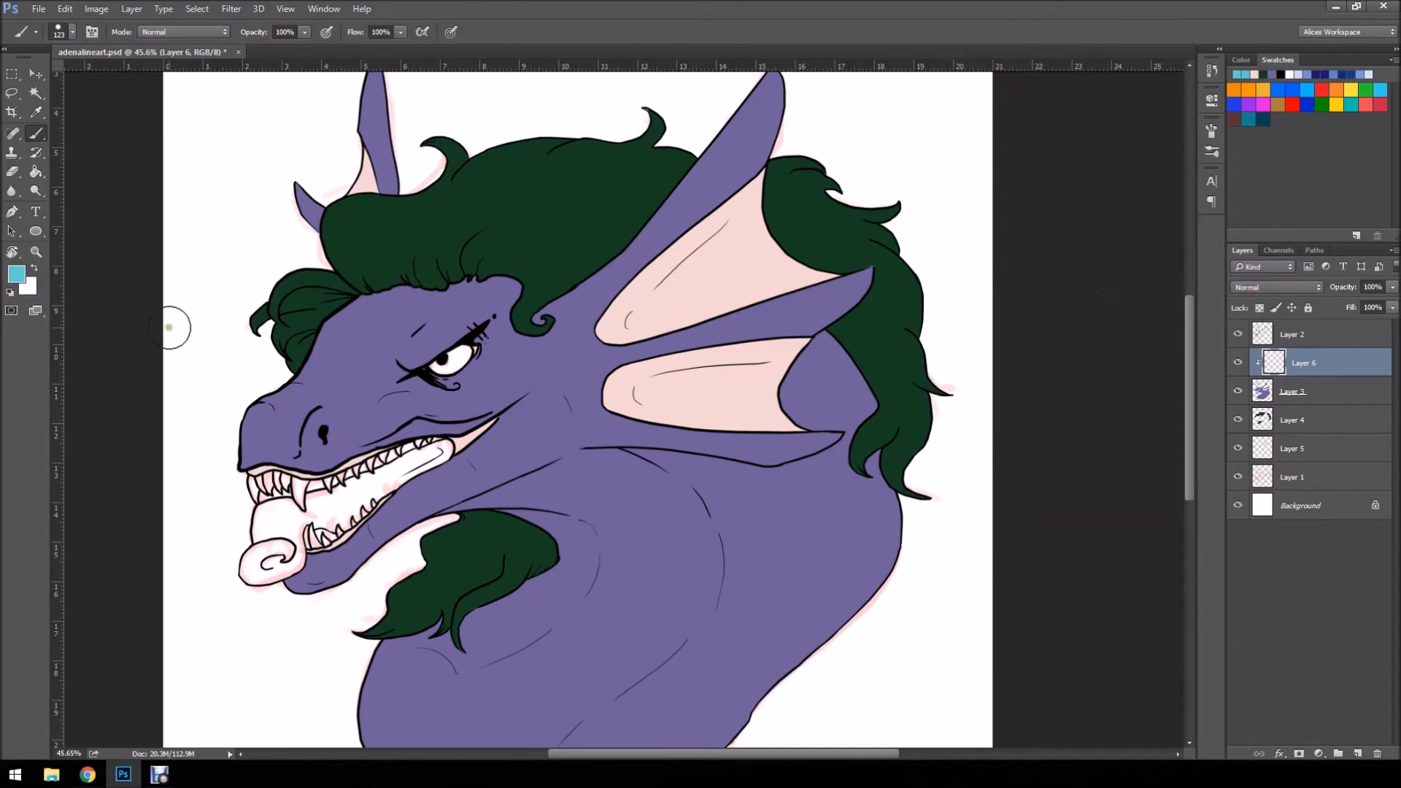
mouse_move(235, 397)
left_mouse_down()
mouse_move(269, 430)
mouse_move(279, 413)
mouse_move(291, 426)
mouse_move(240, 433)
mouse_move(279, 442)
mouse_move(297, 429)
mouse_move(308, 483)
left_mouse_up()
mouse_move(314, 533)
left_mouse_down()
mouse_move(307, 562)
mouse_move(347, 570)
mouse_move(360, 558)
mouse_move(349, 547)
mouse_move(359, 566)
left_mouse_up()
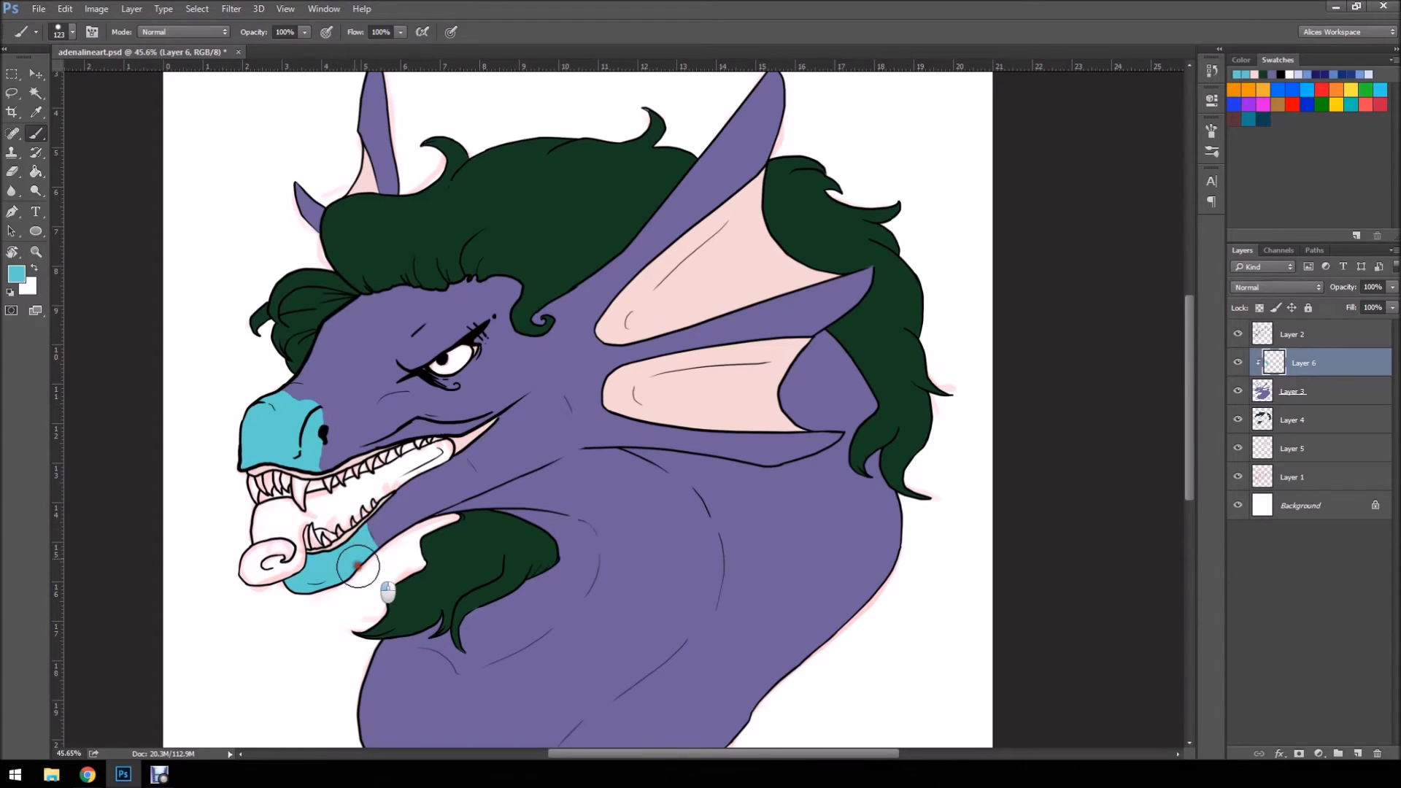
mouse_move(297, 390)
left_mouse_down()
mouse_move(384, 317)
mouse_move(393, 292)
mouse_move(379, 284)
mouse_move(406, 287)
mouse_move(310, 341)
mouse_move(472, 302)
mouse_move(401, 338)
mouse_move(471, 301)
mouse_move(331, 383)
mouse_move(426, 331)
mouse_move(310, 404)
mouse_move(348, 377)
mouse_move(285, 448)
mouse_move(335, 377)
mouse_move(298, 454)
mouse_move(303, 430)
mouse_move(299, 441)
mouse_move(398, 343)
mouse_move(296, 405)
mouse_move(325, 389)
left_mouse_up()
mouse_move(402, 349)
left_mouse_down()
mouse_move(417, 347)
mouse_move(452, 335)
mouse_move(494, 345)
mouse_move(495, 320)
mouse_move(511, 333)
mouse_move(499, 312)
mouse_move(383, 345)
mouse_move(432, 350)
mouse_move(391, 345)
mouse_move(475, 396)
mouse_move(515, 458)
mouse_move(497, 394)
mouse_move(512, 345)
mouse_move(532, 409)
mouse_move(500, 331)
mouse_move(536, 418)
left_mouse_up()
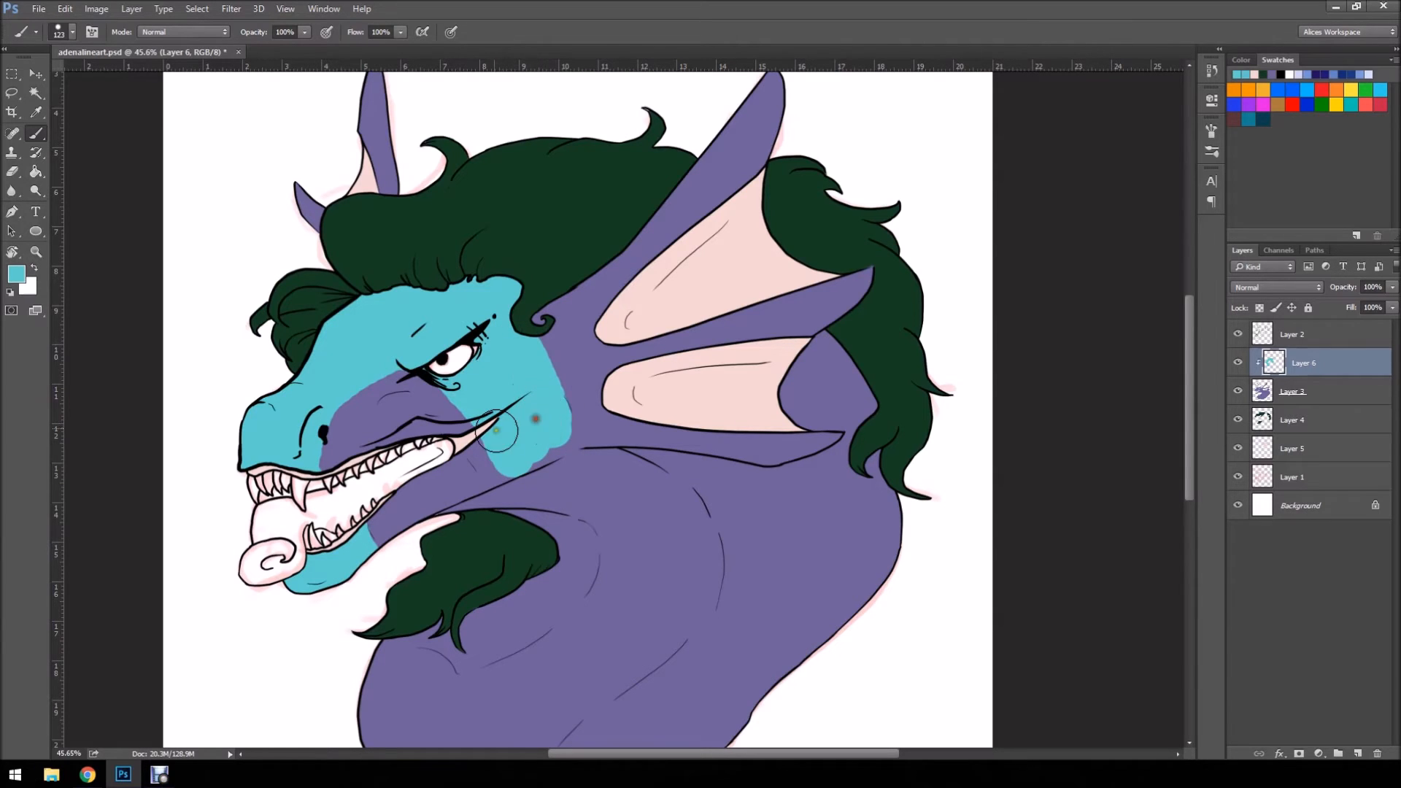
- Brush turquoise behind the jaw and over the upper neck around the beard, redoing the last stroke
mouse_move(462, 391)
left_mouse_down()
mouse_move(514, 471)
mouse_move(530, 464)
mouse_move(461, 373)
mouse_move(398, 383)
mouse_move(453, 387)
mouse_move(503, 431)
mouse_move(387, 367)
mouse_move(354, 415)
mouse_move(496, 434)
mouse_move(537, 493)
mouse_move(506, 460)
mouse_move(566, 503)
mouse_move(650, 510)
mouse_move(609, 484)
mouse_move(642, 525)
mouse_move(594, 460)
mouse_move(585, 538)
mouse_move(516, 505)
mouse_move(529, 508)
mouse_move(516, 524)
mouse_move(465, 529)
mouse_move(516, 505)
left_mouse_up()
mouse_move(427, 541)
left_mouse_down()
mouse_move(507, 510)
mouse_move(475, 518)
mouse_move(555, 518)
mouse_move(596, 571)
mouse_move(560, 608)
left_mouse_up()
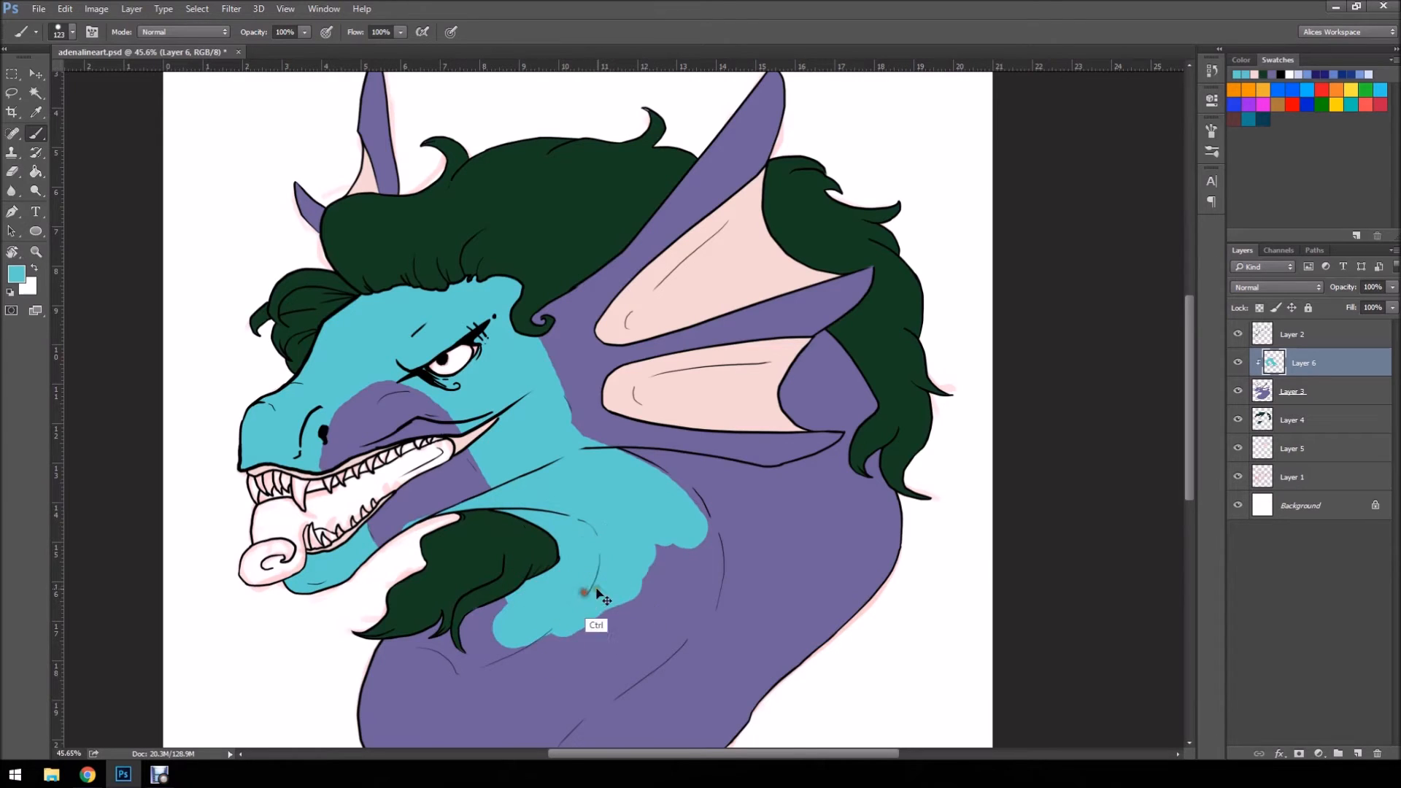
key("ctrl+z")
mouse_move(618, 600)
left_mouse_down()
mouse_move(572, 647)
mouse_move(409, 686)
mouse_move(376, 677)
mouse_move(532, 656)
mouse_move(482, 648)
mouse_move(457, 666)
mouse_move(596, 548)
mouse_move(559, 610)
mouse_move(394, 694)
mouse_move(438, 668)
mouse_move(517, 690)
mouse_move(613, 541)
mouse_move(641, 582)
mouse_move(626, 638)
mouse_move(611, 607)
left_mouse_up()
- Brush turquoise down the front of the neck and across the chest to its lower edge, leaving the back purple
key("z")
mouse_move(379, 495)
left_mouse_down()
mouse_move(244, 557)
mouse_move(557, 638)
mouse_move(784, 546)
mouse_move(787, 527)
mouse_move(700, 635)
mouse_move(710, 569)
mouse_move(806, 461)
mouse_move(802, 394)
left_mouse_up()
key("b")
mouse_move(769, 344)
left_mouse_down()
mouse_move(785, 423)
mouse_move(770, 467)
mouse_move(632, 567)
mouse_move(651, 610)
mouse_move(720, 503)
mouse_move(667, 600)
mouse_move(563, 632)
mouse_move(618, 534)
left_mouse_up()
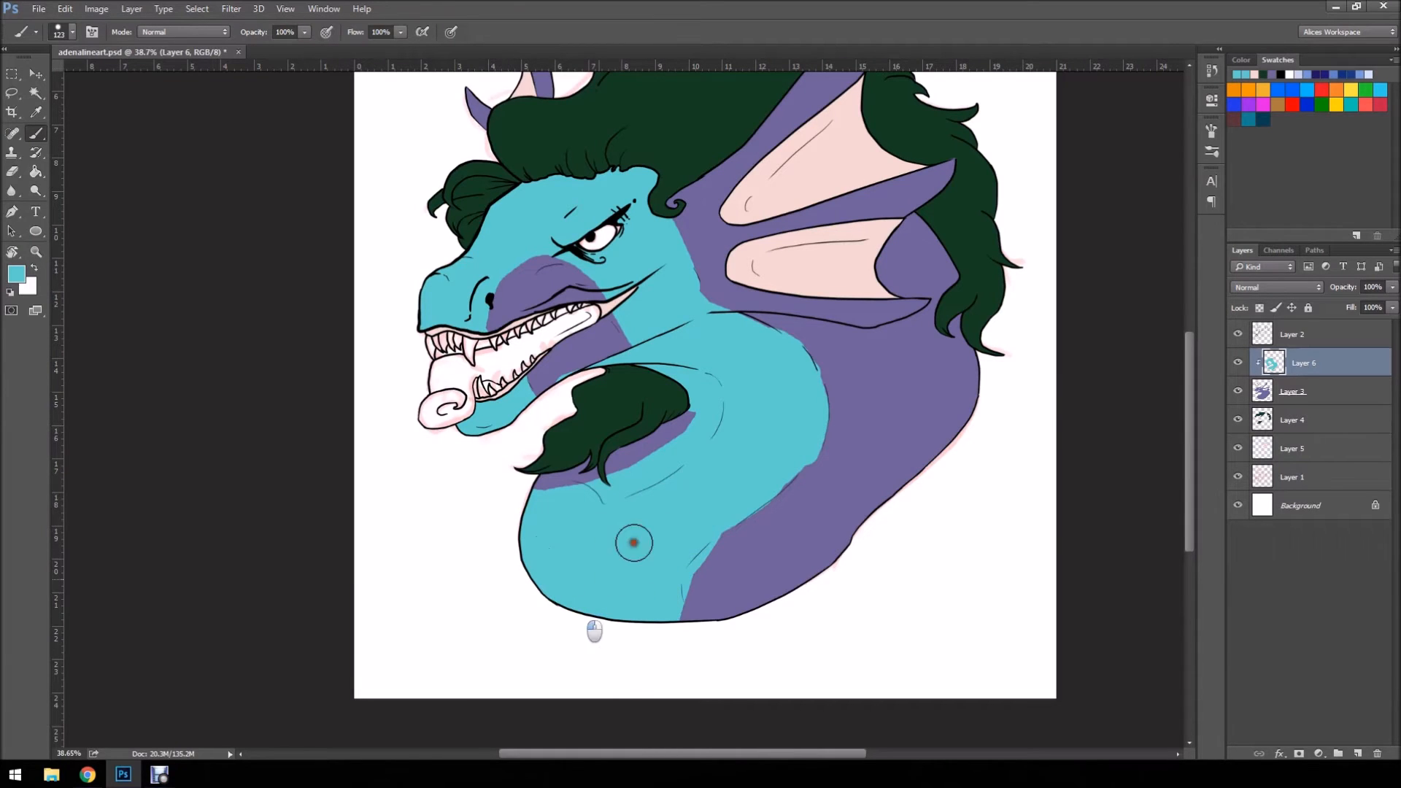
- Trim the turquoise at the lower chest's boundary with the purple back, using a 100 px eraser
key("e")
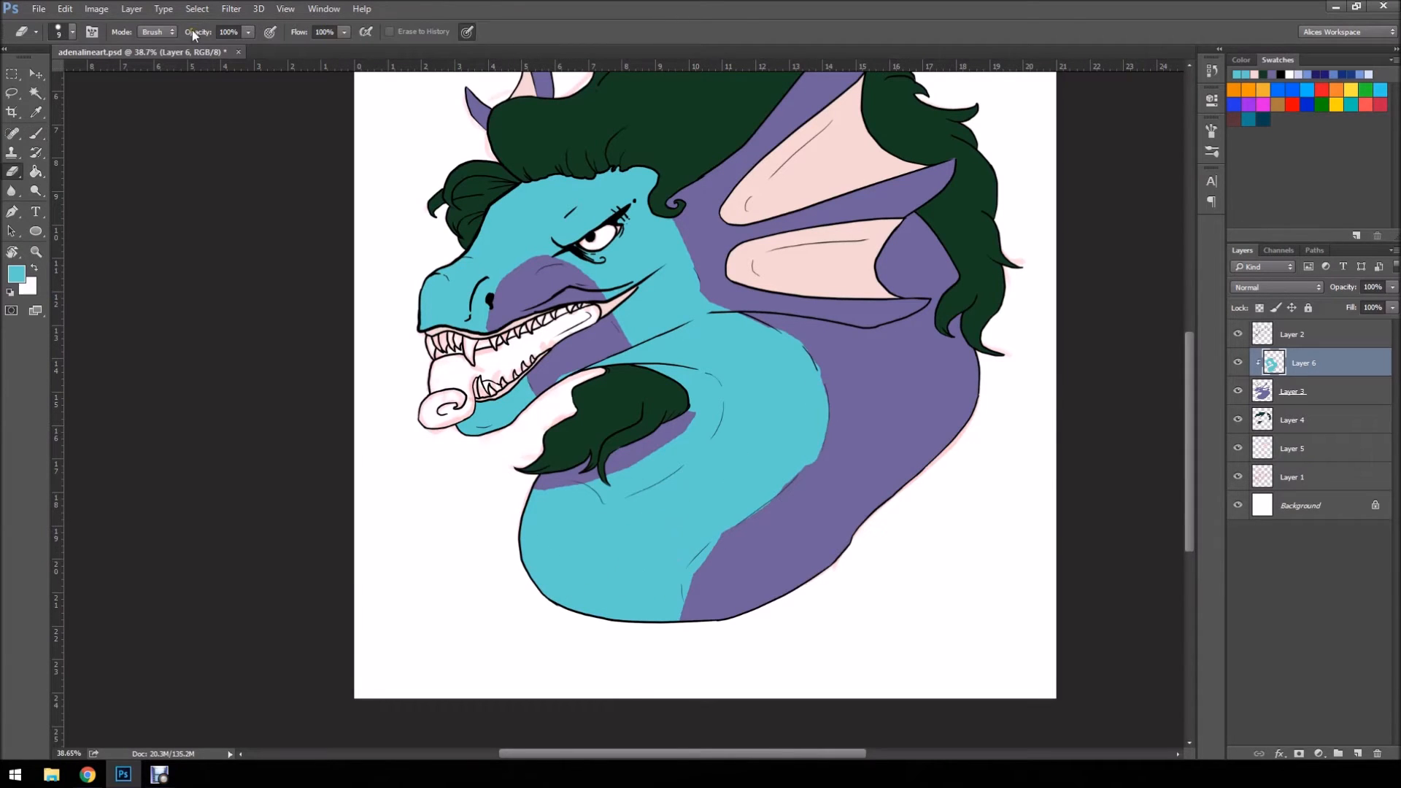
left_click(61, 32)
left_click_drag(105, 76, 127, 76)
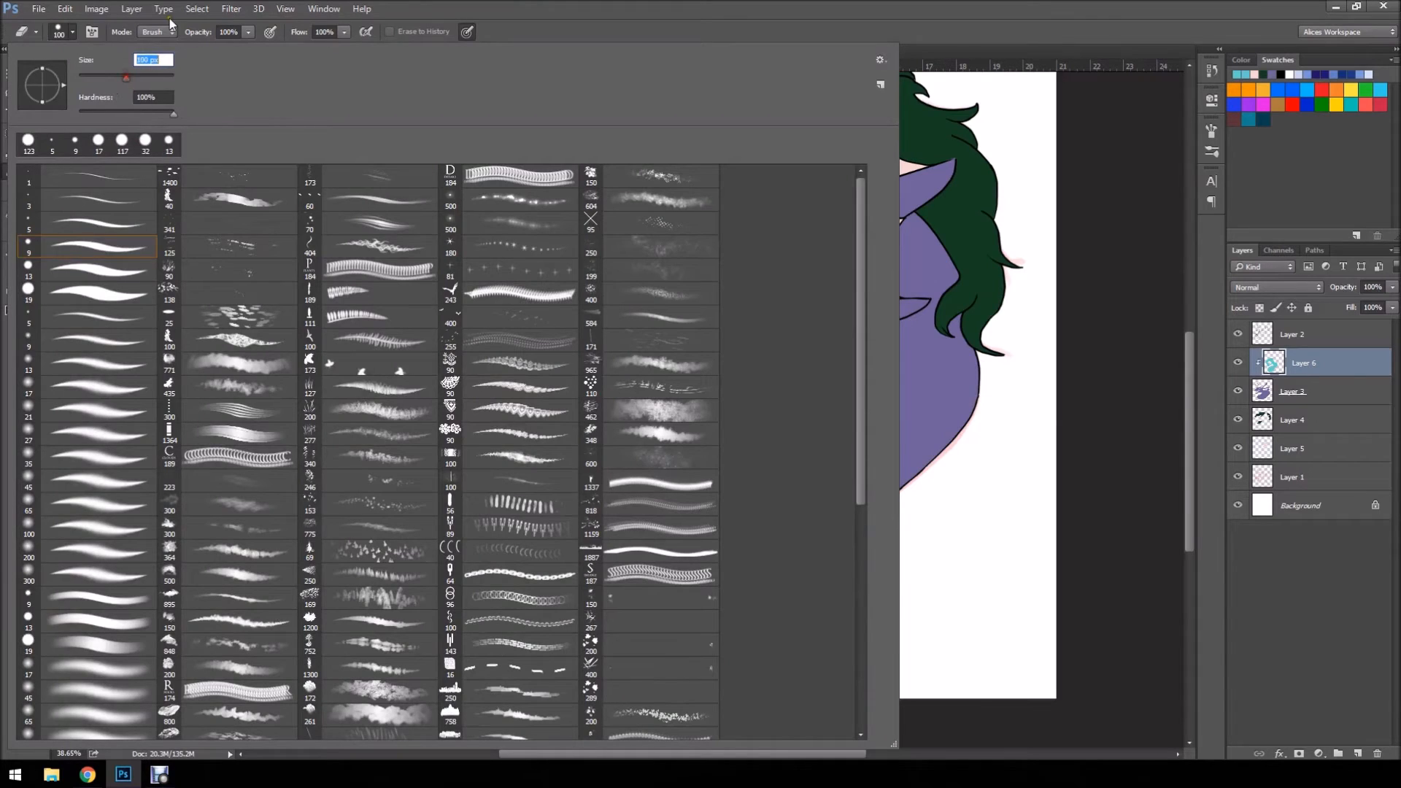
left_click(967, 516)
left_click_drag(702, 569, 699, 579)
left_click_drag(726, 555, 698, 603)
mouse_move(728, 556)
left_mouse_down()
mouse_move(701, 587)
mouse_move(728, 559)
mouse_move(704, 606)
mouse_move(696, 571)
mouse_move(689, 623)
mouse_move(708, 647)
mouse_move(728, 551)
left_mouse_up()
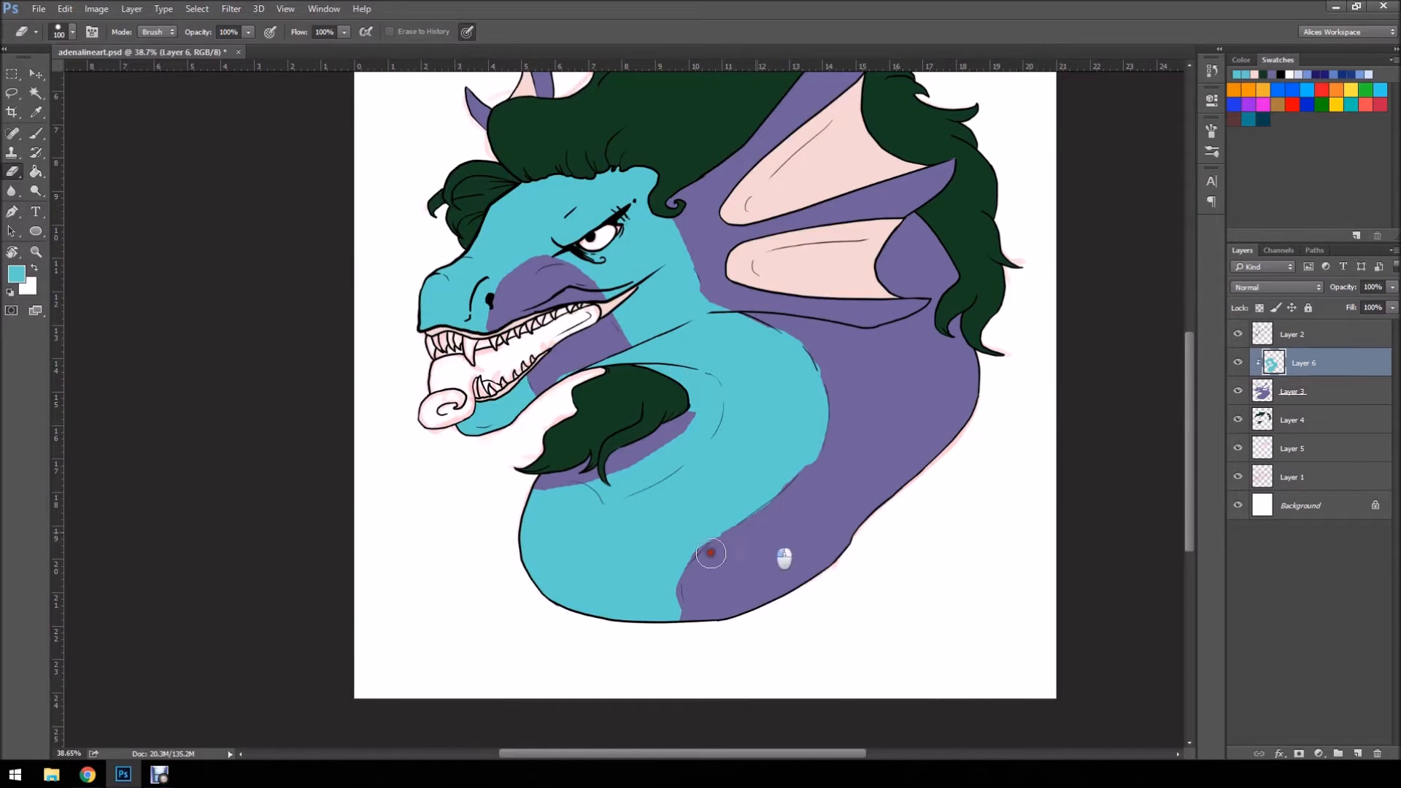
- Repaint and erase the turquoise boundary along the lower chest and back into a smooth curve
key("b")
left_click_drag(652, 590, 651, 608)
mouse_move(692, 530)
left_mouse_down()
mouse_move(664, 614)
mouse_move(672, 634)
left_mouse_up()
key("e")
mouse_move(707, 567)
left_mouse_down()
mouse_move(704, 614)
mouse_move(697, 586)
mouse_move(702, 609)
mouse_move(697, 589)
mouse_move(741, 547)
mouse_move(691, 575)
mouse_move(752, 529)
mouse_move(697, 570)
left_mouse_up()
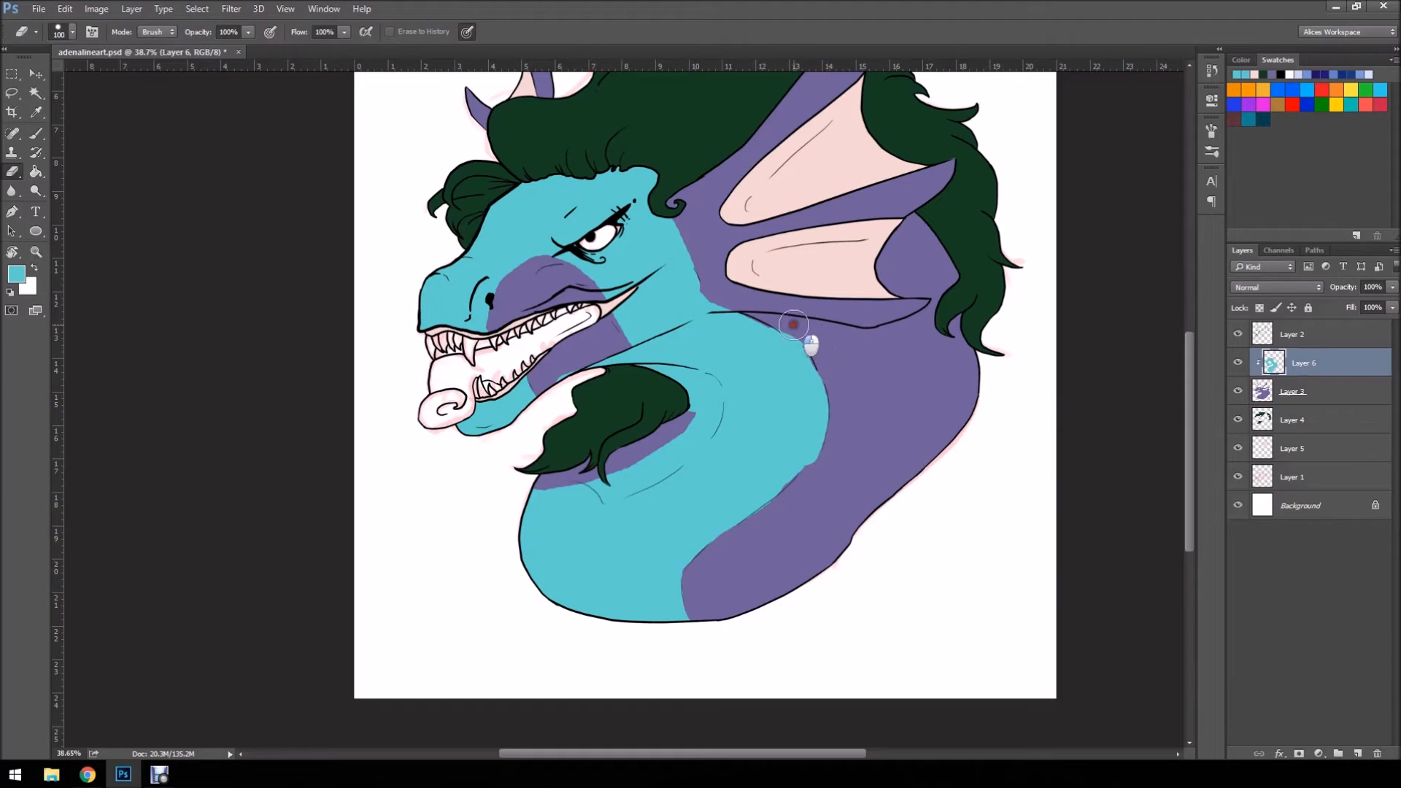
- Reshape the purple areas around the beard, mouth corner and muzzle by erasing and repainting turquoise
key("b")
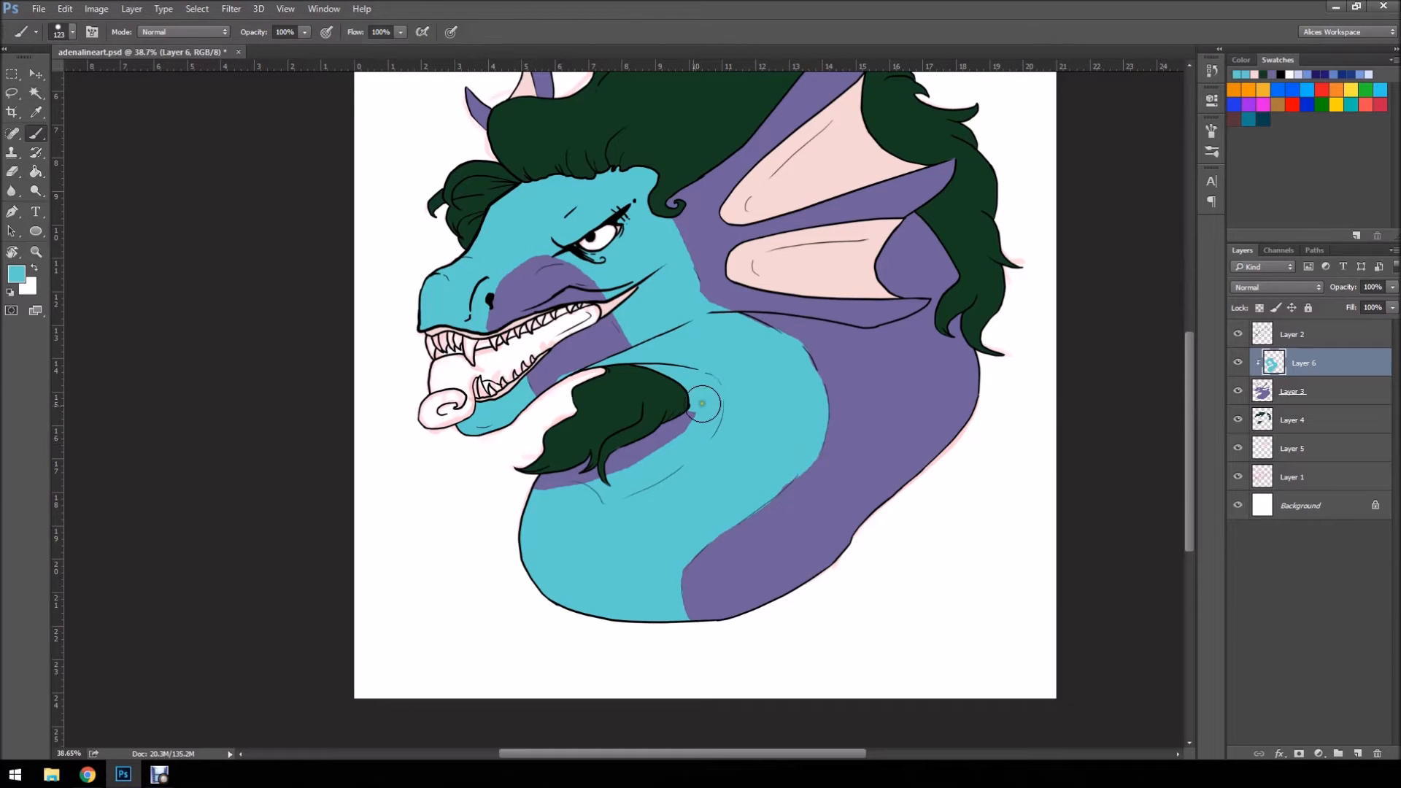
key("e")
mouse_move(677, 417)
left_mouse_down()
mouse_move(645, 380)
mouse_move(673, 385)
mouse_move(638, 389)
mouse_move(672, 385)
mouse_move(657, 376)
mouse_move(541, 352)
mouse_move(585, 389)
mouse_move(573, 356)
mouse_move(560, 374)
mouse_move(621, 332)
mouse_move(612, 320)
mouse_move(609, 337)
mouse_move(619, 315)
mouse_move(626, 335)
mouse_move(622, 305)
mouse_move(589, 291)
mouse_move(619, 299)
mouse_move(576, 276)
left_mouse_up()
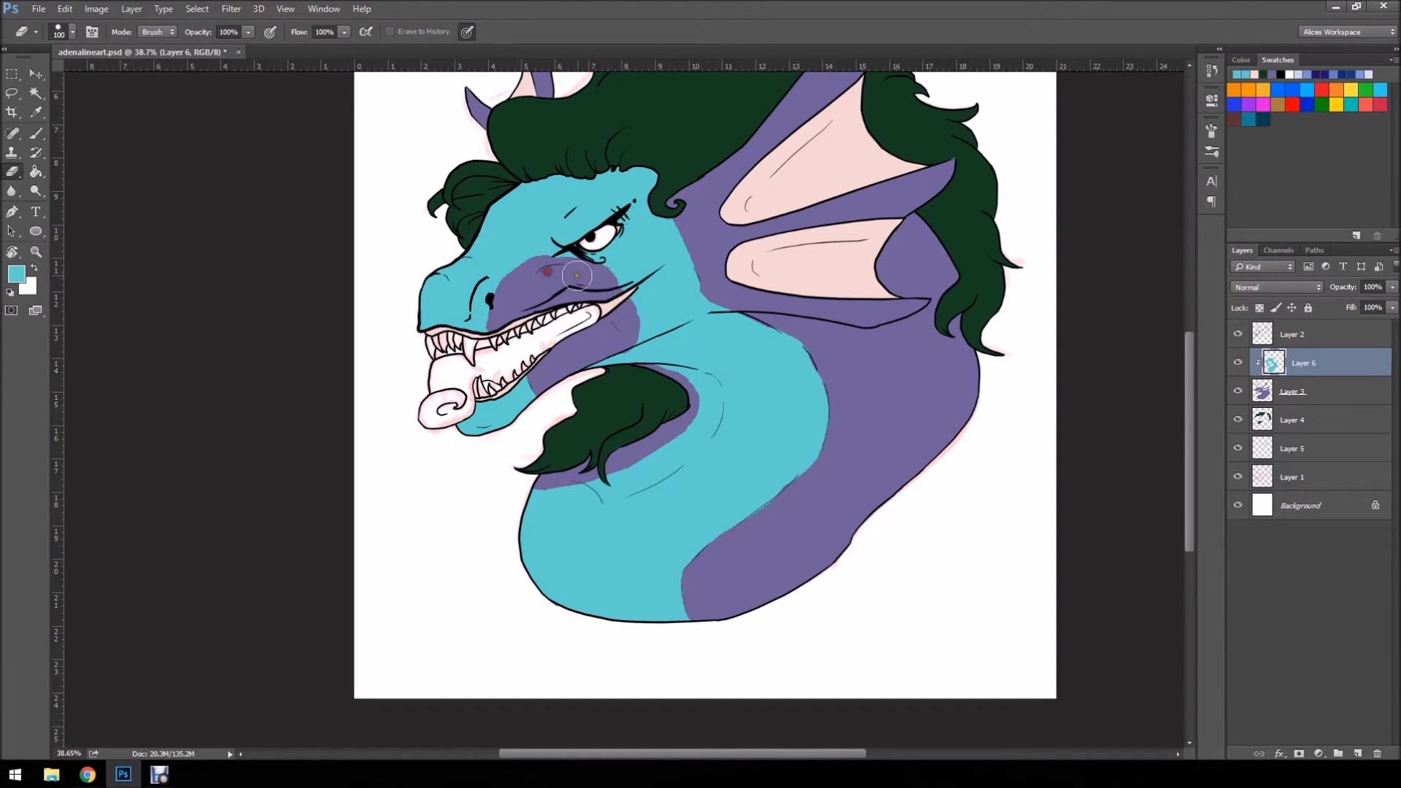
key("b")
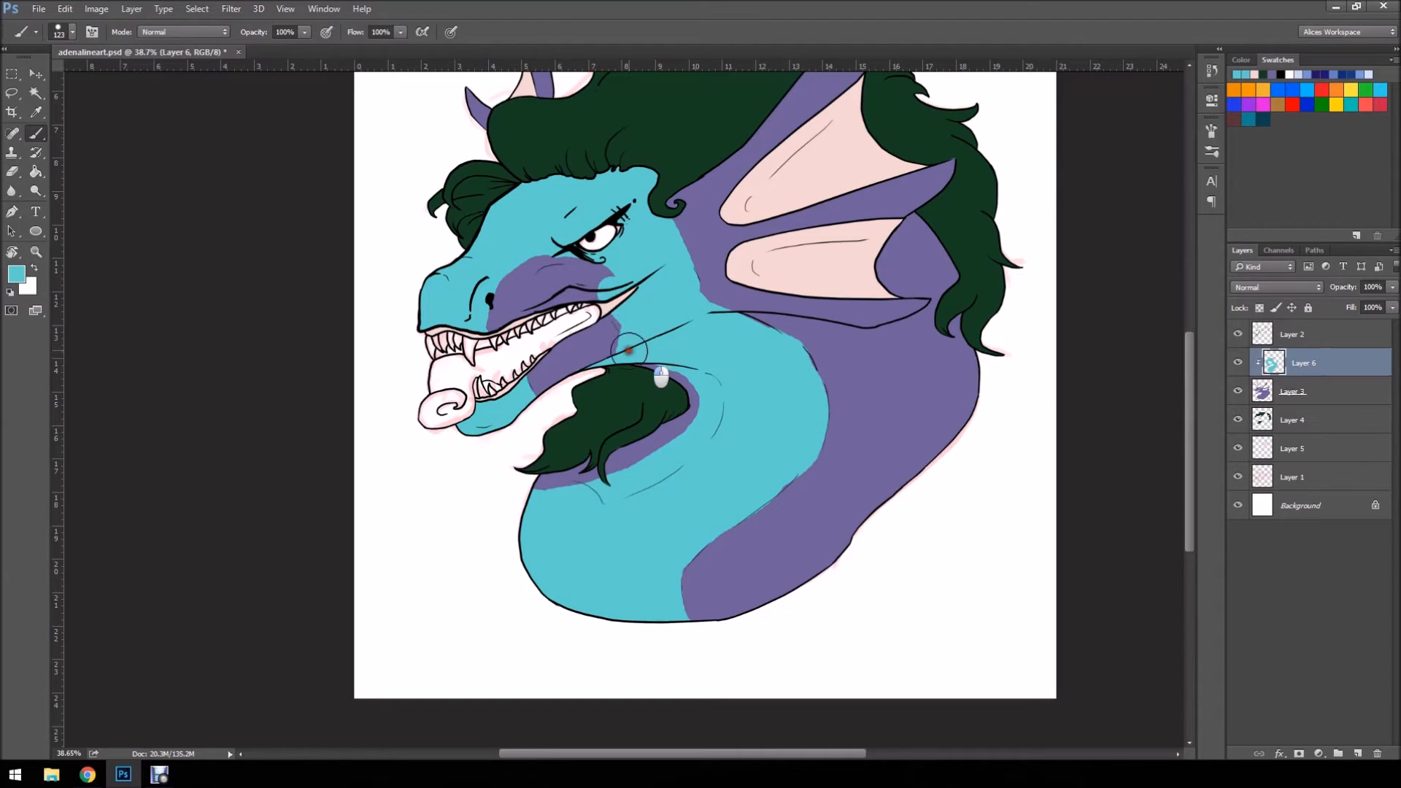
mouse_move(570, 273)
left_mouse_down()
mouse_move(503, 260)
mouse_move(595, 276)
mouse_move(590, 263)
mouse_move(631, 290)
mouse_move(564, 267)
mouse_move(540, 304)
mouse_move(511, 289)
mouse_move(552, 284)
mouse_move(527, 282)
mouse_move(570, 319)
mouse_move(551, 292)
left_mouse_up()
- Erase the turquoise edge behind the cheek beside the fins and around the beard, and ready the brush for touch-ups
key("e")
mouse_move(683, 243)
left_mouse_down()
mouse_move(713, 239)
mouse_move(696, 267)
mouse_move(730, 274)
mouse_move(726, 295)
mouse_move(700, 267)
left_mouse_up()
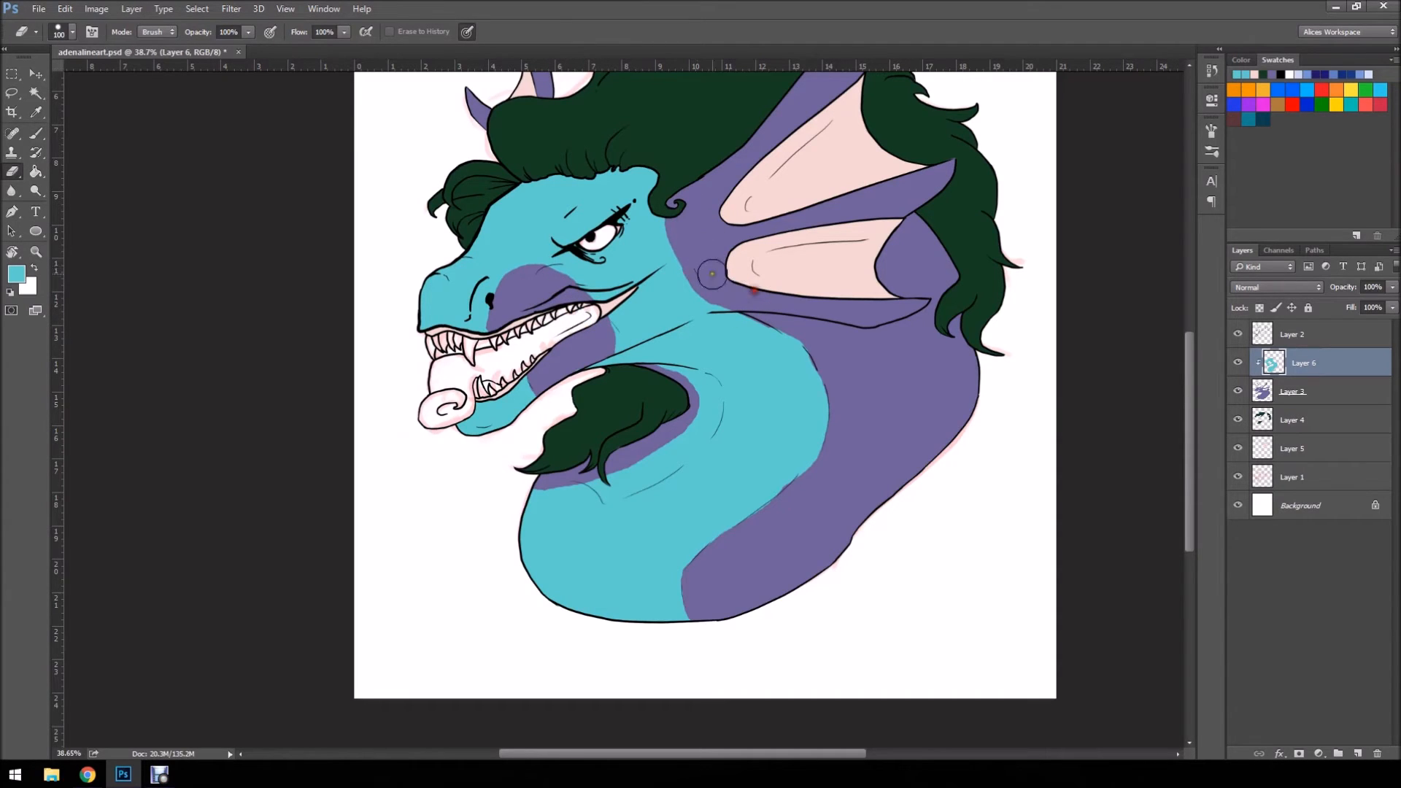
mouse_move(684, 398)
left_mouse_down()
mouse_move(666, 376)
mouse_move(673, 414)
mouse_move(680, 400)
mouse_move(663, 434)
mouse_move(679, 416)
mouse_move(607, 444)
left_mouse_up()
key("b")
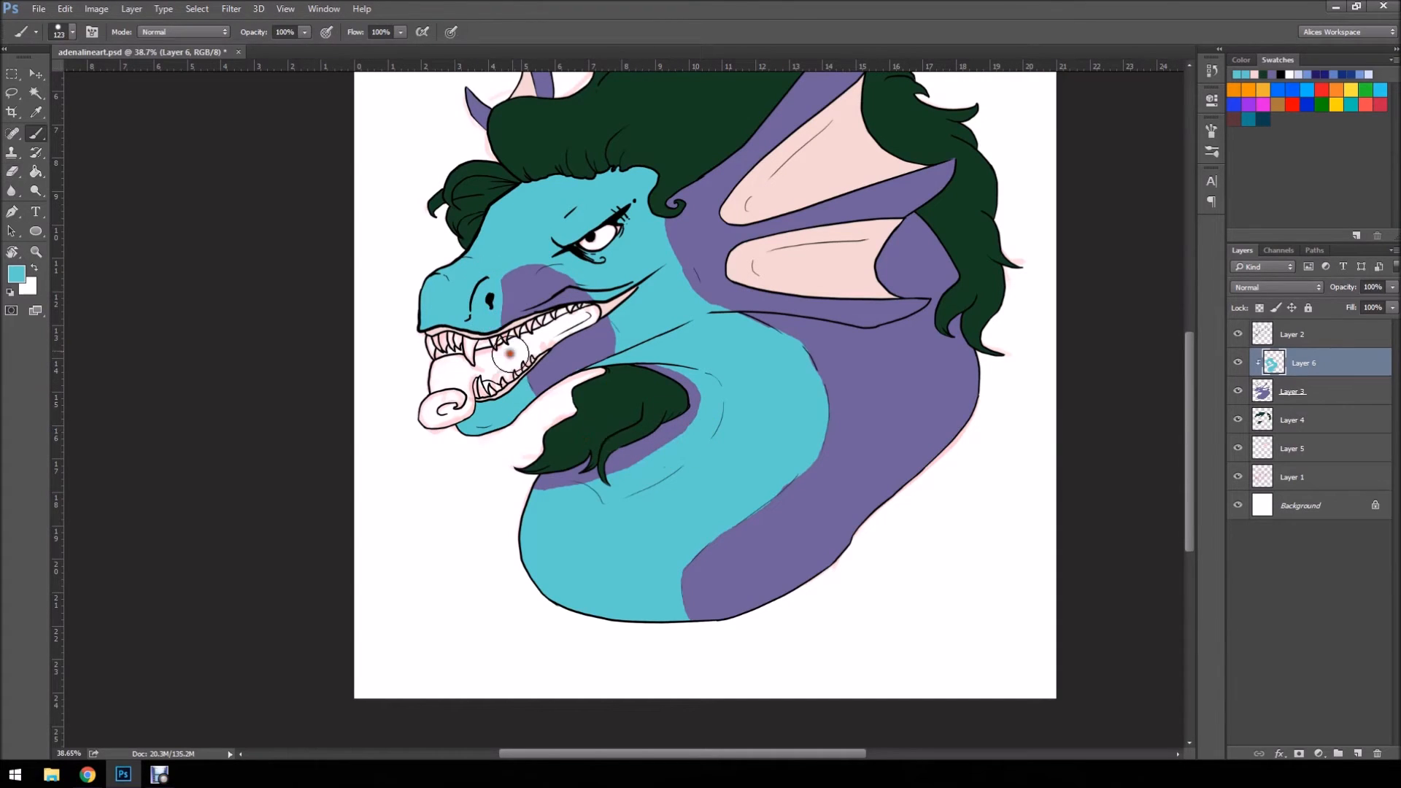
- Erase turquoise at the edge of the purple muzzle patch and along the lower chest's boundary
key("e")
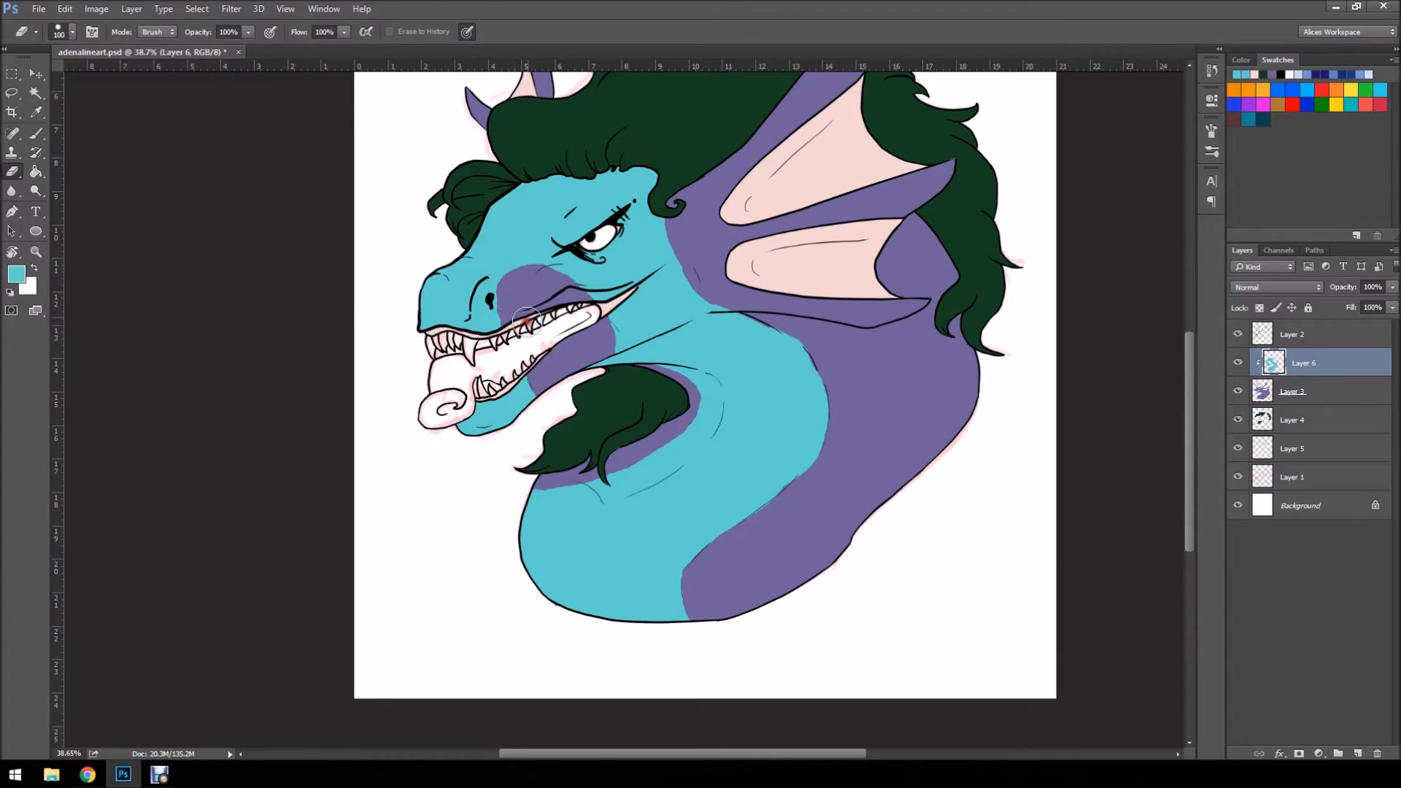
key("b")
key("e")
mouse_move(762, 525)
left_mouse_down()
mouse_move(793, 508)
mouse_move(763, 526)
mouse_move(789, 503)
mouse_move(758, 525)
left_mouse_up()
key("b")
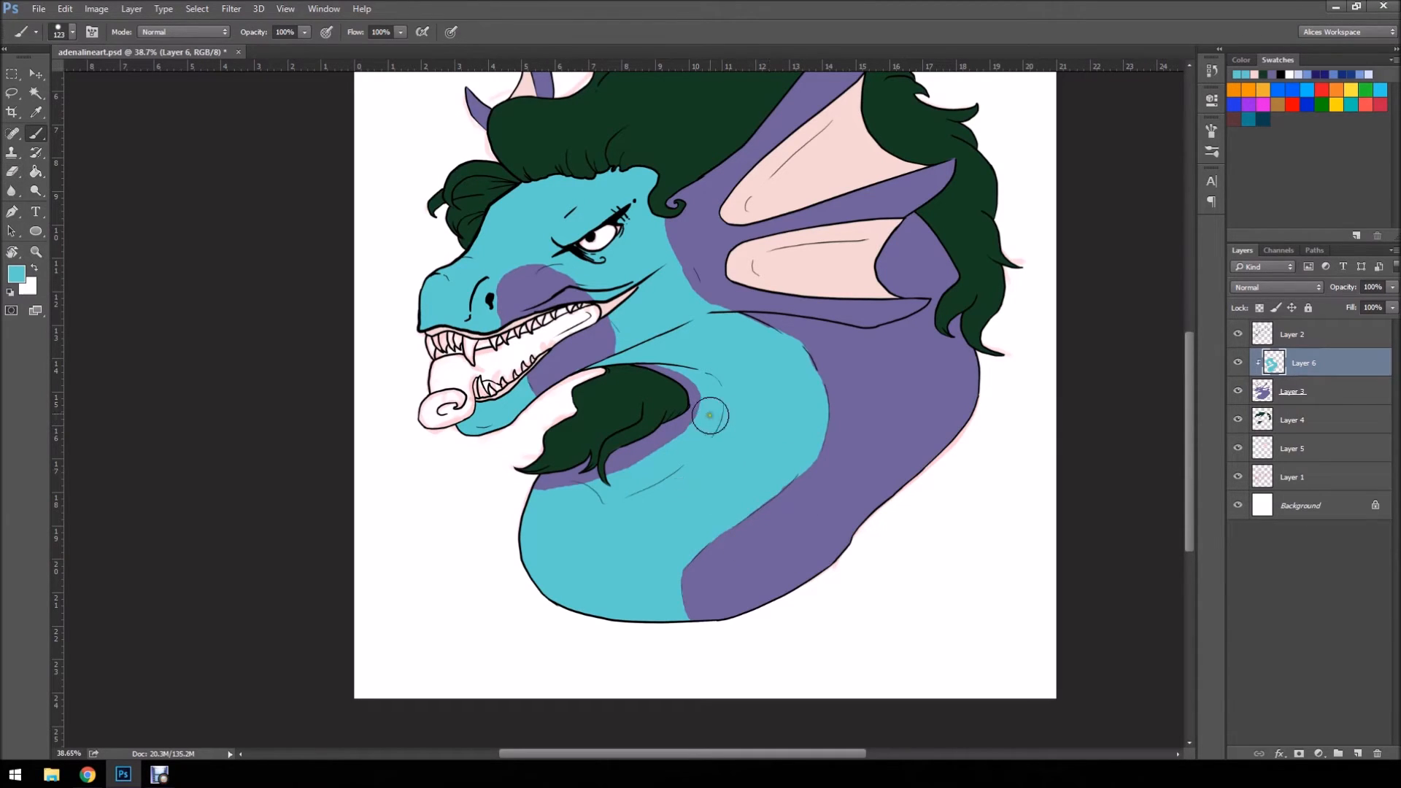
- Reshape the purple strip around the beard by repainting turquoise and erasing its edge, undoing the unwanted eraser strokes
mouse_move(704, 373)
left_mouse_down()
mouse_move(708, 440)
mouse_move(691, 452)
left_mouse_up()
key("e")
key("b")
mouse_move(509, 494)
left_mouse_down()
mouse_move(638, 490)
mouse_move(514, 504)
mouse_move(535, 508)
mouse_move(710, 396)
left_mouse_up()
key("e")
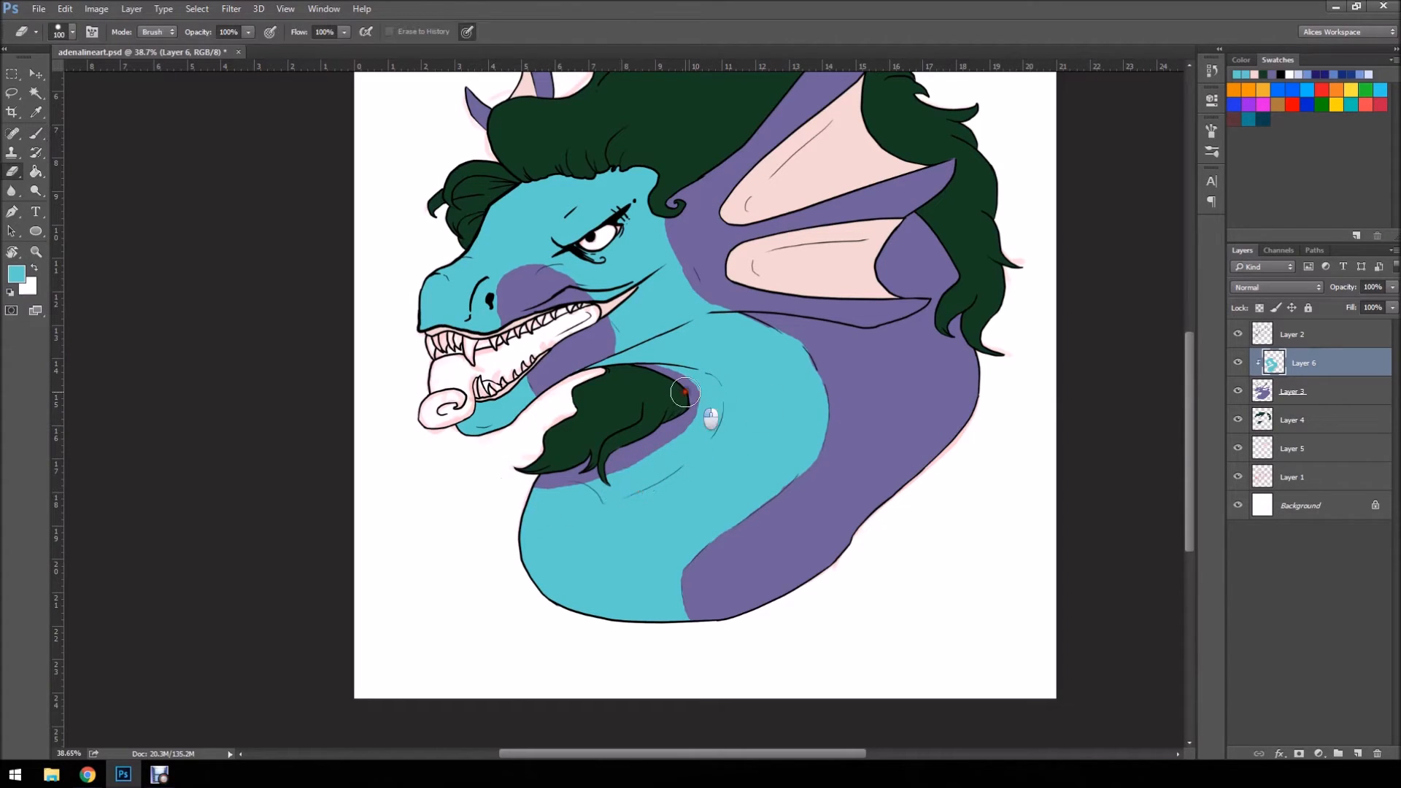
mouse_move(701, 406)
left_mouse_down()
mouse_move(707, 442)
mouse_move(679, 421)
left_mouse_up()
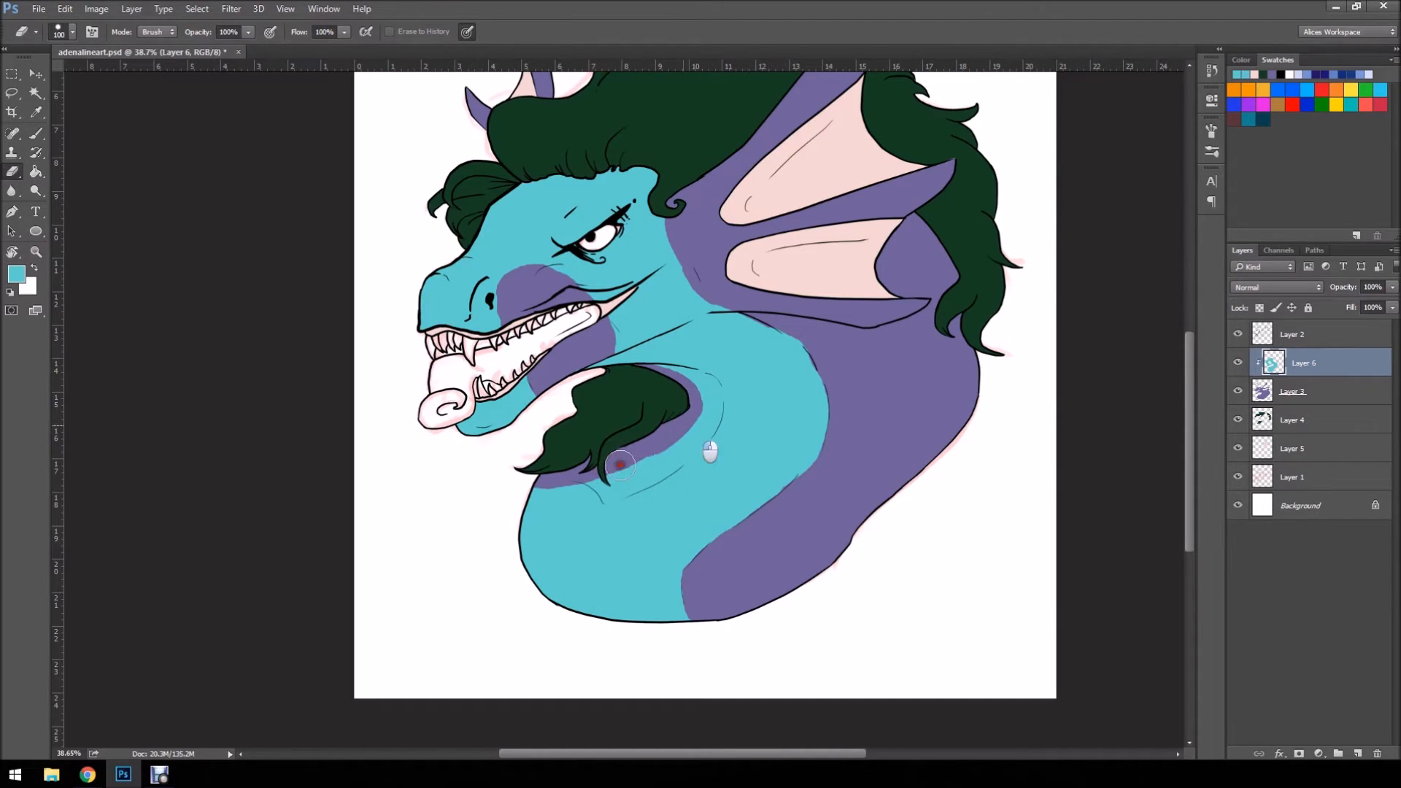
key("ctrl+z")
left_click_drag(680, 437, 589, 471)
key("ctrl+z")
- Smooth the turquoise boundary at the shoulder, lower chest and beneath the beard with brush and eraser touch-ups
key("b")
key("e")
key("b")
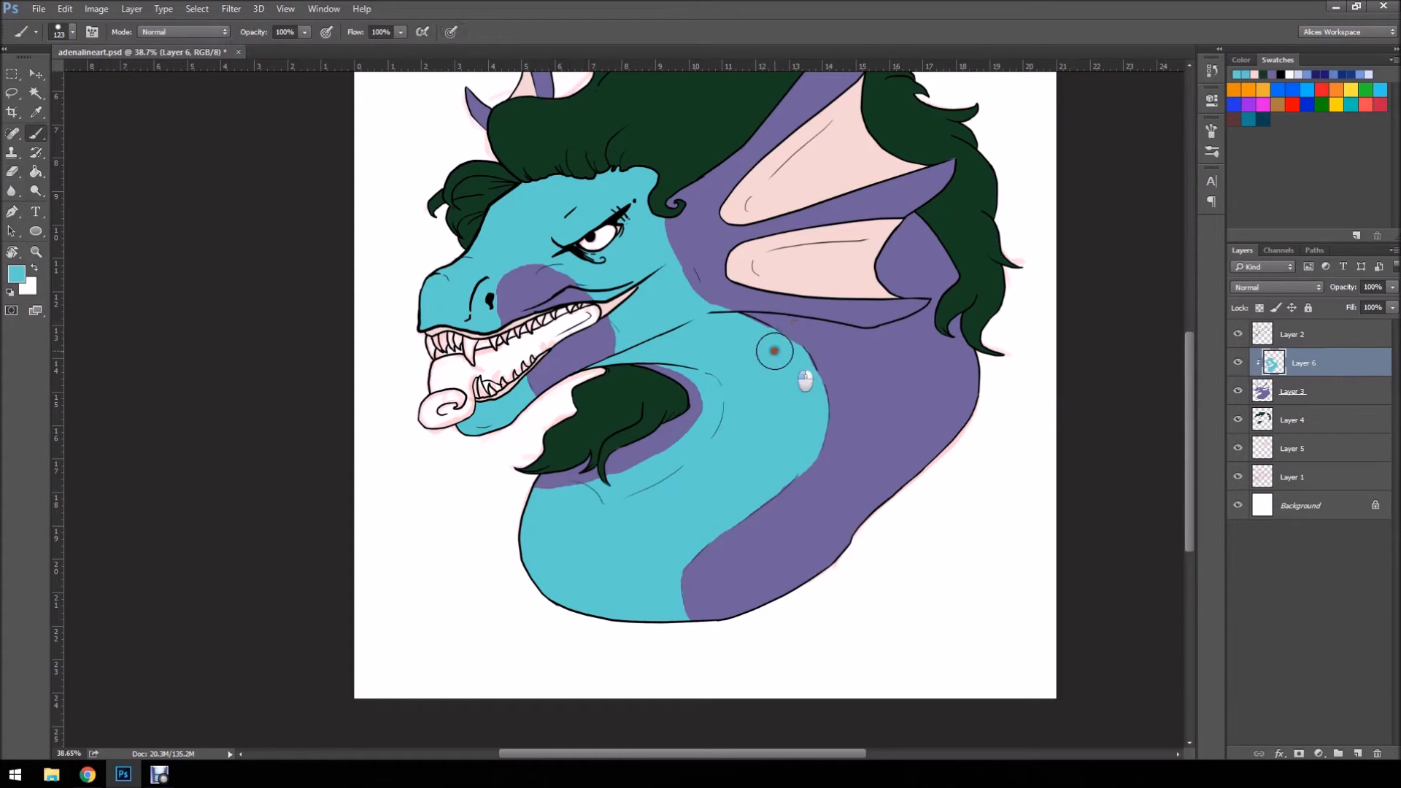
key("e")
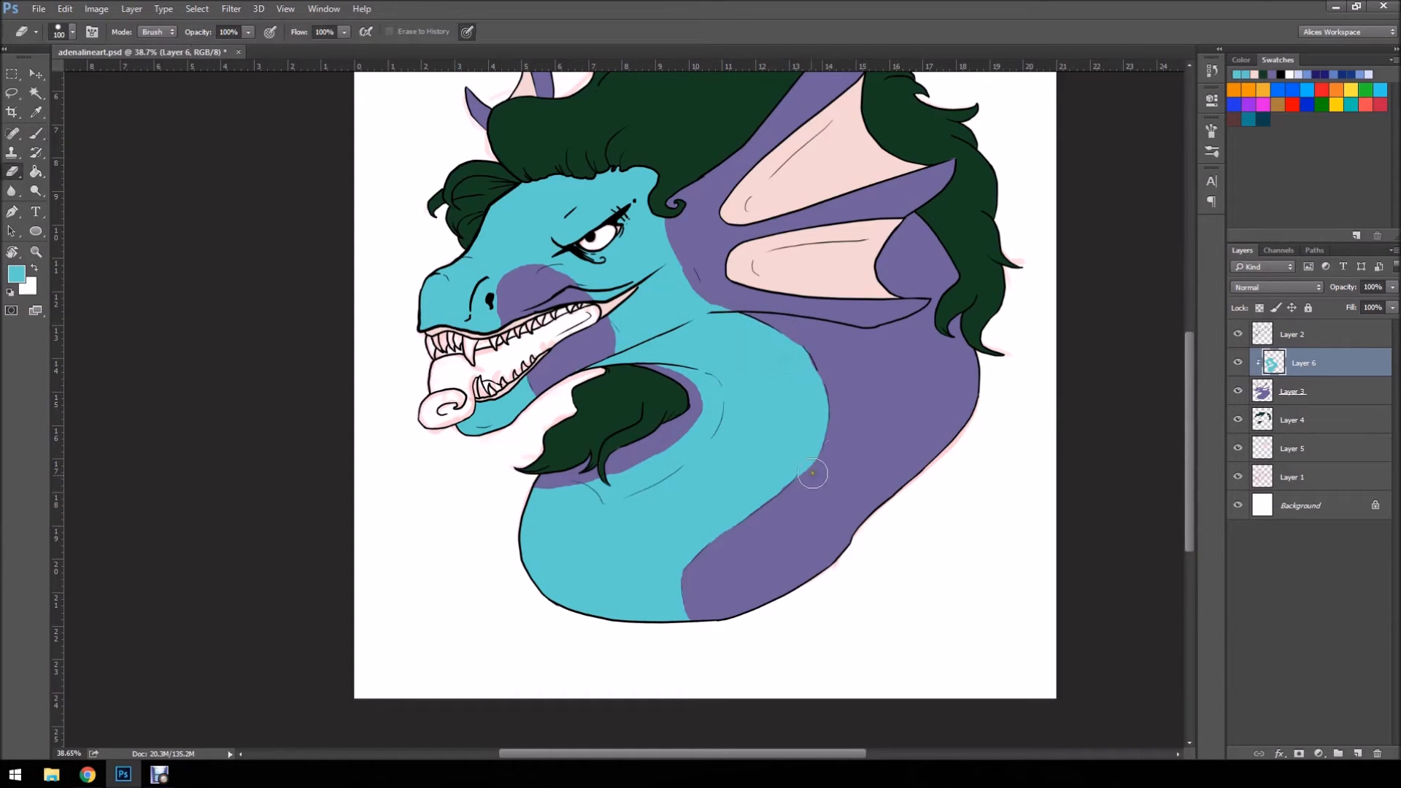
mouse_move(667, 548)
left_mouse_down()
mouse_move(660, 570)
mouse_move(660, 529)
mouse_move(654, 547)
left_mouse_up()
key("b")
mouse_move(595, 491)
left_mouse_down()
mouse_move(572, 504)
mouse_move(506, 495)
mouse_move(554, 490)
mouse_move(540, 473)
left_mouse_up()
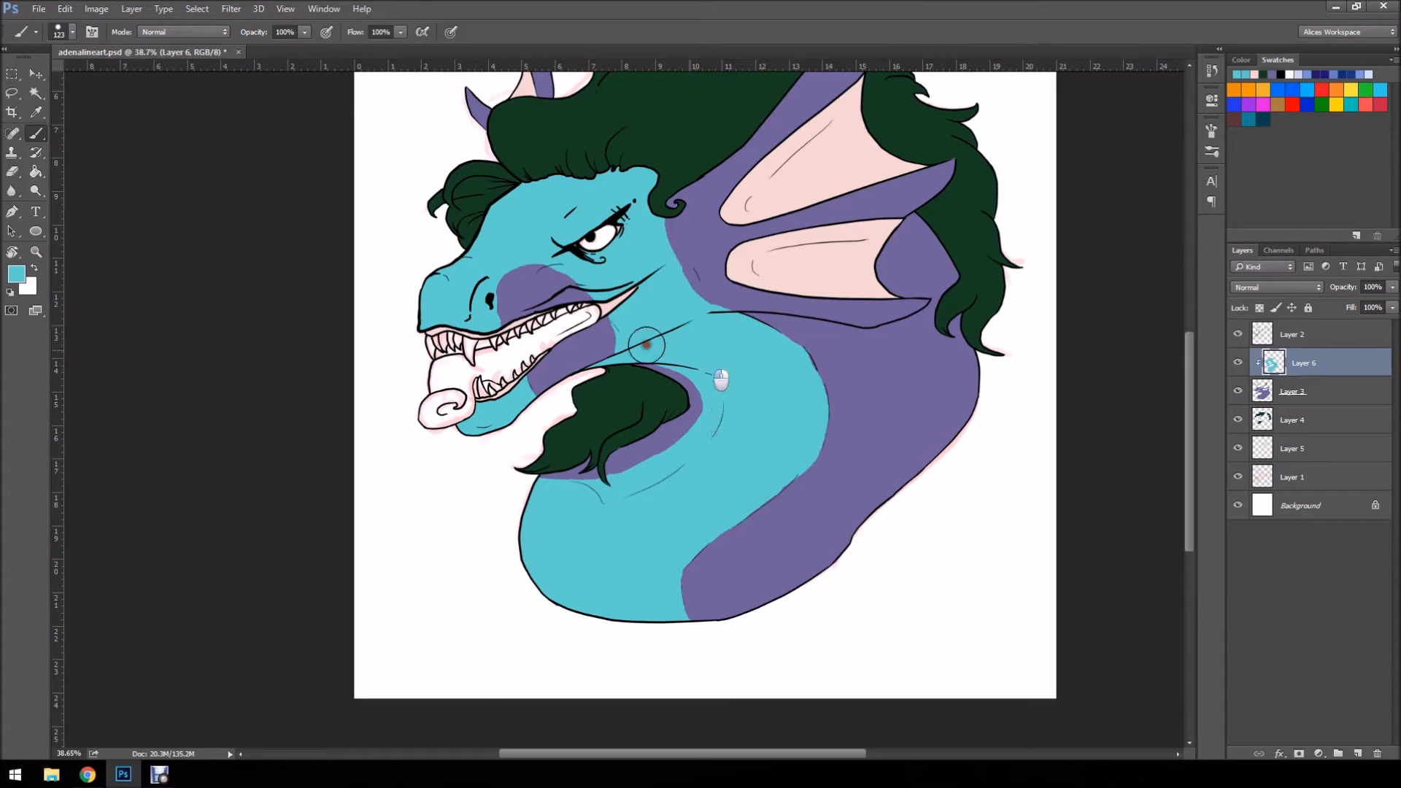
key("e")
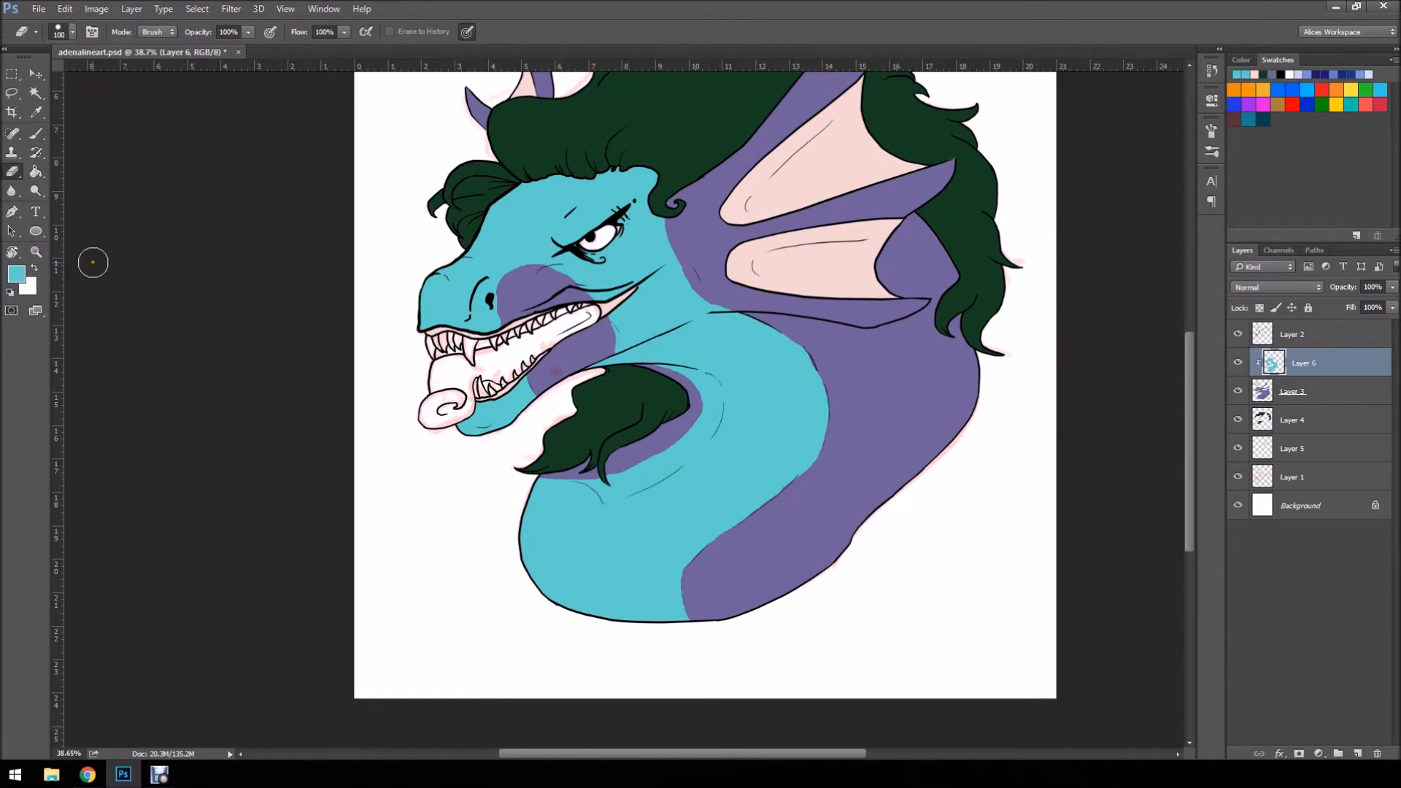
- Add a new empty layer directly above Layer 5, below the green hair layer
left_click(36, 252)
left_click_drag(481, 319, 323, 304)
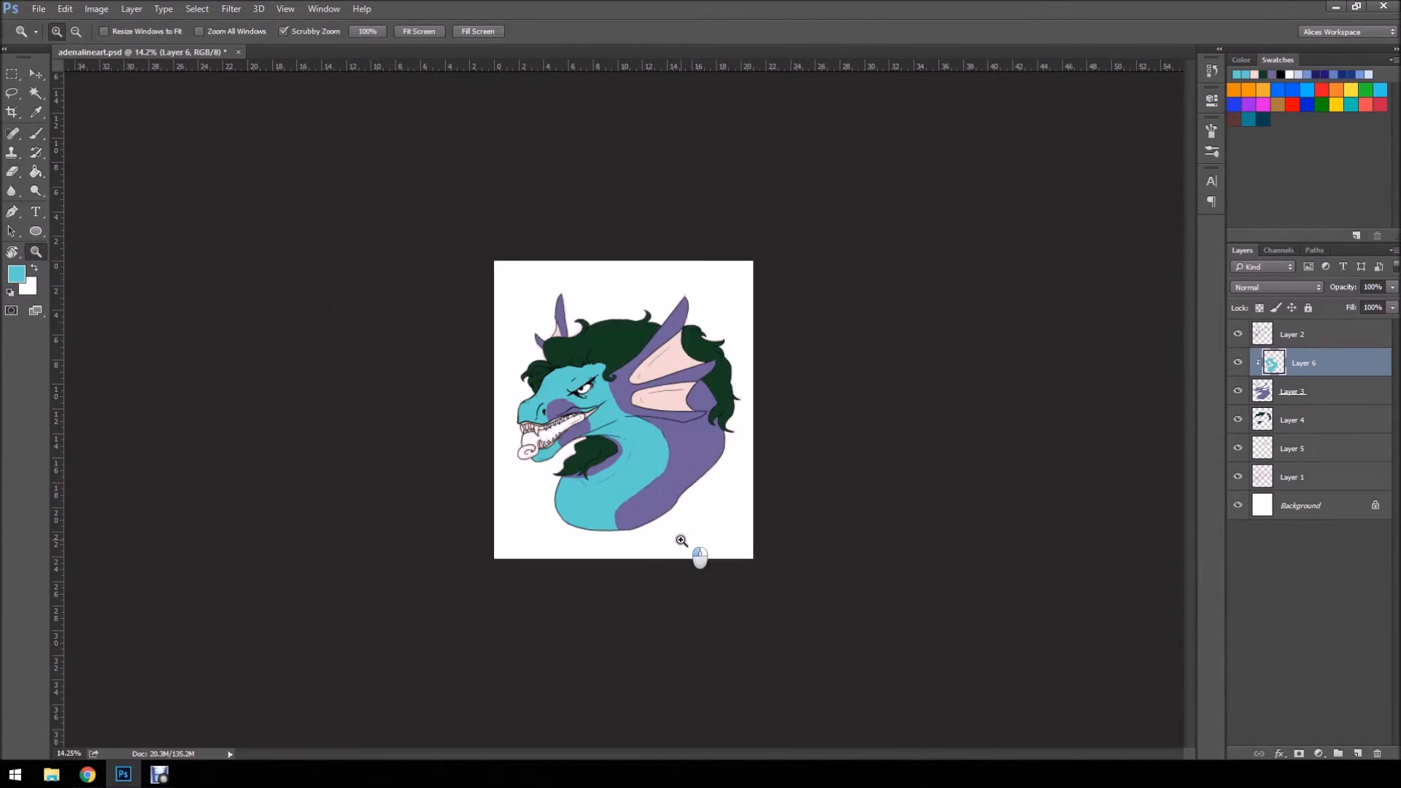
left_click_drag(694, 550, 760, 538)
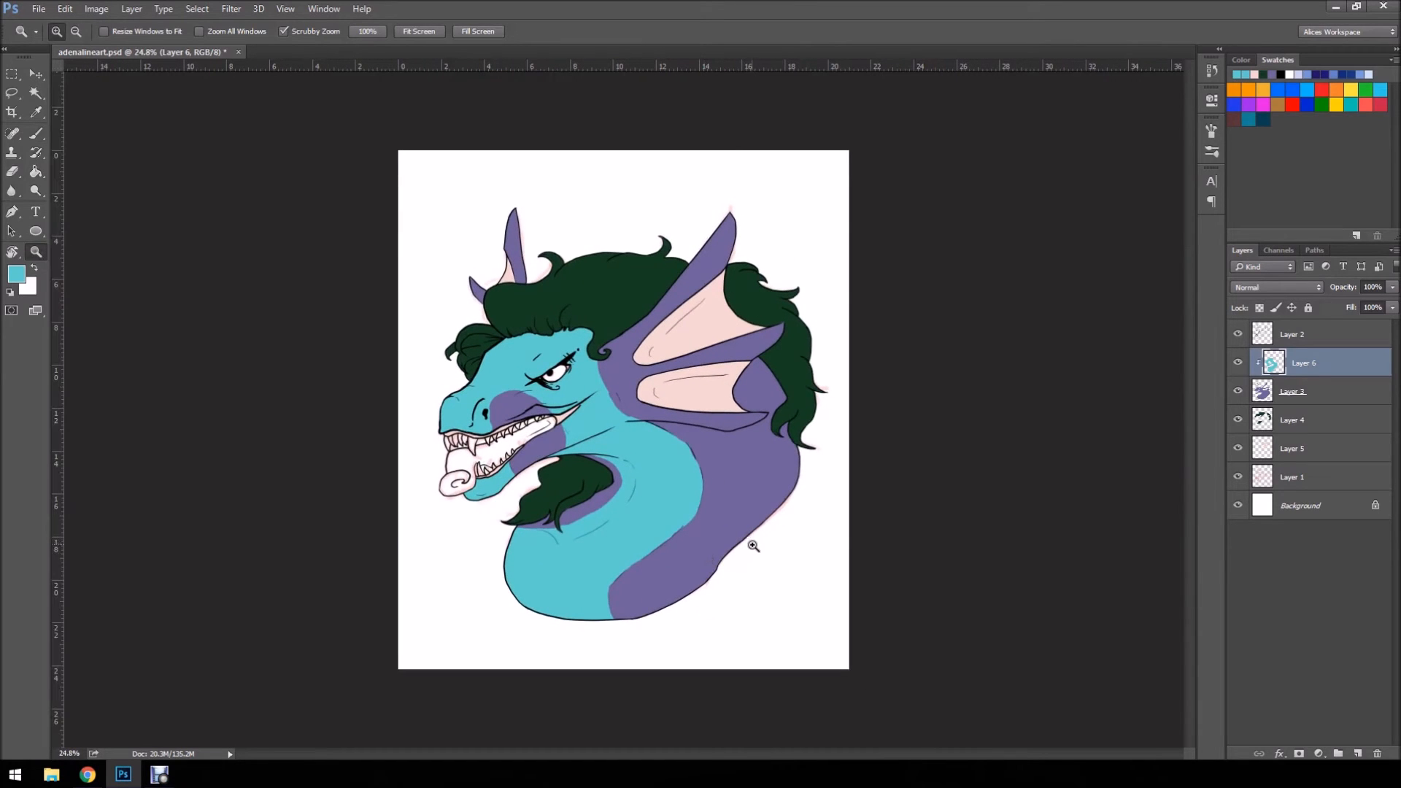
left_click_drag(610, 606, 685, 558)
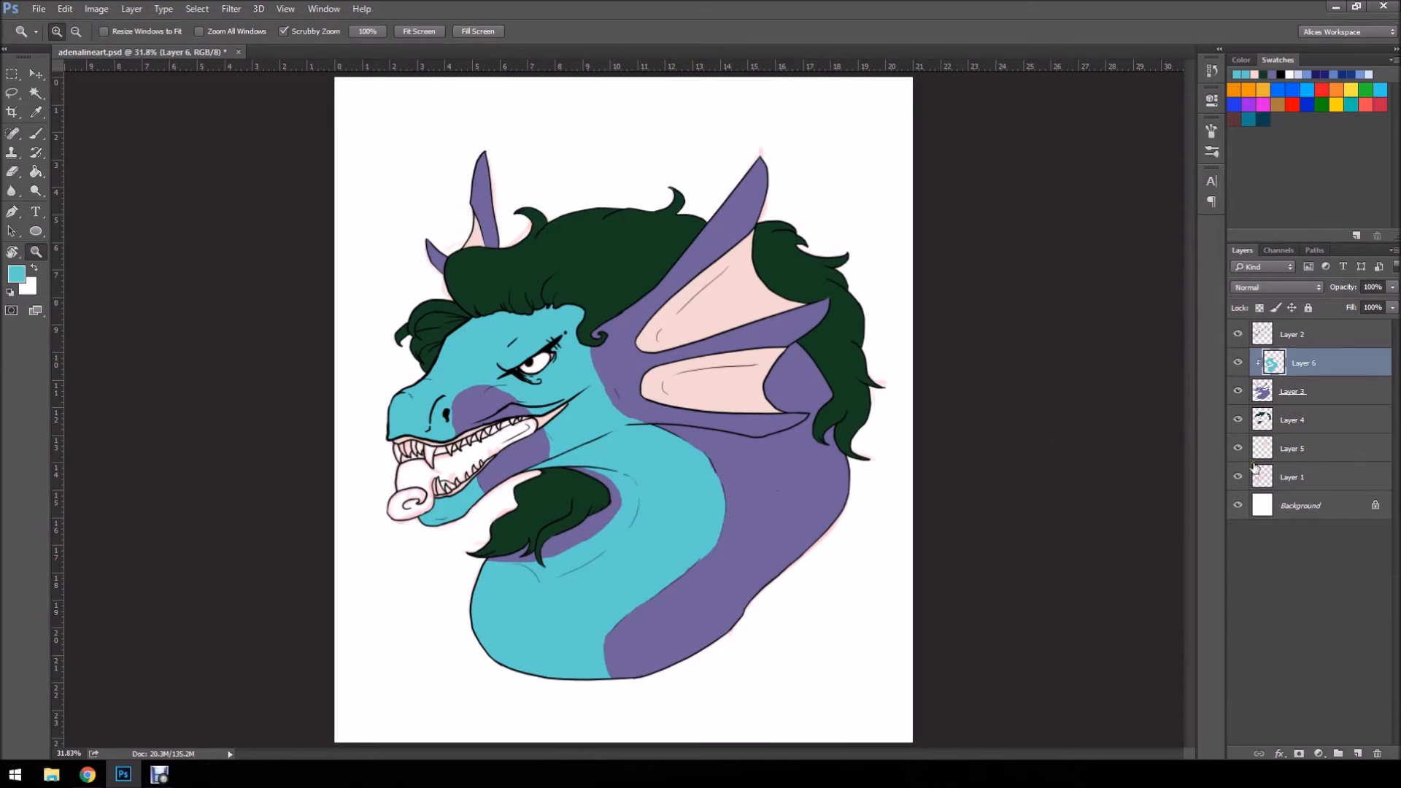
left_click(1343, 448)
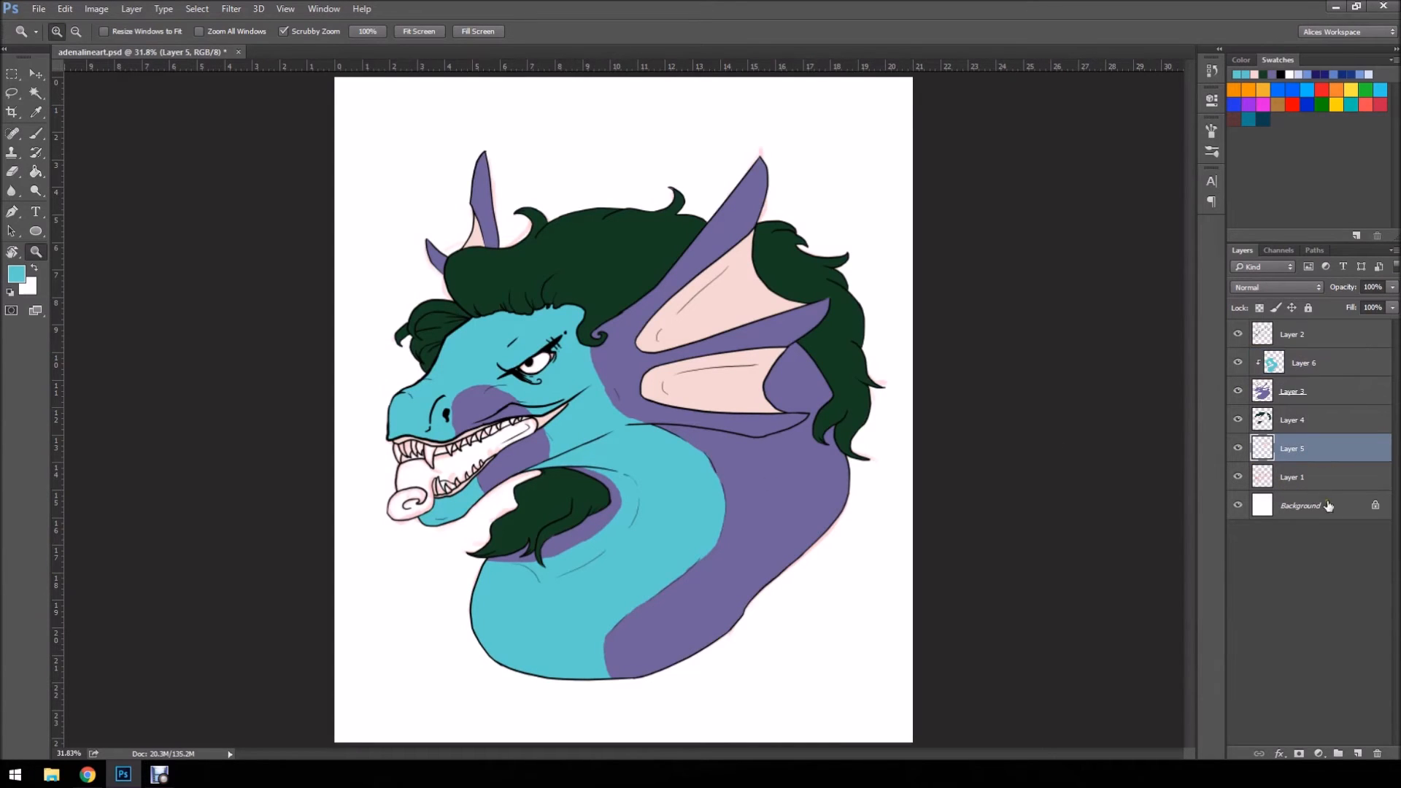
left_click(1358, 754)
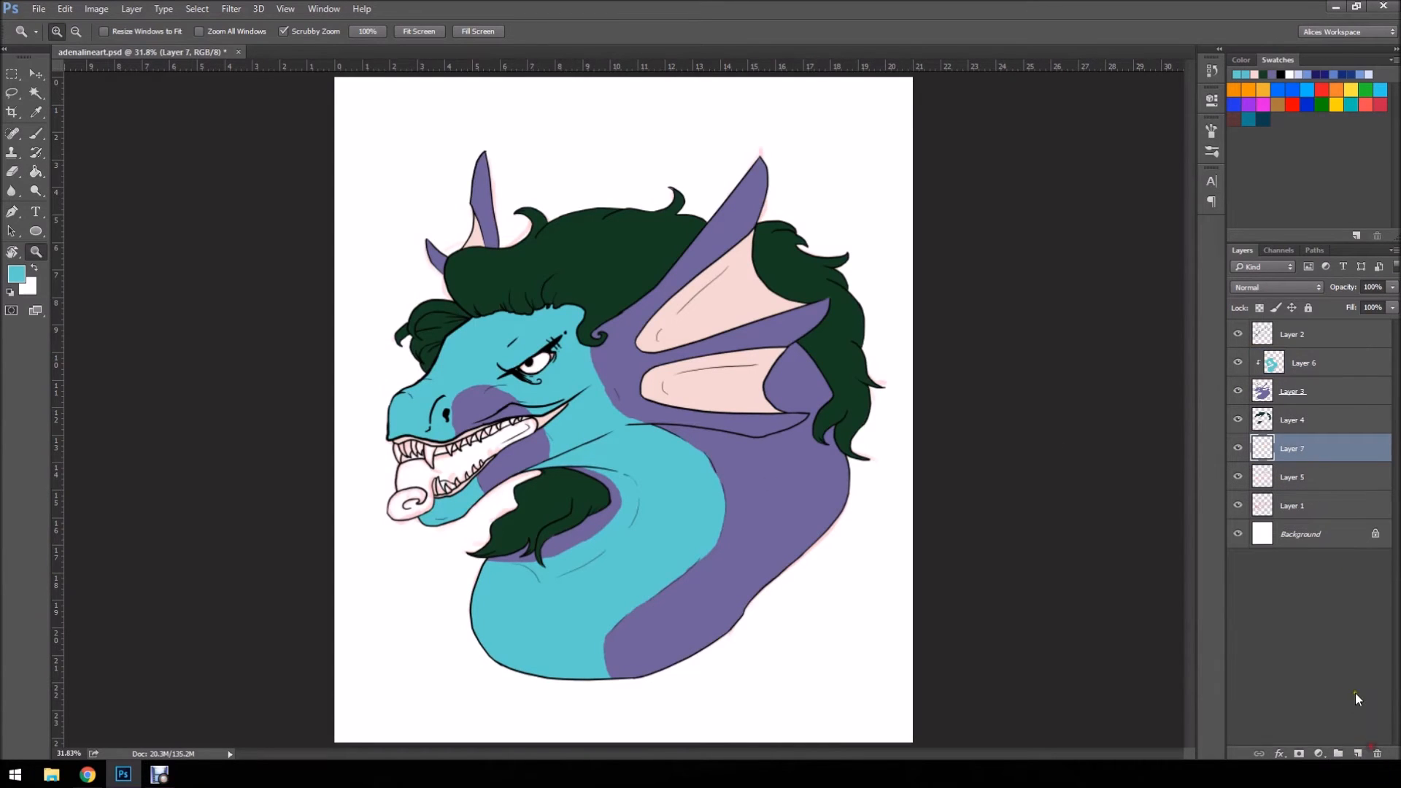
- Select the white of the eye with the Magic Wand on the Layer 2 line art and expand the selection
left_click(1301, 330)
left_click(35, 94)
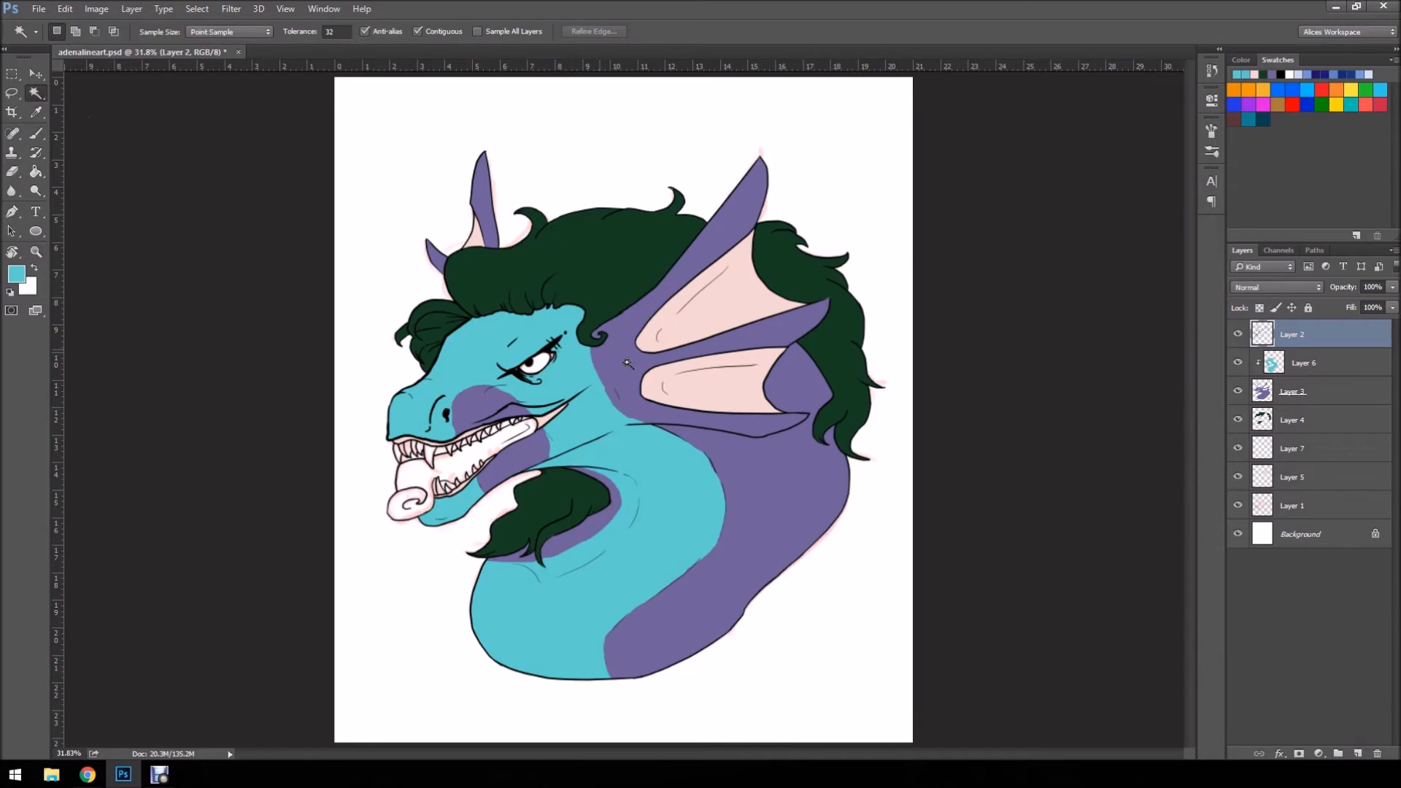
left_click(543, 363)
left_click(197, 9)
mouse_move(218, 195)
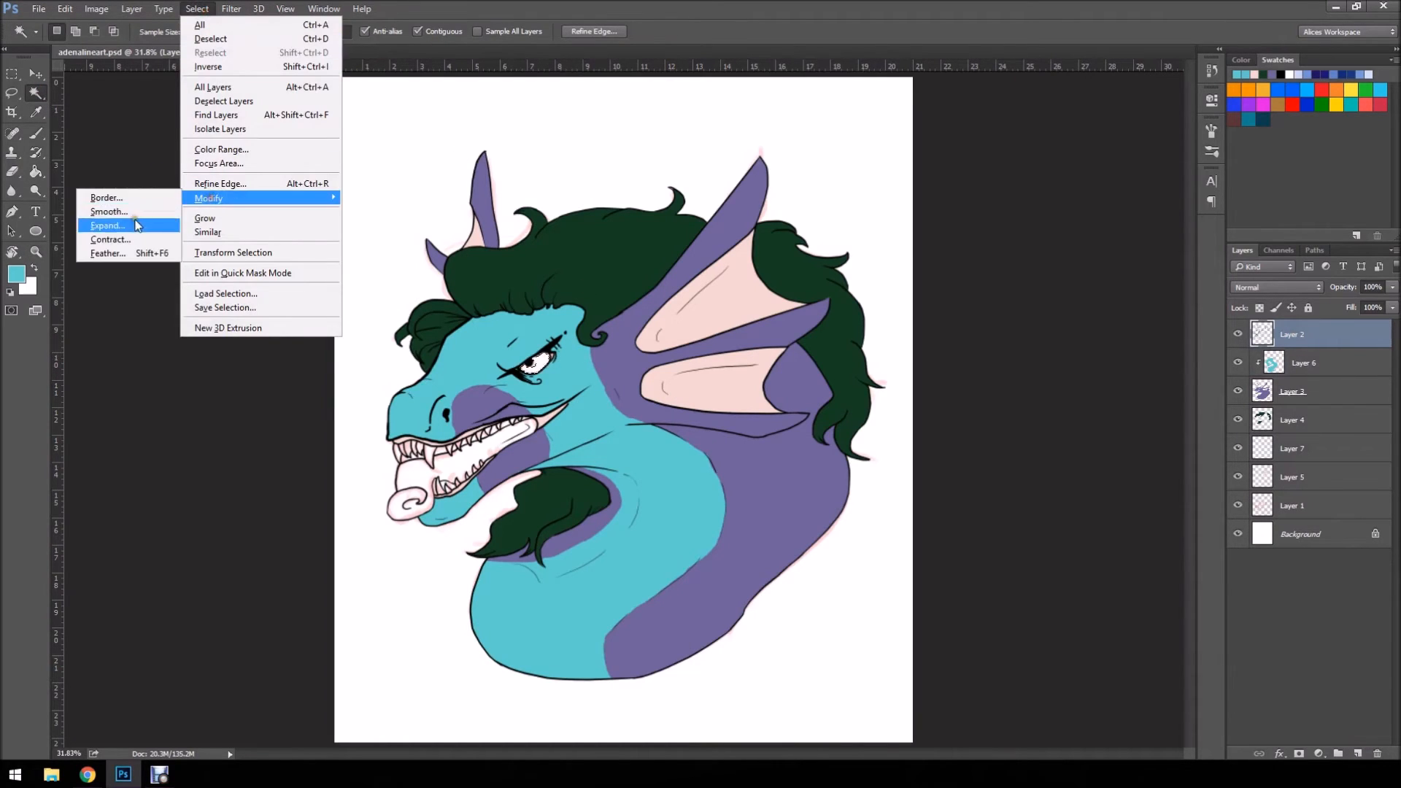
left_click(134, 224)
left_click(776, 261)
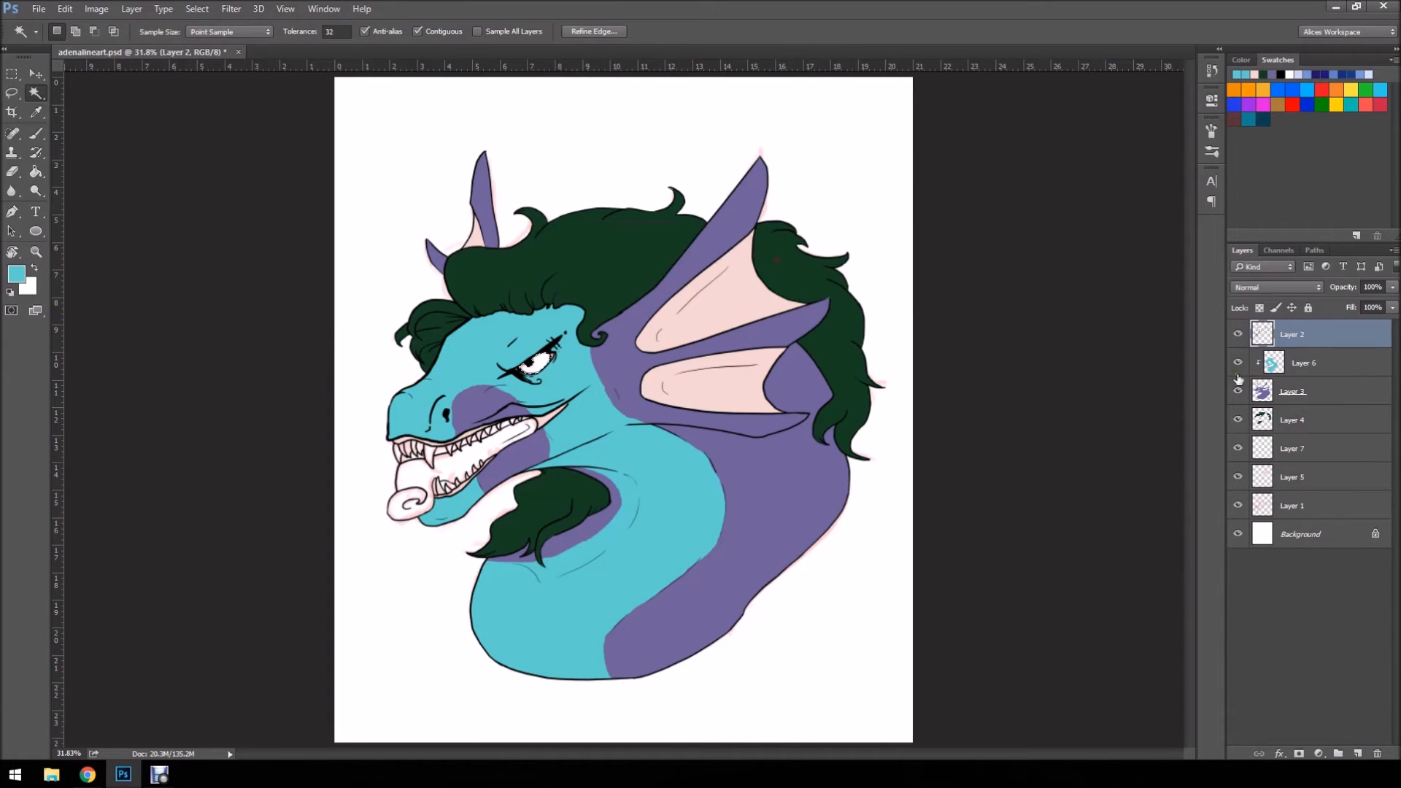
- Fill the eye selection with orange-yellow on Layer 7, and deselect
left_click(1331, 455)
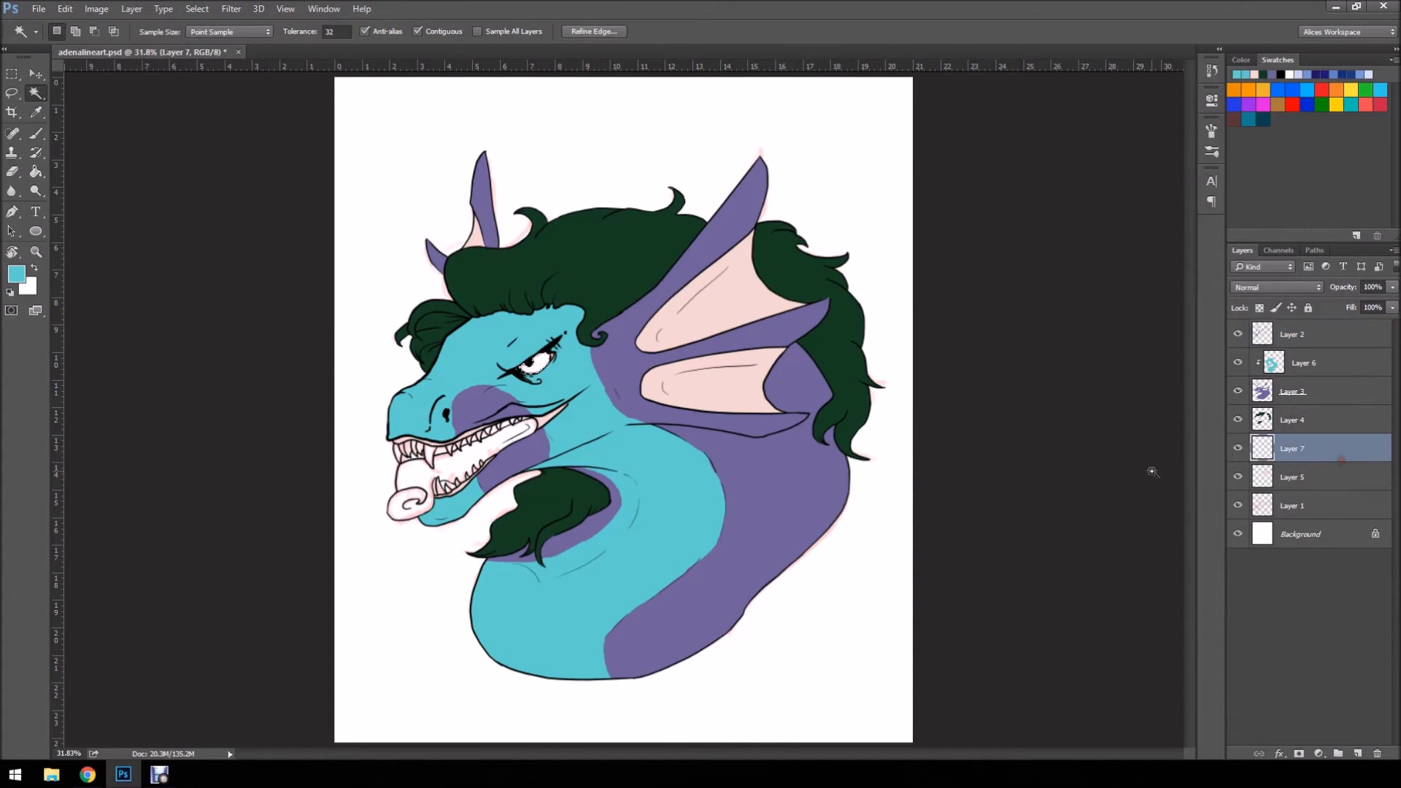
left_click(34, 170)
left_click(1261, 90)
key("l")
left_click(93, 135)
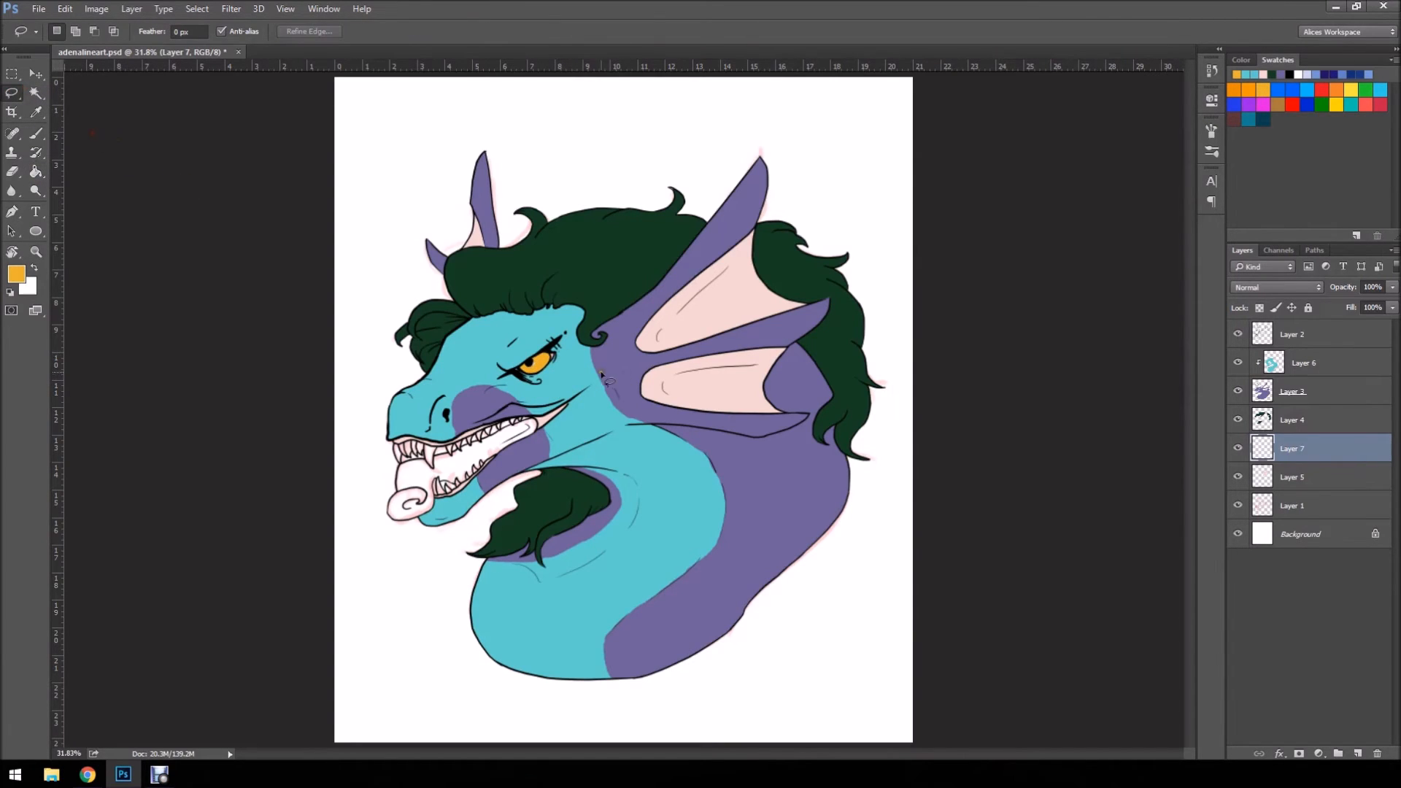
- Paint the unfilled gaps beside the pupil and within the eye orange-yellow, using a 10 px brush
left_click_drag(50, 253, 43, 255)
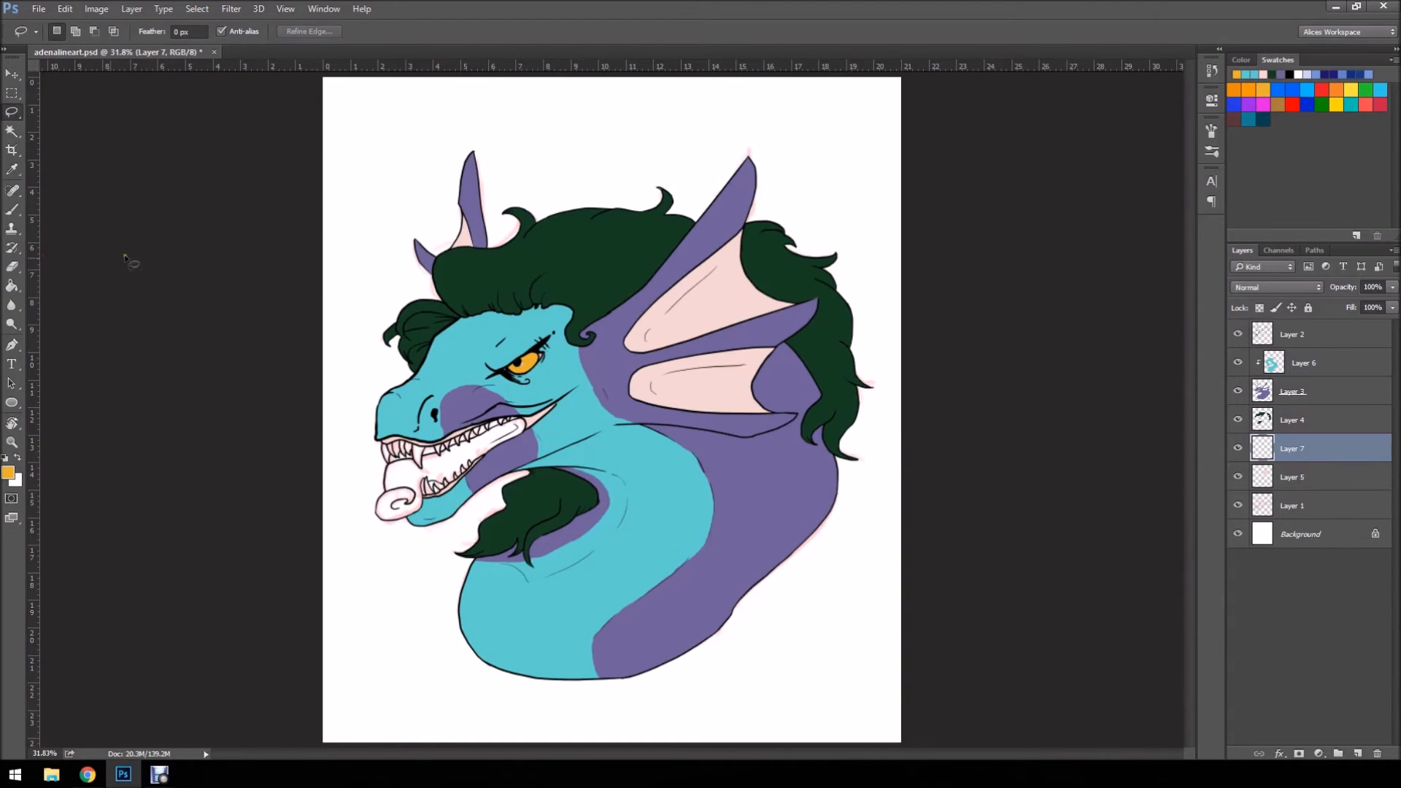
left_click(12, 442)
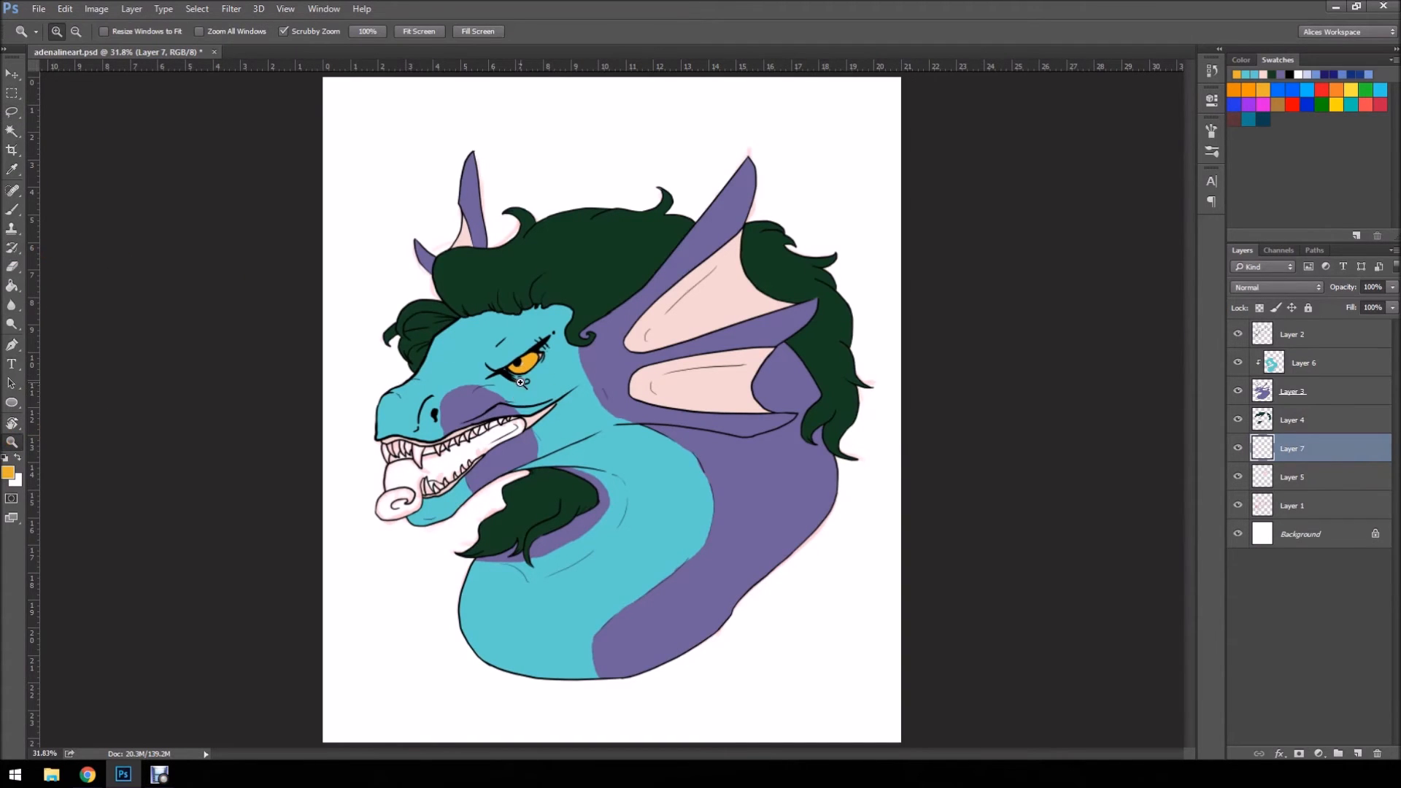
left_click_drag(519, 392, 633, 369)
left_click_drag(515, 334, 566, 327)
key("b")
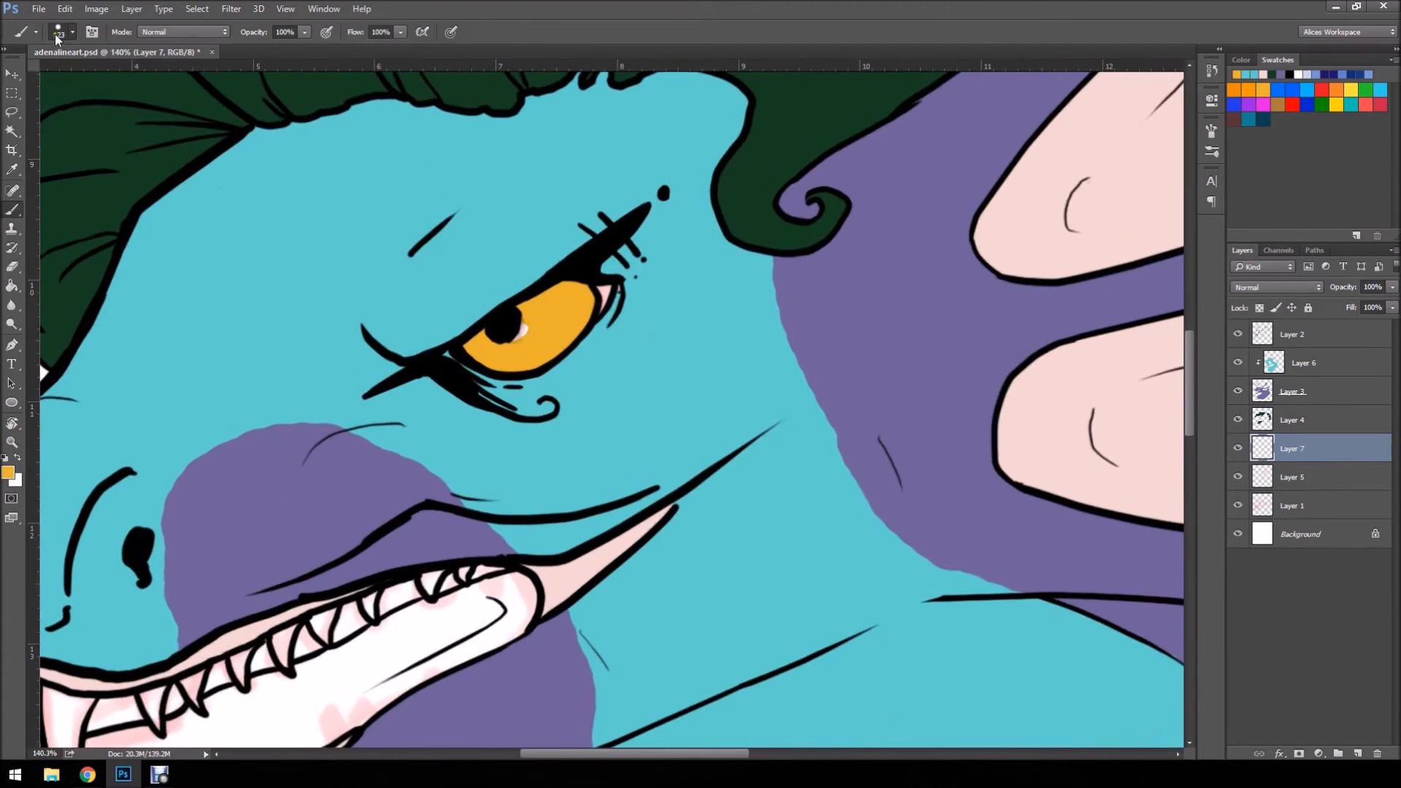
left_click(50, 38)
type("10")
left_click(964, 297)
mouse_move(523, 326)
left_mouse_down()
mouse_move(532, 318)
mouse_move(519, 341)
left_mouse_up()
mouse_move(1314, 452)
left_mouse_down()
mouse_move(1324, 404)
mouse_move(1312, 436)
left_mouse_up()
left_click_drag(546, 296, 550, 311)
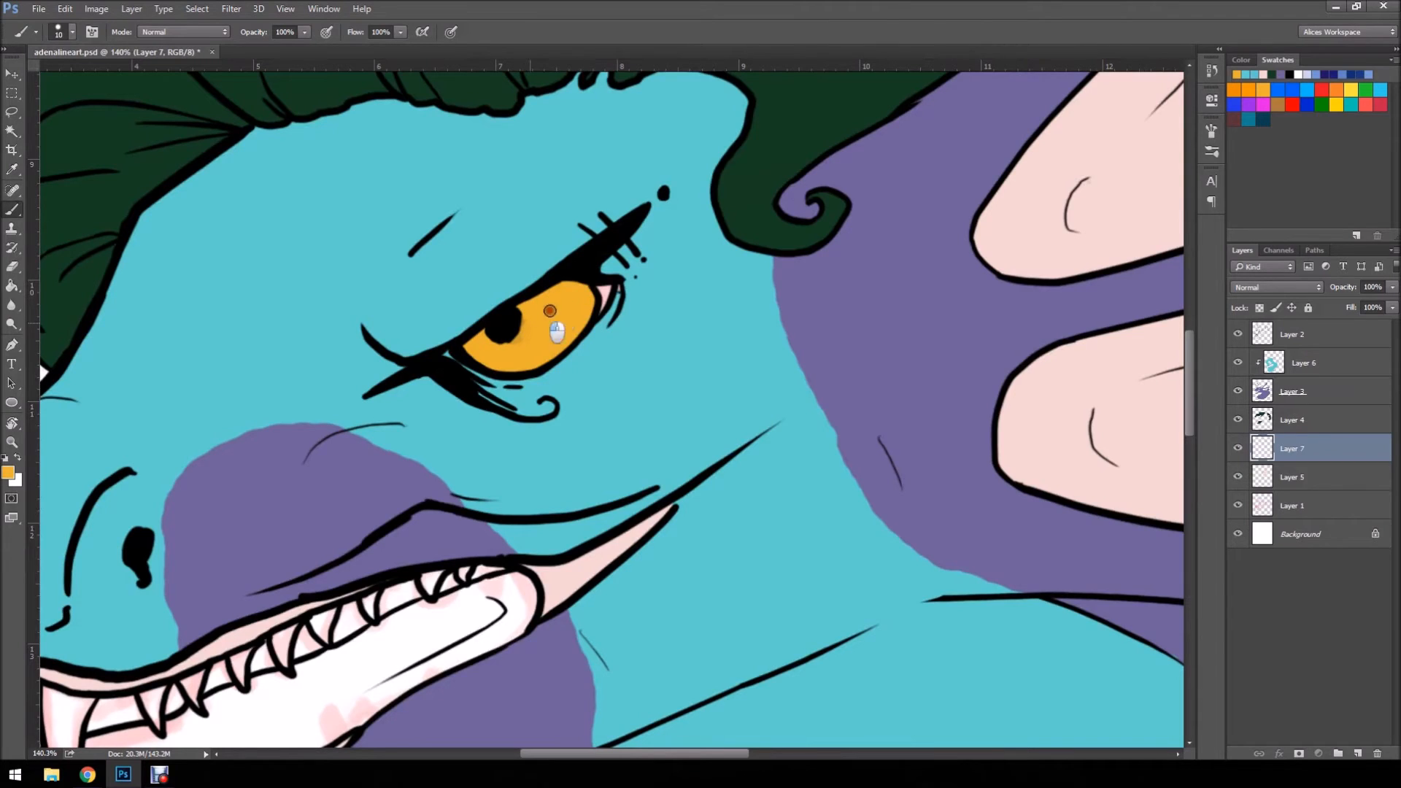
- Select the tongue and mouth interior with the Magic Wand on the Layer 2 line art and expand the selection
left_click(11, 443)
left_click_drag(431, 397, 341, 400)
left_click_drag(584, 482, 620, 431)
left_click_drag(901, 165, 849, 178)
left_click_drag(541, 407, 581, 397)
left_click(12, 132)
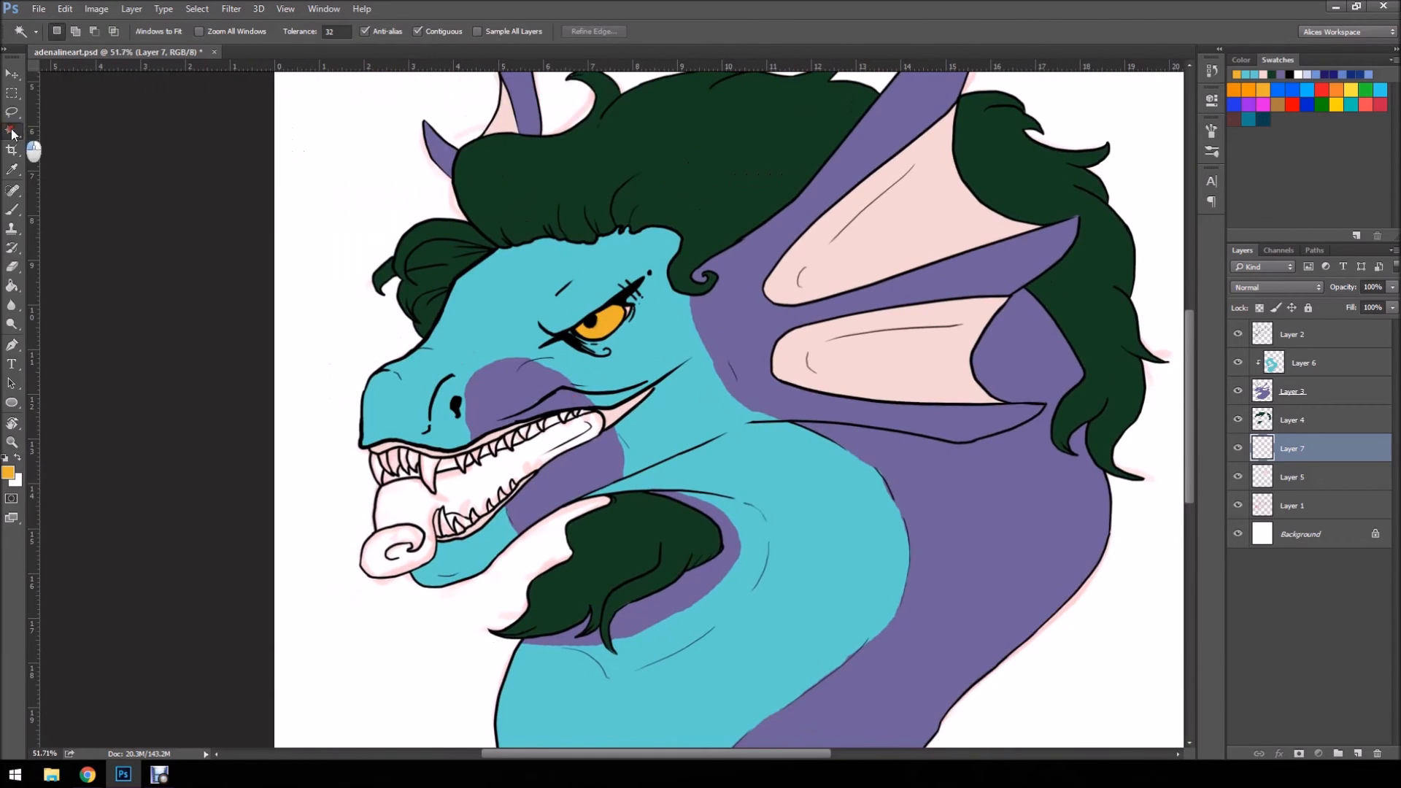
left_click(1303, 339)
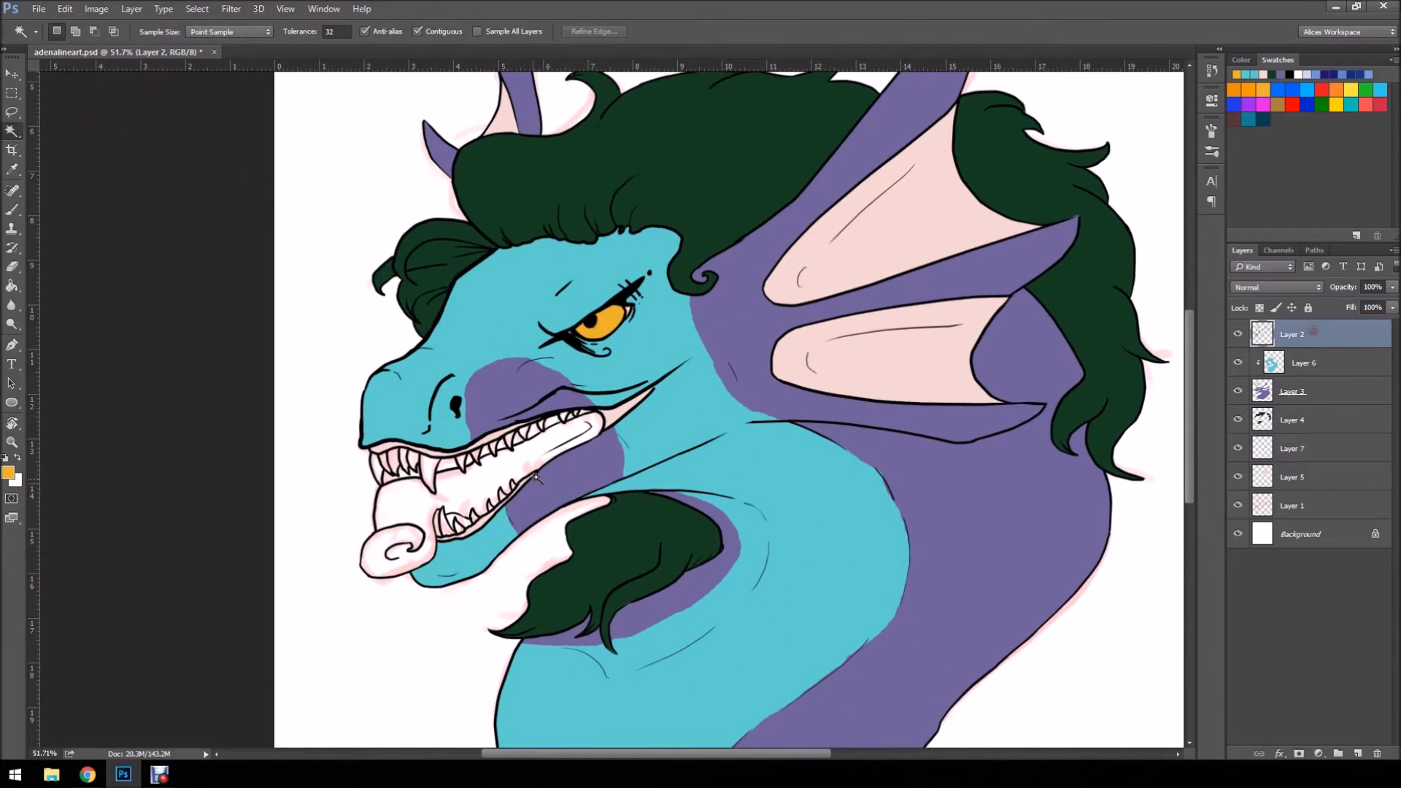
left_click(197, 9)
mouse_move(216, 197)
left_click(132, 226)
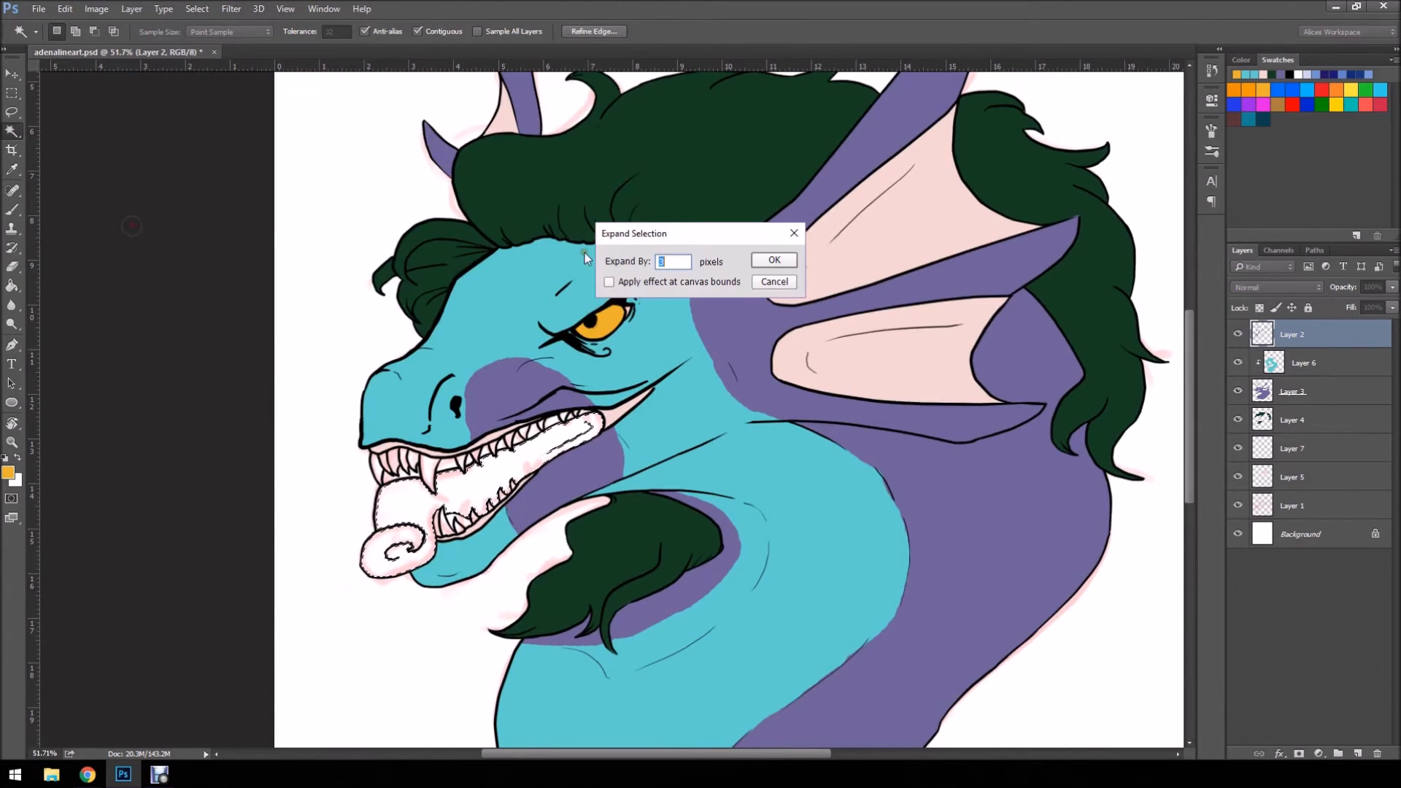
left_click(772, 260)
- Fill the tongue and mouth selection with a coral orange on Layer 7, and deselect
left_click(1303, 451)
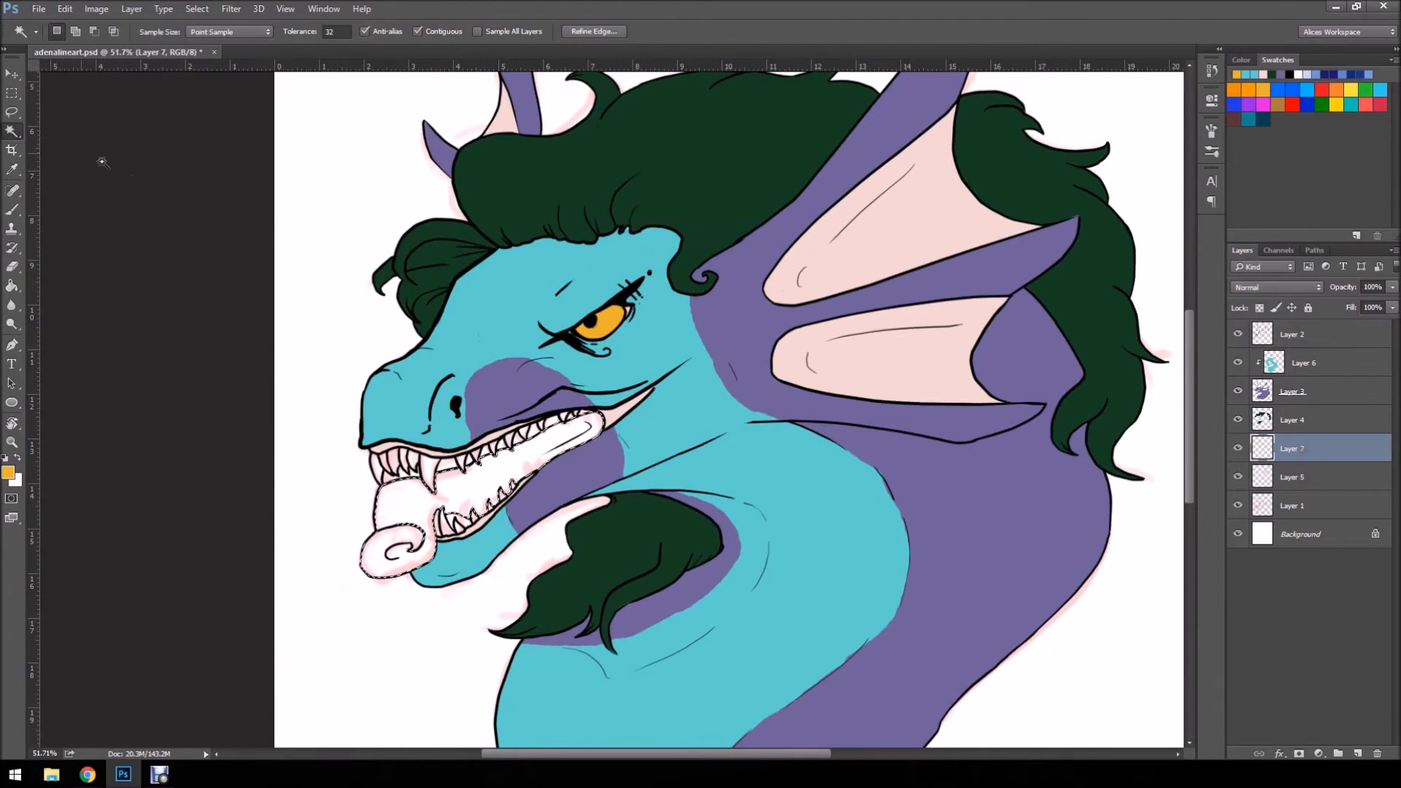
left_click(12, 286)
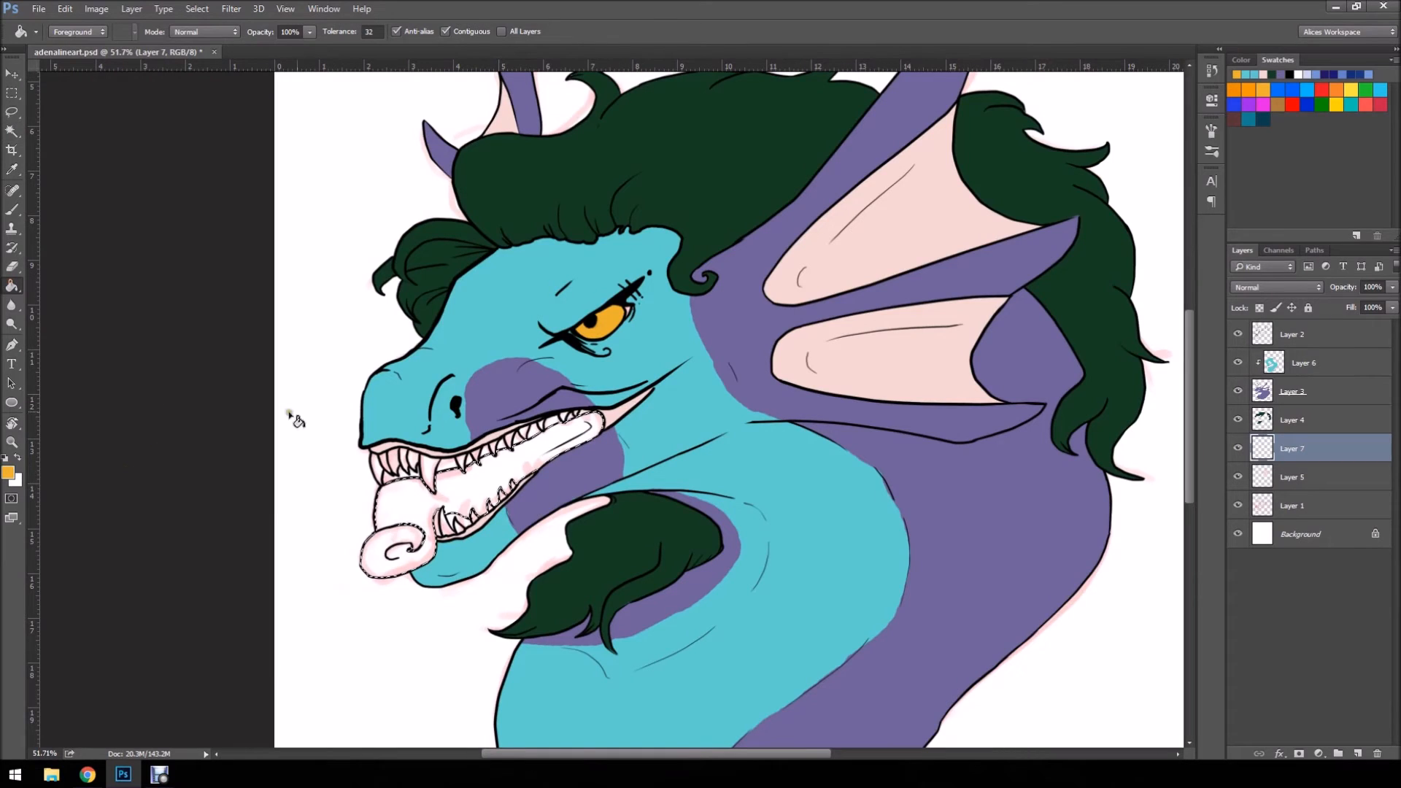
left_click(8, 472)
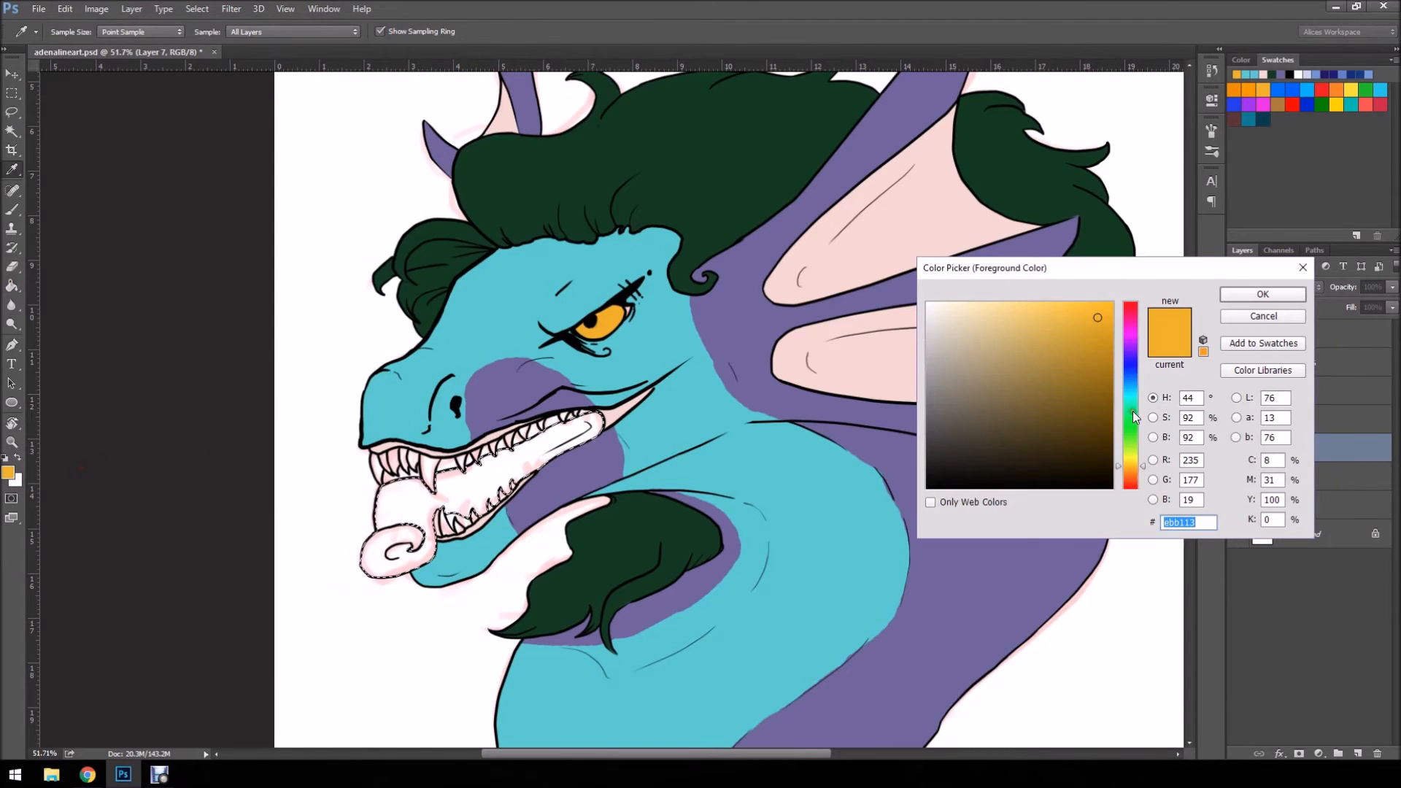
left_click_drag(1137, 329, 1135, 480)
left_click(995, 320)
mouse_move(995, 319)
left_mouse_down()
mouse_move(981, 321)
mouse_move(1002, 340)
mouse_move(1028, 322)
left_mouse_up()
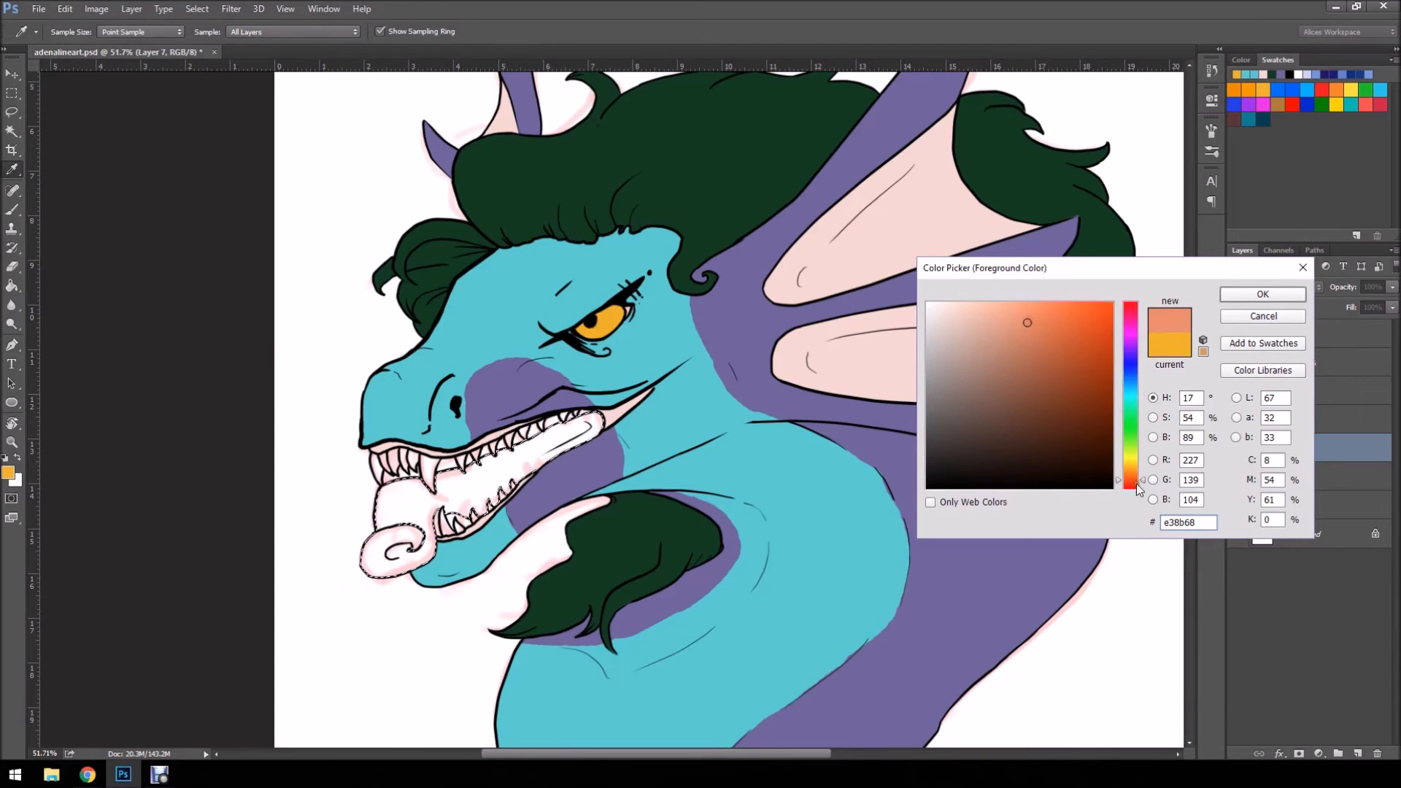
left_click(1128, 479)
left_click(1263, 293)
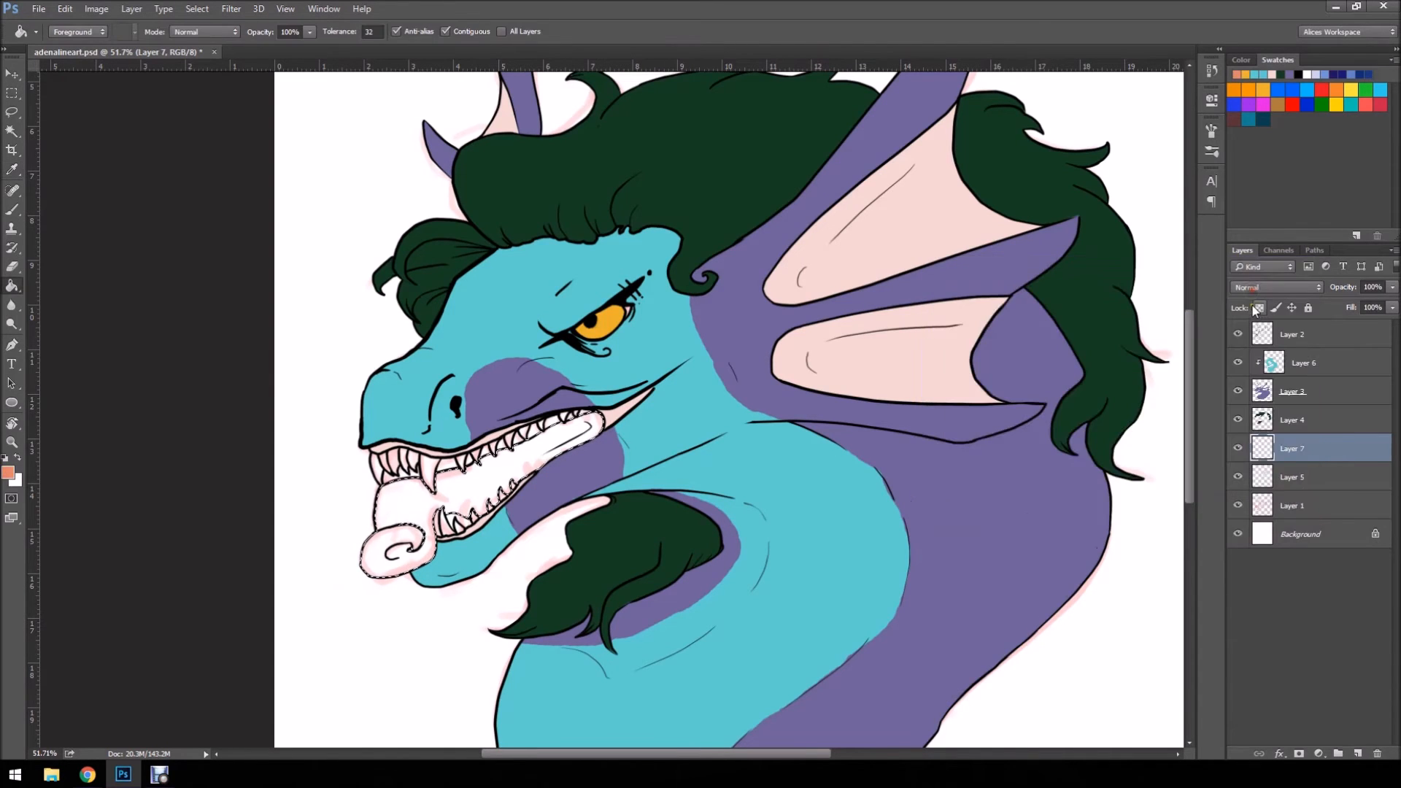
left_click(552, 479)
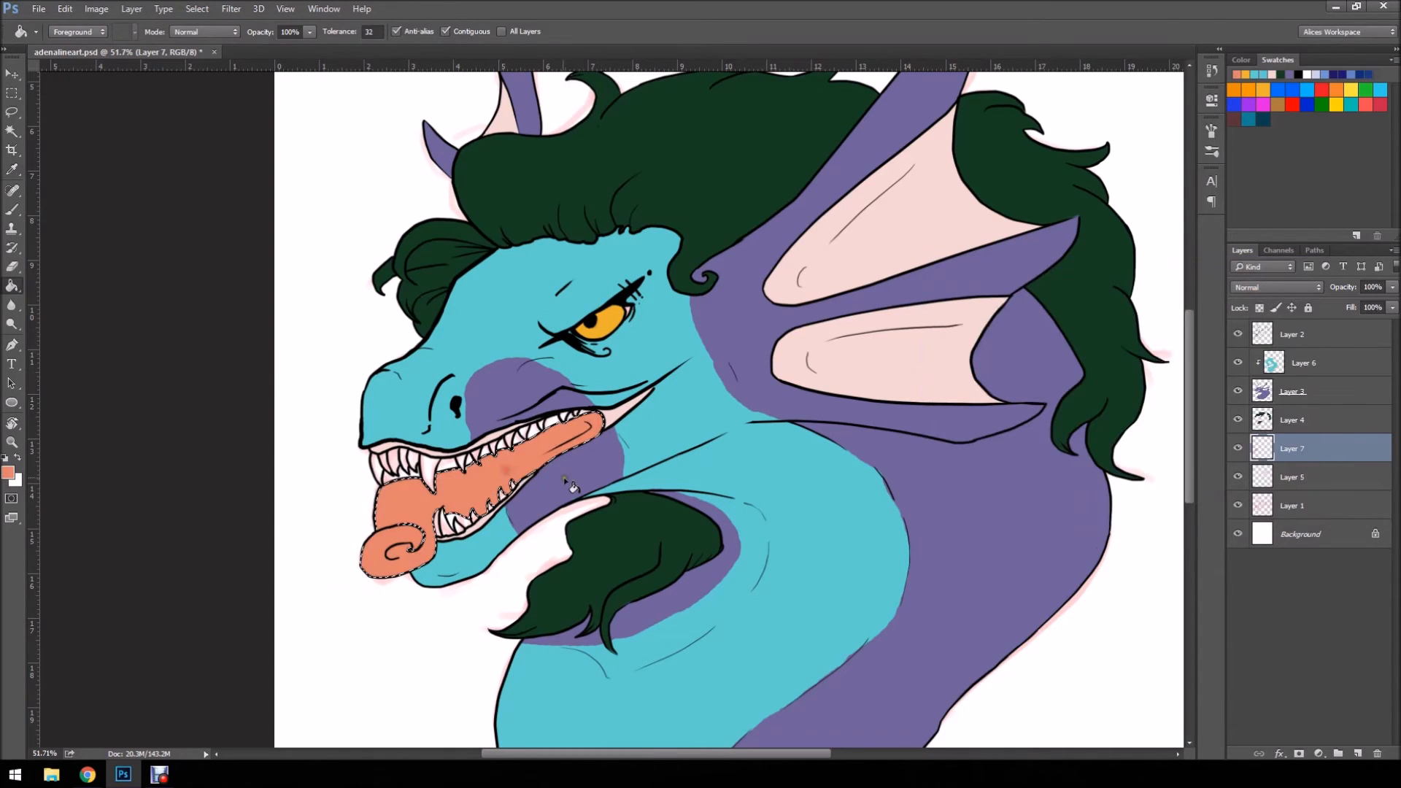
left_click(13, 113)
left_click(108, 140)
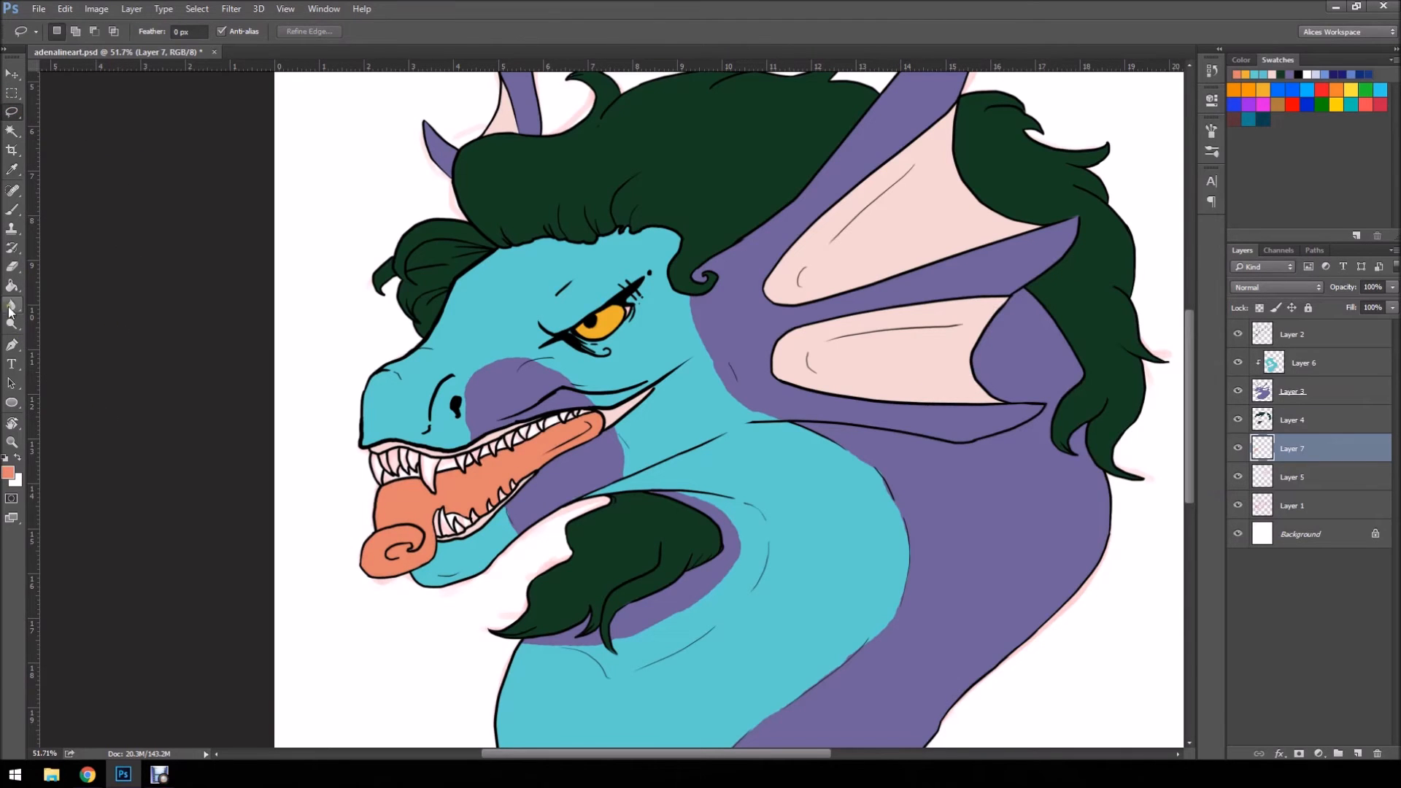
- Touch up unfilled spots around the tongue's curl and inner line with the 10 px coral brush
left_click(12, 442)
left_click_drag(484, 563, 544, 530)
key("b")
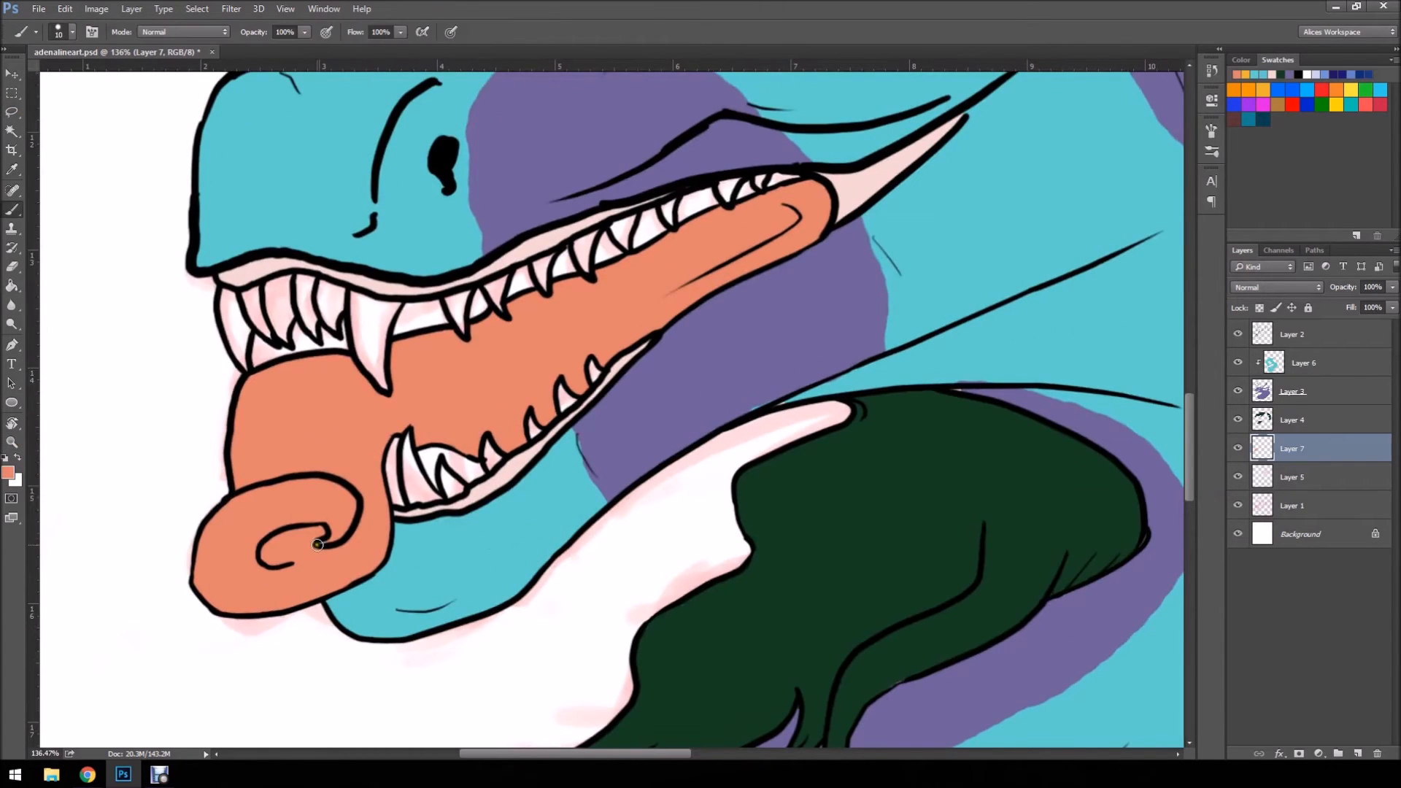
left_click_drag(707, 256, 675, 274)
left_click(12, 443)
left_click_drag(329, 402, 205, 433)
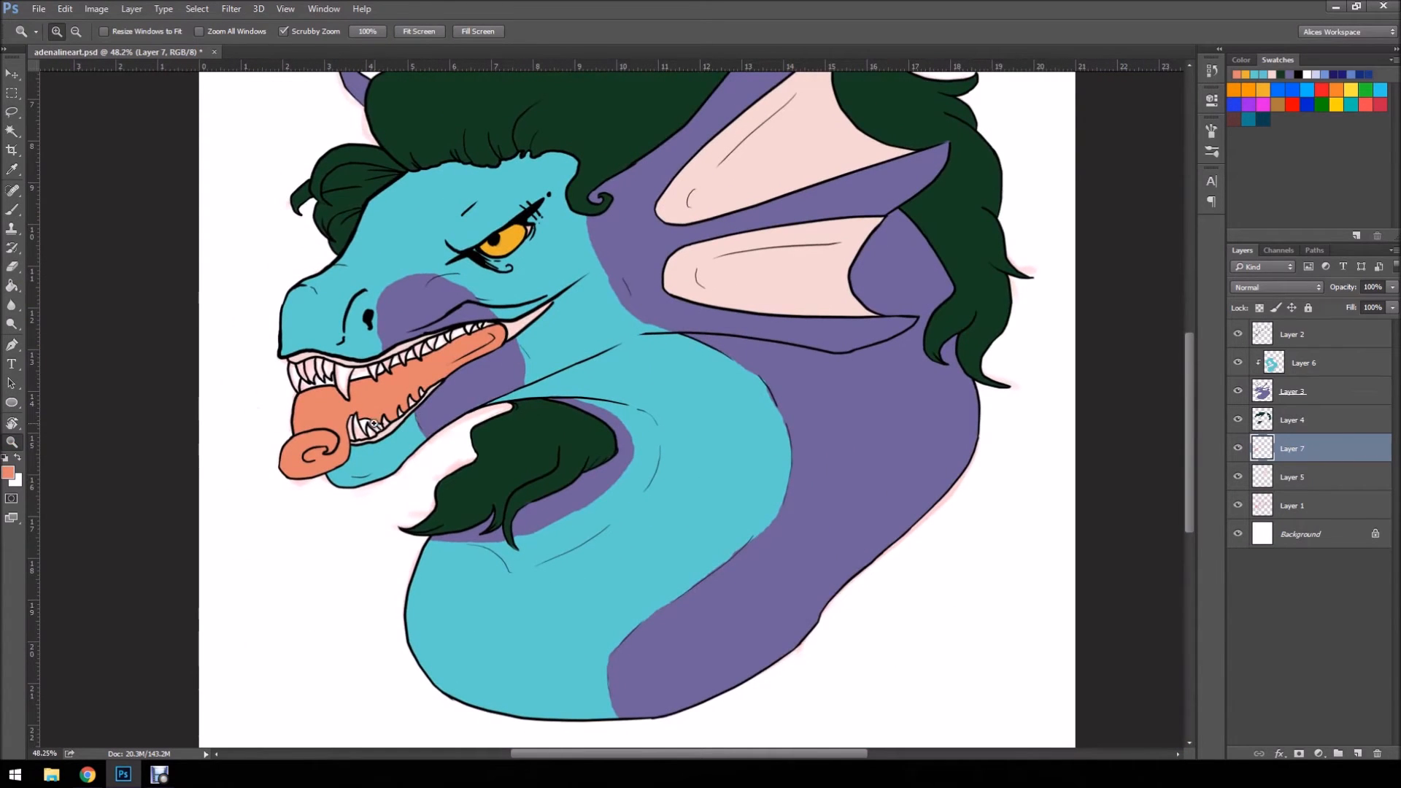
left_click_drag(355, 397, 796, 404)
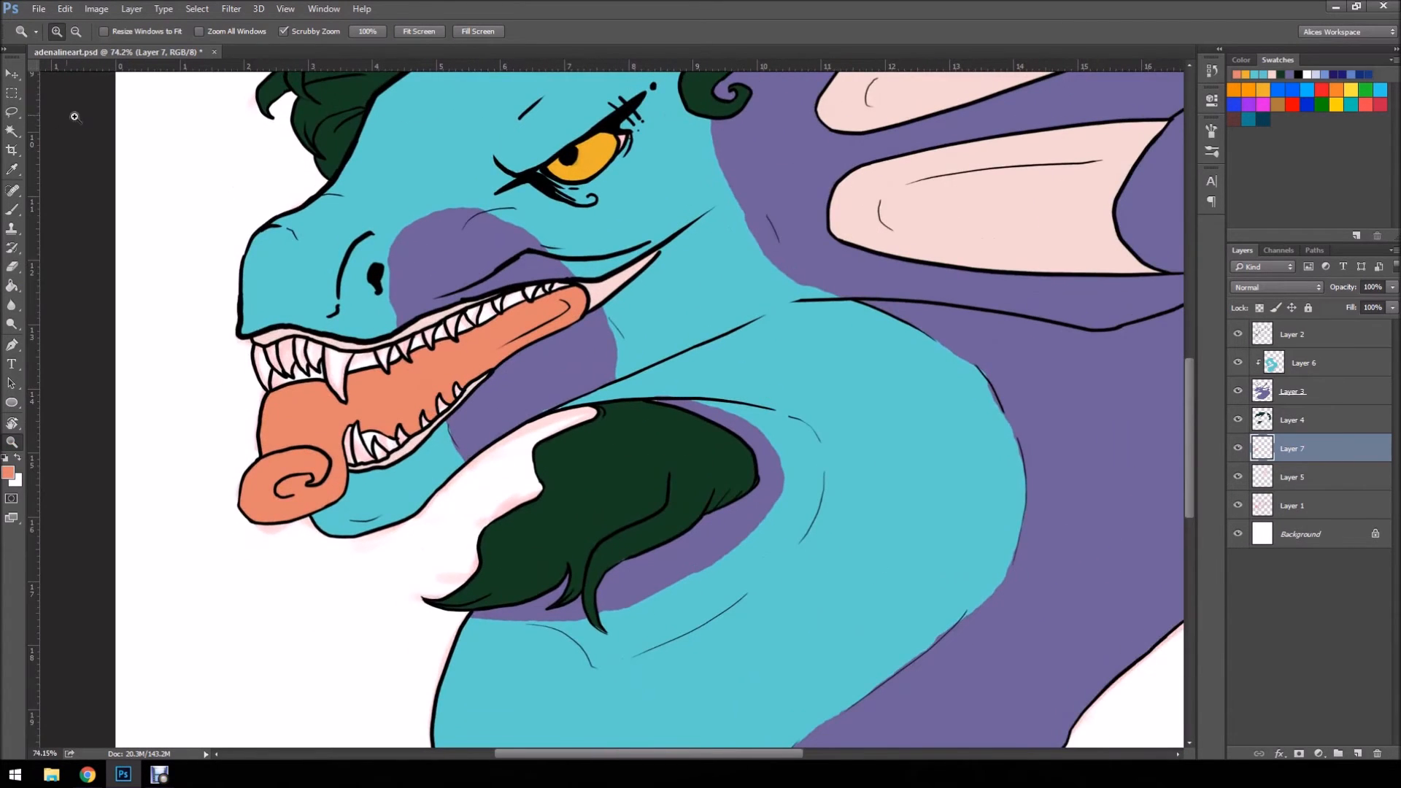
- Select the upper front teeth with the Magic Wand on the Layer 2 line art
left_click(12, 132)
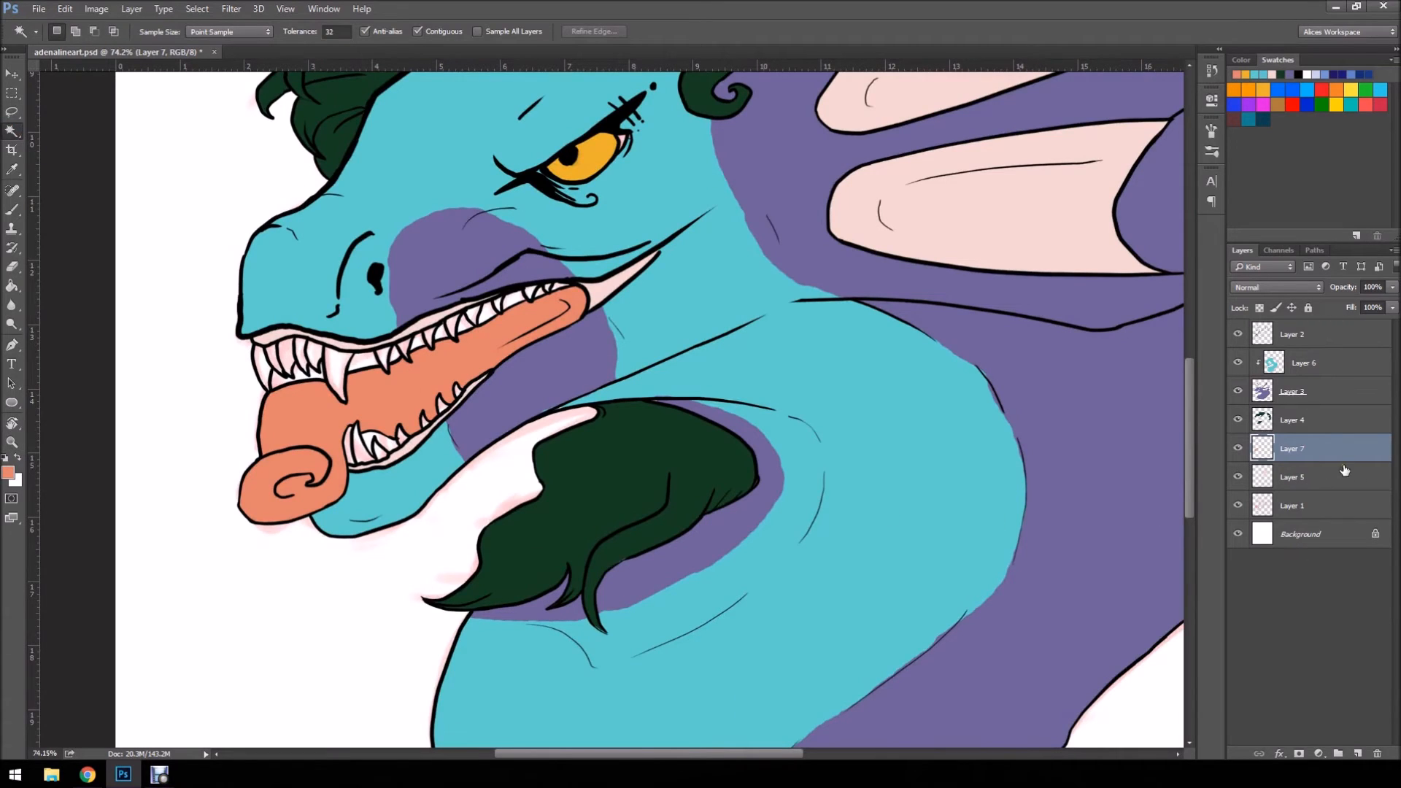
left_click(1321, 333)
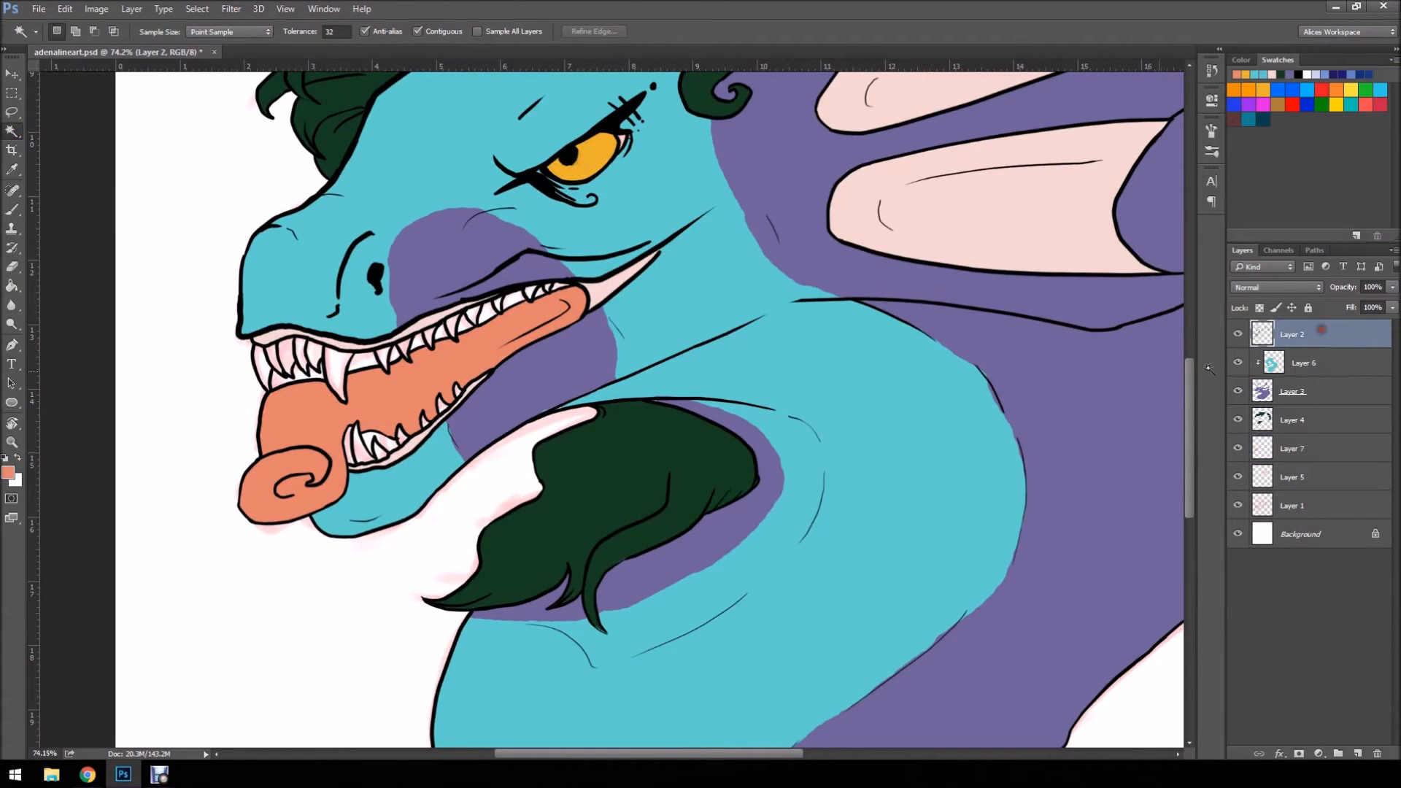
left_click(259, 361, "shift")
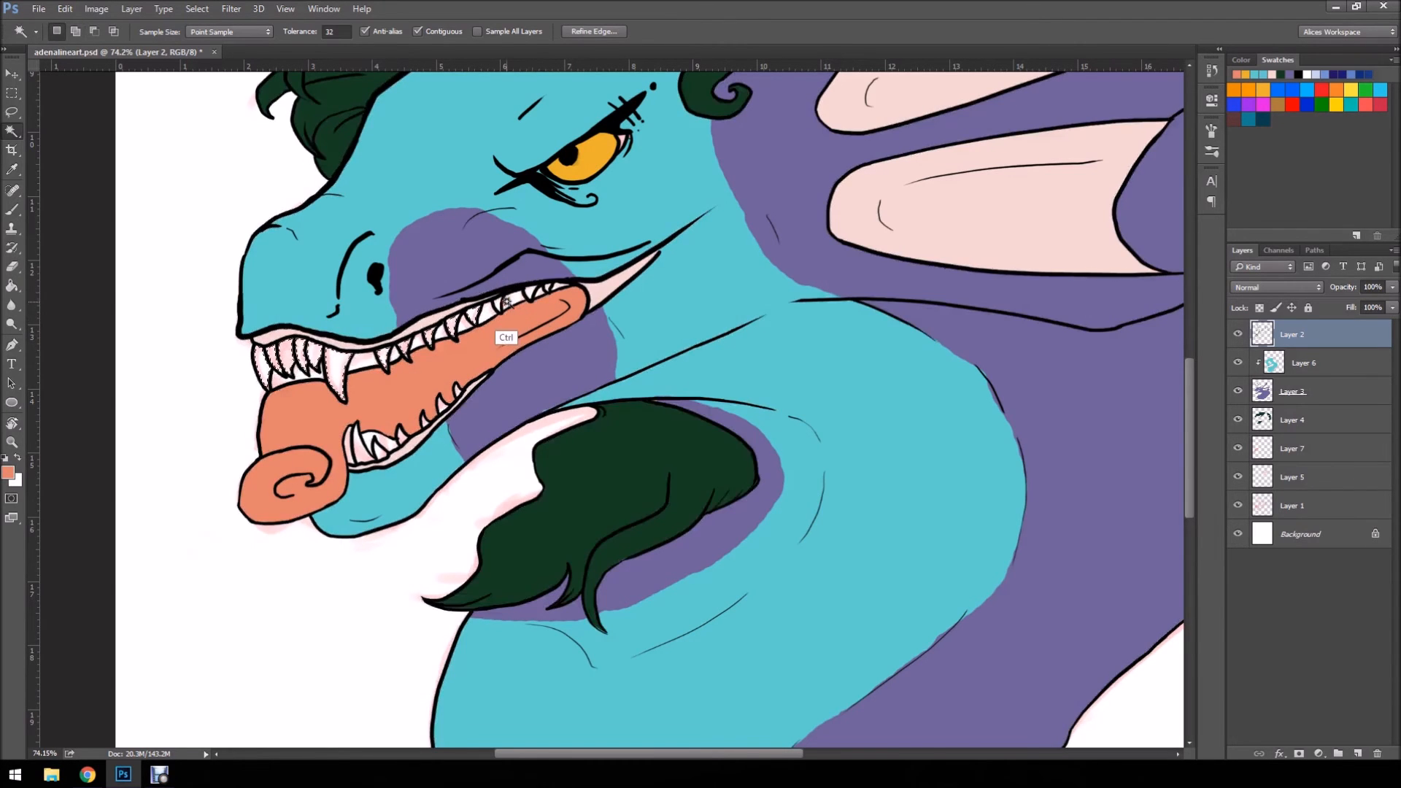
key("shift")
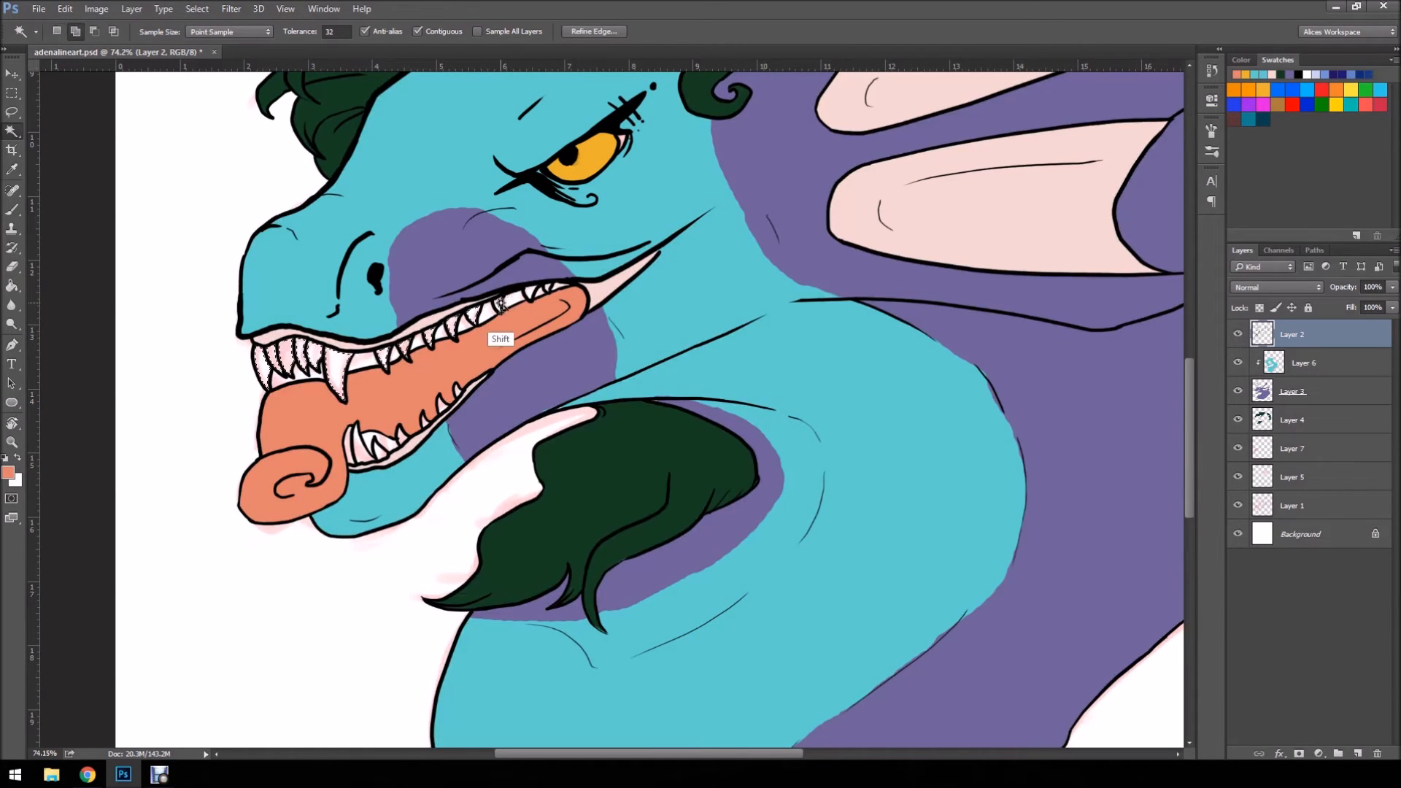
left_click(503, 305, "shift")
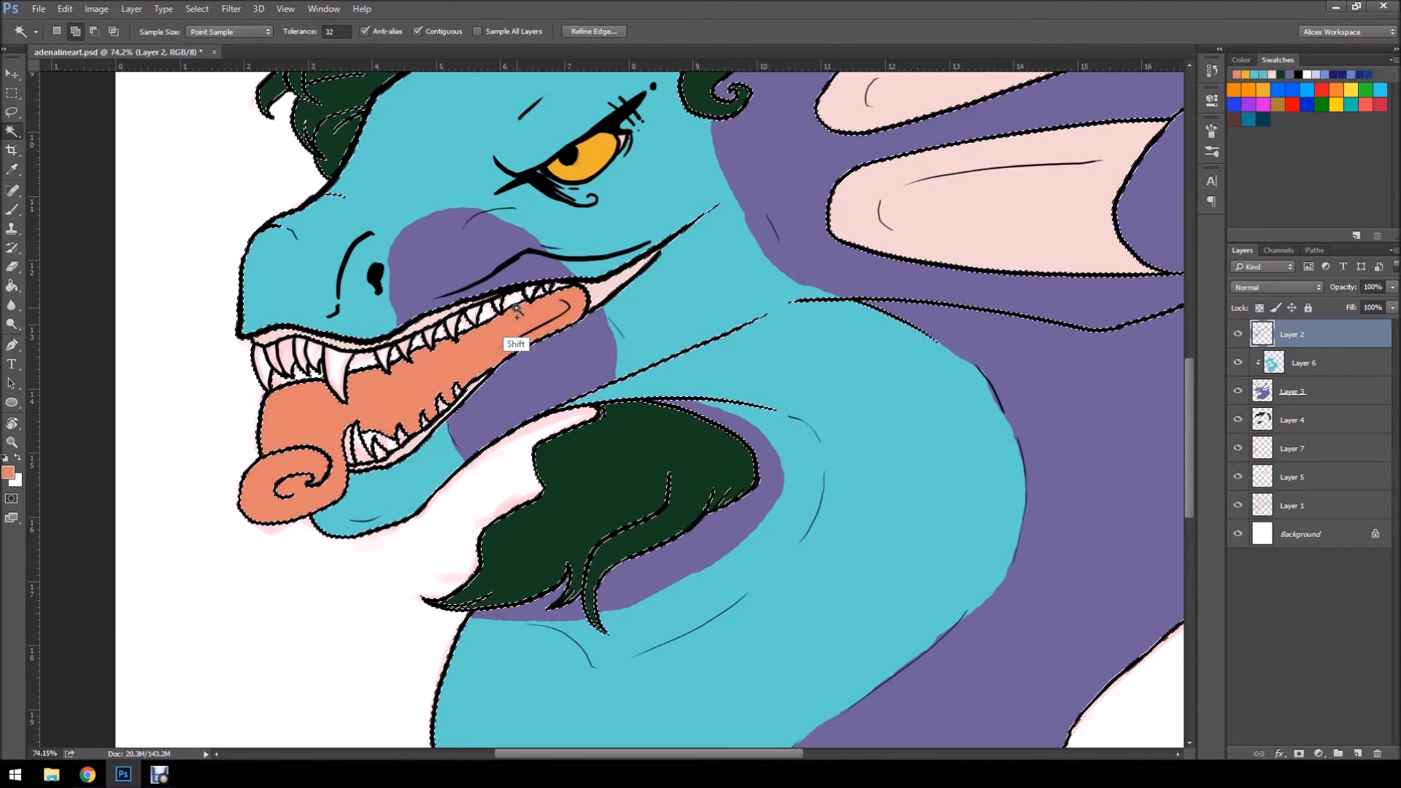
key("Delete")
key("ctrl+d")
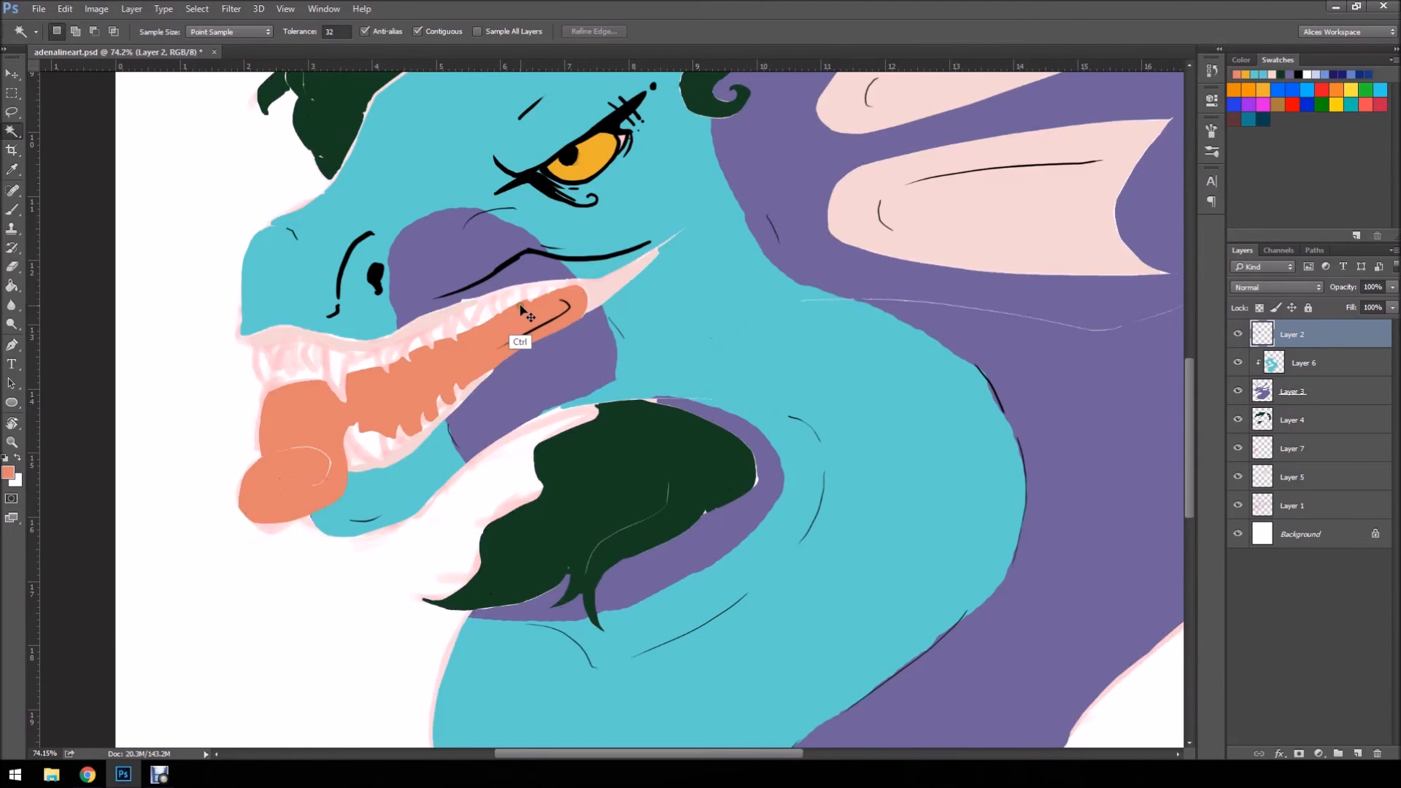
key("ctrl+z")
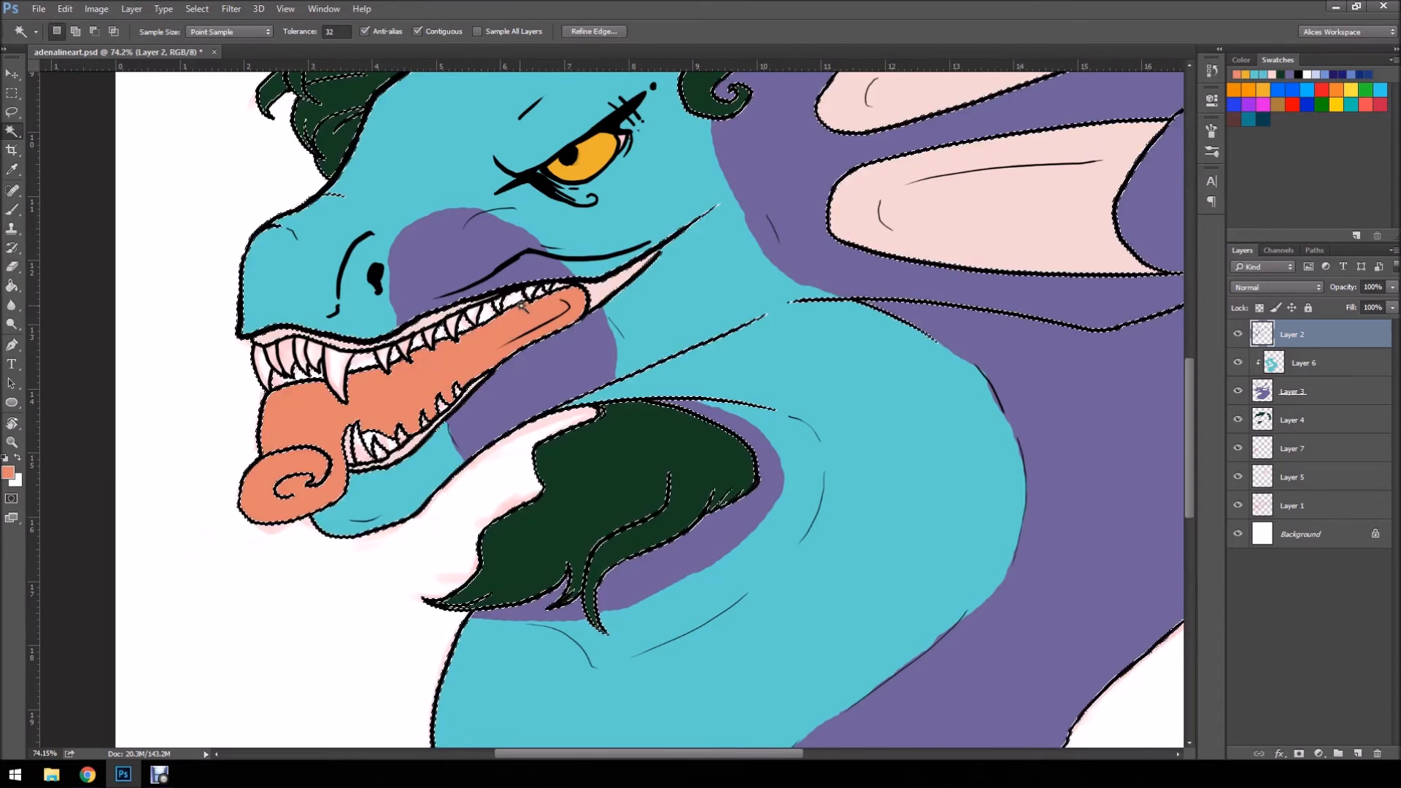
key("ctrl+z")
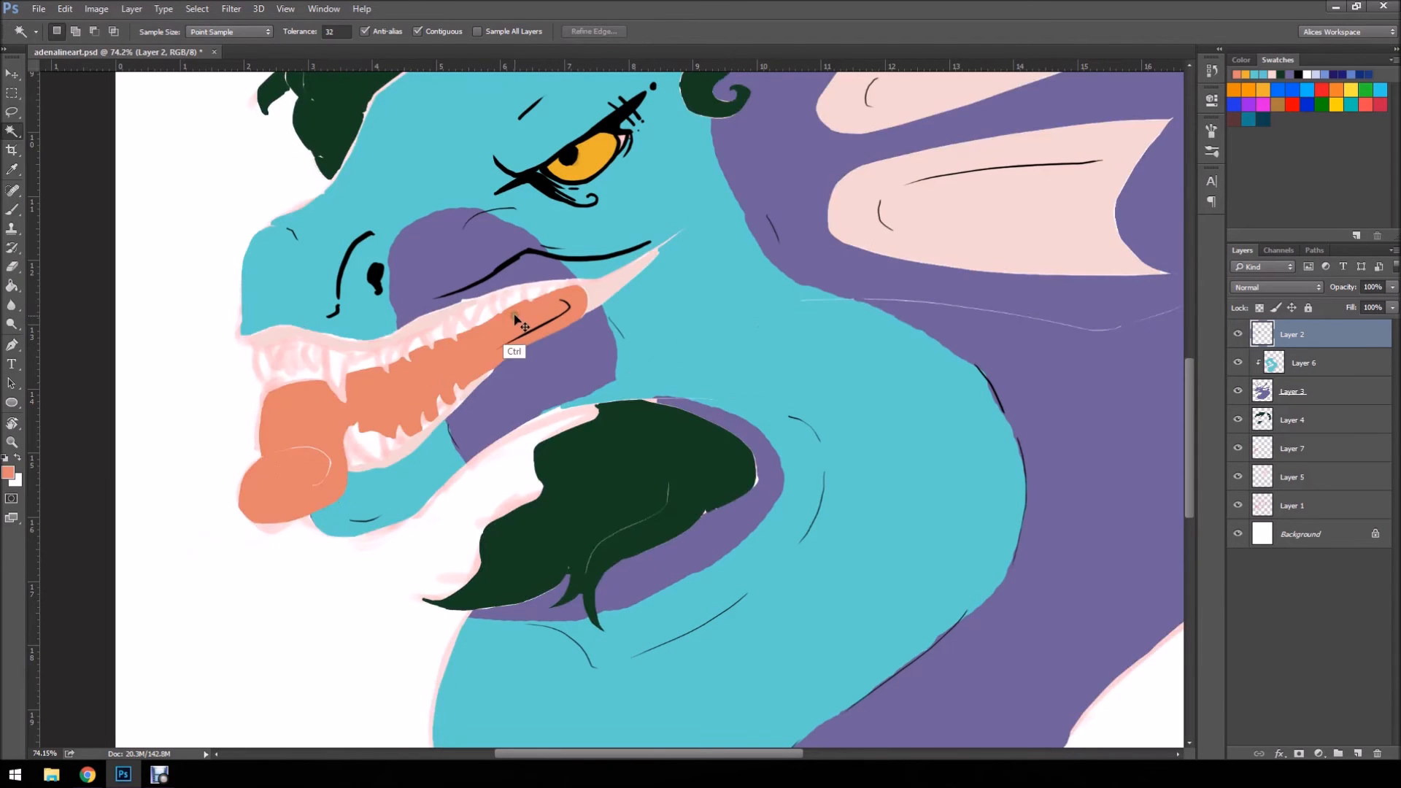
key("ctrl+alt+z")
key("ctrl+alt+z")
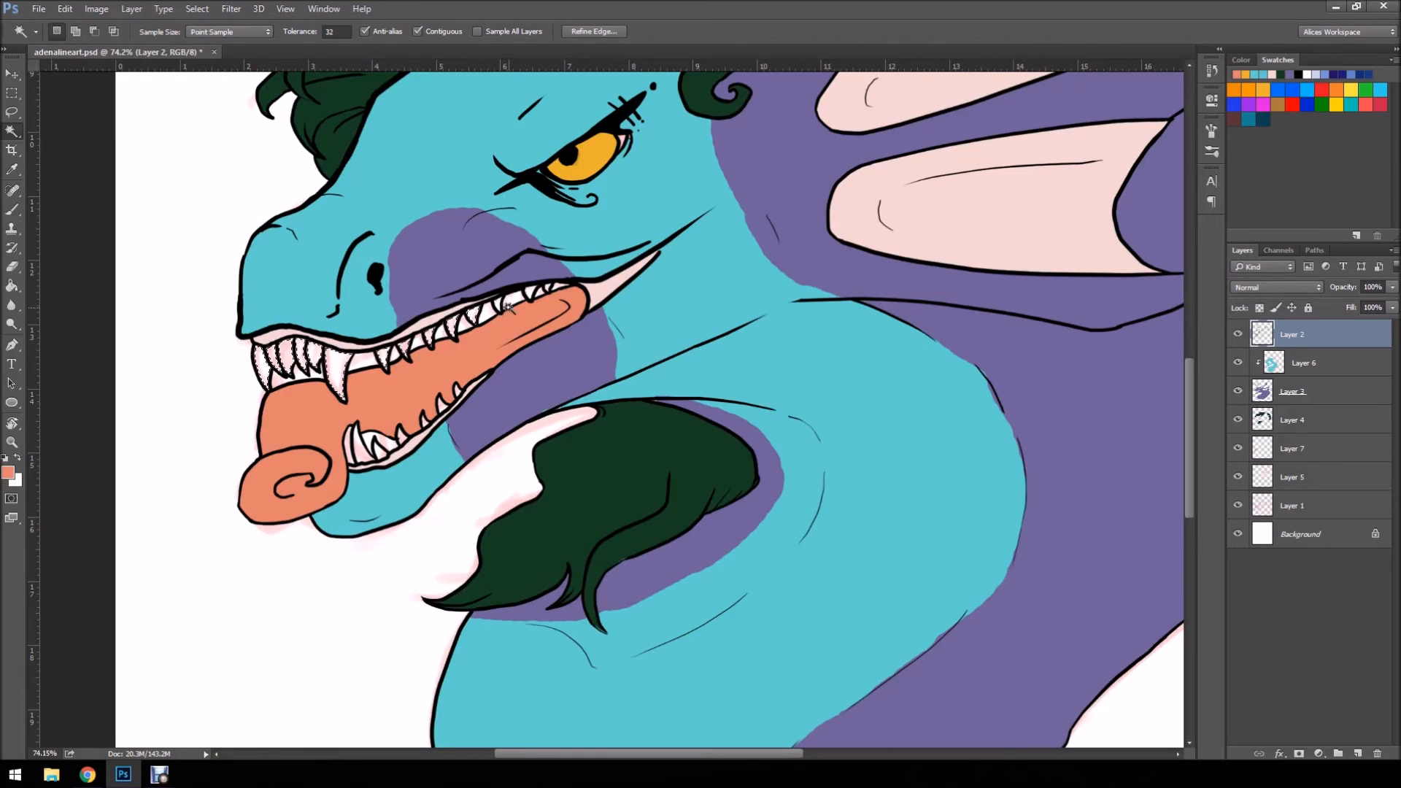
- Add the remaining upper and lower teeth to the Magic Wand selection, undoing any stray pick
key("shift")
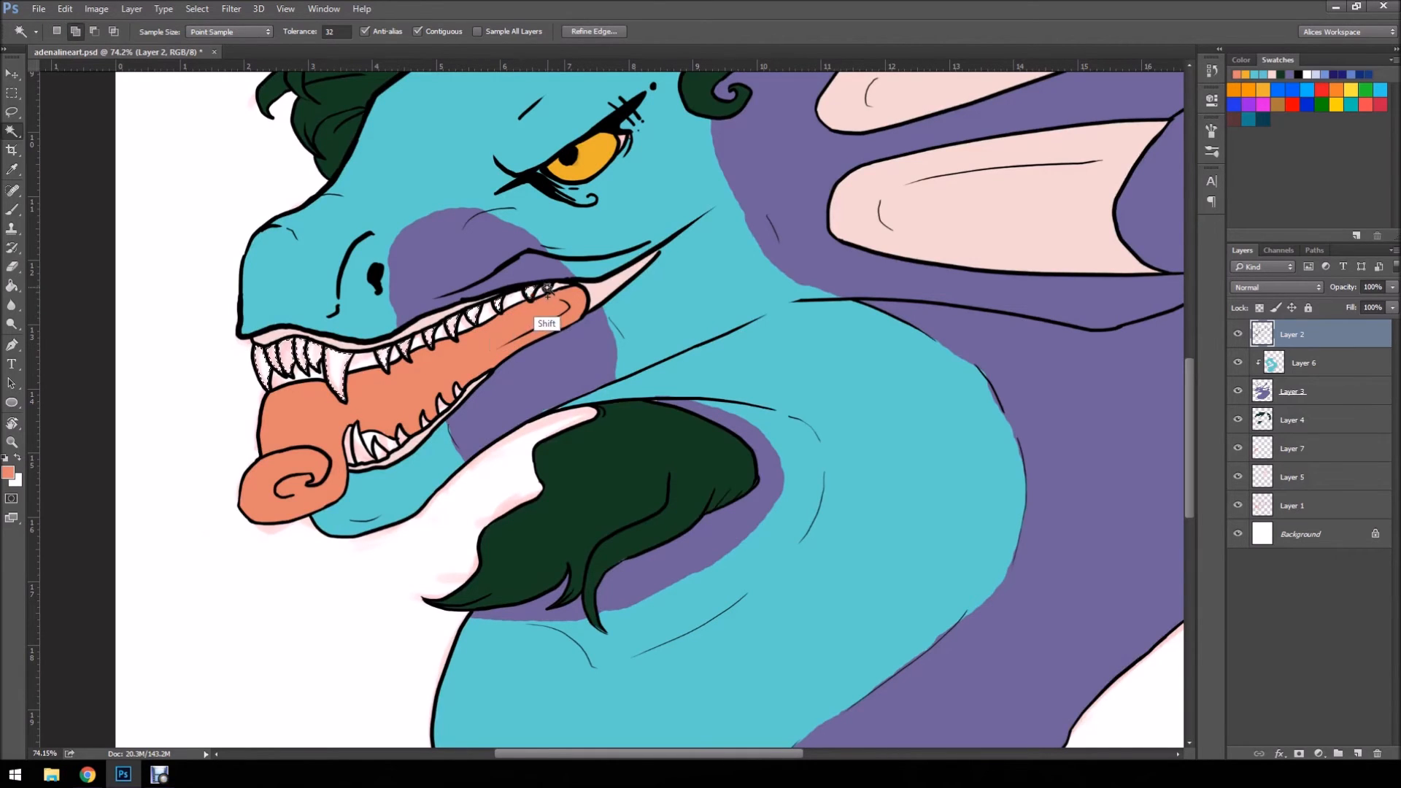
key("shift")
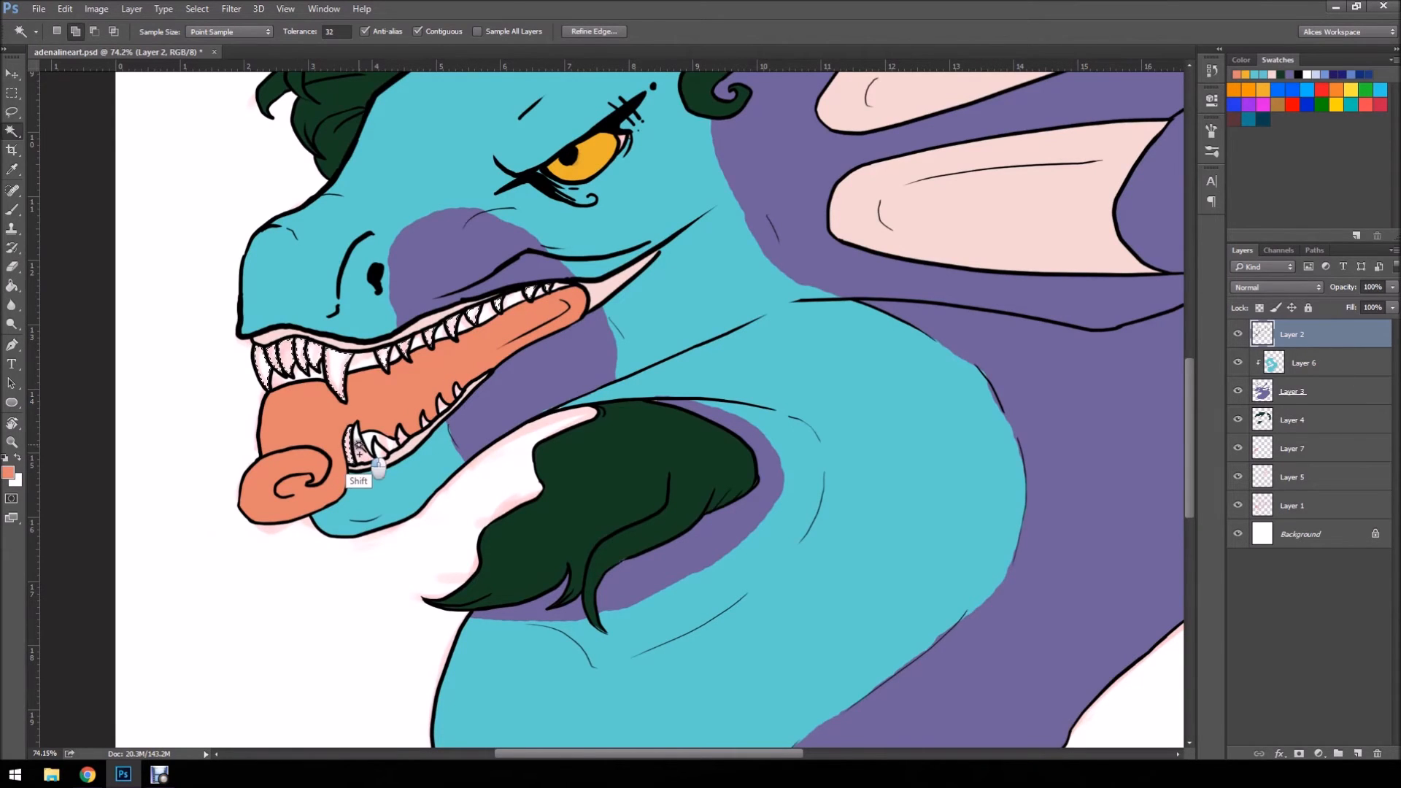
left_click(427, 427, "shift")
key("ctrl+z")
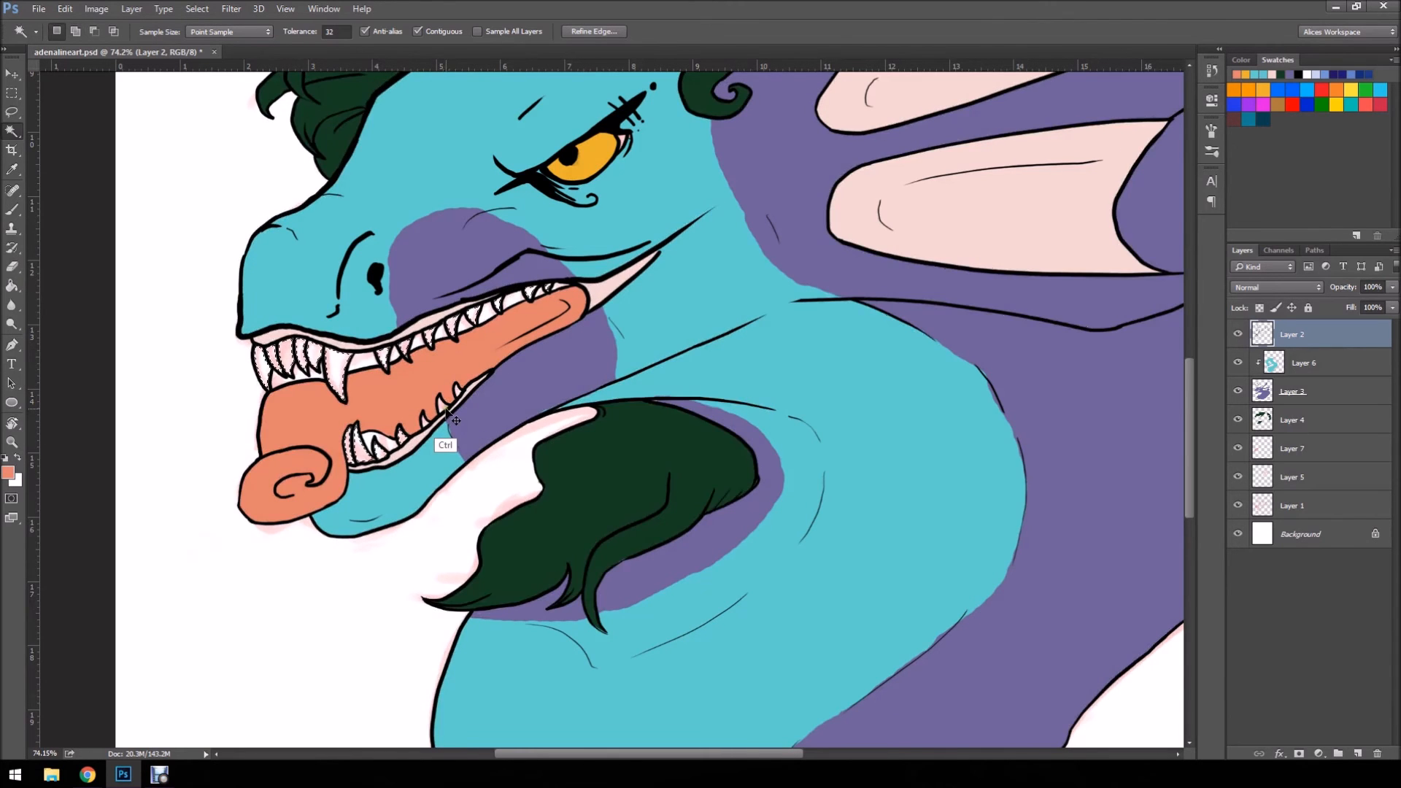
key("shift")
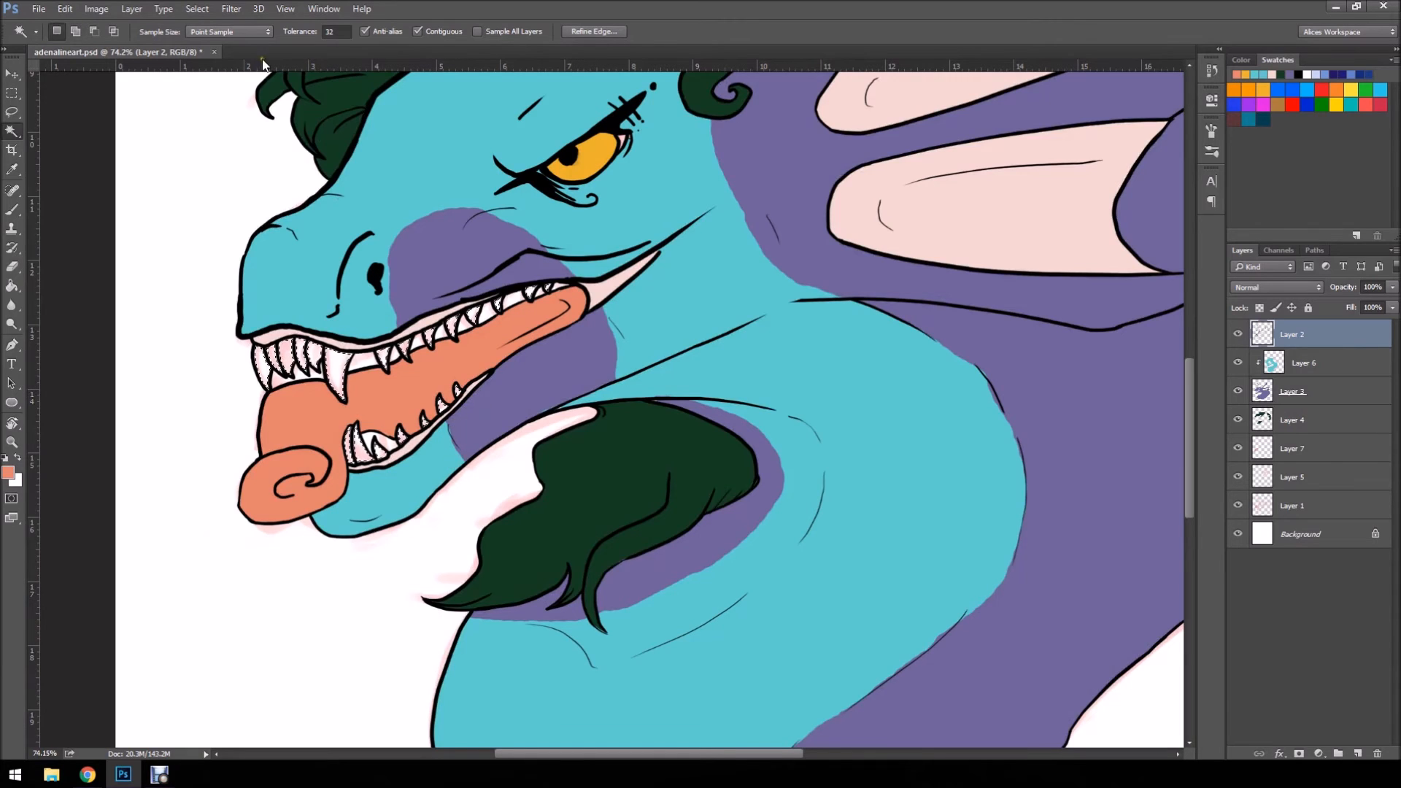
- Expand the teeth selection so it reaches under the line art
left_click(197, 9)
mouse_move(208, 198)
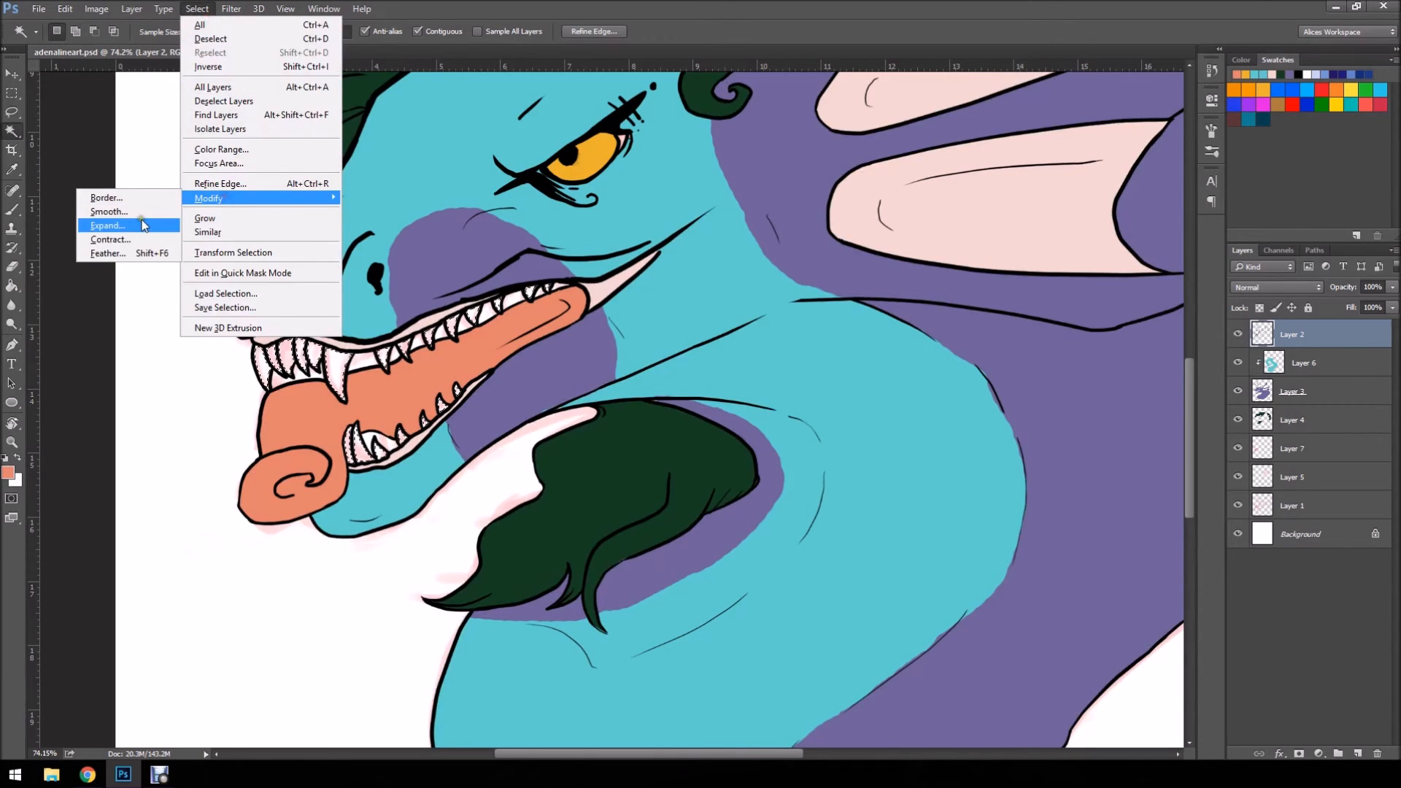
left_click(143, 226)
left_click(788, 260)
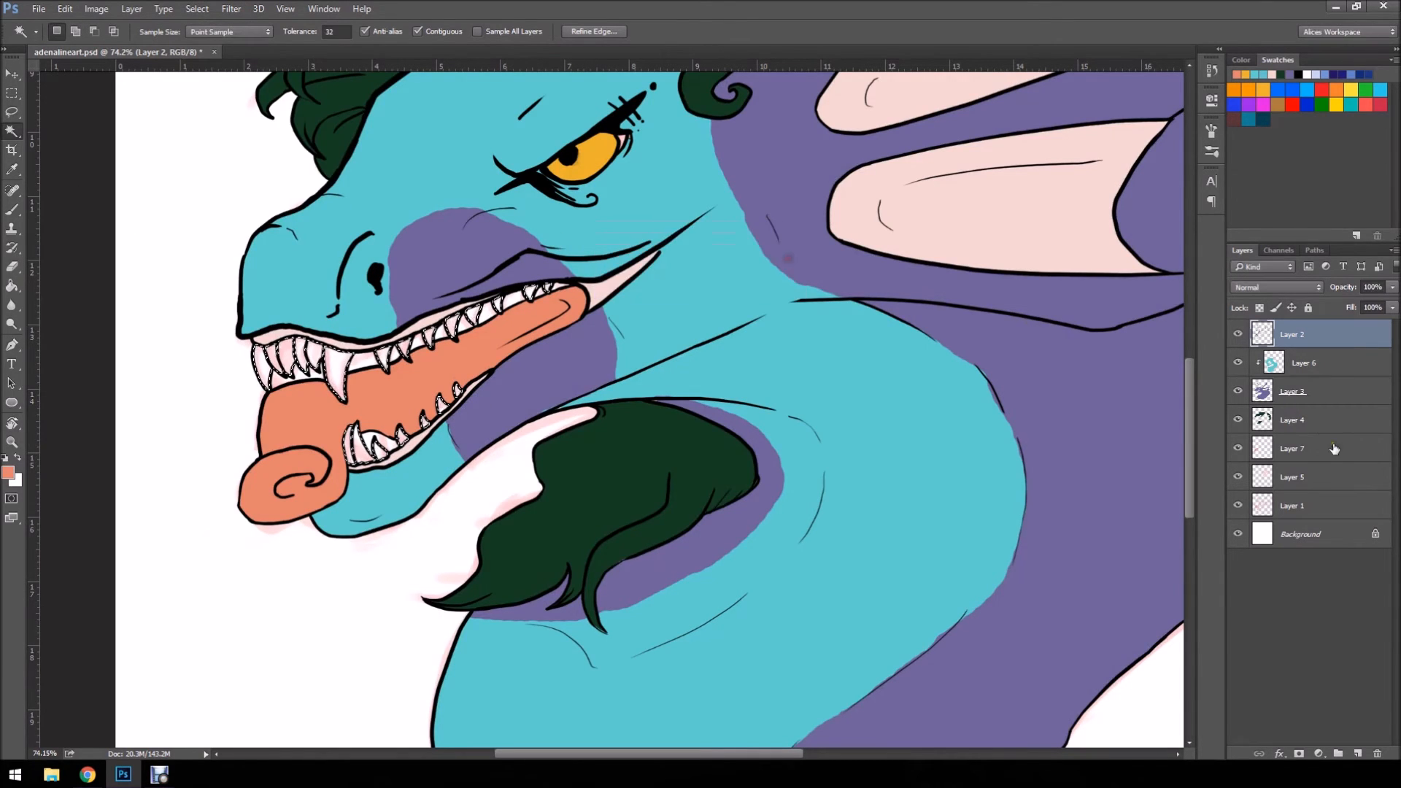
- Fill the selected teeth with white on Layer 7 using the Paint Bucket, and deselect
left_click(1239, 449)
left_click(1239, 449)
left_click(1299, 451)
left_click(12, 286)
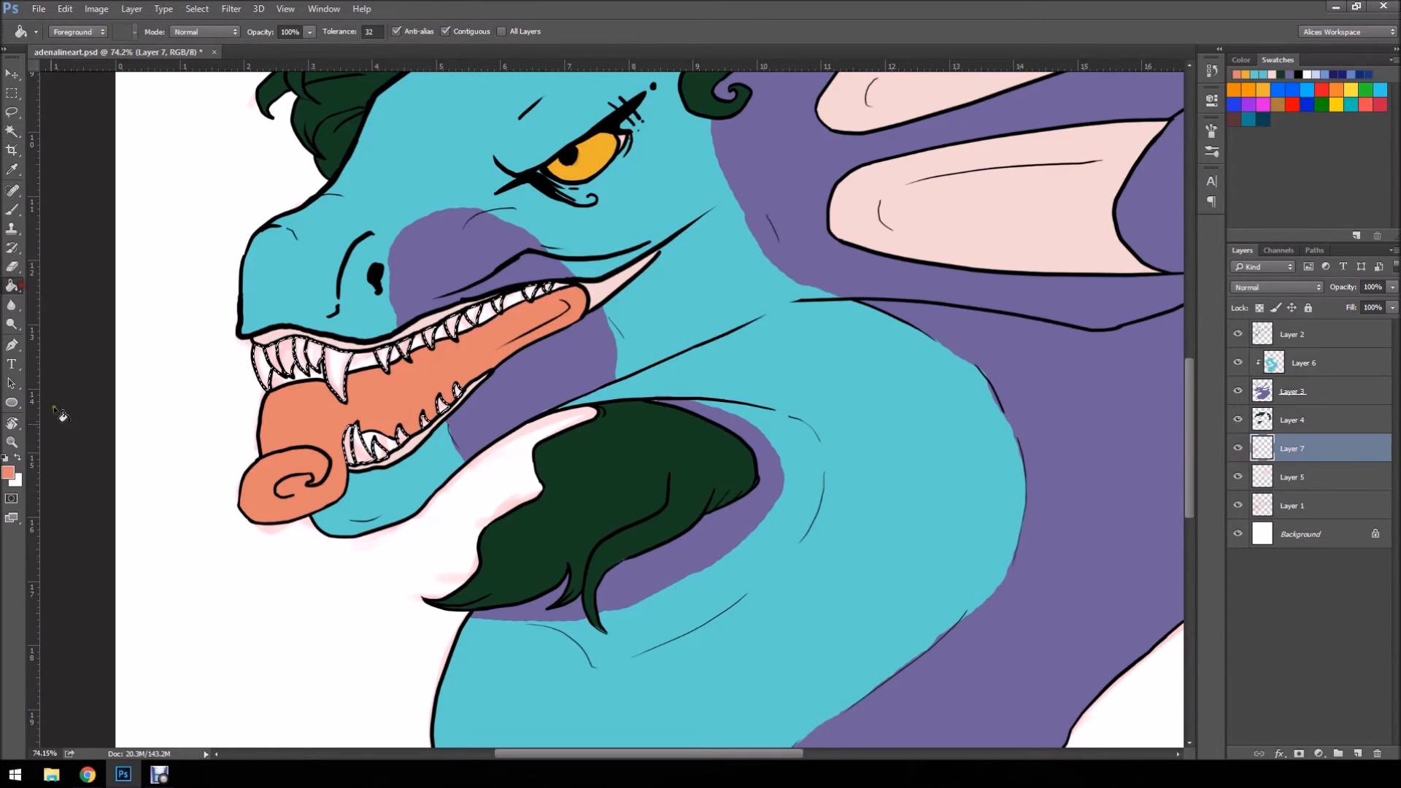
left_click(8, 474)
left_click_drag(925, 315, 916, 314)
left_click(1263, 295)
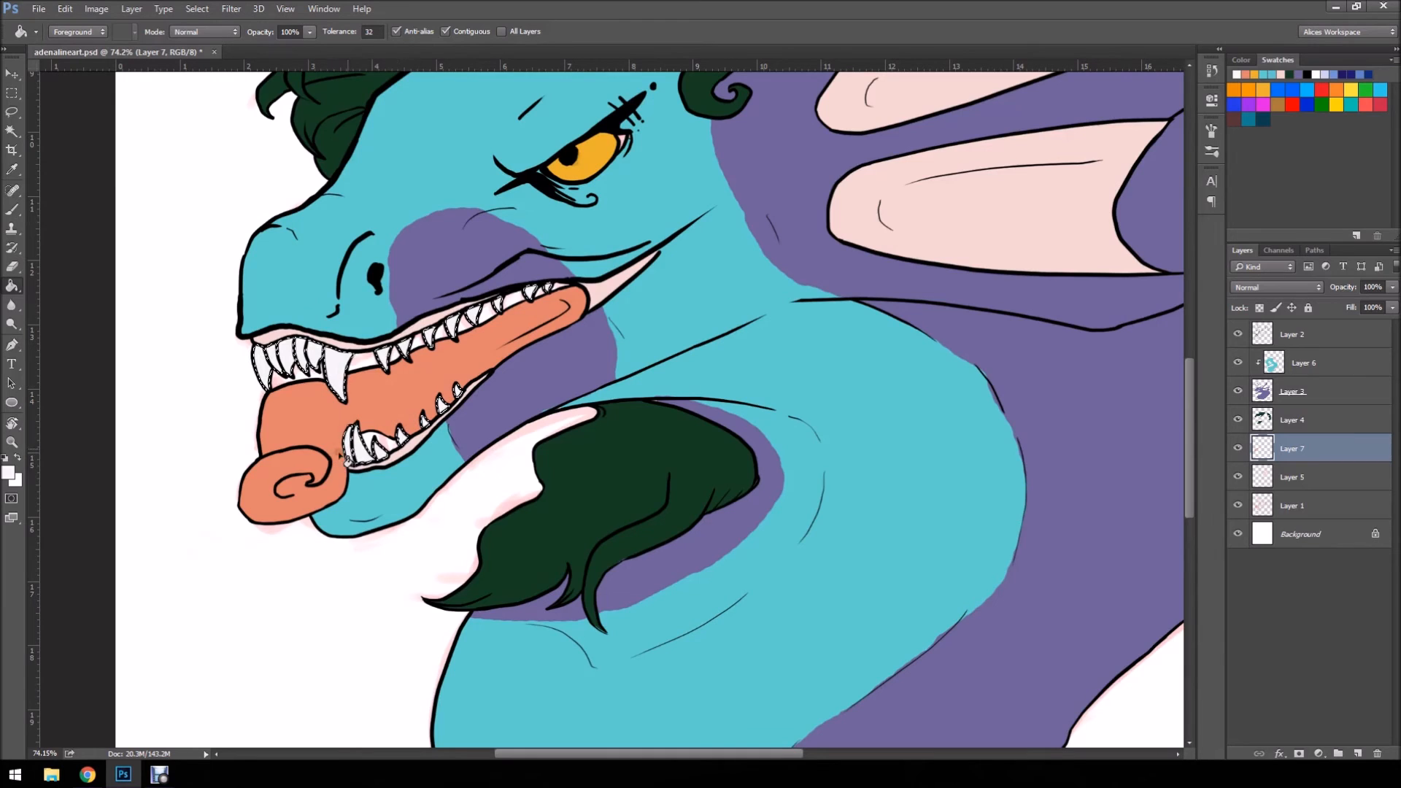
key("l")
key("ctrl+d")
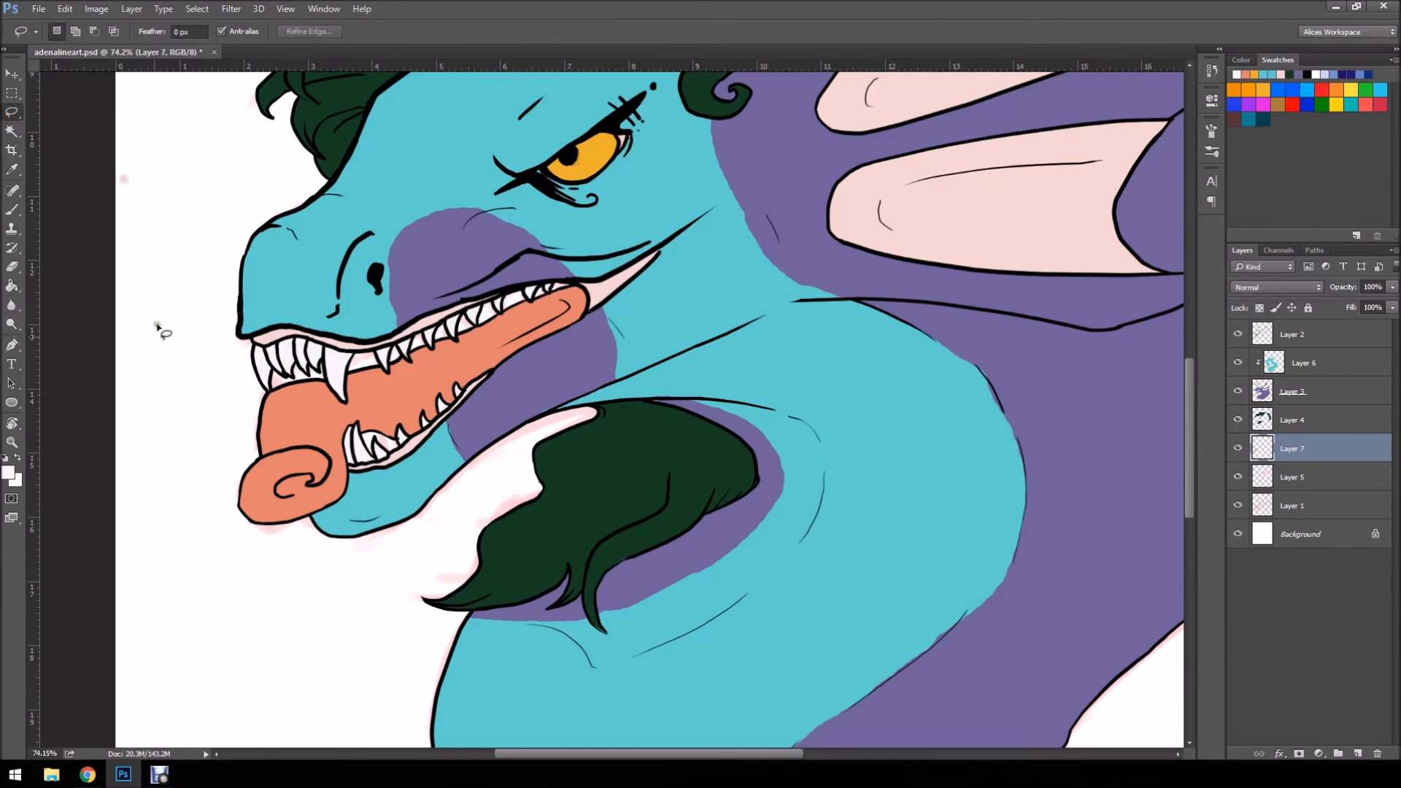
- Hide the pink sketch on Layer 1
left_click(13, 442)
left_click_drag(365, 411, 224, 432)
left_click_drag(632, 509, 713, 497)
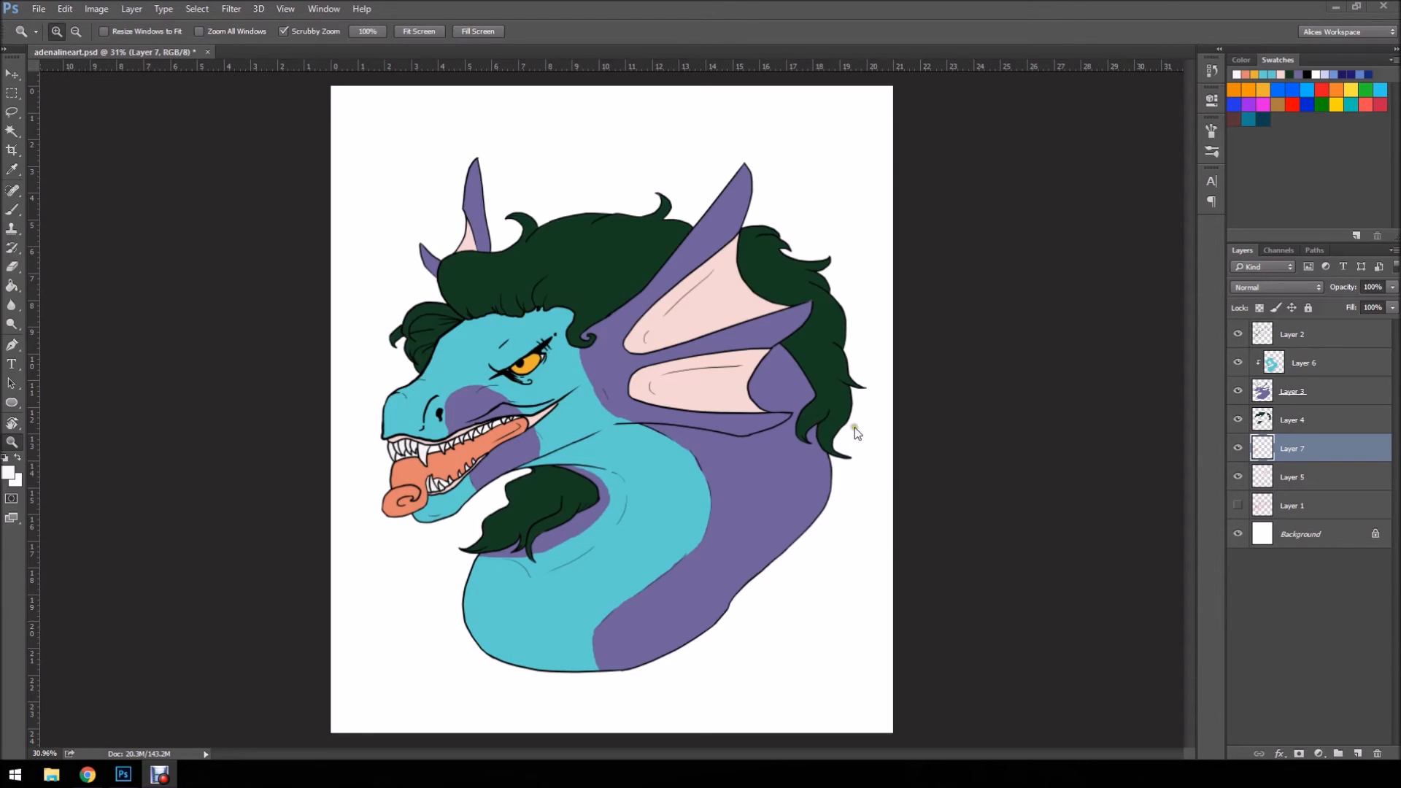
- Try hue, saturation +100 and lightness -13 shifts on the turquoise Layer 6 with Hue/Saturation, resetting each to 0, and cancel
left_click(1338, 366)
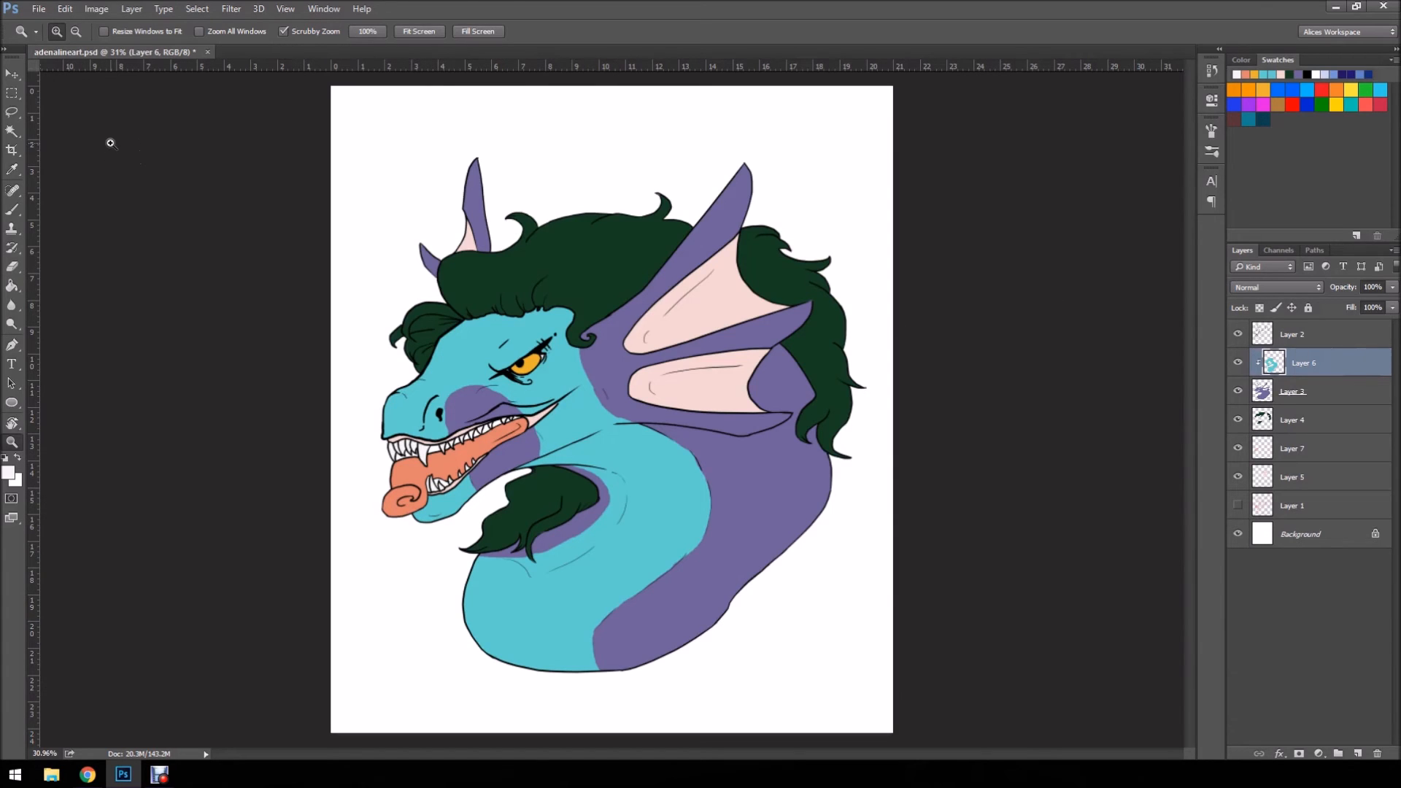
left_click(102, 10)
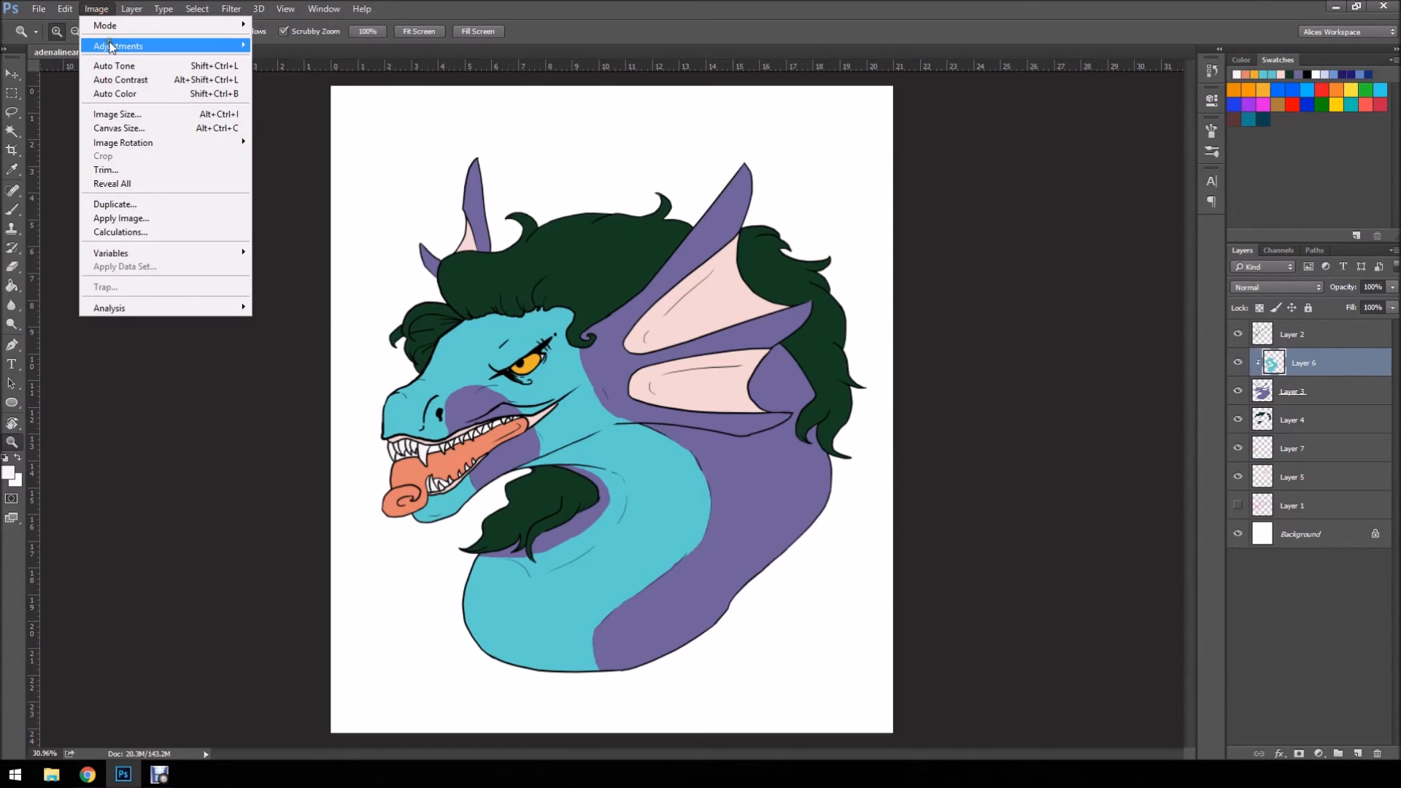
mouse_move(112, 48)
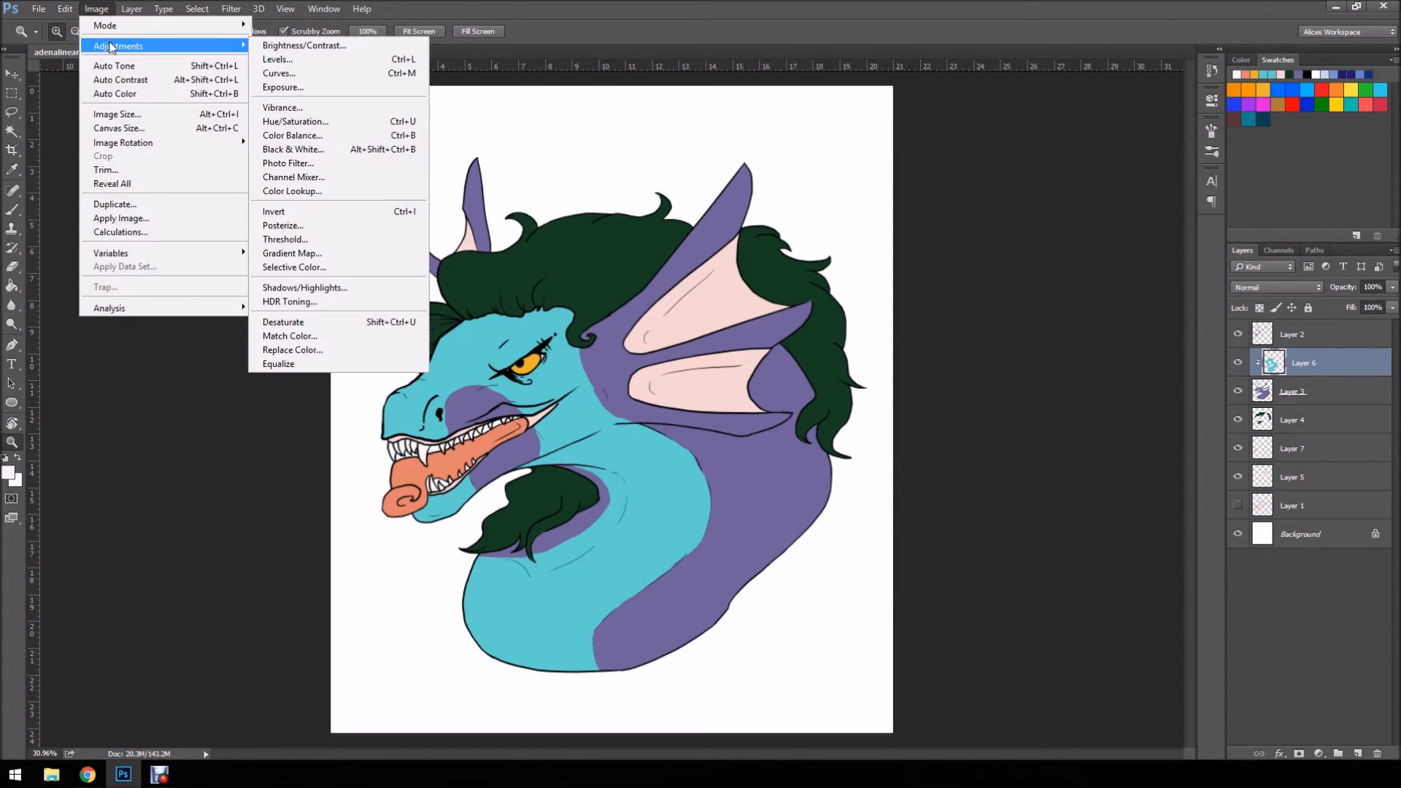
left_click(389, 124)
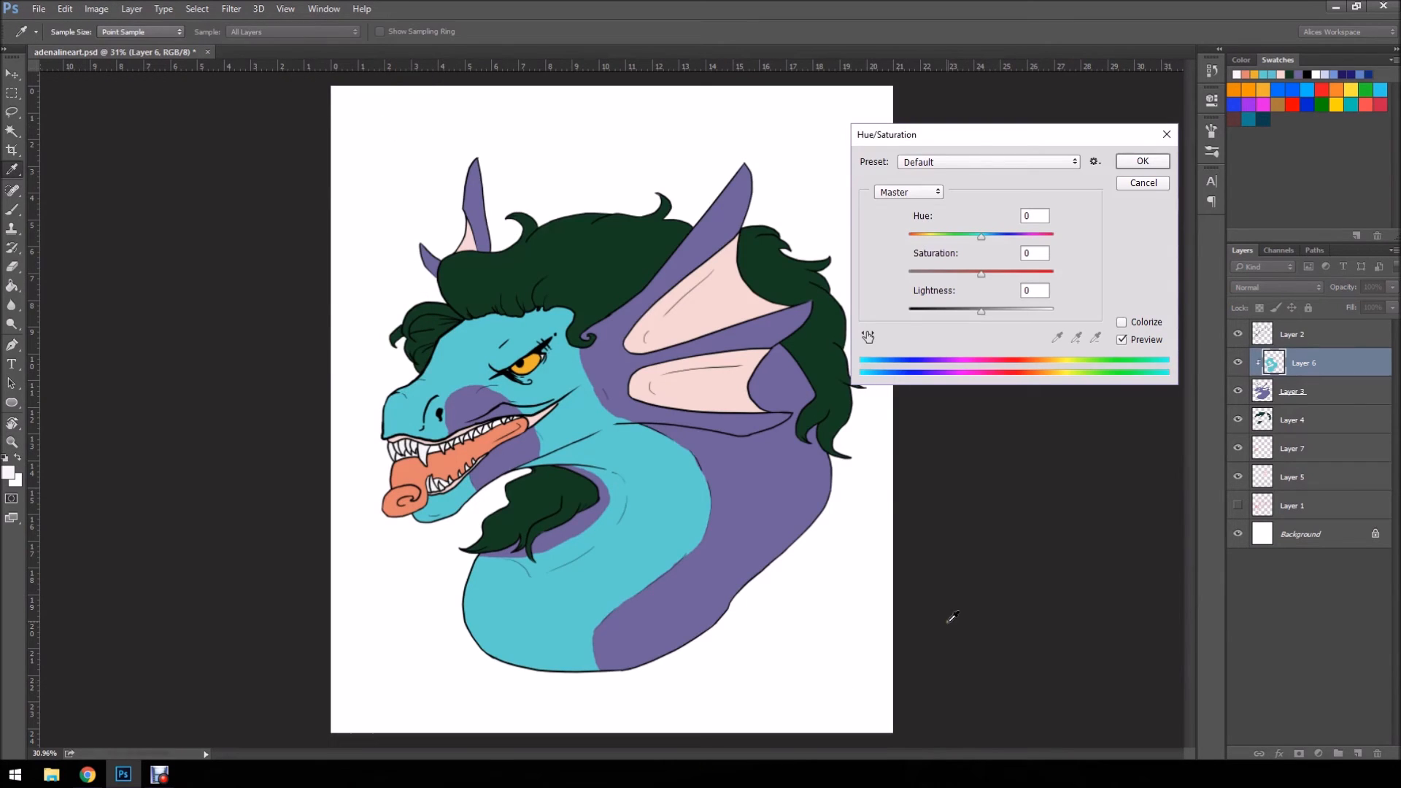
mouse_move(979, 239)
left_mouse_down()
mouse_move(1074, 230)
mouse_move(891, 239)
mouse_move(984, 246)
left_mouse_up()
type("0")
left_click_drag(984, 276, 1064, 268)
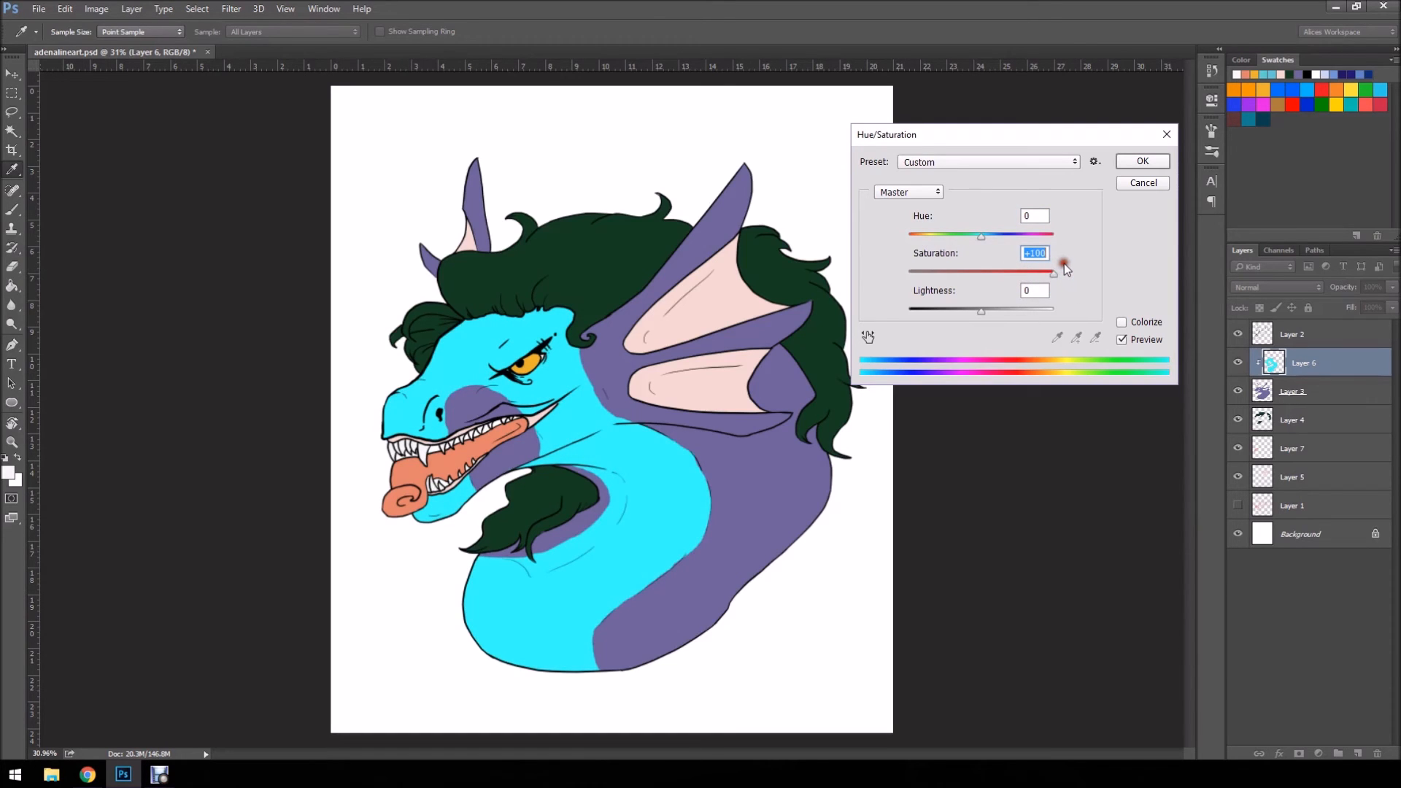
type("0")
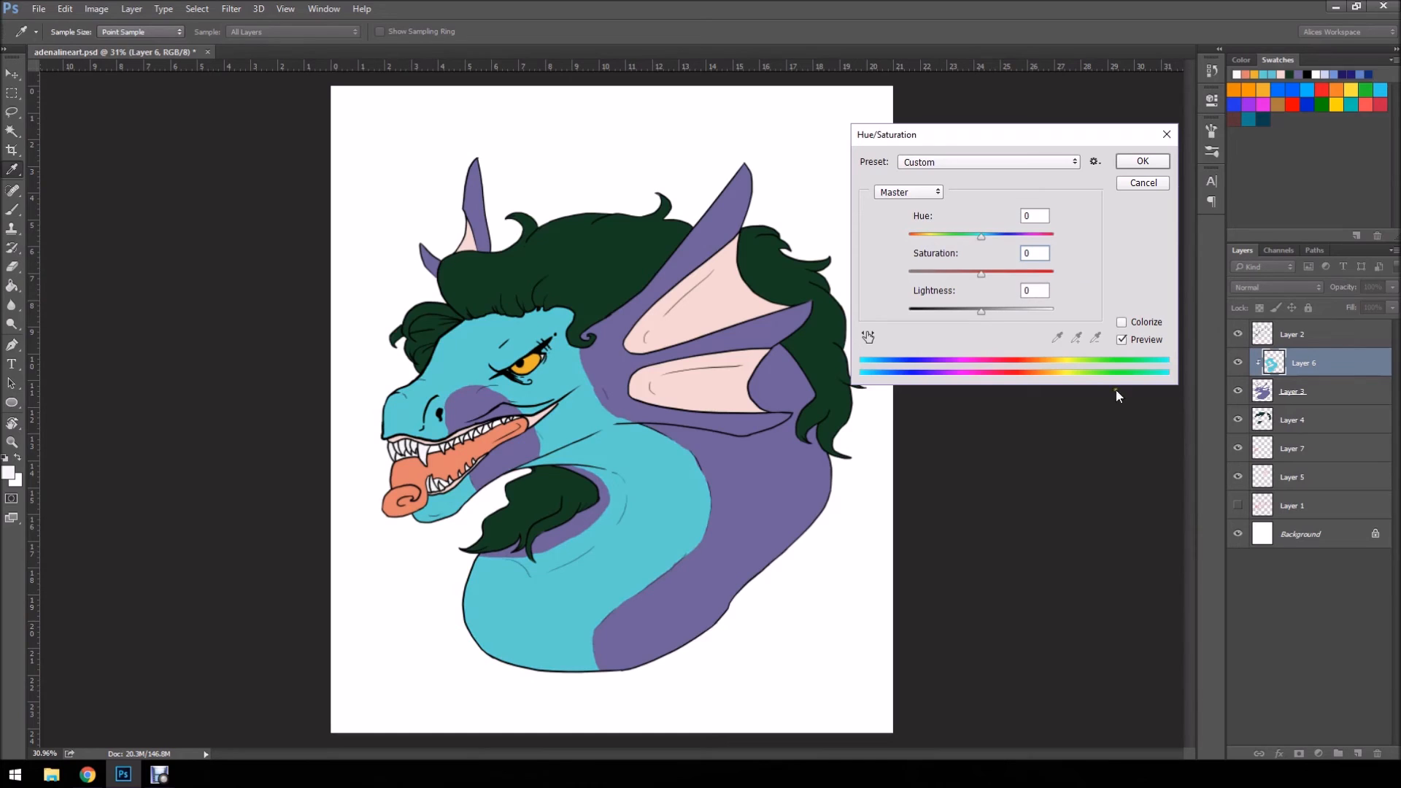
mouse_move(981, 313)
left_mouse_down()
mouse_move(1107, 319)
mouse_move(873, 323)
mouse_move(1000, 333)
mouse_move(971, 332)
left_mouse_up()
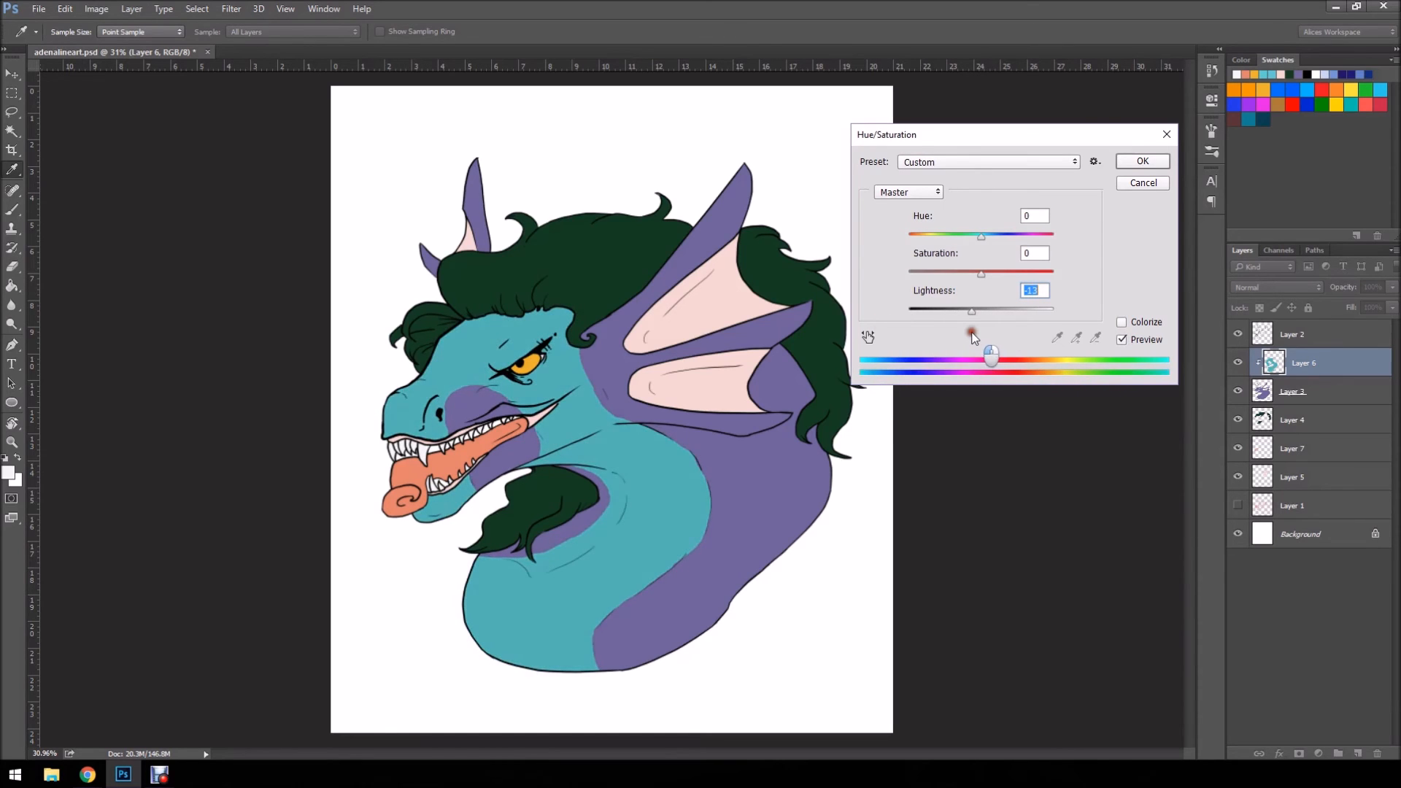
type("0")
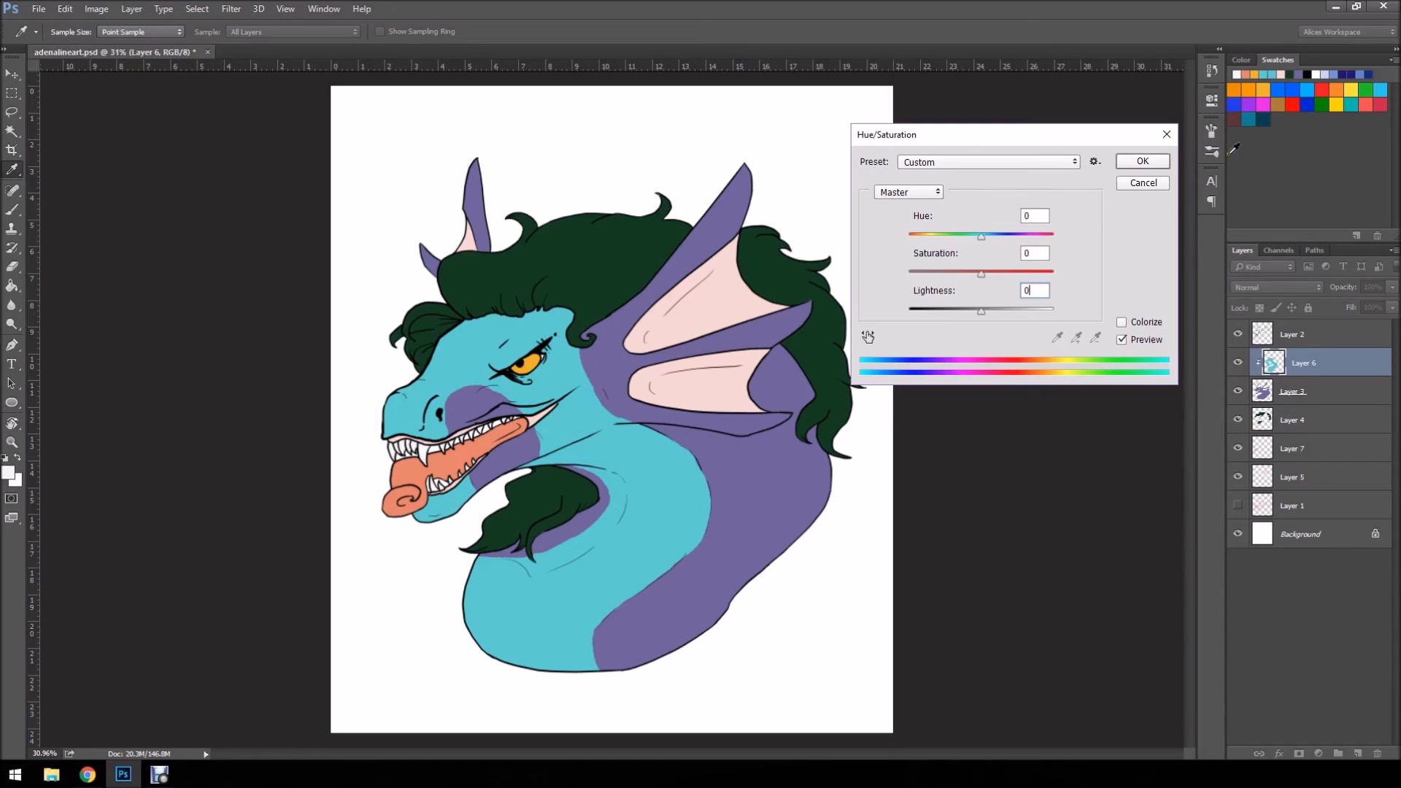
left_click(1130, 182)
- Lock the transparent pixels of Layer 6 and set the brush size to 297 px
key("z")
left_click(964, 261)
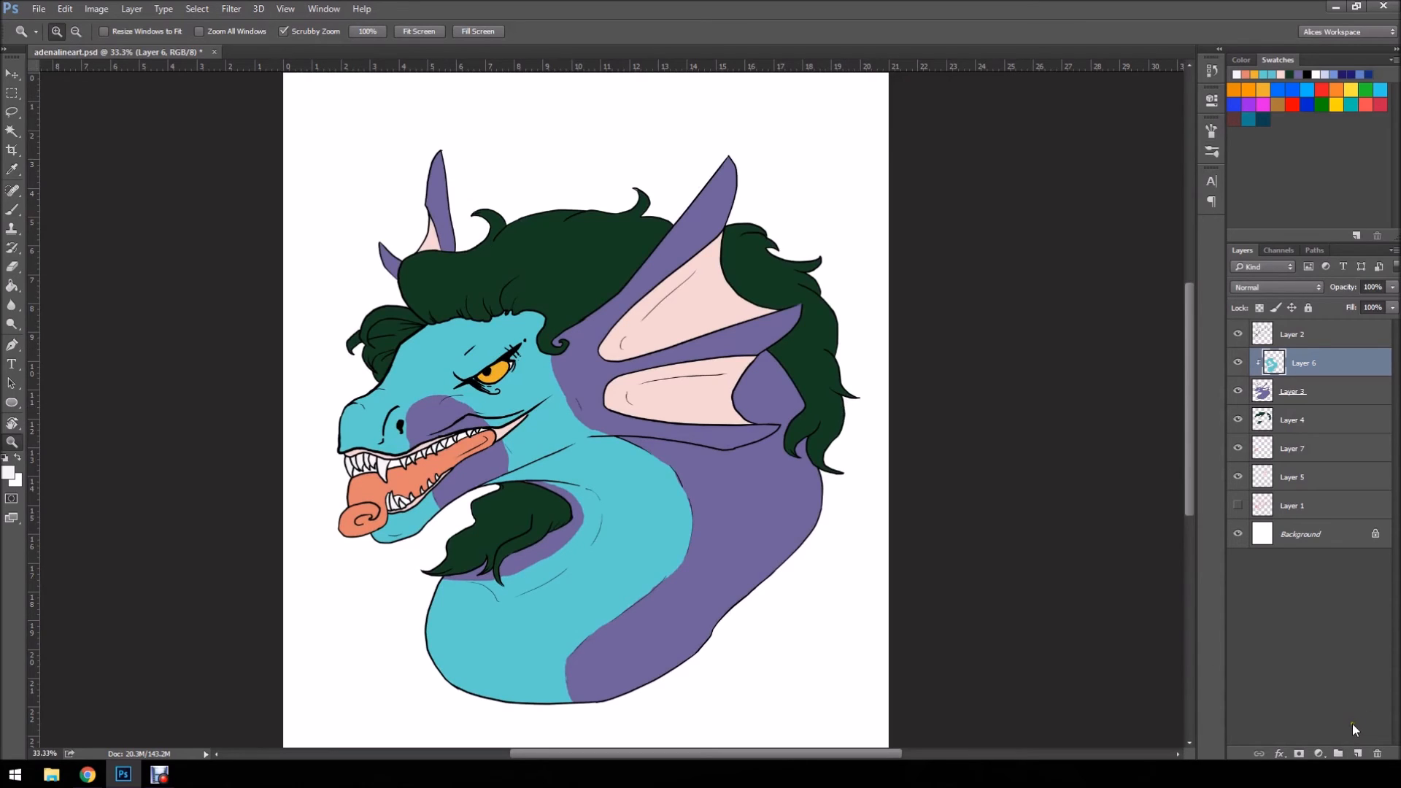
left_click(1261, 310)
key("b")
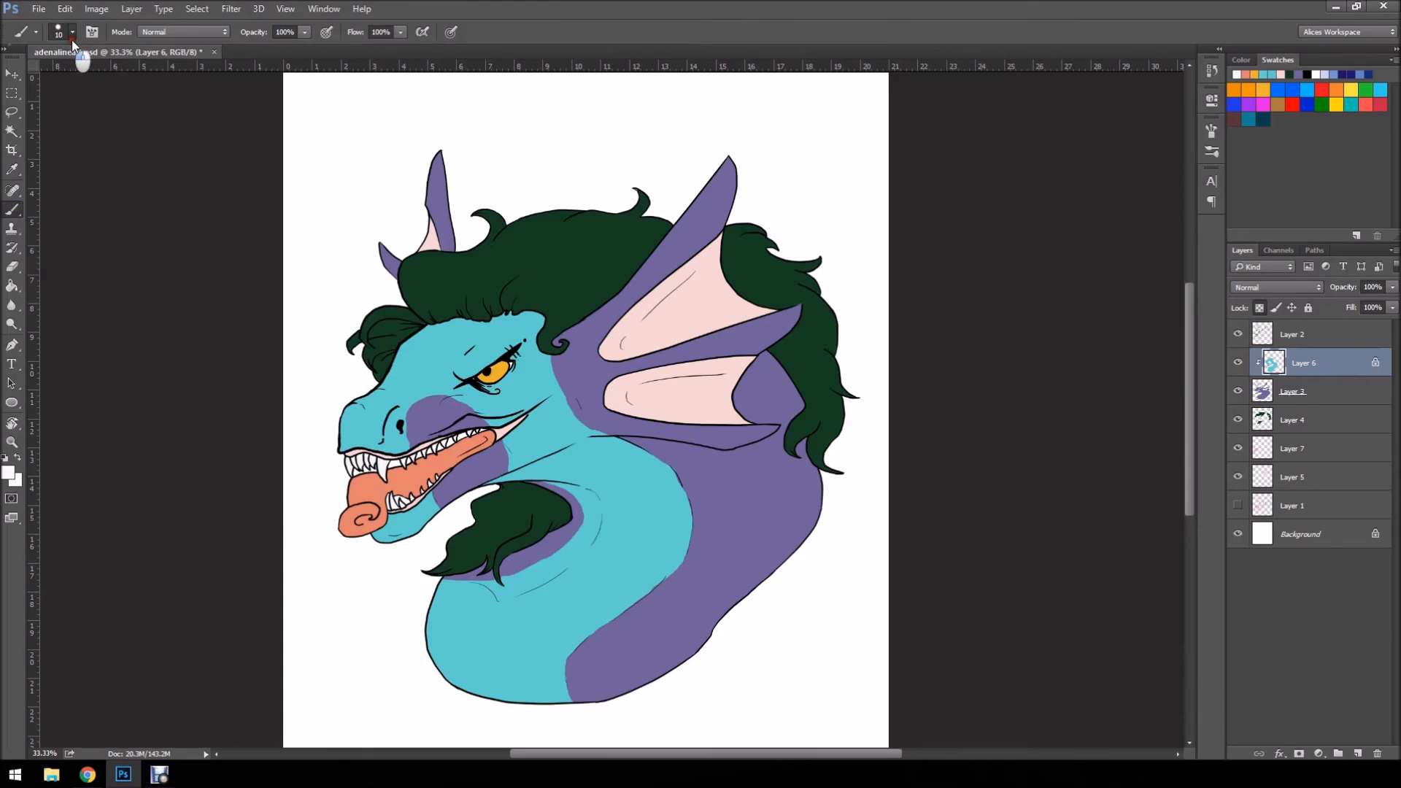
left_click(72, 38)
left_click(134, 74)
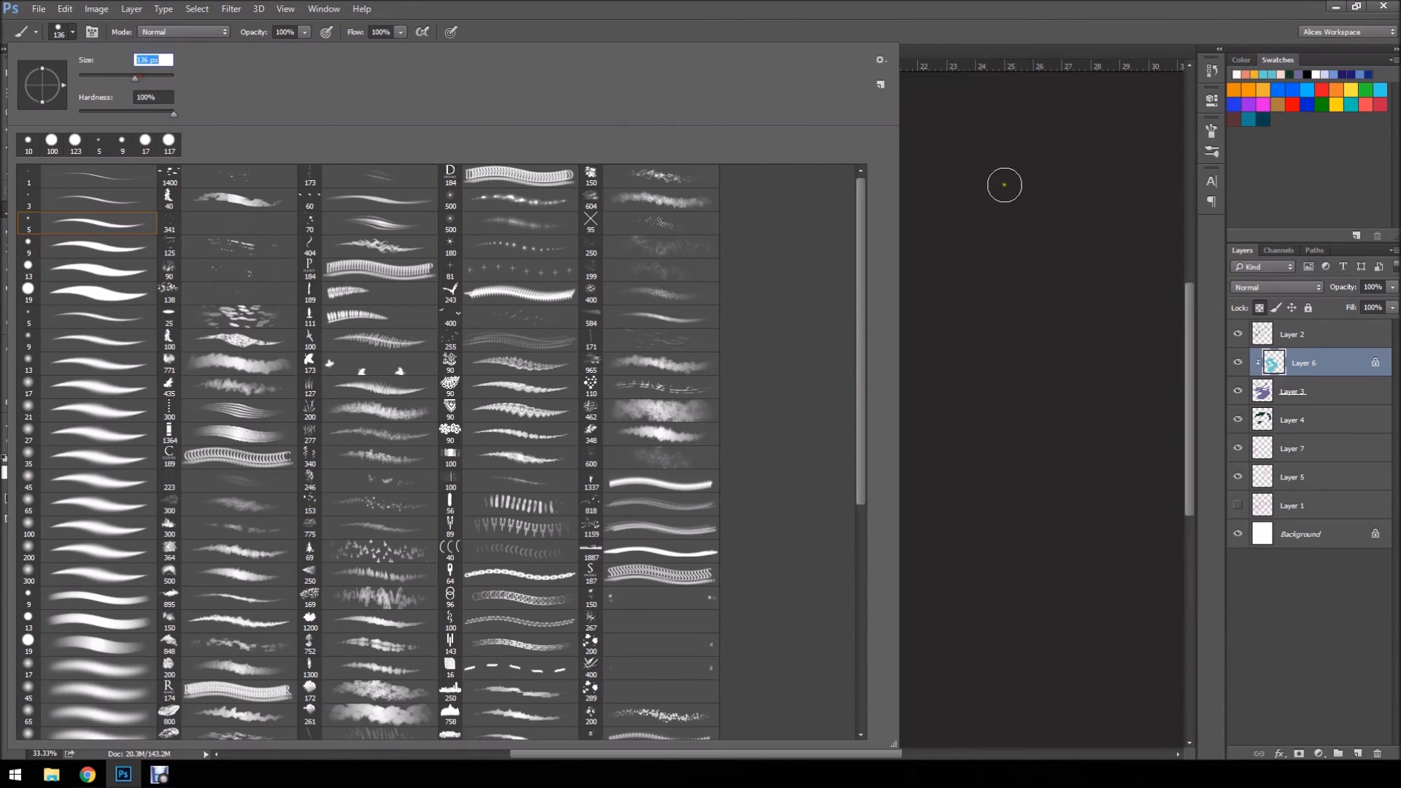
left_click(1099, 210)
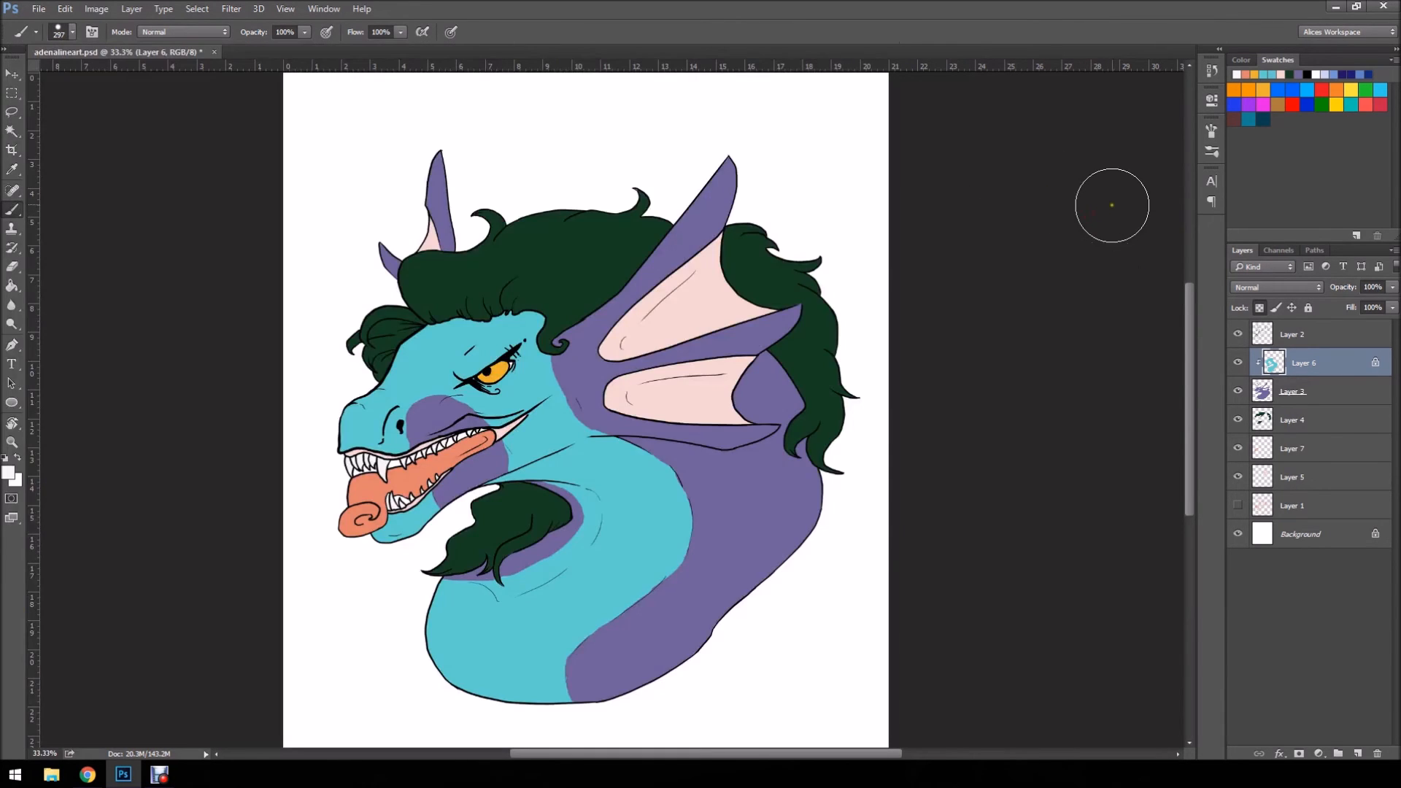
- Try painting coral red over the locked turquoise markings on Layer 6, undo it, and unlock the layer's transparent pixels
left_click(1369, 102)
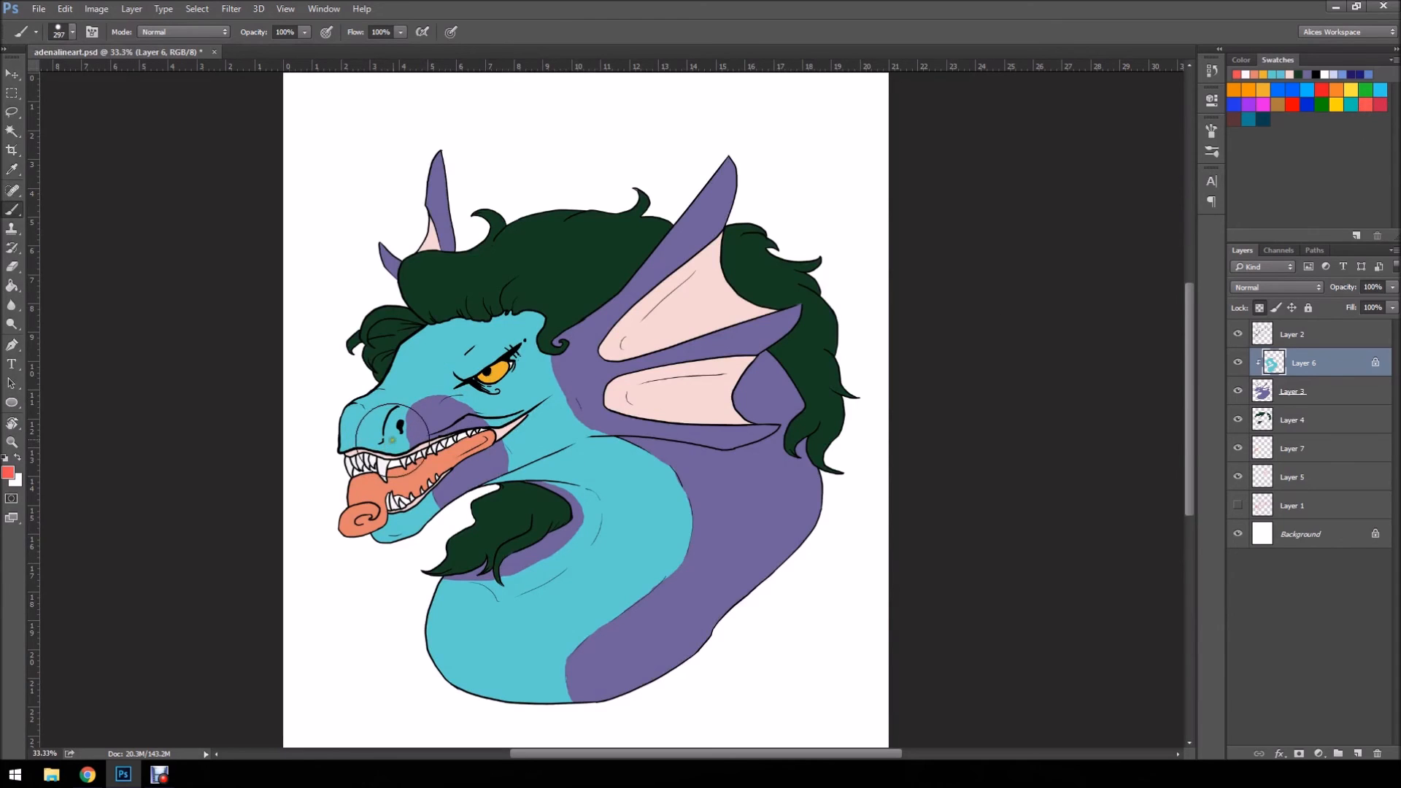
mouse_move(305, 392)
left_mouse_down()
mouse_move(812, 298)
mouse_move(312, 348)
mouse_move(699, 378)
mouse_move(308, 546)
mouse_move(721, 520)
mouse_move(577, 657)
mouse_move(933, 690)
left_mouse_up()
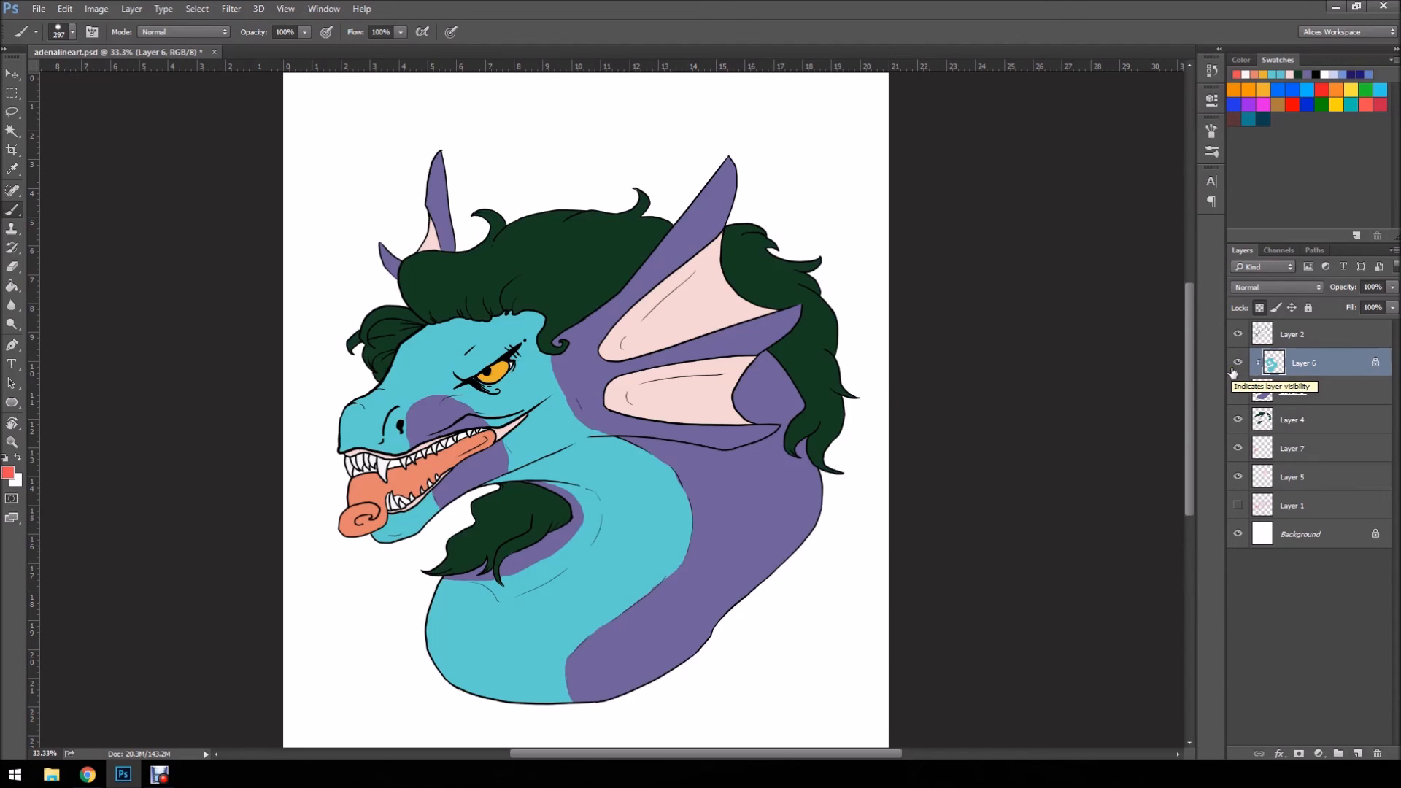
left_click(1261, 309)
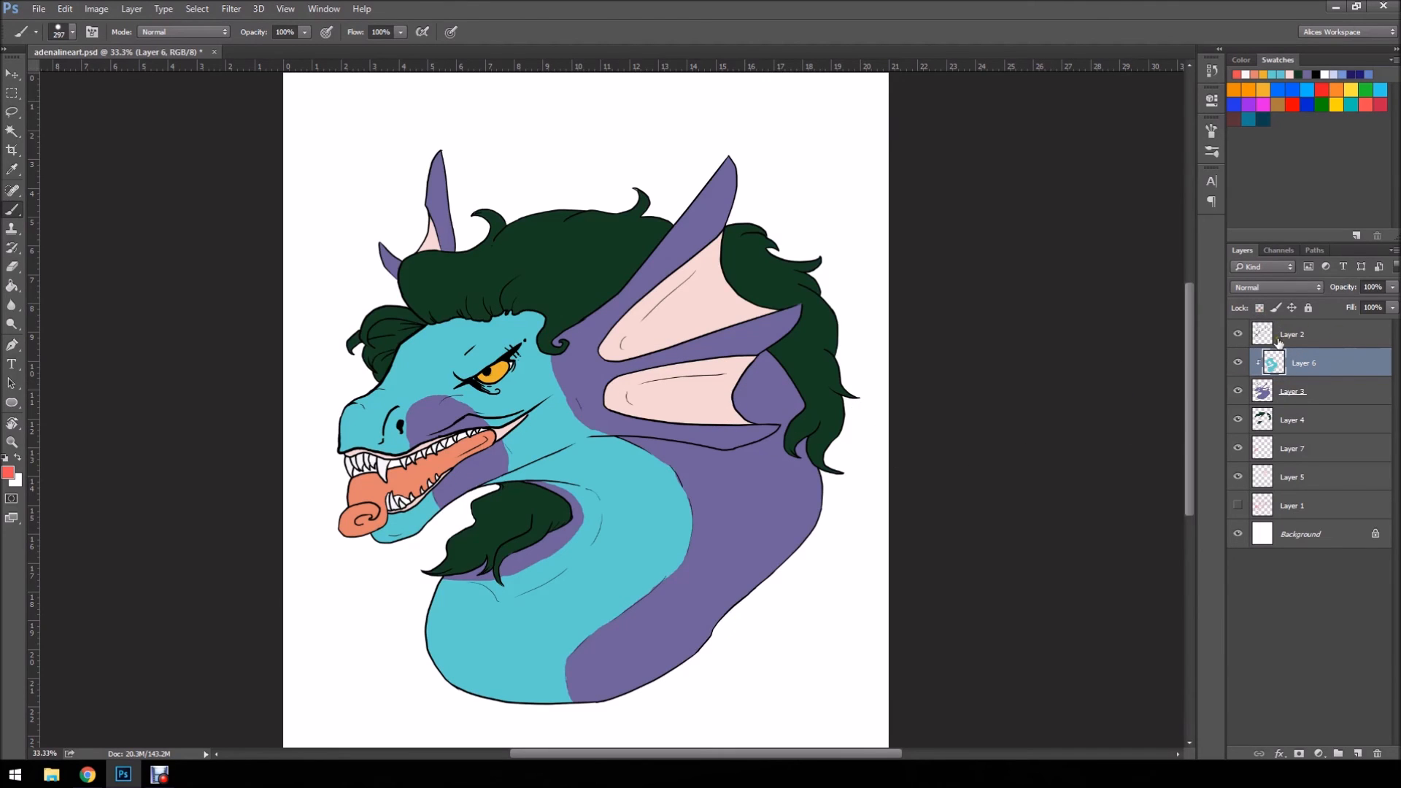
- Add a new layer directly above the line art on Layer 2 and clip it to Layer 2
left_click(1317, 336)
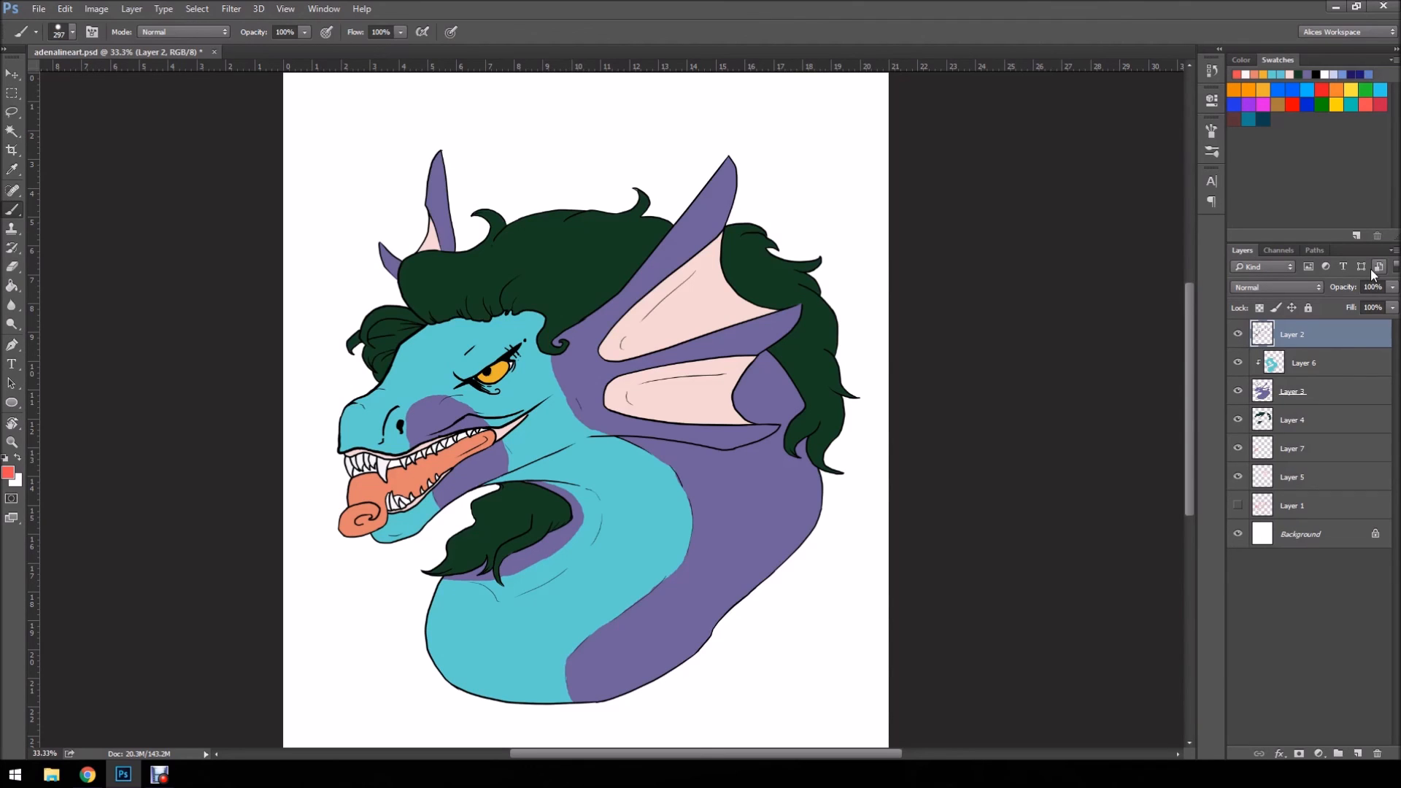
left_click(1359, 754)
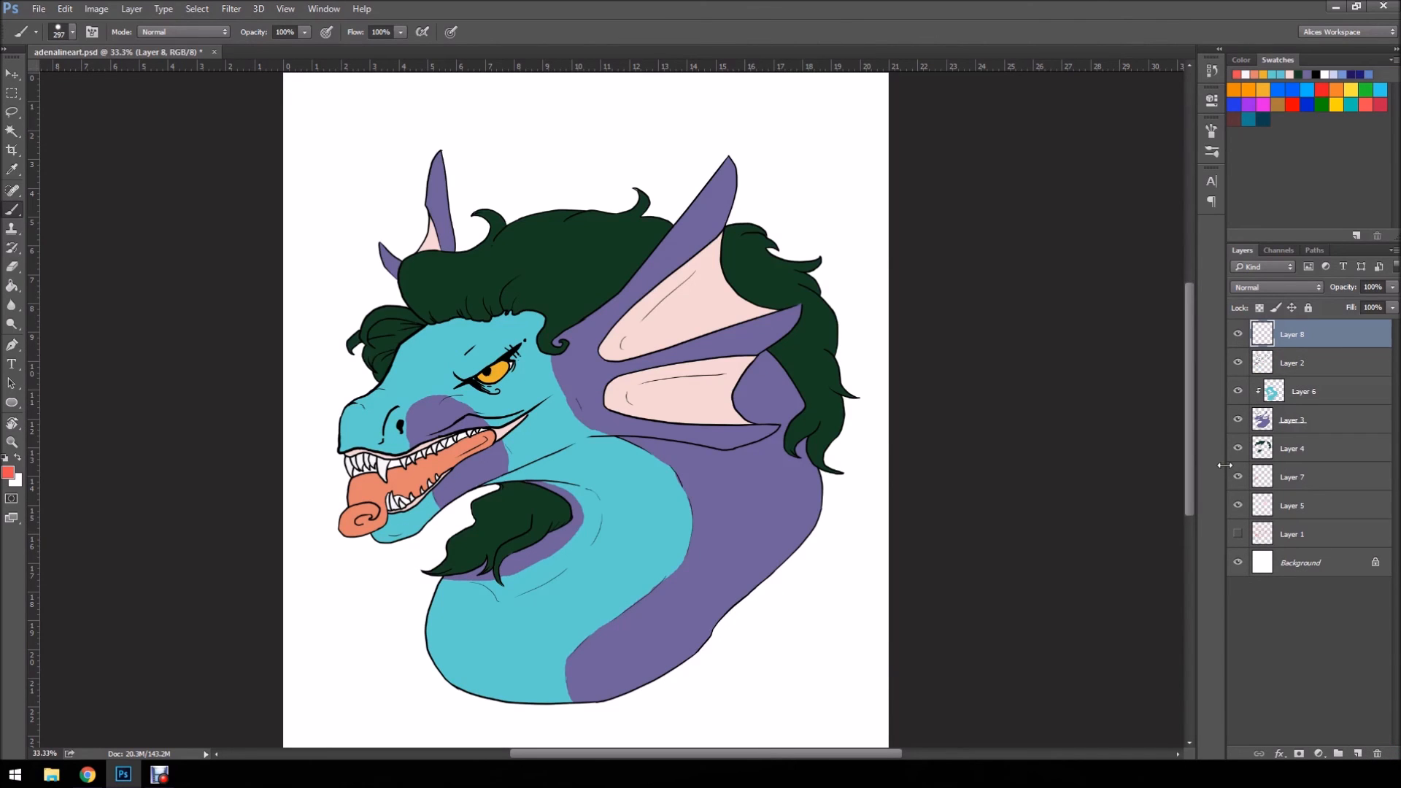
key("ctrl+alt+g")
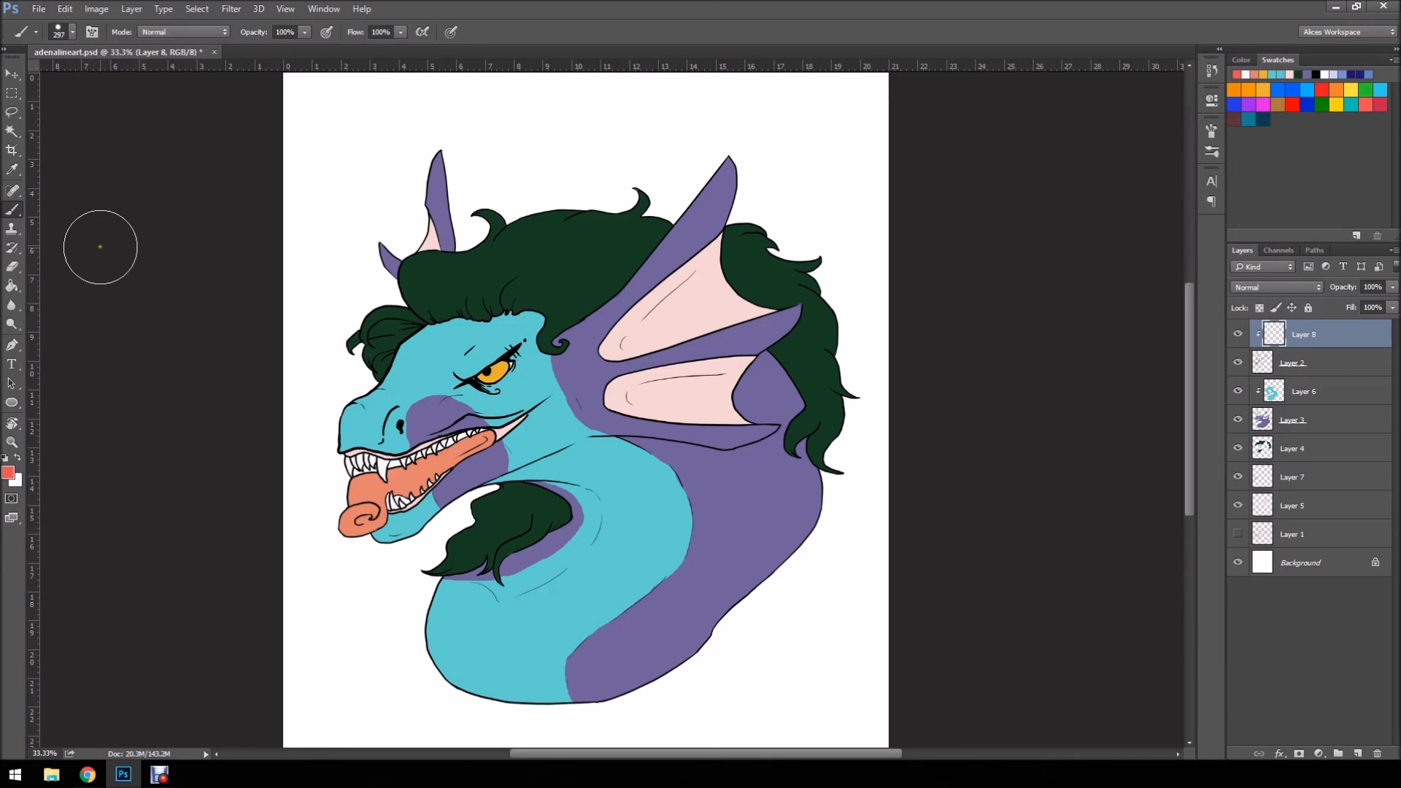
- Fill the clipped Layer 8 with dark blue using the Paint Bucket to recolour all the line art, and inspect the lines around the face
left_click(16, 292)
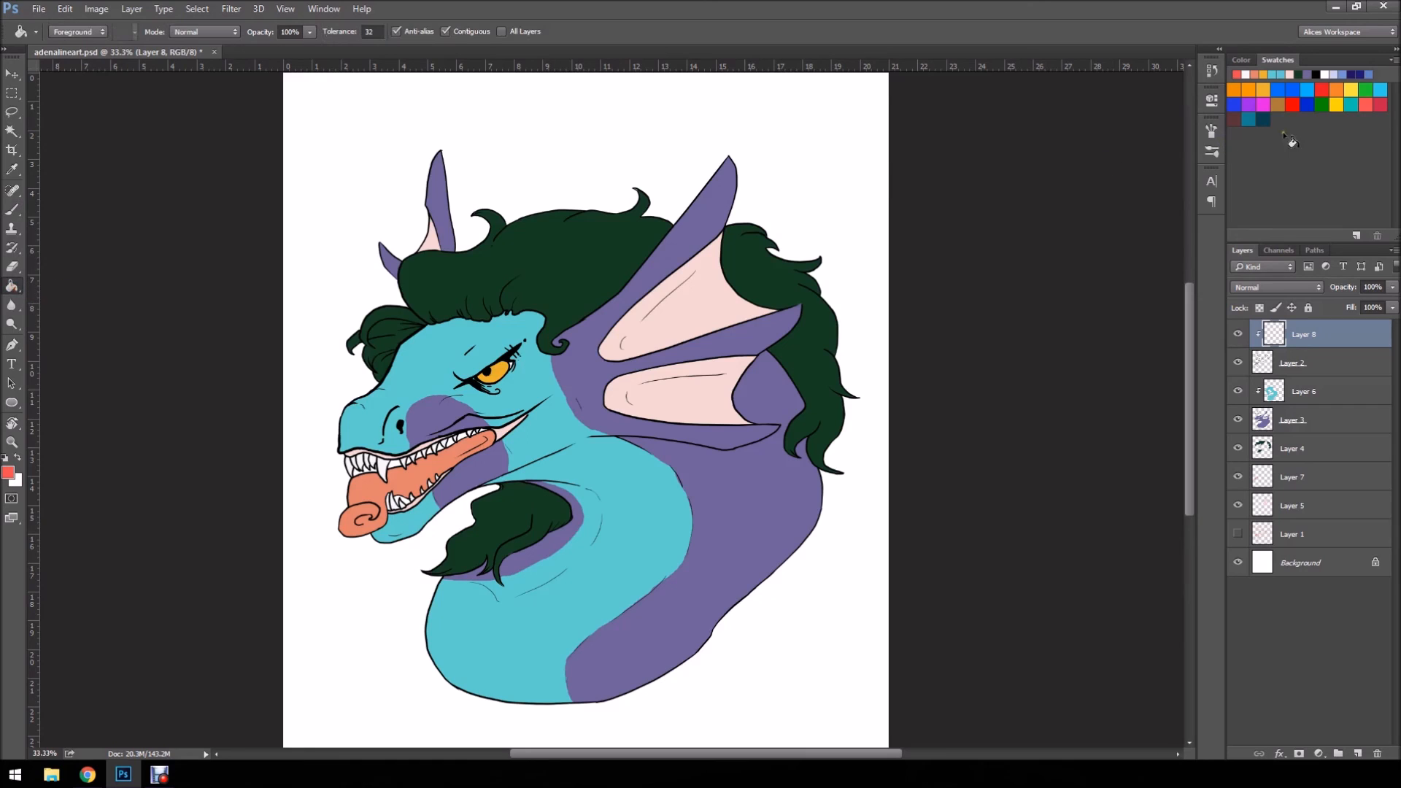
left_click(1262, 115)
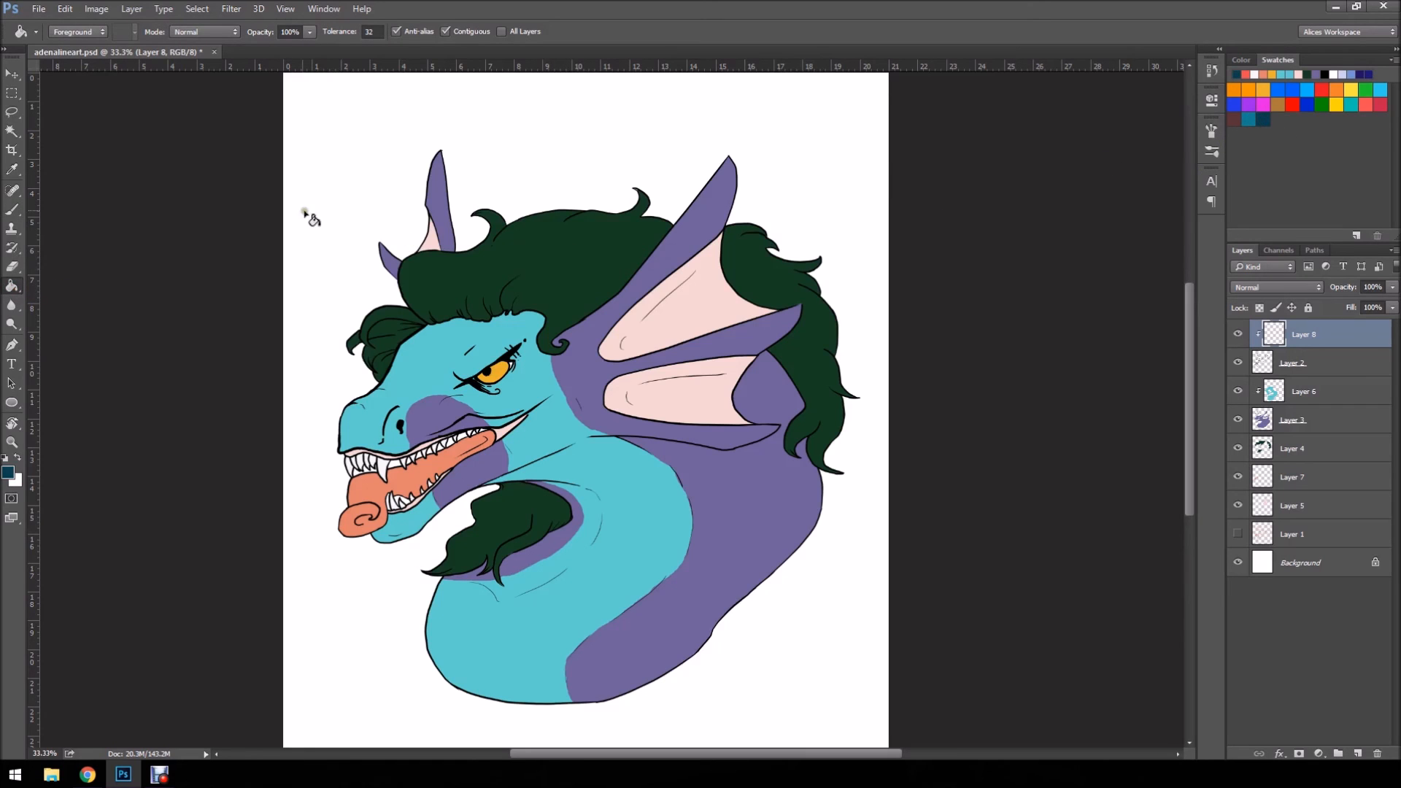
left_click(378, 153)
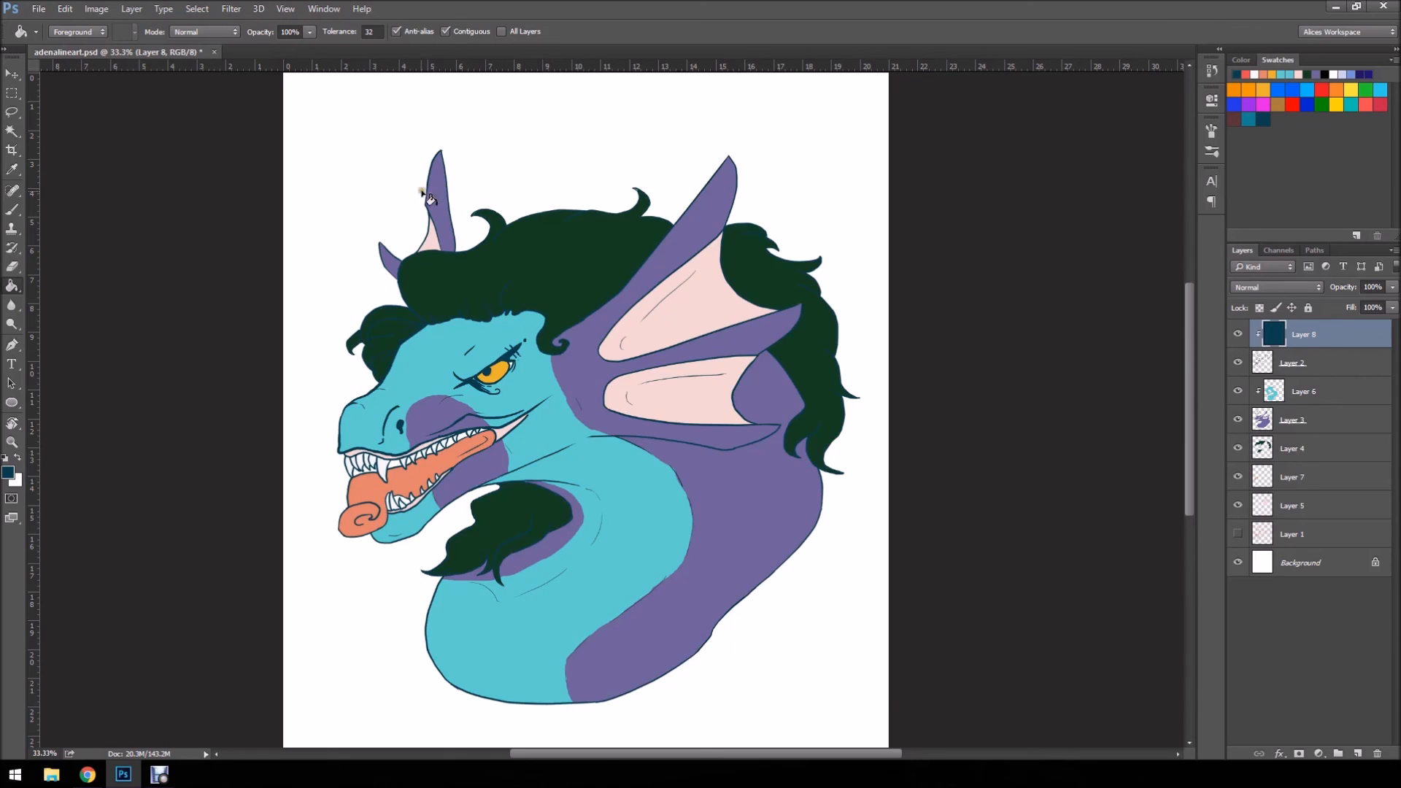
left_click(11, 442)
left_click_drag(449, 393, 529, 365)
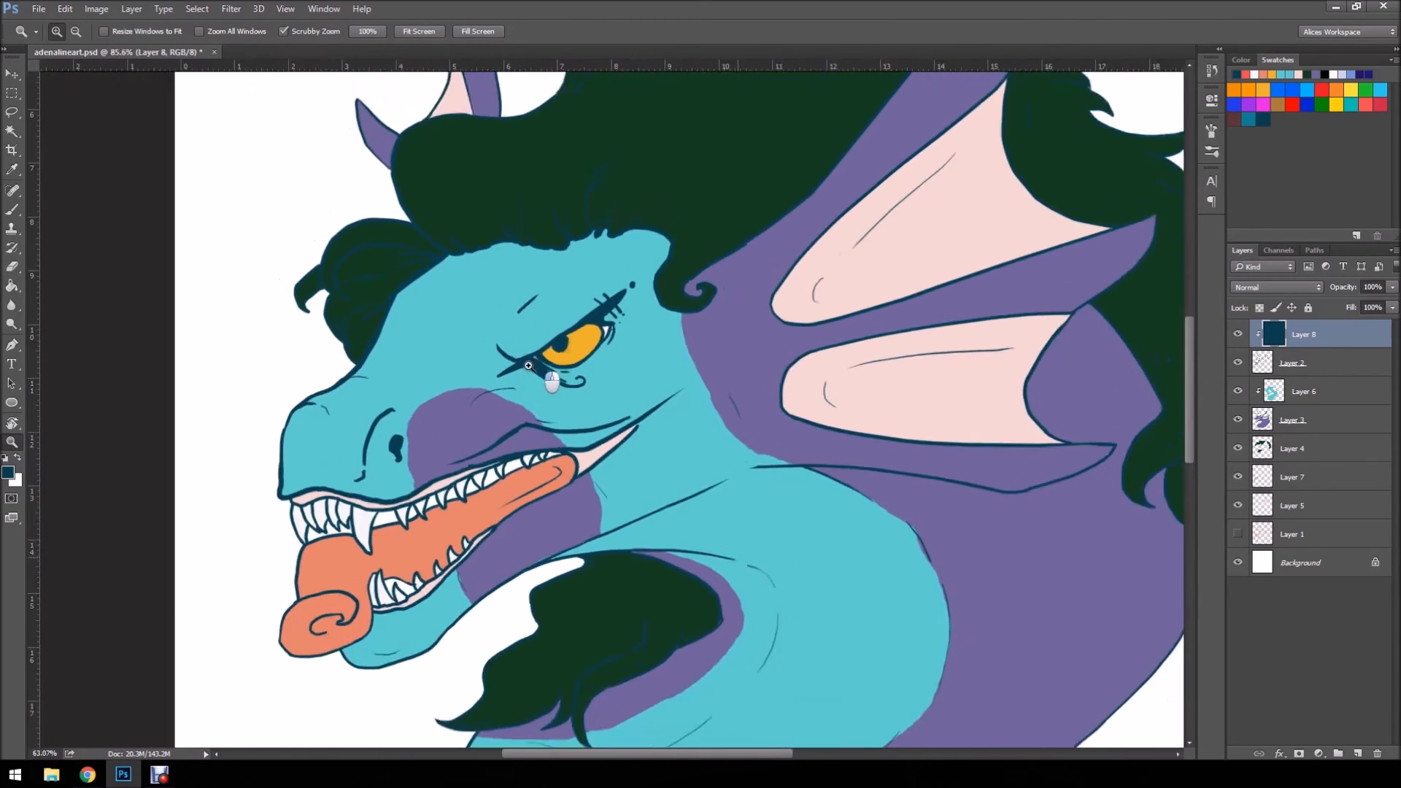
key("ctrl+0")
- Undo the dark blue fill and brush the same dark blue over the whole dragon on the clipped Layer 8 instead
left_click(12, 210)
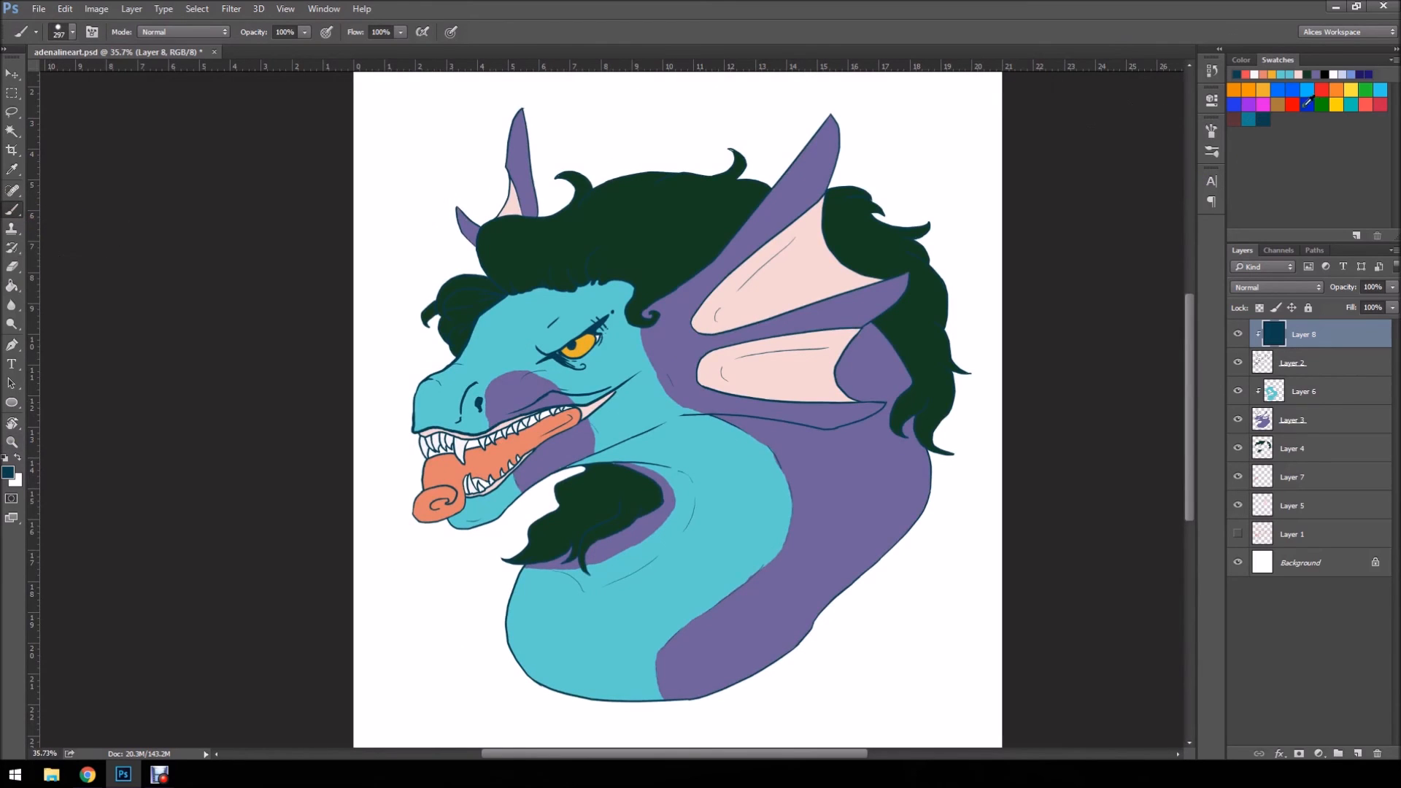
key("ctrl+z")
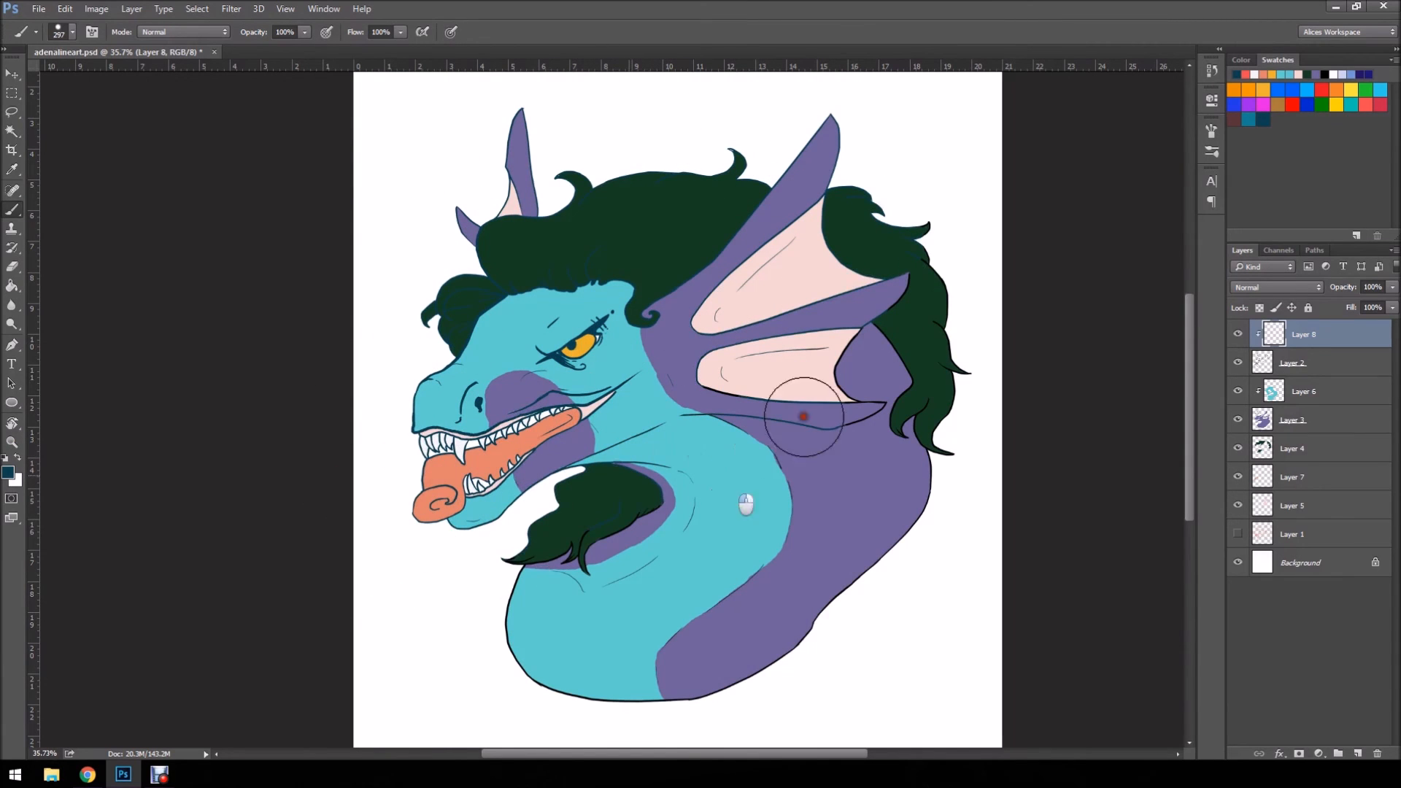
mouse_move(467, 629)
left_mouse_down()
mouse_move(752, 608)
mouse_move(650, 626)
mouse_move(876, 641)
mouse_move(914, 600)
mouse_move(852, 554)
mouse_move(762, 556)
mouse_move(1057, 393)
mouse_move(846, 429)
mouse_move(850, 366)
mouse_move(898, 312)
mouse_move(762, 367)
mouse_move(831, 284)
mouse_move(891, 249)
mouse_move(936, 284)
mouse_move(980, 372)
mouse_move(797, 521)
mouse_move(828, 492)
mouse_move(646, 497)
mouse_move(517, 528)
mouse_move(669, 458)
mouse_move(525, 502)
mouse_move(625, 449)
mouse_move(568, 439)
mouse_move(724, 370)
left_mouse_up()
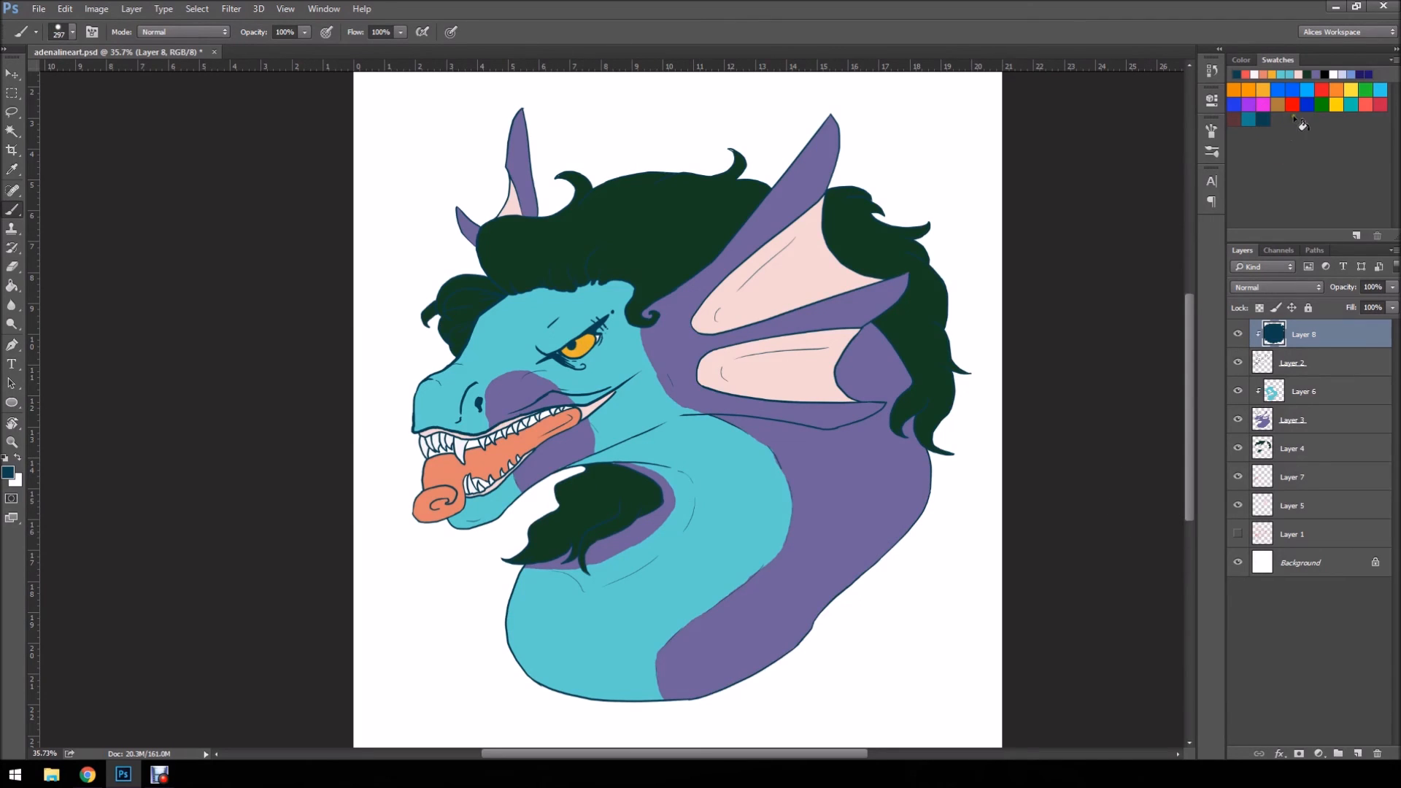
- Paint green on the clipped Layer 8 over the outlines of the front hair and the beard
left_click(1322, 104)
mouse_move(659, 193)
left_mouse_down()
mouse_move(589, 208)
mouse_move(427, 321)
left_mouse_up()
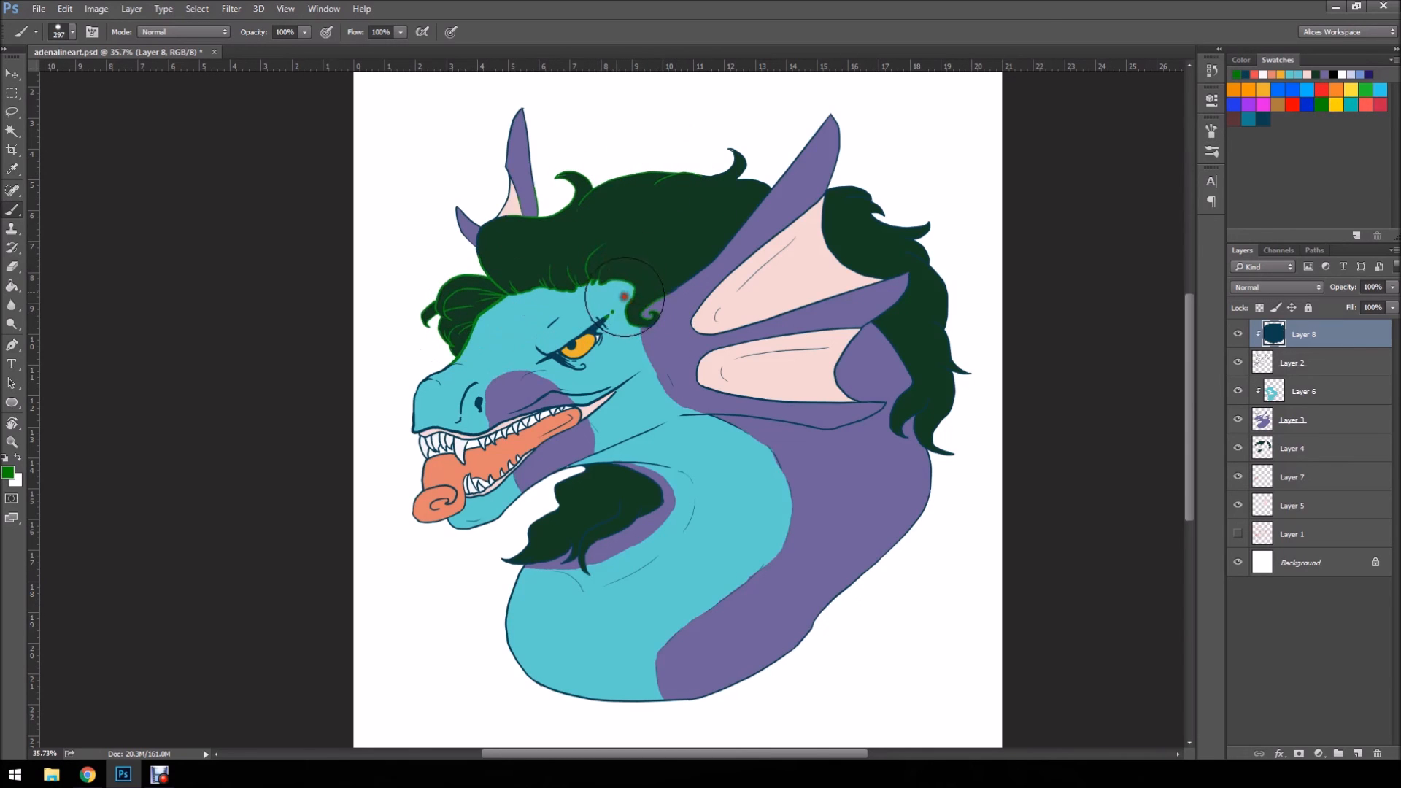
mouse_move(488, 581)
left_mouse_down()
mouse_move(603, 523)
mouse_move(588, 514)
mouse_move(698, 485)
mouse_move(731, 527)
mouse_move(692, 521)
left_mouse_up()
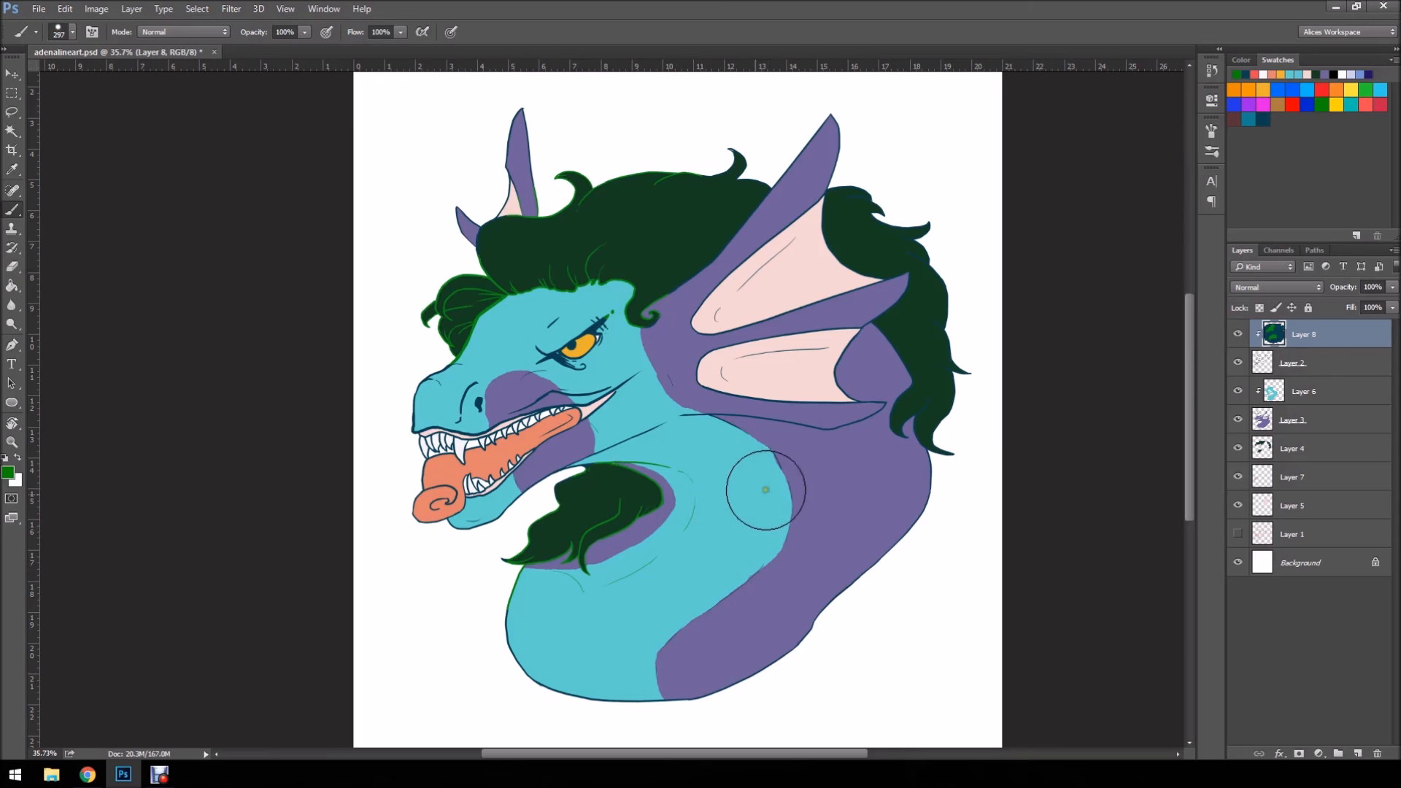
- Undo the green strokes on the outlines and delete the clipped Layer 8
key("ctrl+z")
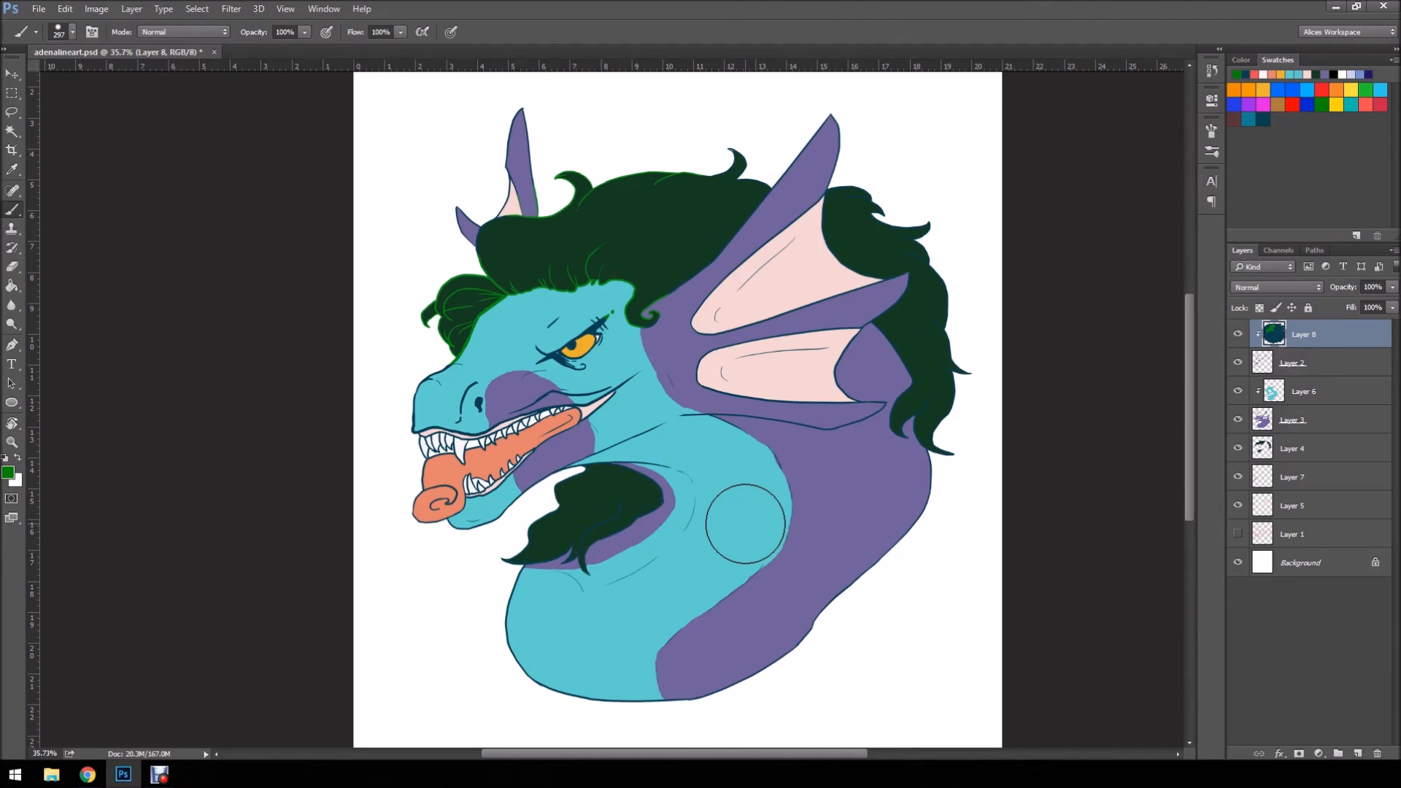
key("ctrl+alt+z")
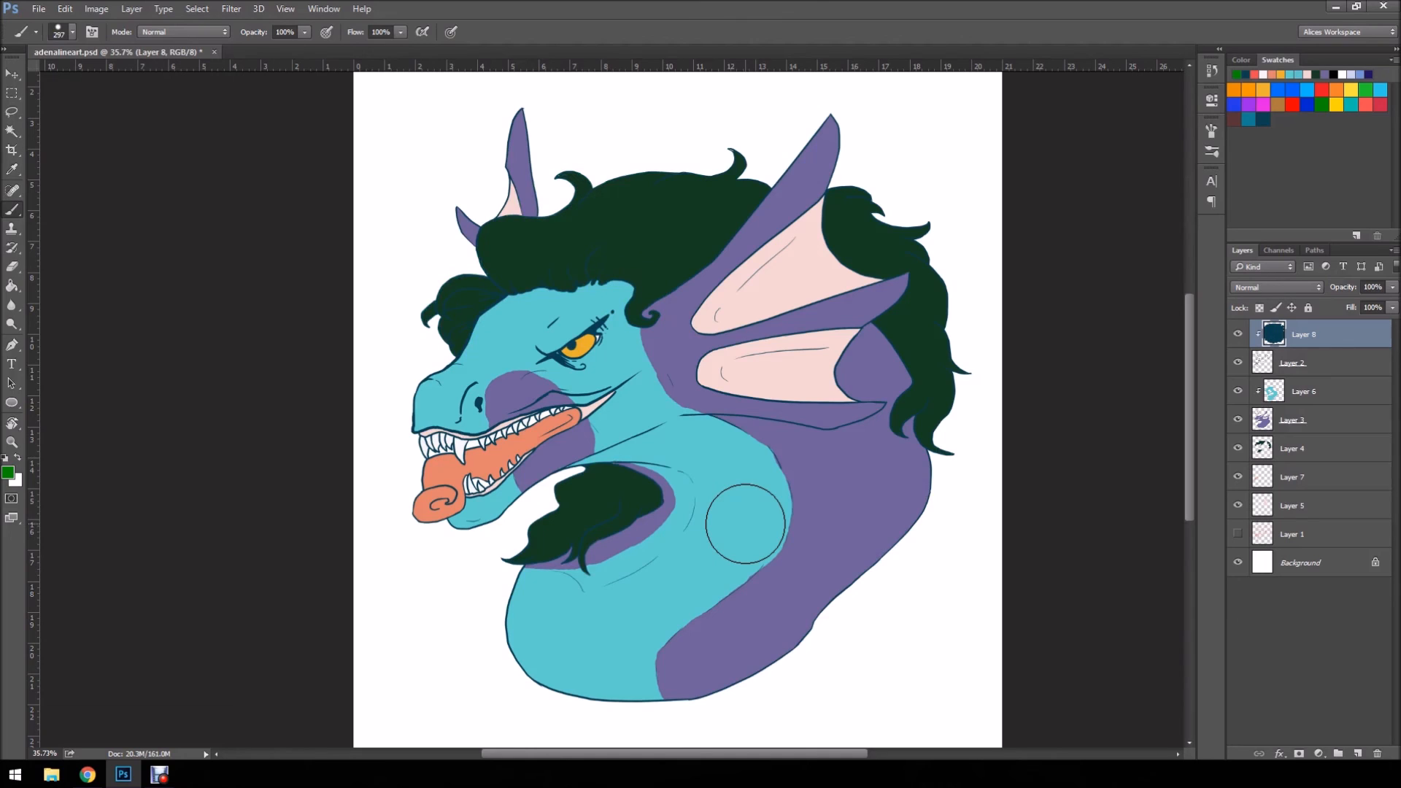
left_click(1386, 757)
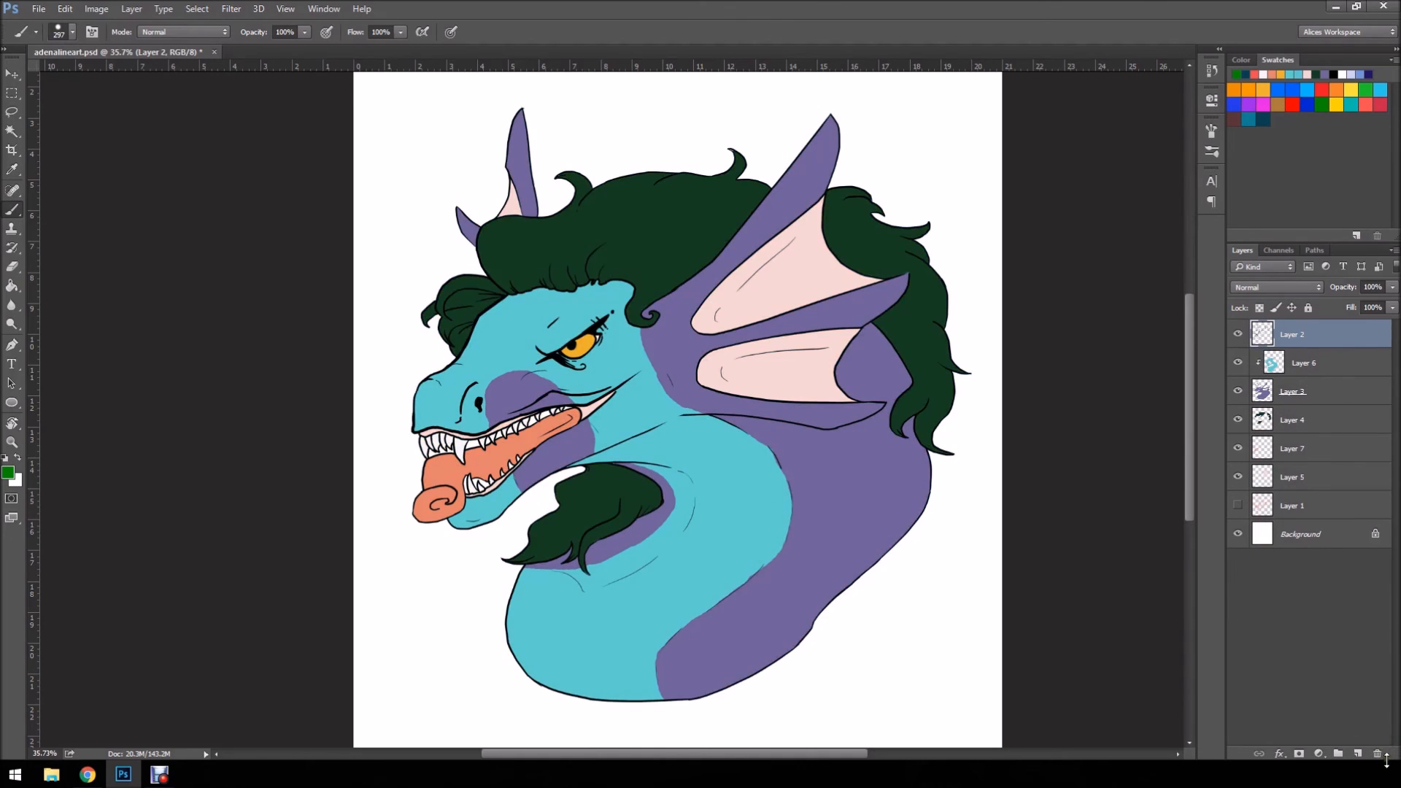